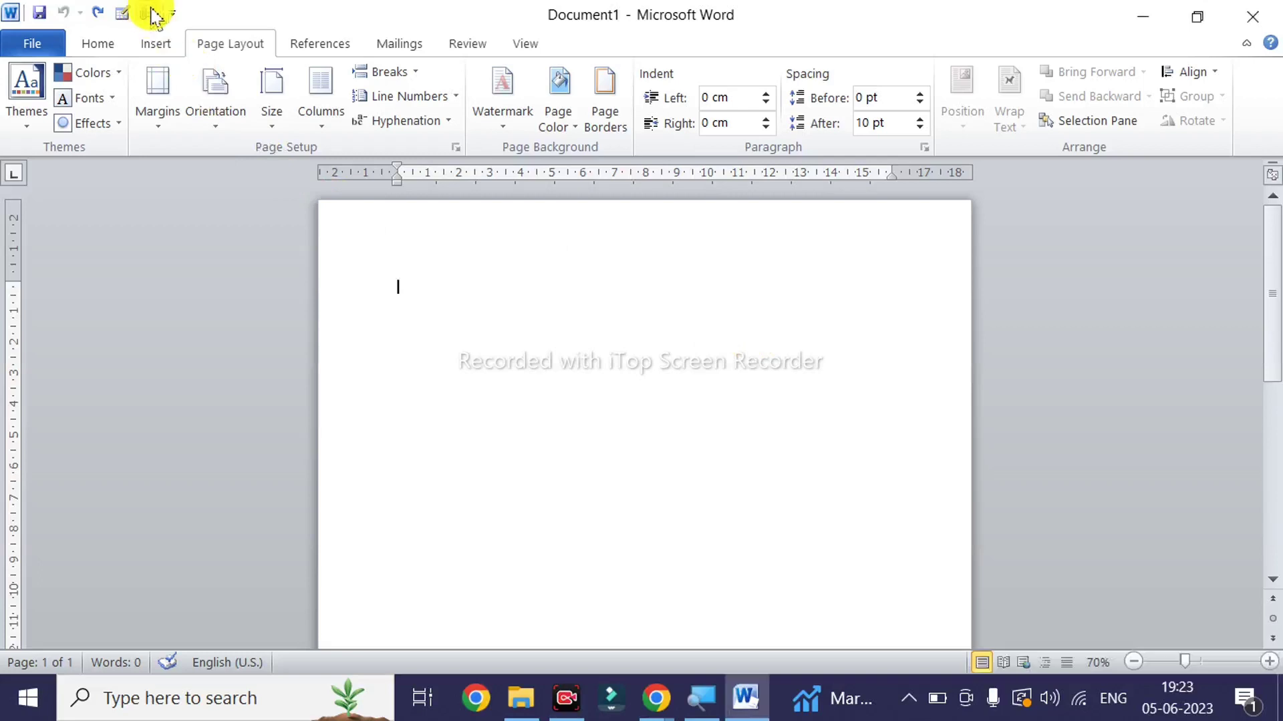
From Page Layout's Size list, open More Paper Sizes to show A4 at 21 × 29.7 cm
{"action": "left_click", "coordinate": [99, 49]}
{"action": "left_click", "coordinate": [220, 51]}
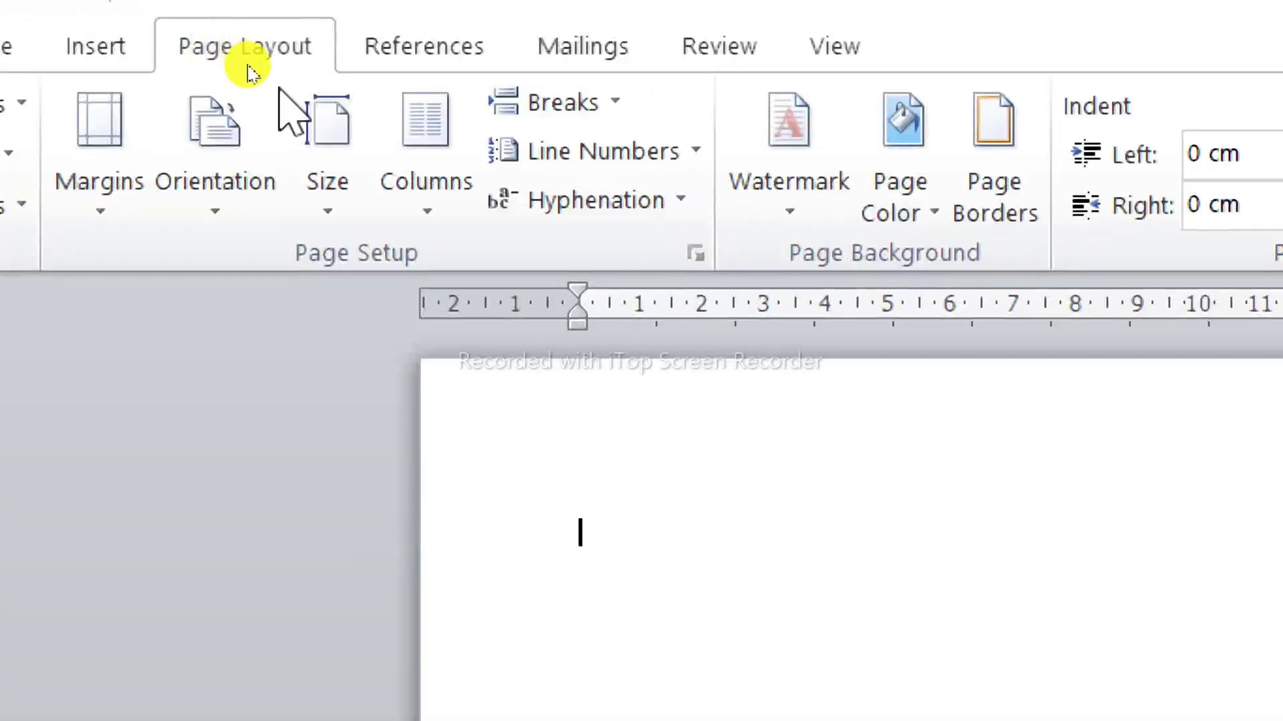
{"action": "left_click", "coordinate": [334, 195]}
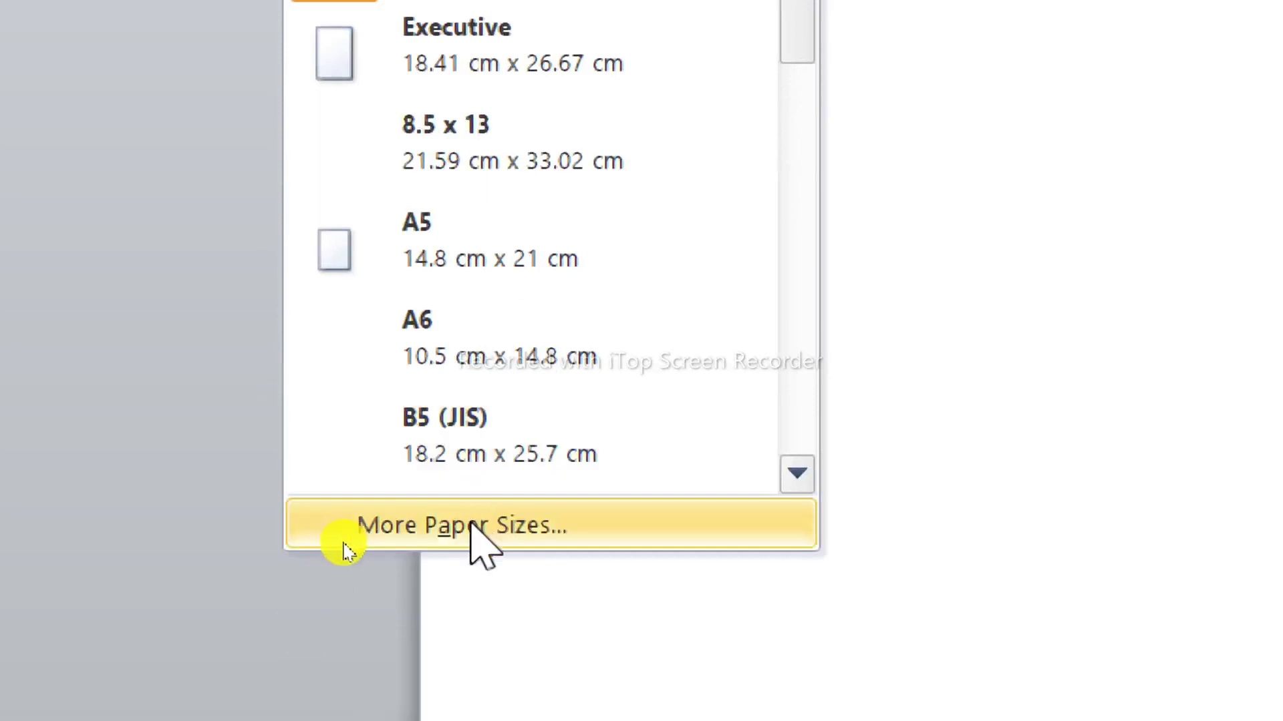
{"action": "left_click", "coordinate": [471, 527]}
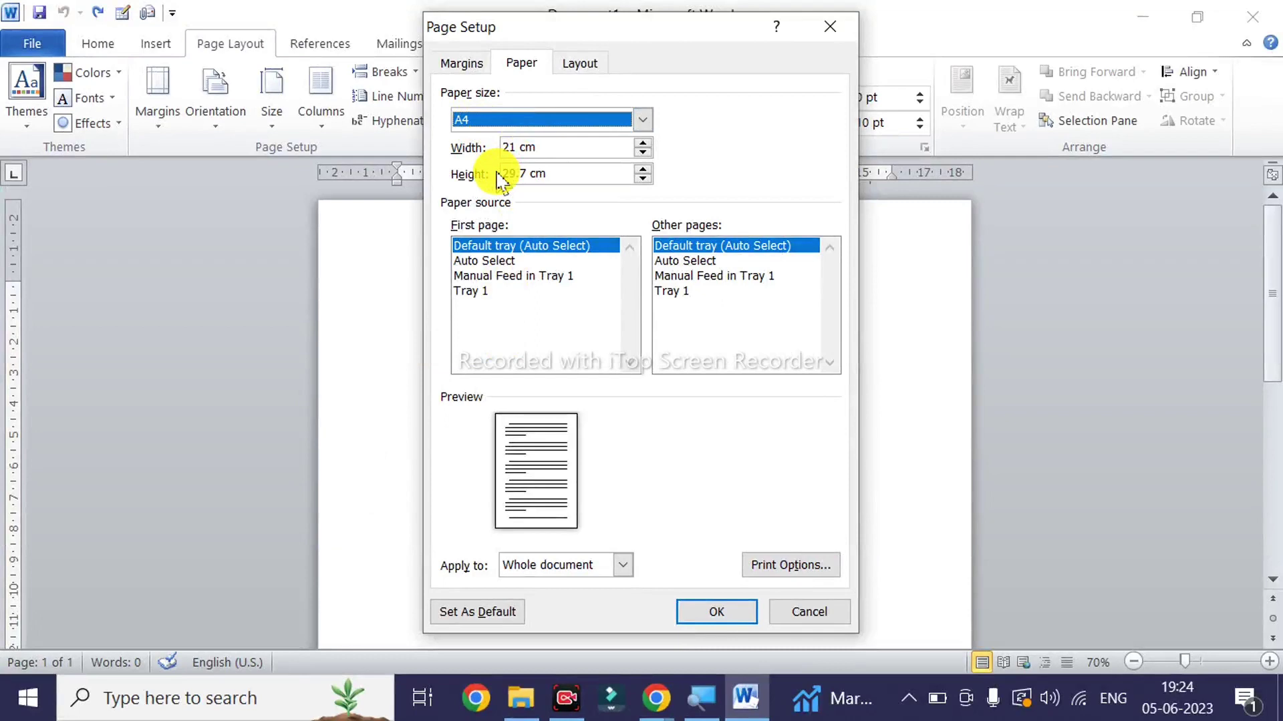
Enter a custom paper width of 9.7 cm and height of 5.8 cm
{"action": "double_click", "coordinate": [511, 147]}
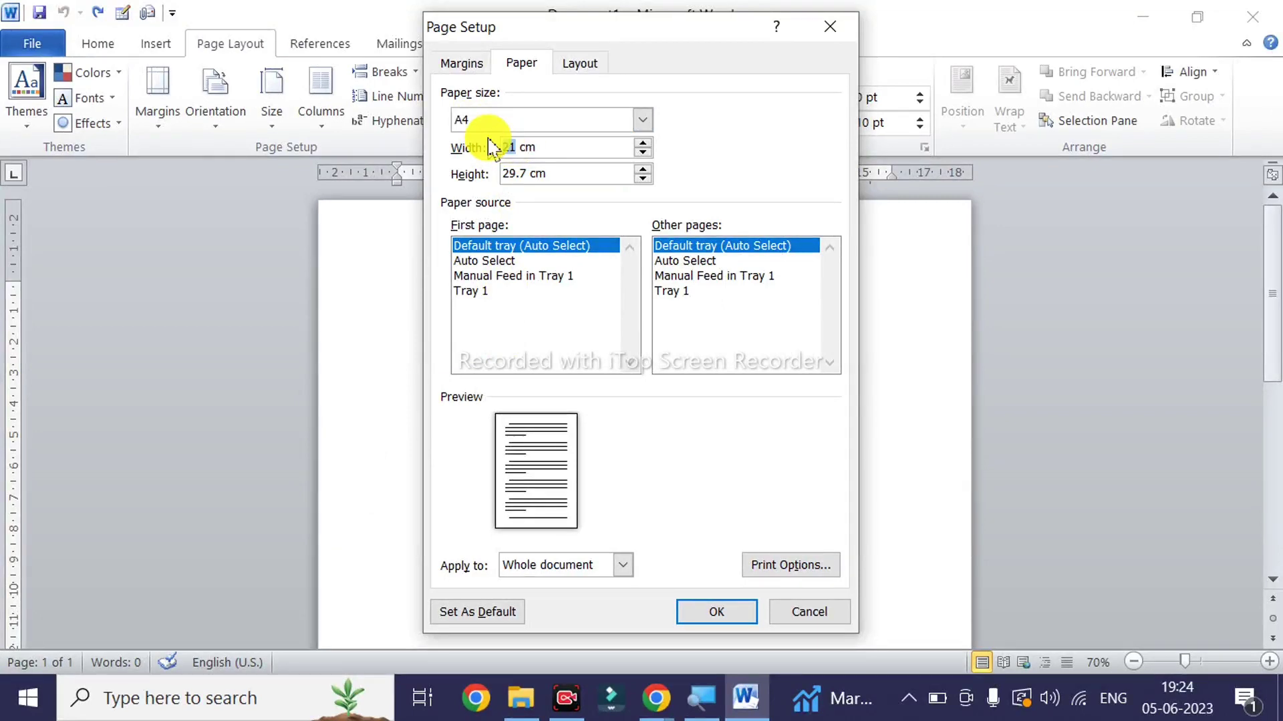
{"action": "type", "text": "9.7"}
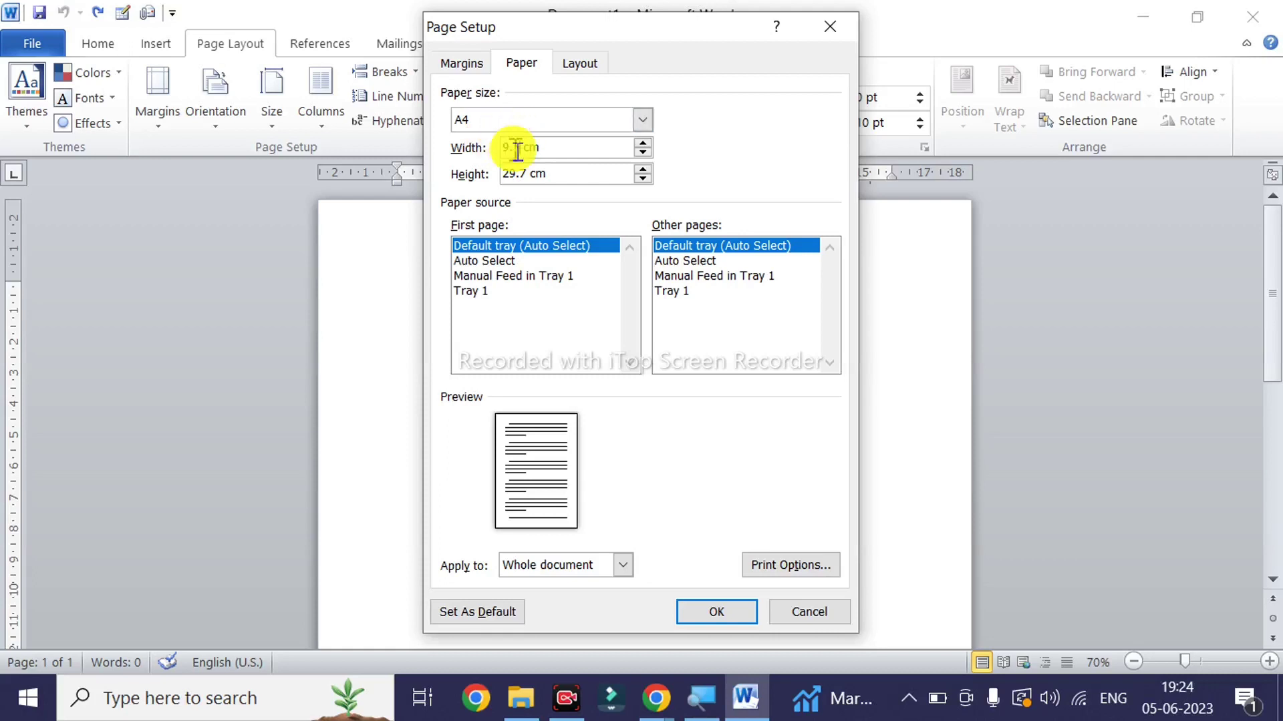
{"action": "double_click", "coordinate": [516, 173]}
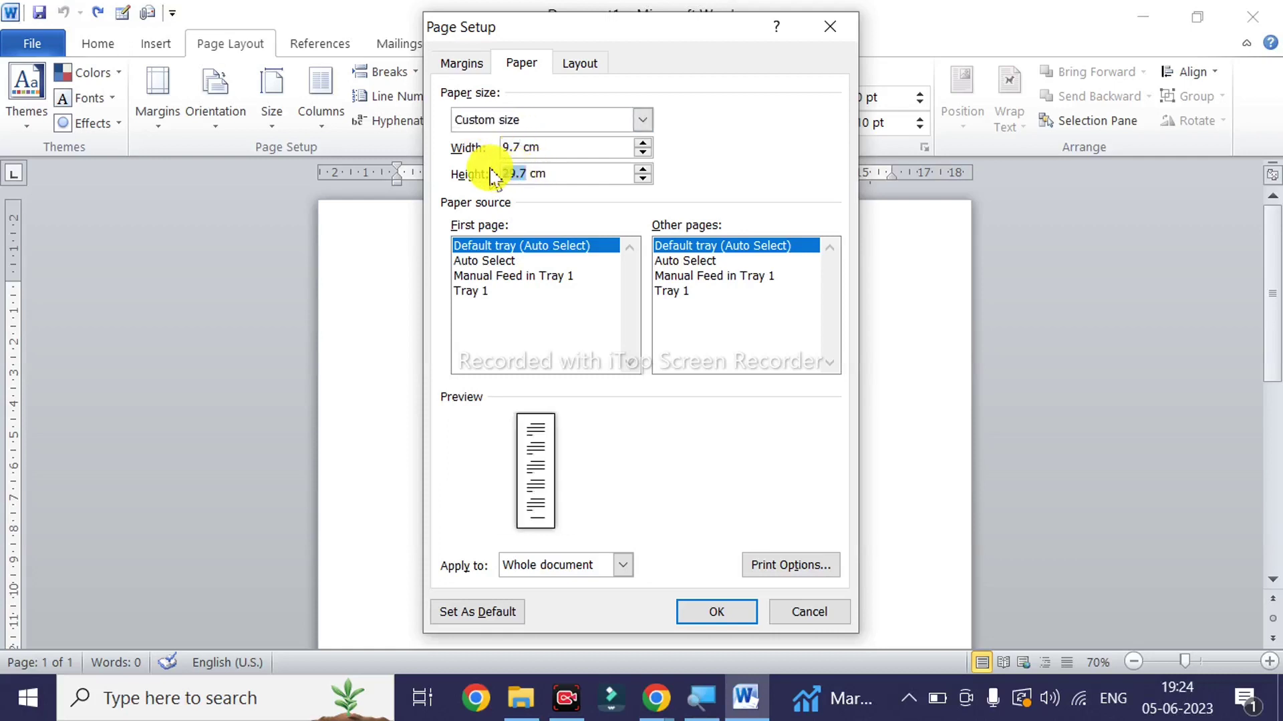
{"action": "type", "text": "5"}
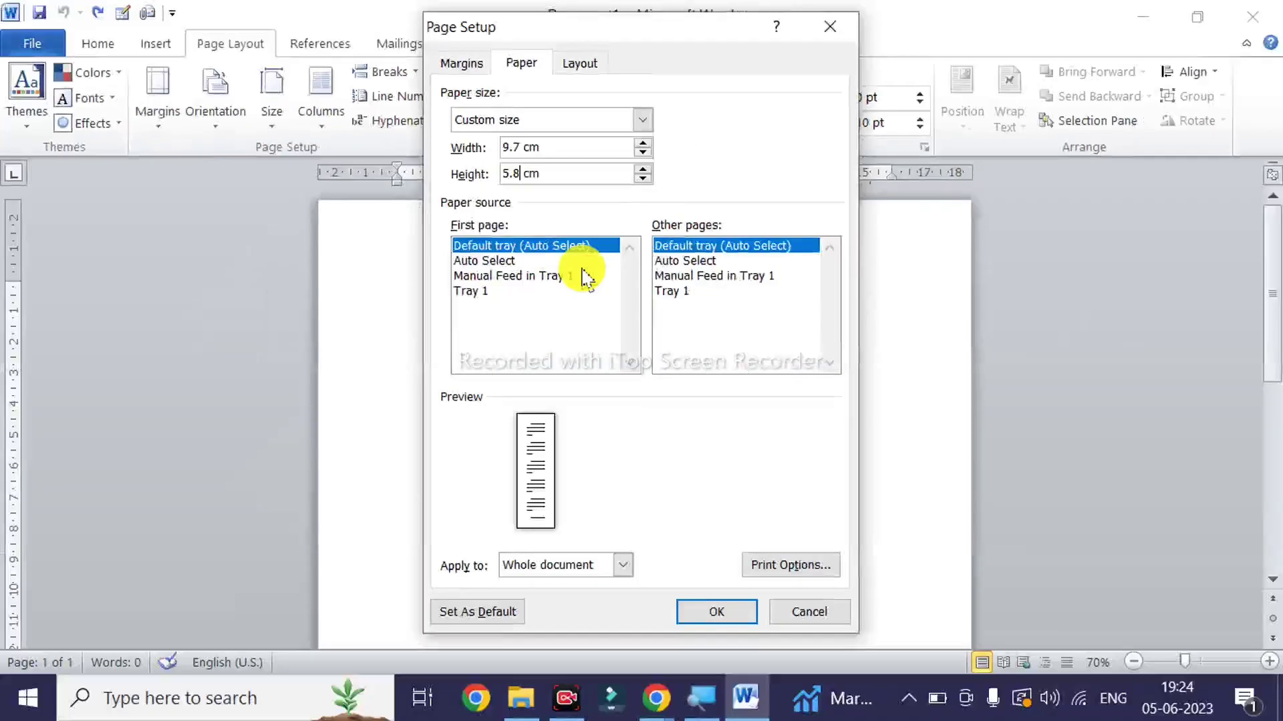
Set the top, bottom, left and right margins all to 0
{"action": "left_click", "coordinate": [459, 64]}
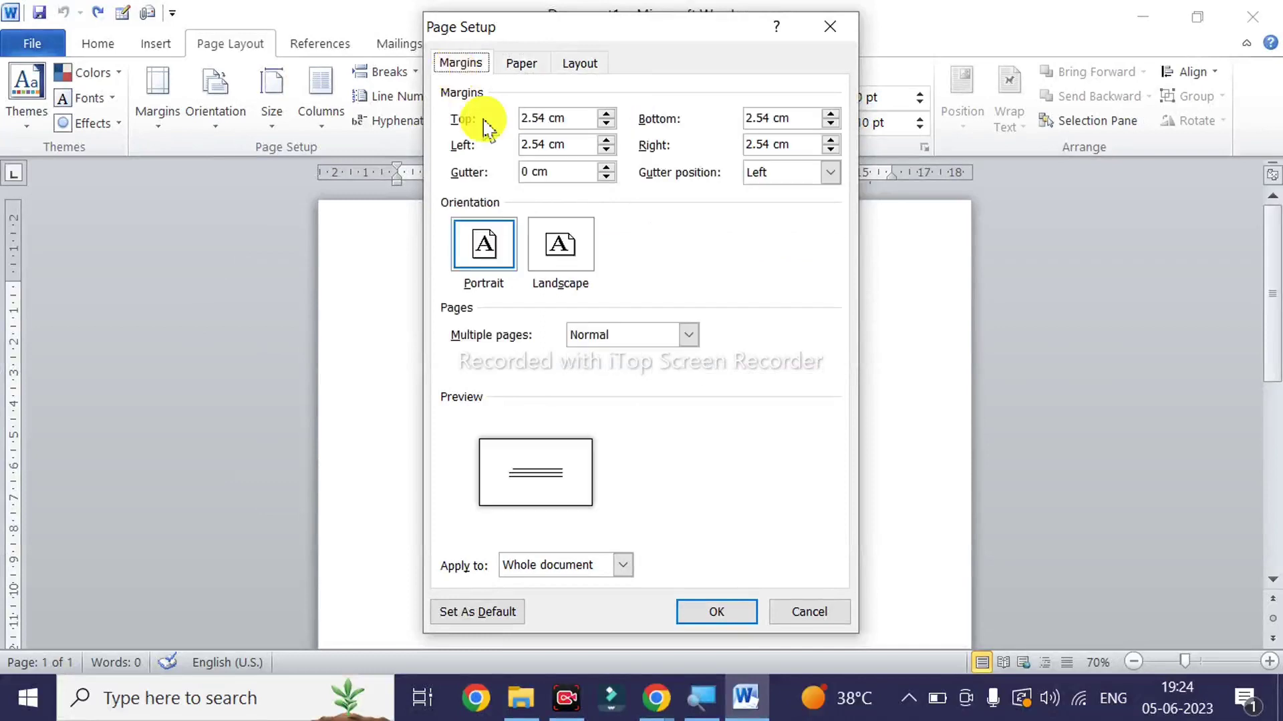
{"action": "left_click", "coordinate": [575, 119]}
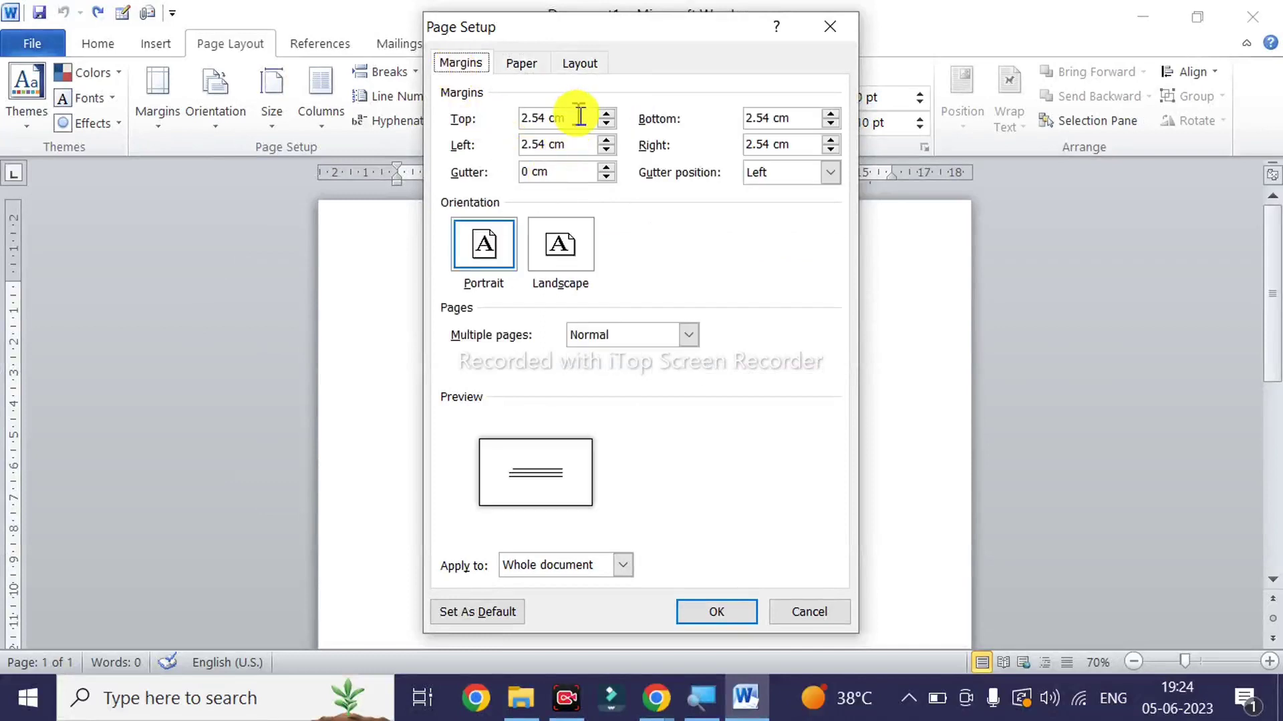
{"action": "left_click_drag", "start_coordinate": [575, 119], "coordinate": [502, 113]}
{"action": "type", "text": "0"}
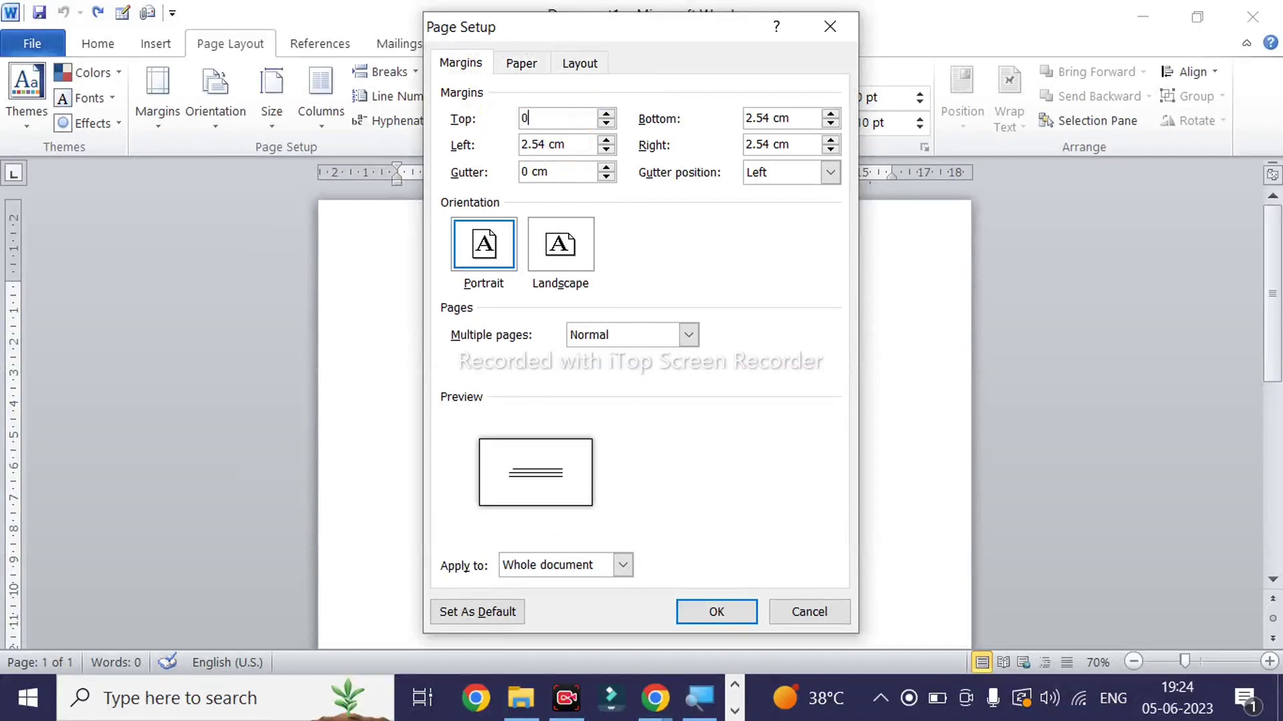
{"action": "left_click_drag", "start_coordinate": [800, 119], "coordinate": [746, 120]}
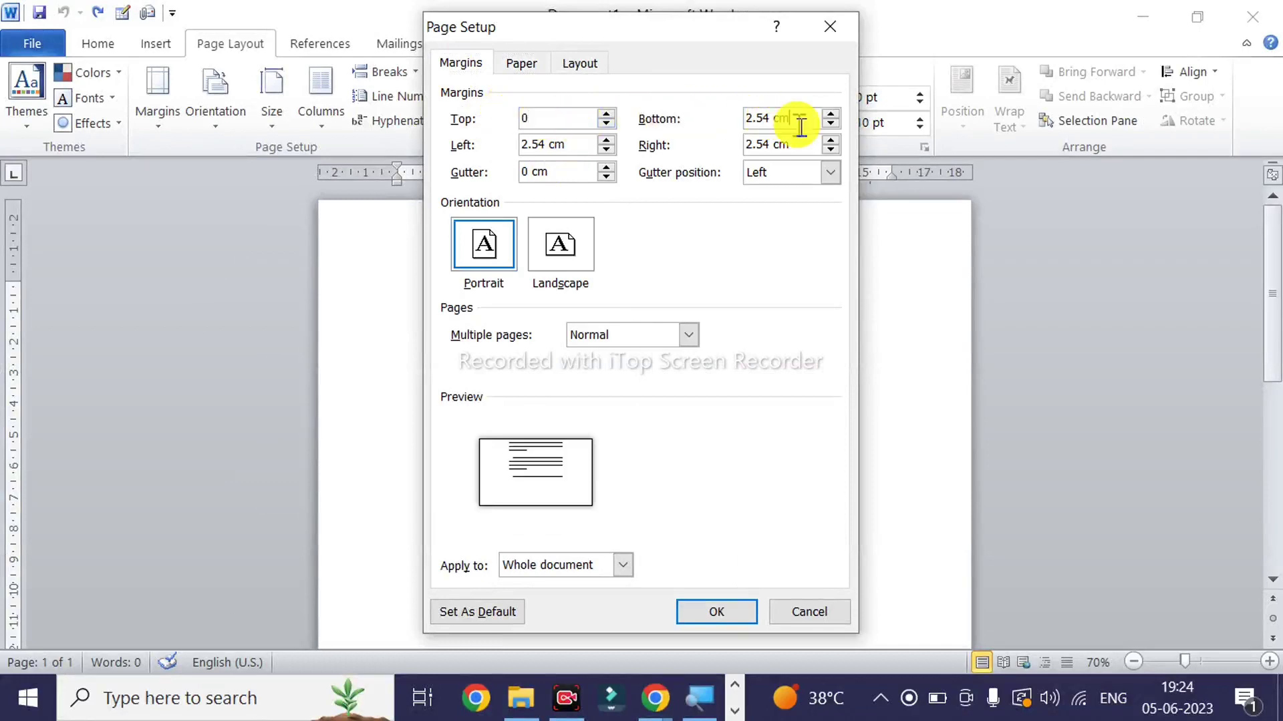
{"action": "type", "text": "0"}
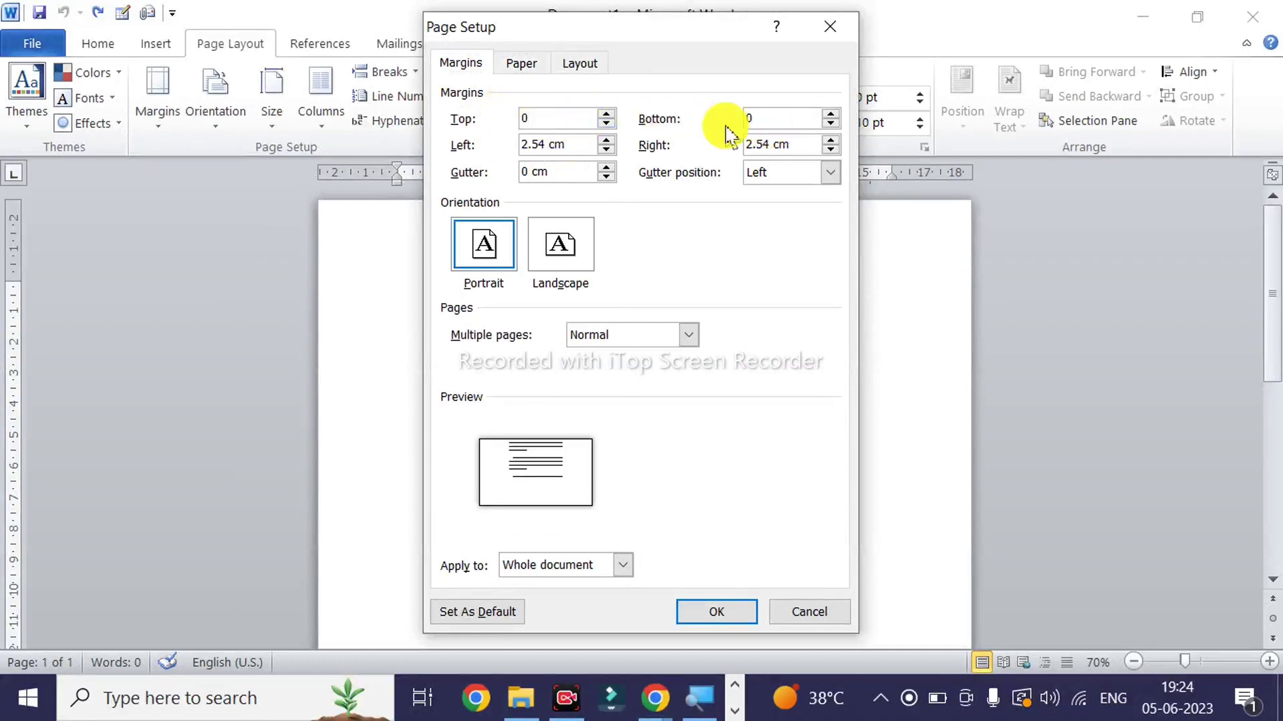
{"action": "left_click_drag", "start_coordinate": [580, 145], "coordinate": [486, 137]}
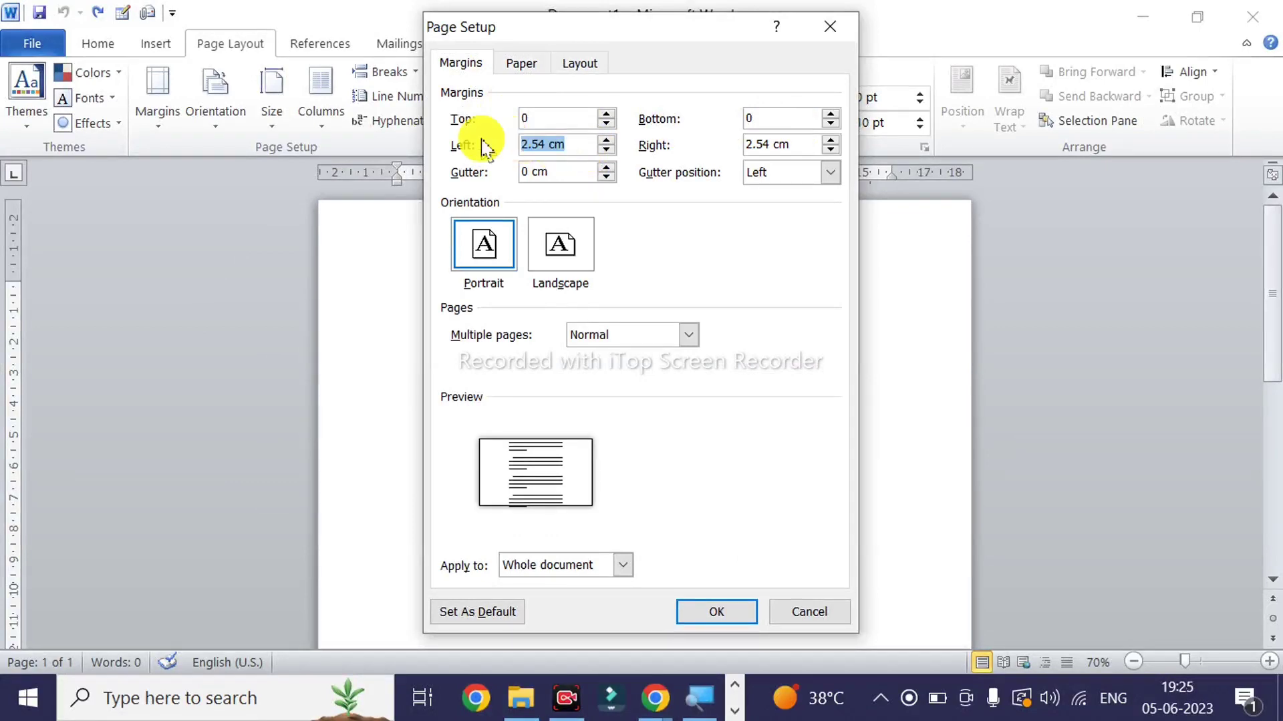
{"action": "type", "text": "0"}
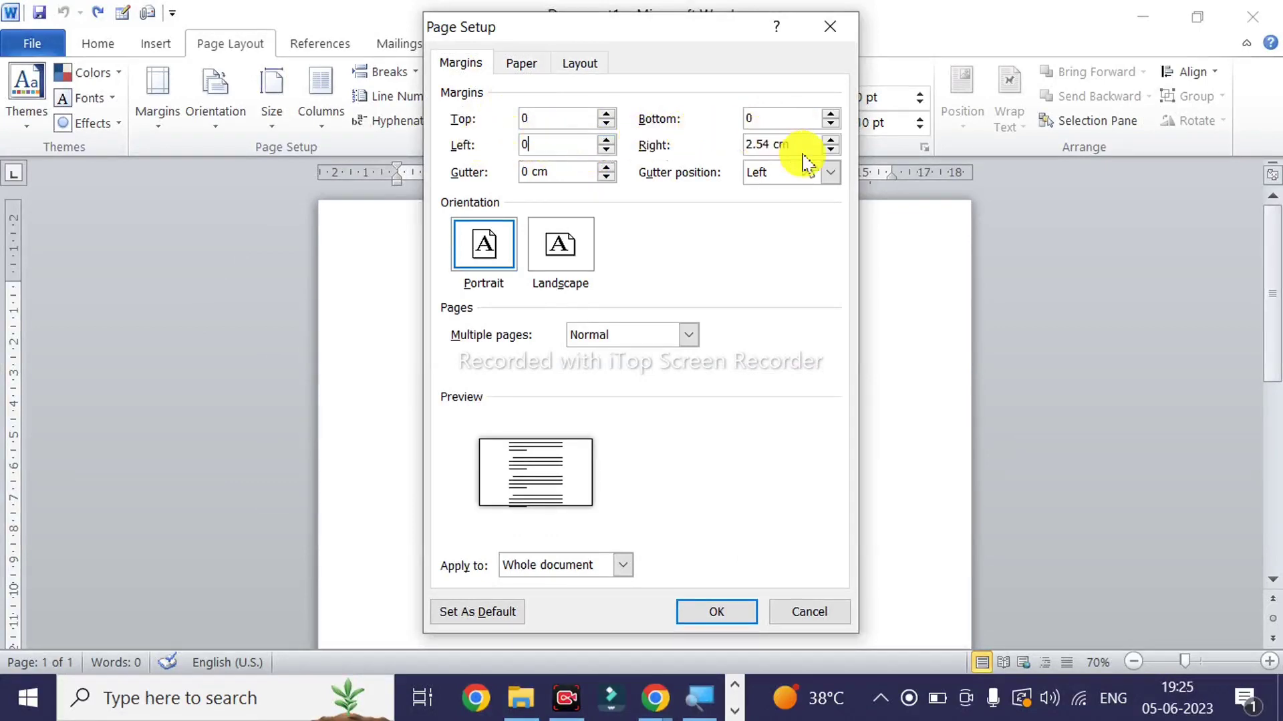
{"action": "left_click_drag", "start_coordinate": [788, 144], "coordinate": [712, 132]}
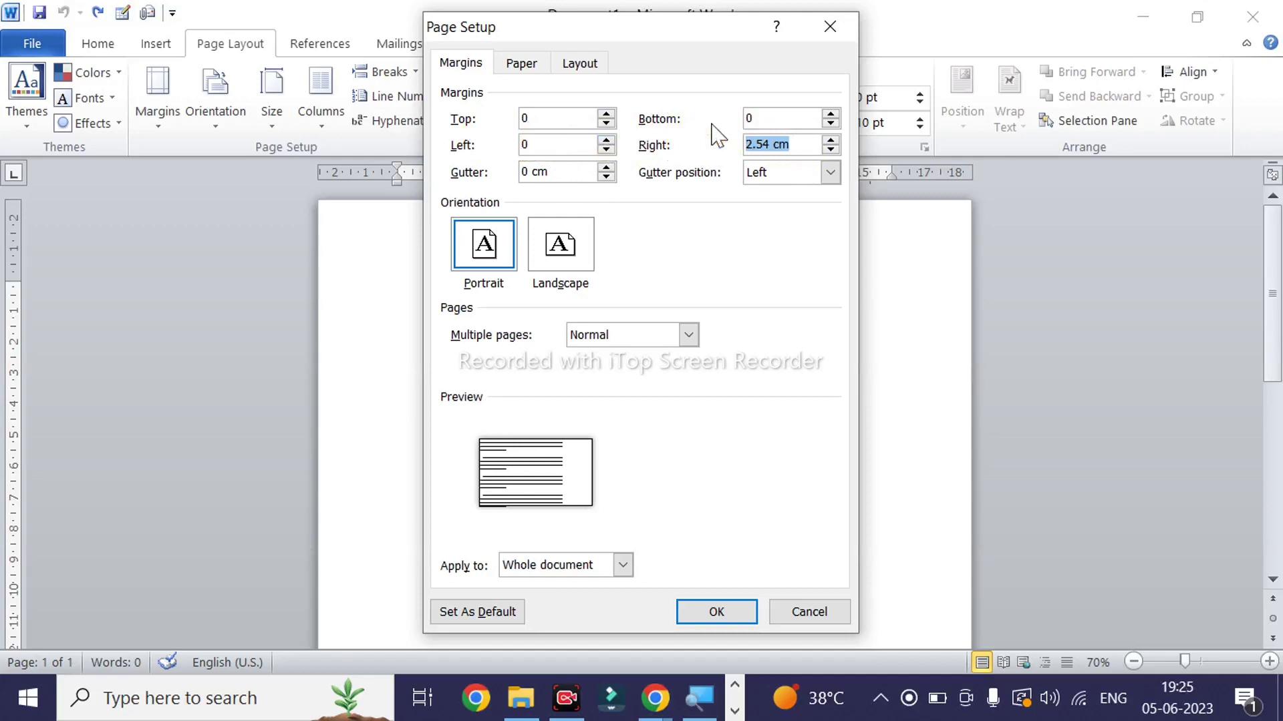
{"action": "type", "text": "0"}
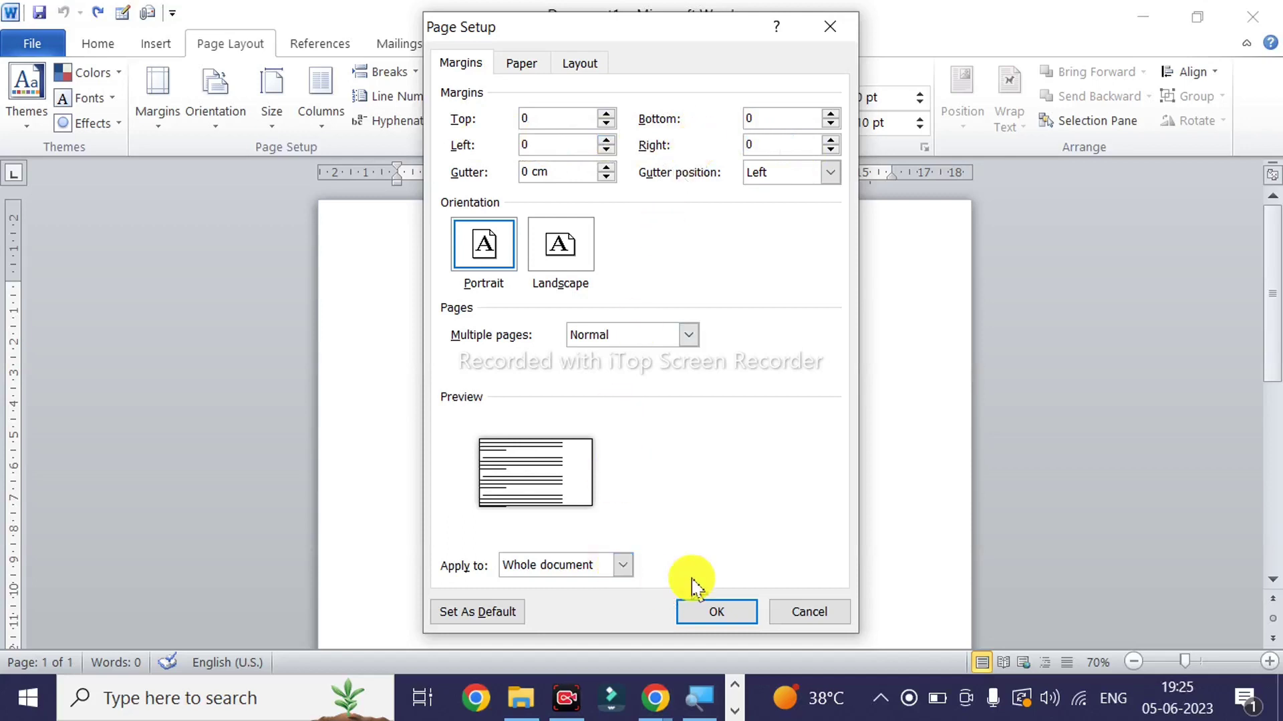
Apply the page setup, letting Word fix margins to top 0.4 cm and right 0.2 cm
{"action": "left_click", "coordinate": [711, 609]}
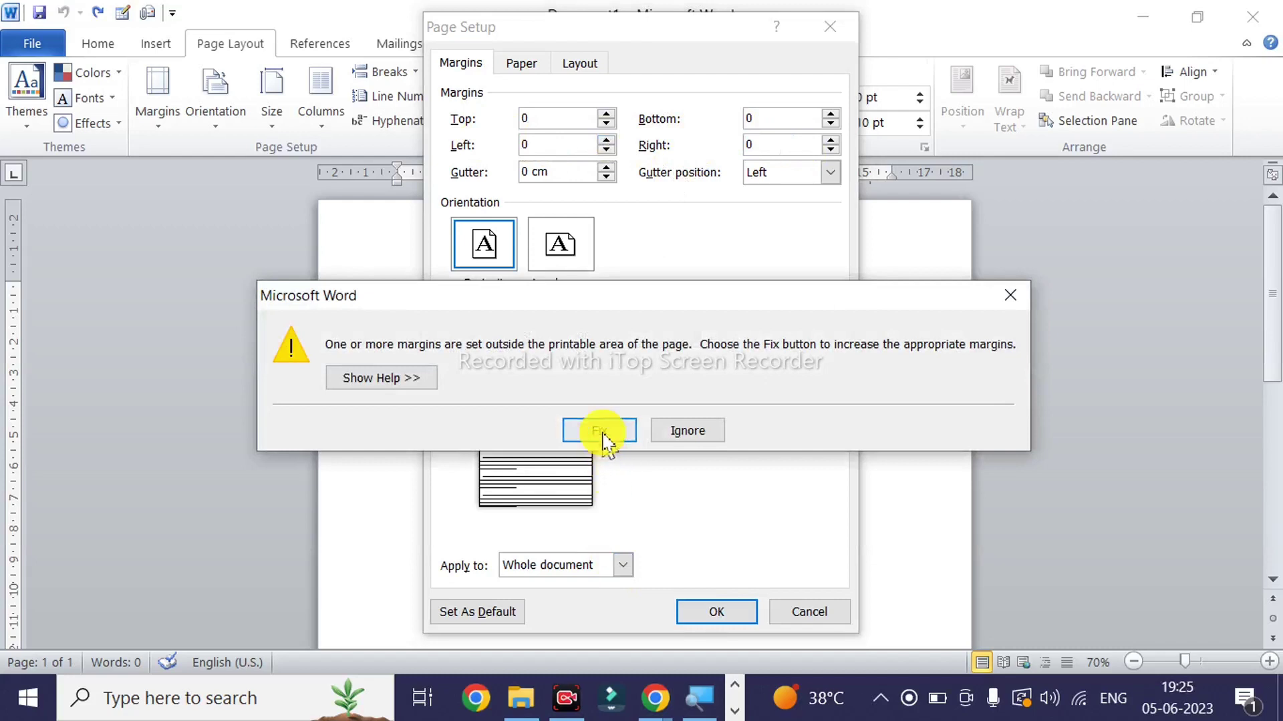
{"action": "left_click", "coordinate": [604, 434]}
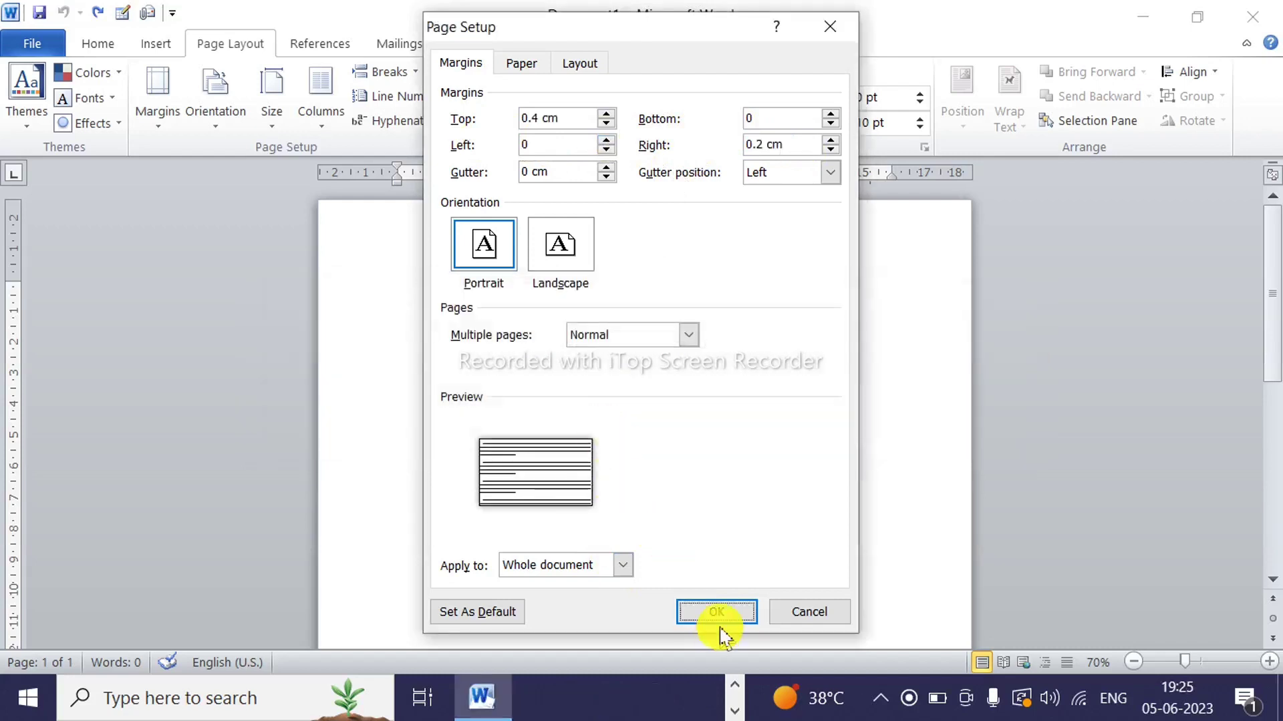
{"action": "left_click", "coordinate": [737, 612]}
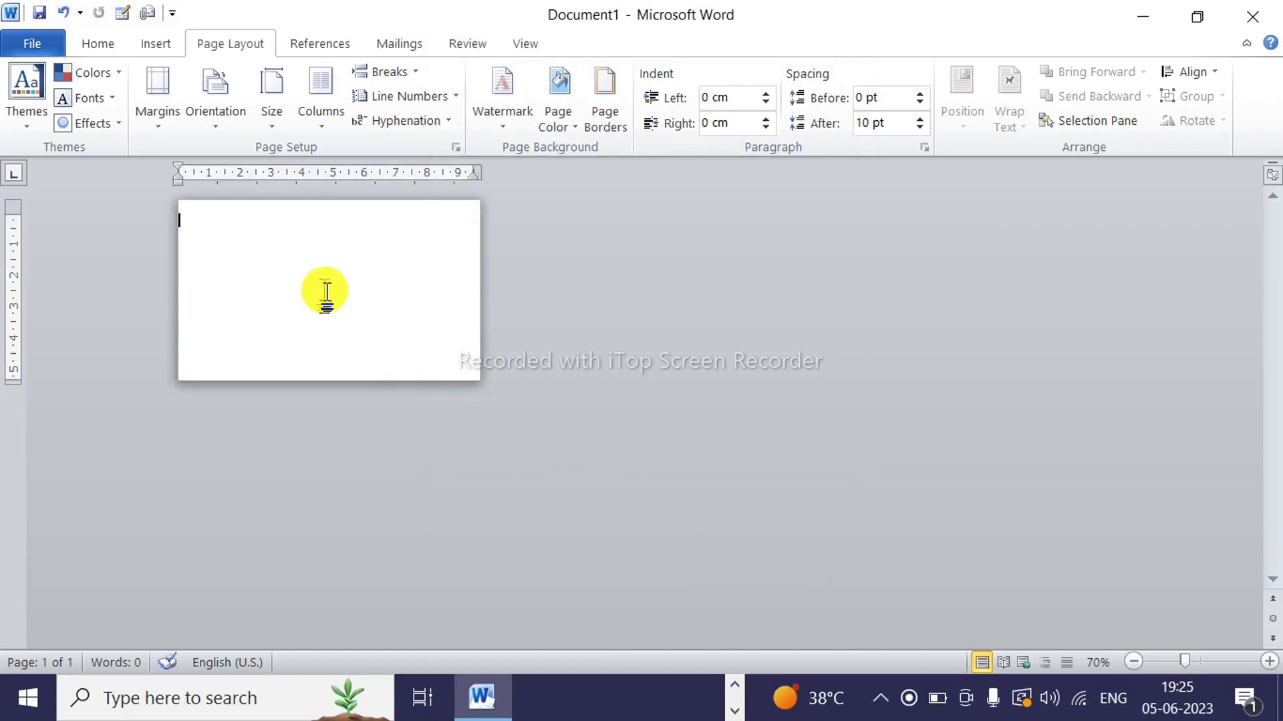
{"action": "scroll", "coordinate": [325, 291], "scroll_direction": "up", "scroll_amount": 2}
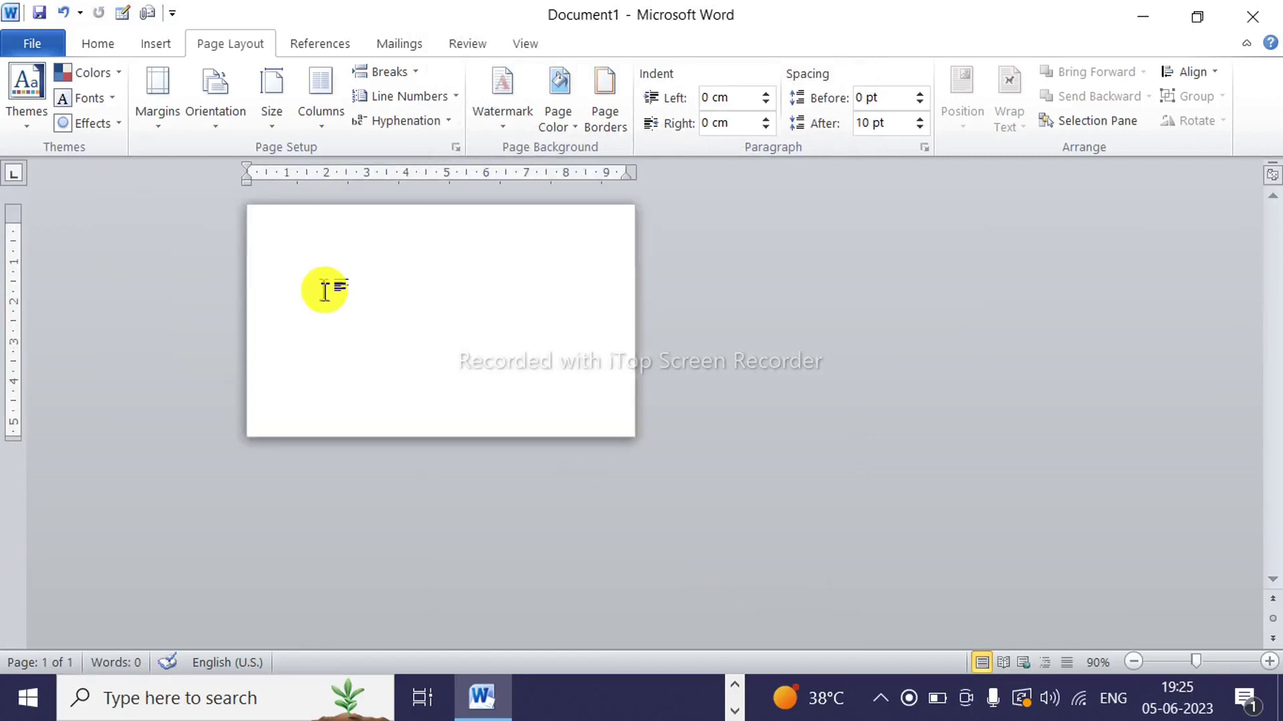
{"action": "scroll", "coordinate": [325, 291], "scroll_direction": "up", "scroll_amount": 2}
{"action": "scroll", "coordinate": [326, 291], "scroll_direction": "up", "scroll_amount": 1}
{"action": "scroll", "coordinate": [327, 291], "scroll_direction": "up", "scroll_amount": 1}
{"action": "scroll", "coordinate": [328, 292], "scroll_direction": "up", "scroll_amount": 2}
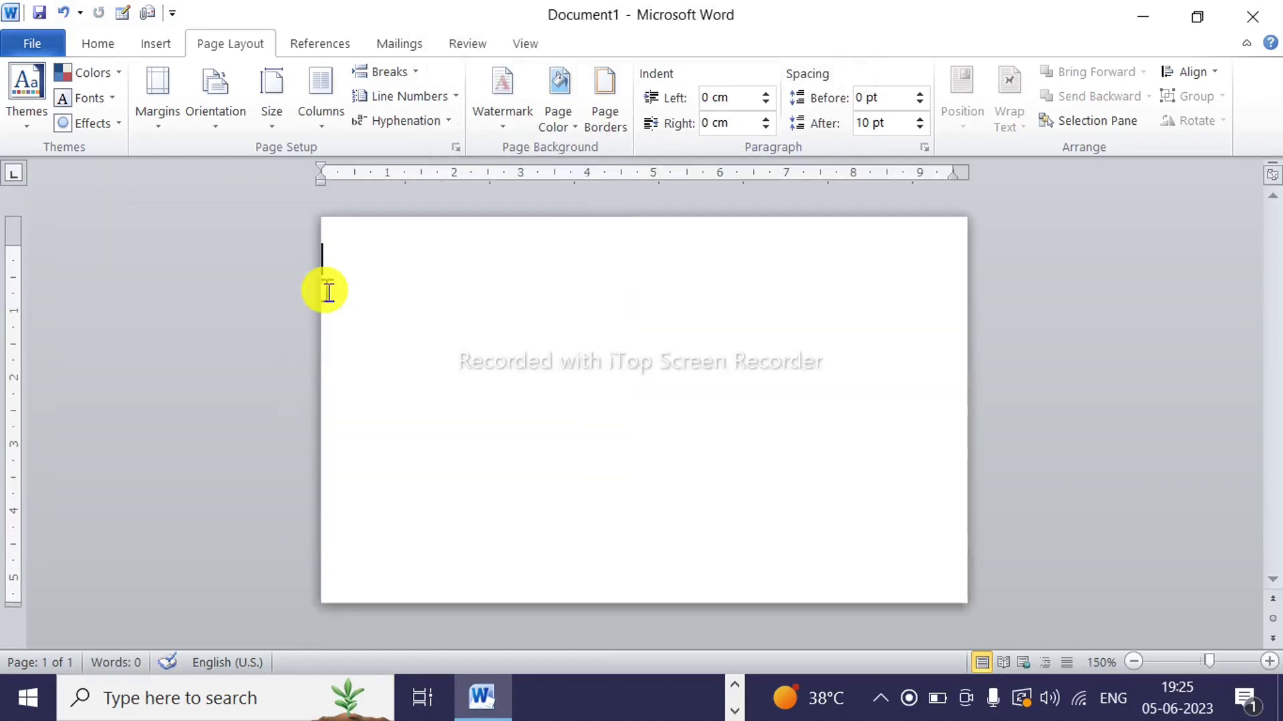
{"action": "scroll", "coordinate": [328, 292], "scroll_direction": "up", "scroll_amount": 1}
{"action": "scroll", "coordinate": [327, 292], "scroll_direction": "up", "scroll_amount": 1}
{"action": "scroll", "coordinate": [326, 291], "scroll_direction": "up", "scroll_amount": 2}
{"action": "scroll", "coordinate": [325, 292], "scroll_direction": "up", "scroll_amount": 1}
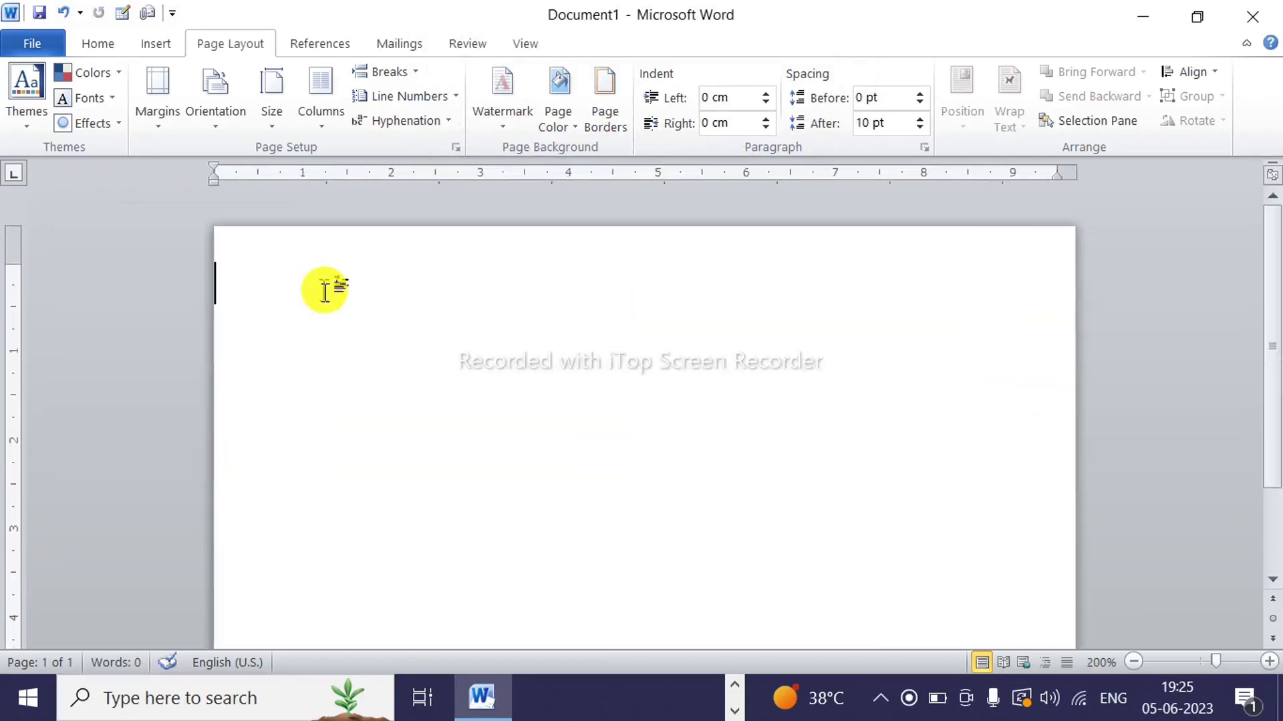
{"action": "scroll", "coordinate": [325, 291], "scroll_direction": "up", "scroll_amount": 1}
{"action": "scroll", "coordinate": [324, 291], "scroll_direction": "up", "scroll_amount": 1}
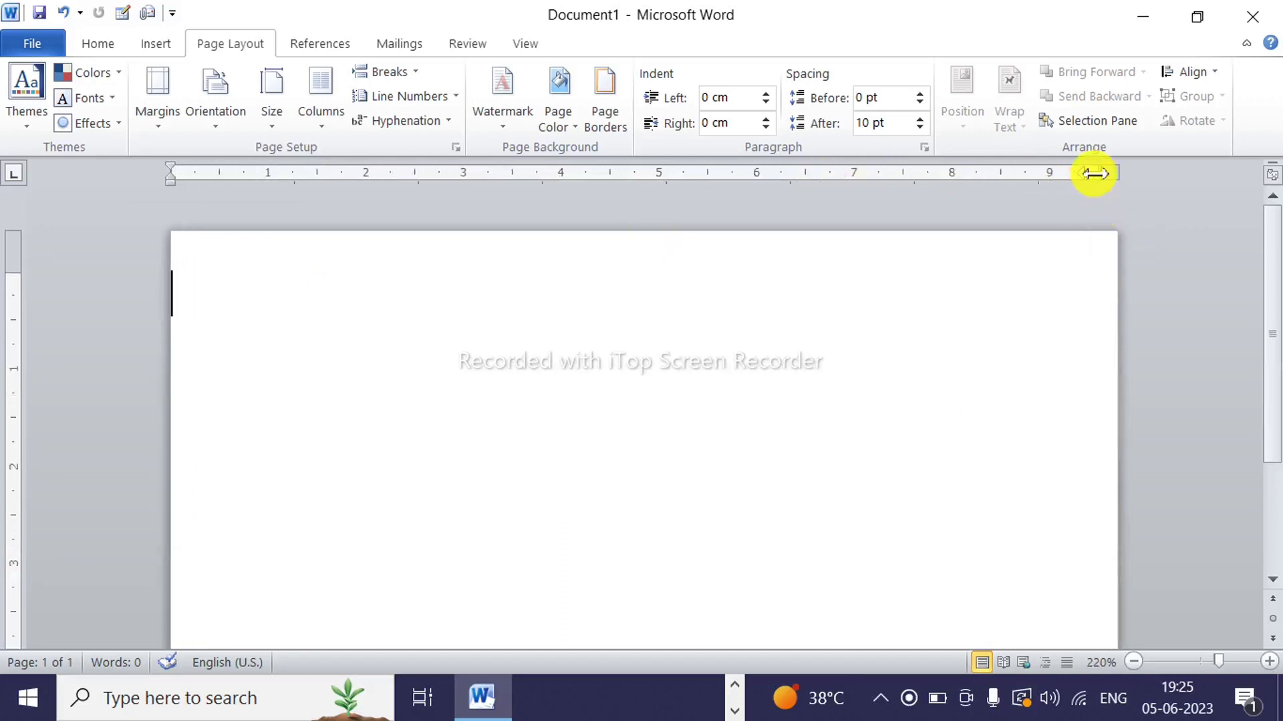
{"action": "left_click_drag", "start_coordinate": [1094, 174], "coordinate": [1114, 166]}
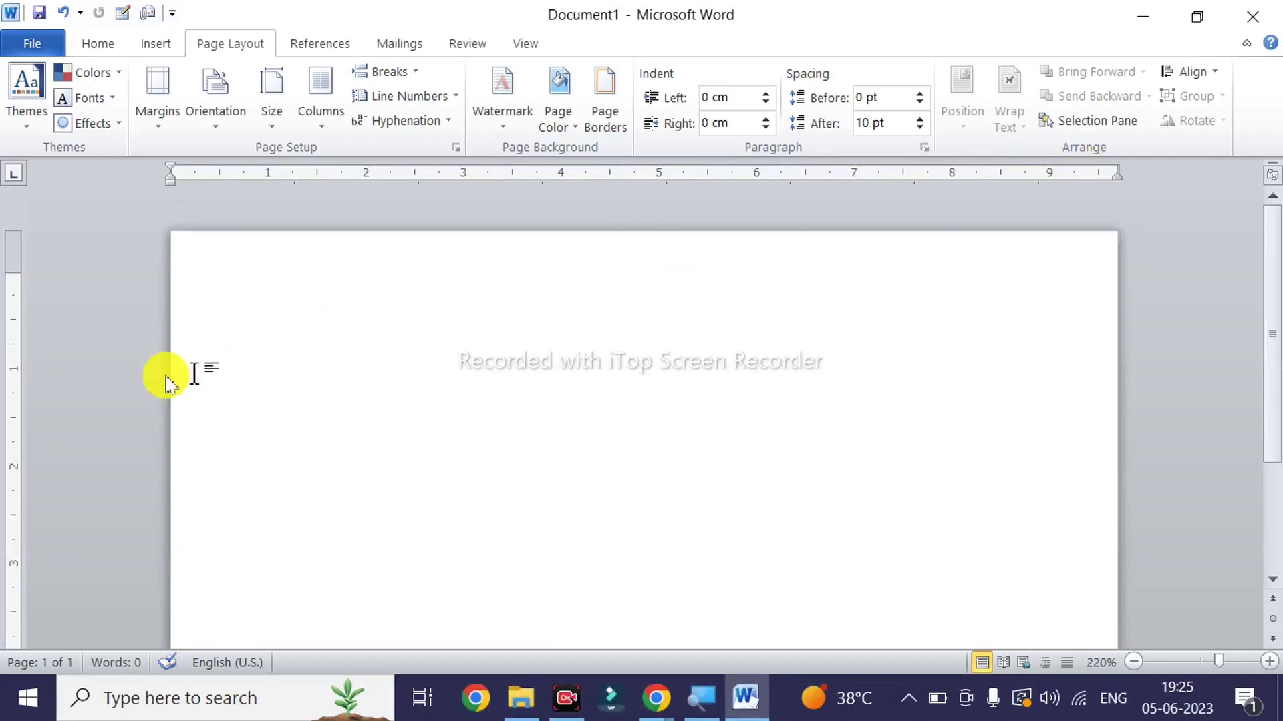
{"action": "left_click_drag", "start_coordinate": [15, 267], "coordinate": [22, 221]}
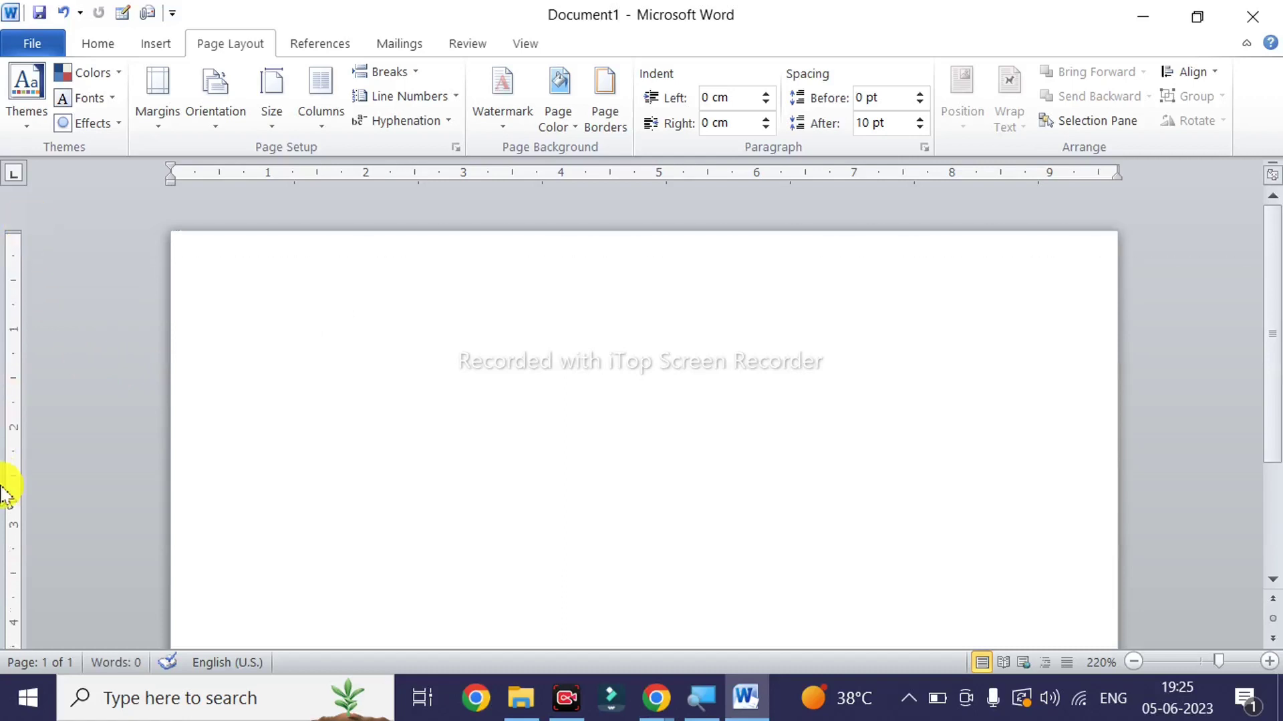
{"action": "scroll", "coordinate": [521, 581], "scroll_direction": "down", "scroll_amount": 1}
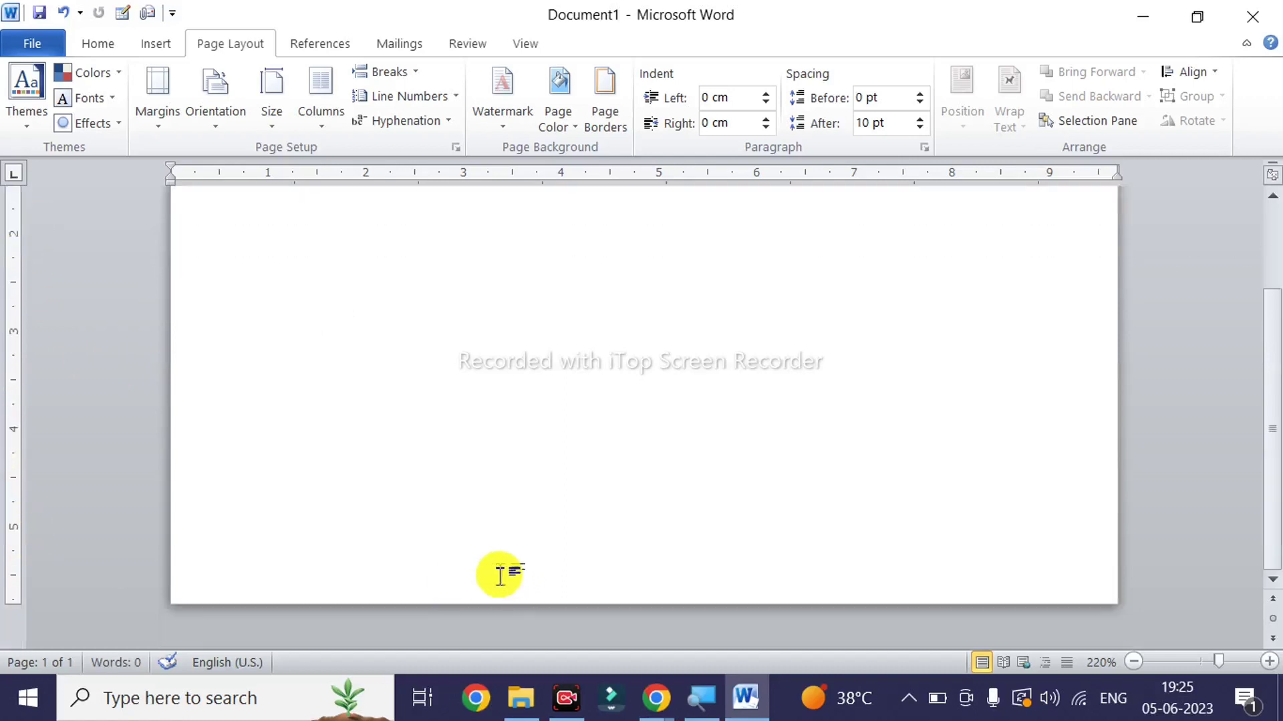
{"action": "scroll", "coordinate": [471, 556], "scroll_direction": "up", "scroll_amount": 1}
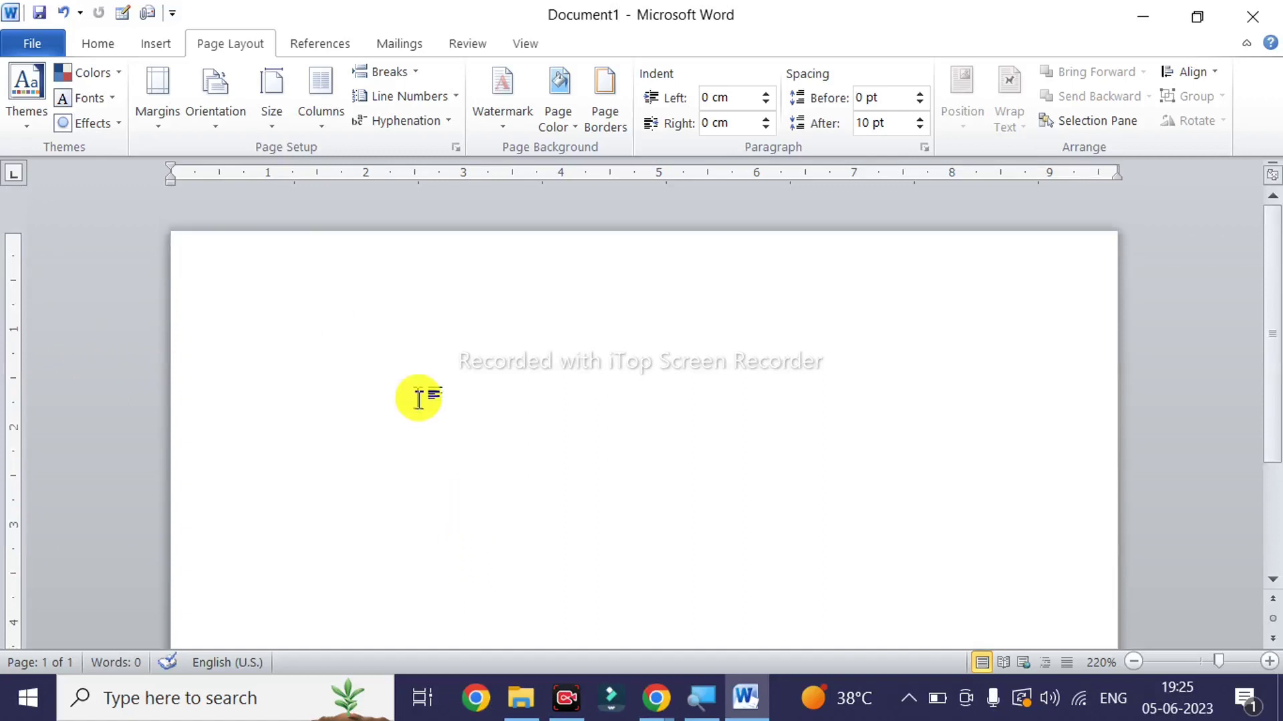
{"action": "scroll", "coordinate": [418, 400], "scroll_direction": "down", "scroll_amount": 1}
{"action": "scroll", "coordinate": [418, 399], "scroll_direction": "down", "scroll_amount": 1}
{"action": "scroll", "coordinate": [419, 399], "scroll_direction": "down", "scroll_amount": 1}
{"action": "scroll", "coordinate": [419, 399], "scroll_direction": "down", "scroll_amount": 1}
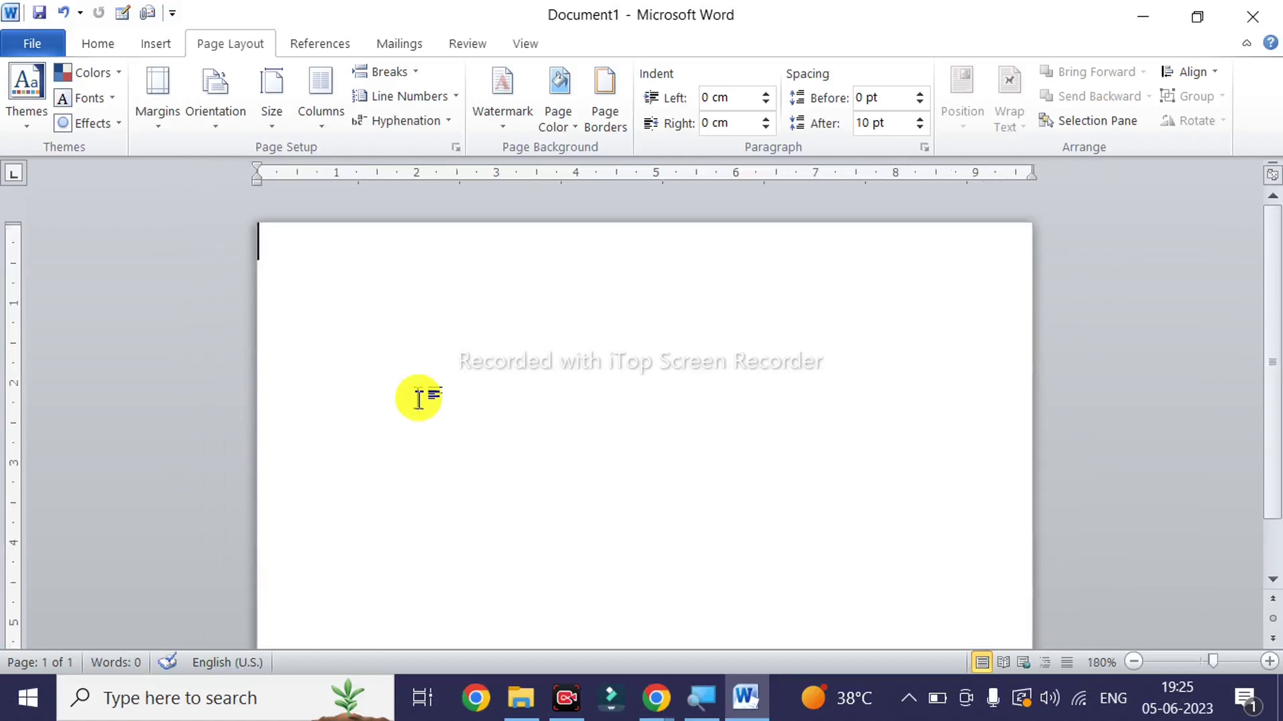
{"action": "scroll", "coordinate": [418, 400], "scroll_direction": "down", "scroll_amount": 1}
{"action": "scroll", "coordinate": [418, 399], "scroll_direction": "down", "scroll_amount": 1}
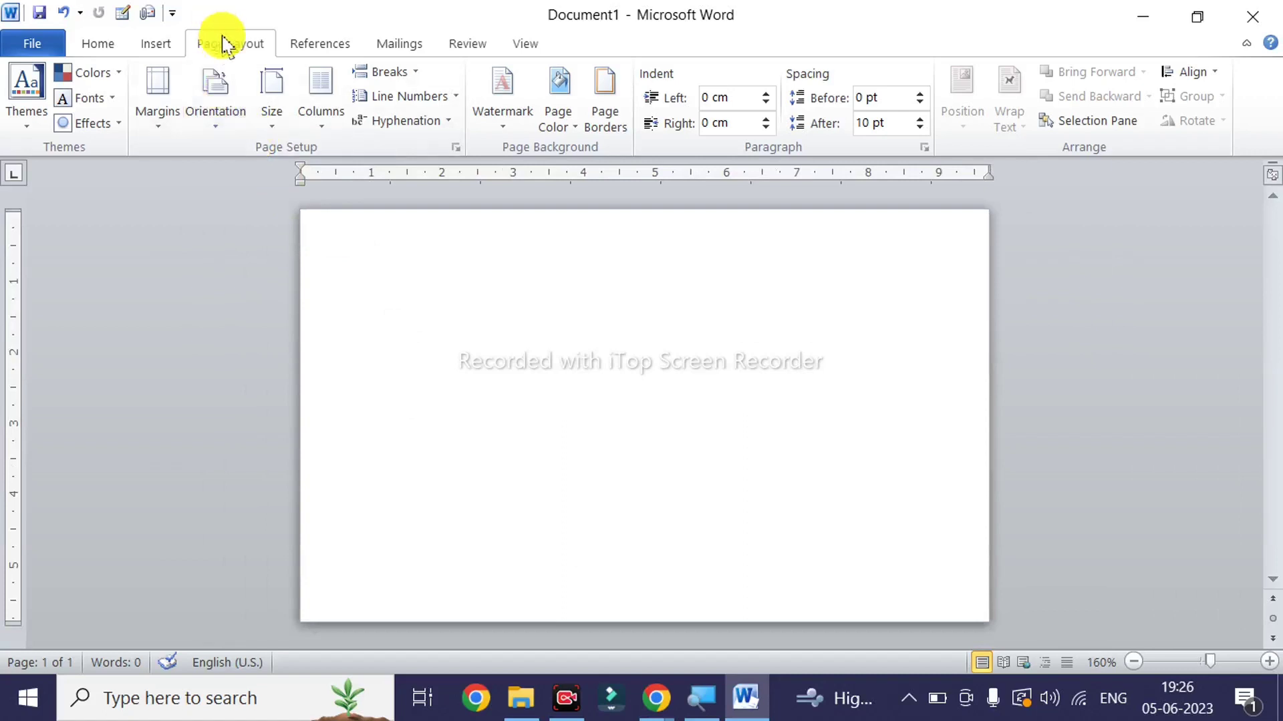
Open the Page Color Fill Effects gradient and switch from Preset to Two colors
{"action": "left_click", "coordinate": [577, 132]}
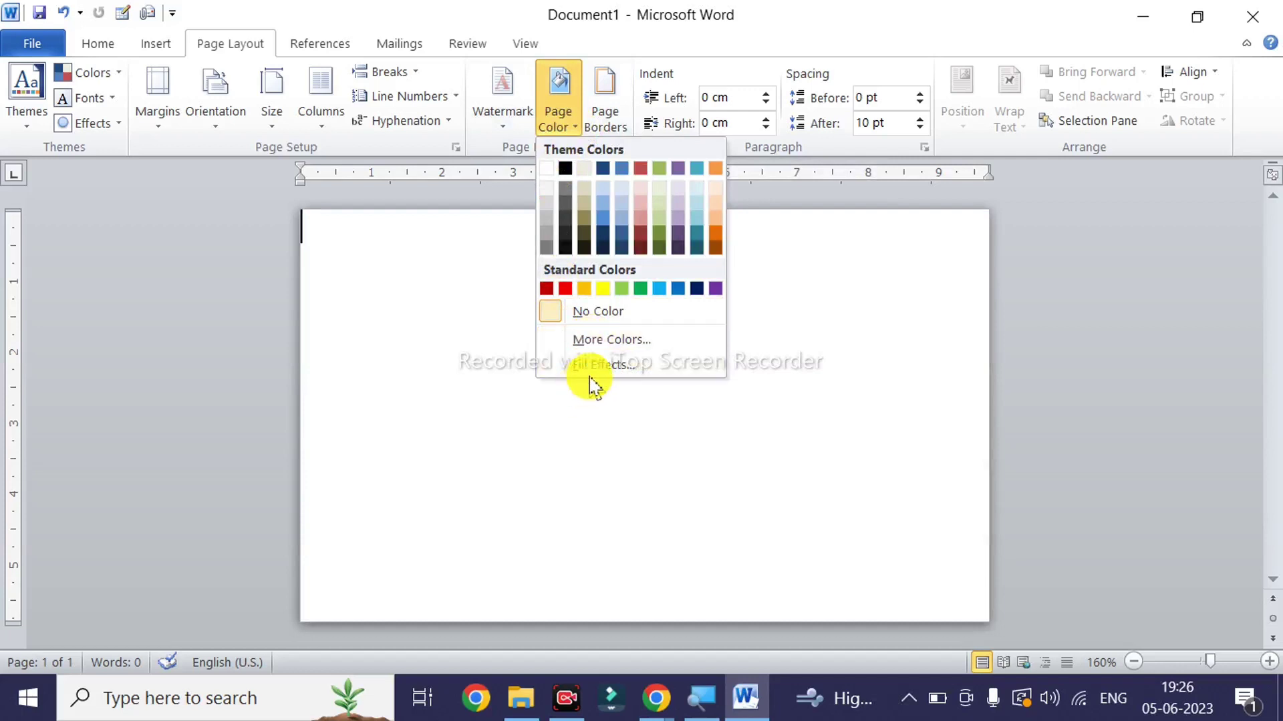
{"action": "left_click", "coordinate": [615, 376]}
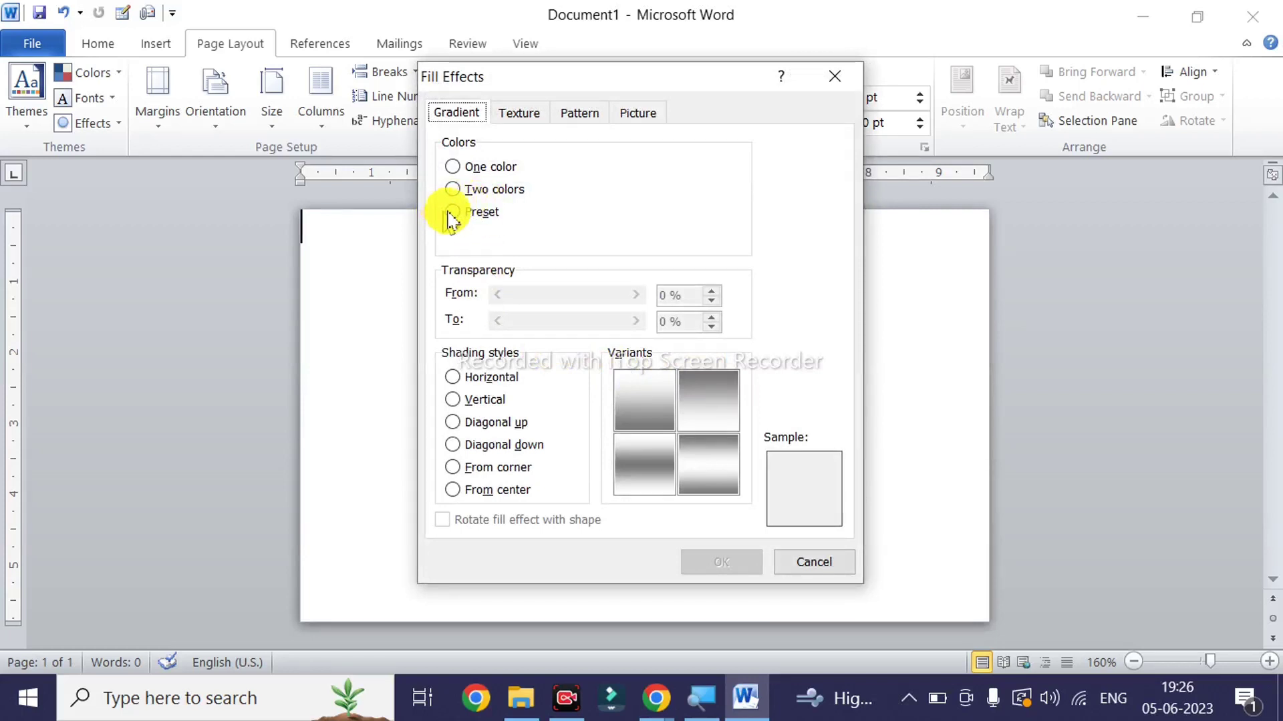
{"action": "left_click", "coordinate": [454, 213]}
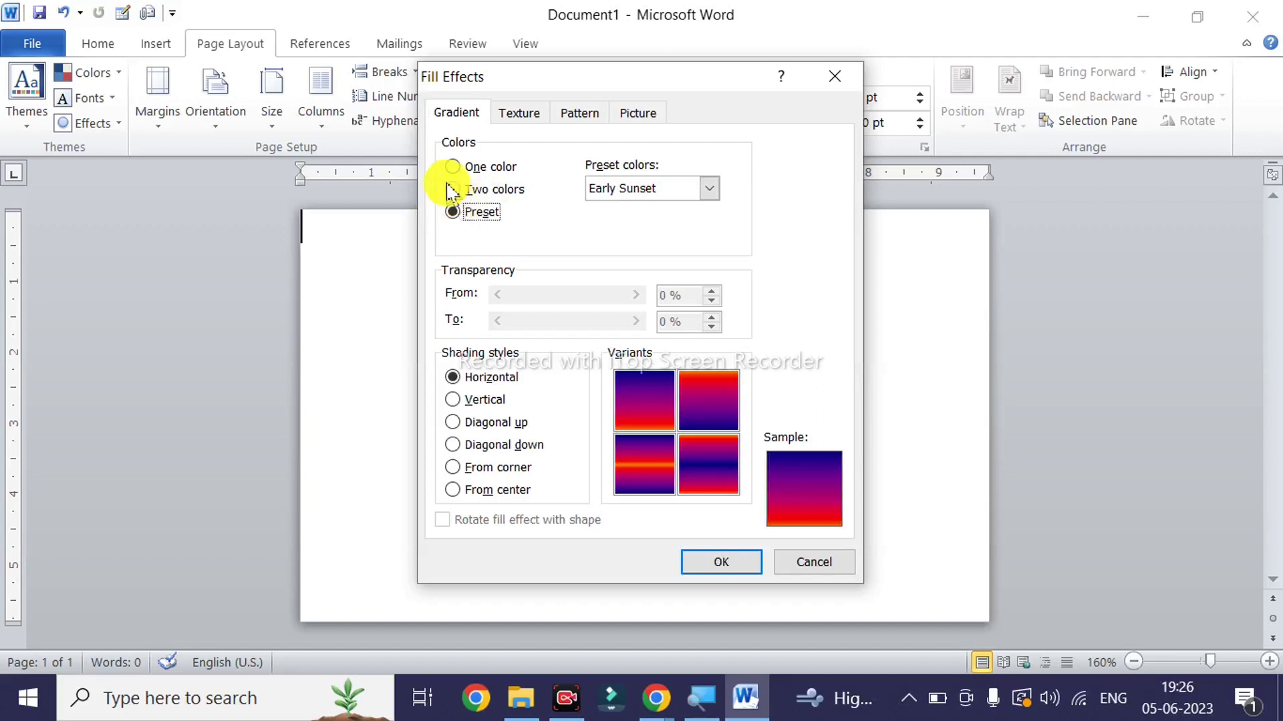
{"action": "left_click", "coordinate": [452, 189]}
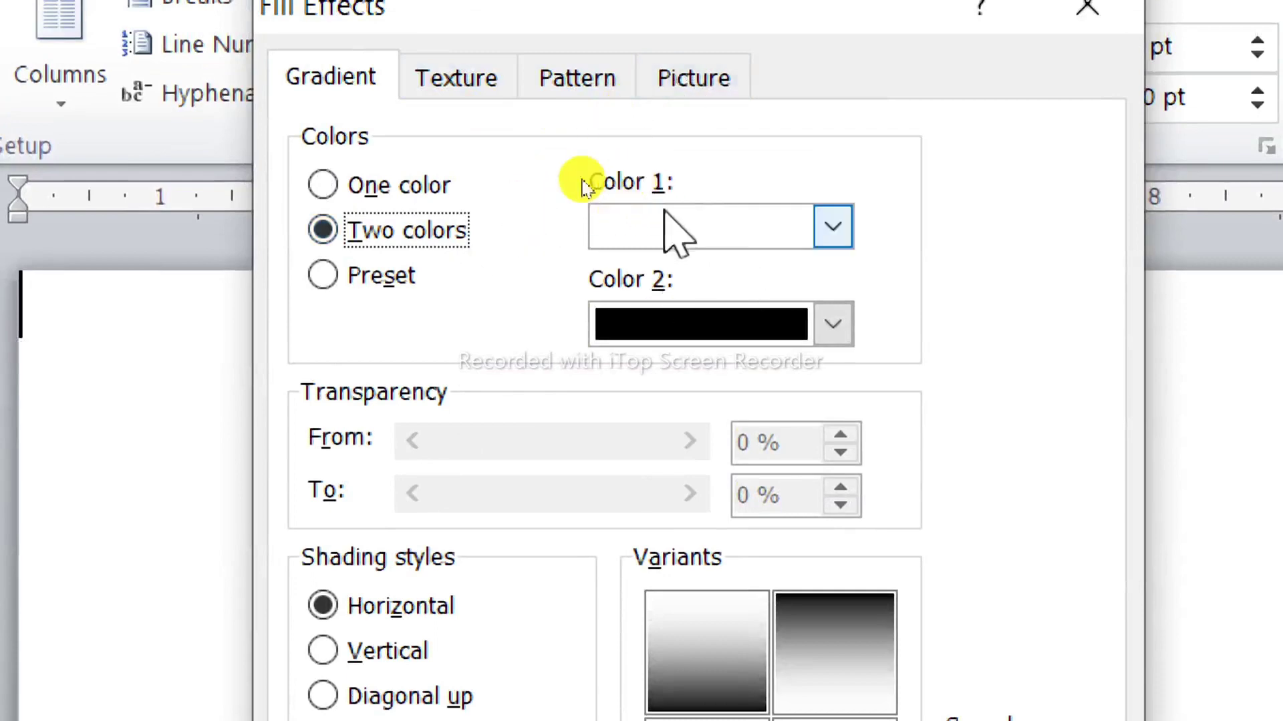
Set gradient Color 1 to Olive Green, Accent 3, Darker 25% and Color 2 to Orange, Accent 6, Darker 25%
{"action": "left_click", "coordinate": [832, 226]}
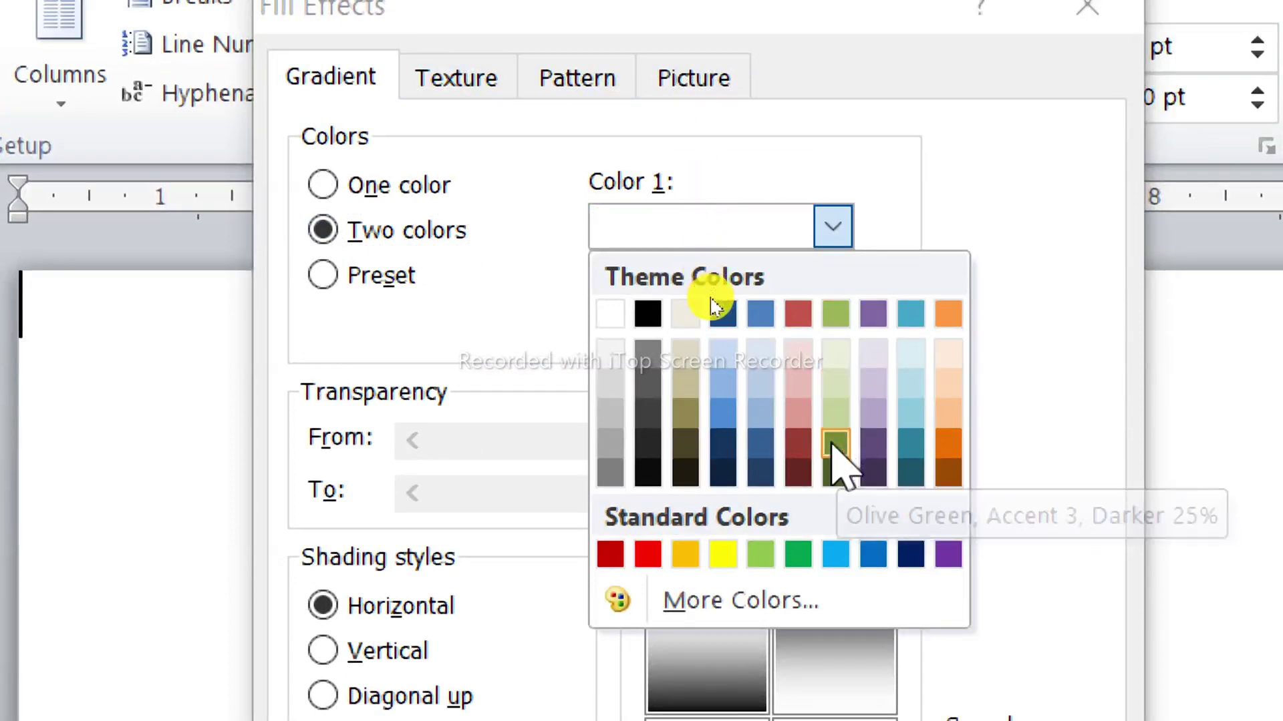
{"action": "left_click", "coordinate": [835, 443]}
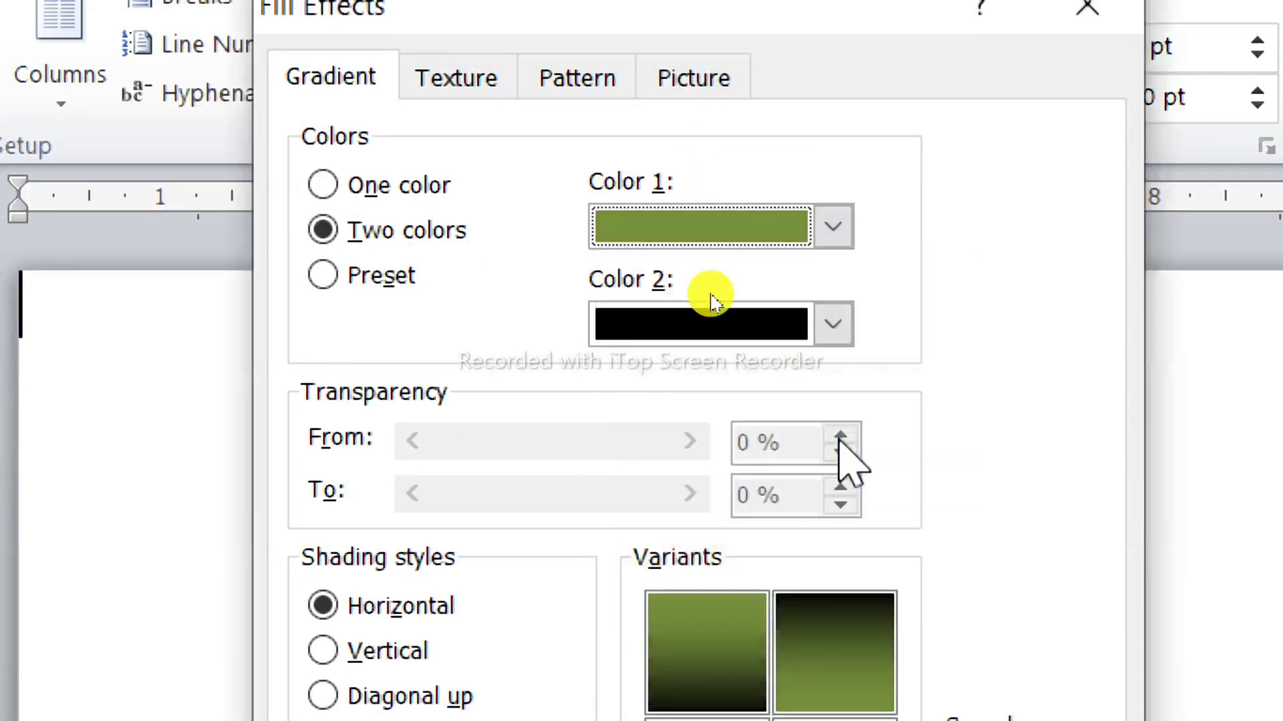
{"action": "left_click", "coordinate": [832, 328]}
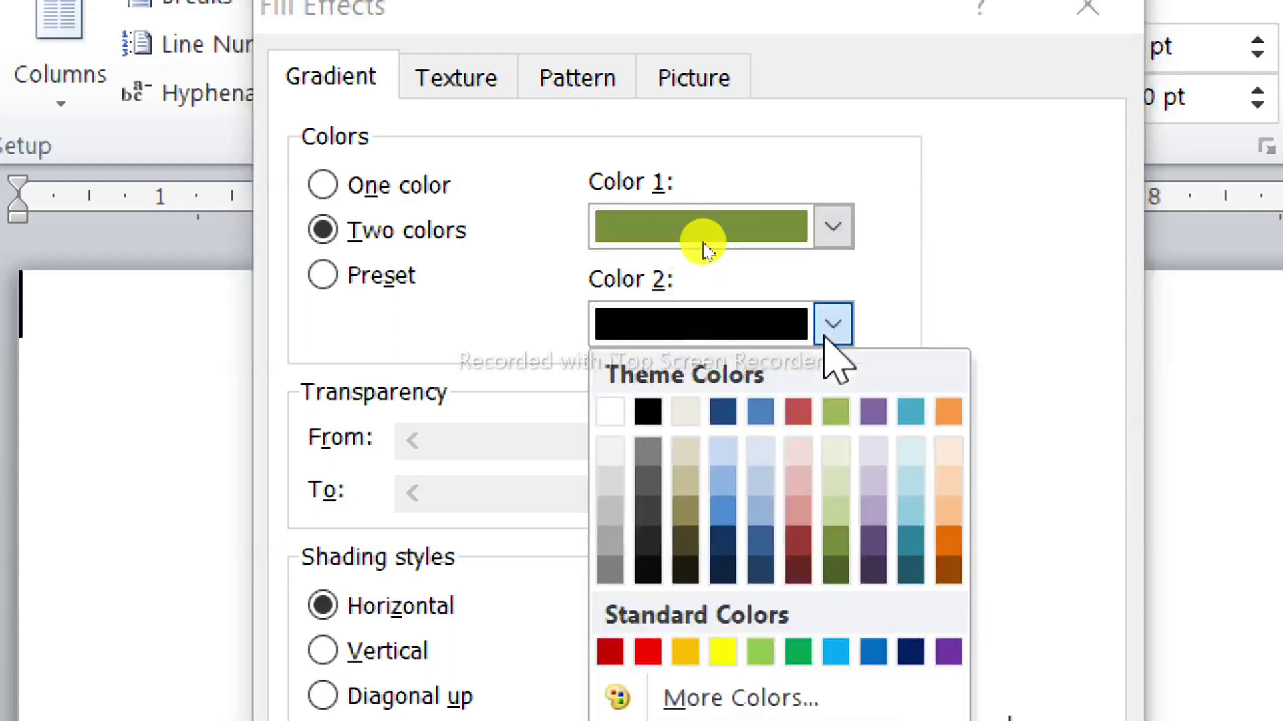
{"action": "left_click", "coordinate": [948, 542]}
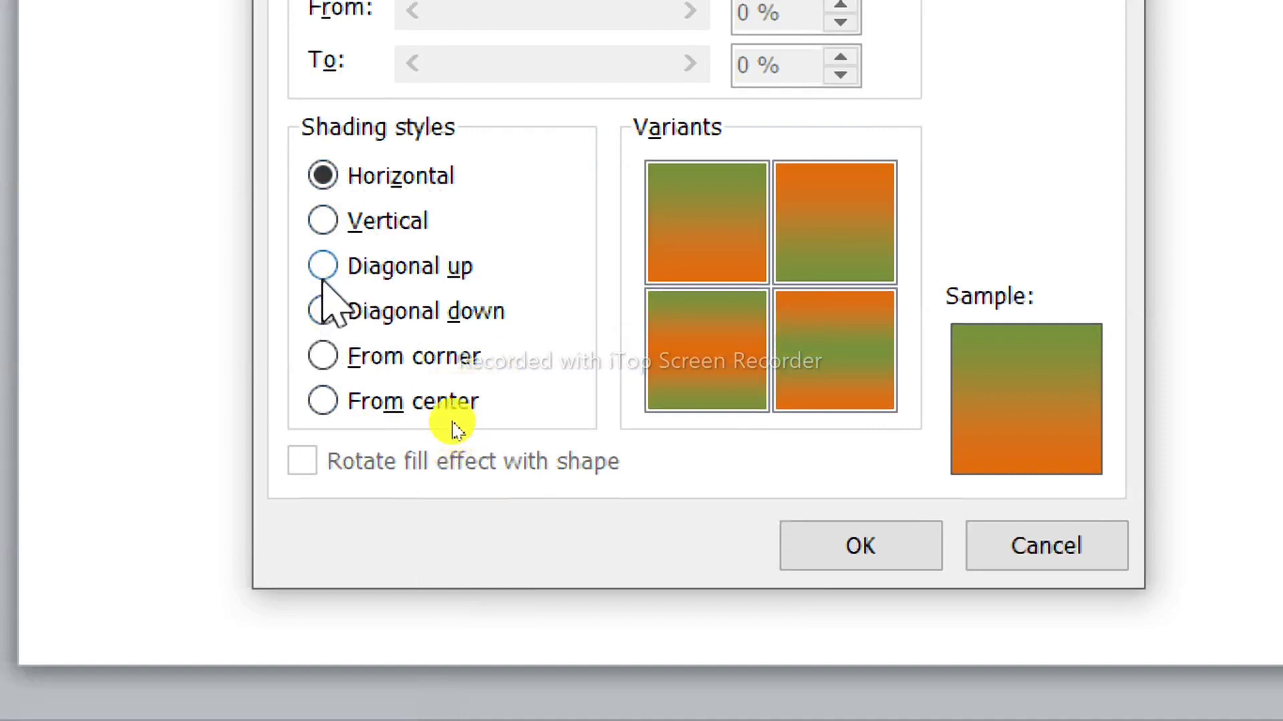
Preview the shading styles, then apply the Diagonal up gradient to the page
{"action": "left_click", "coordinate": [317, 218]}
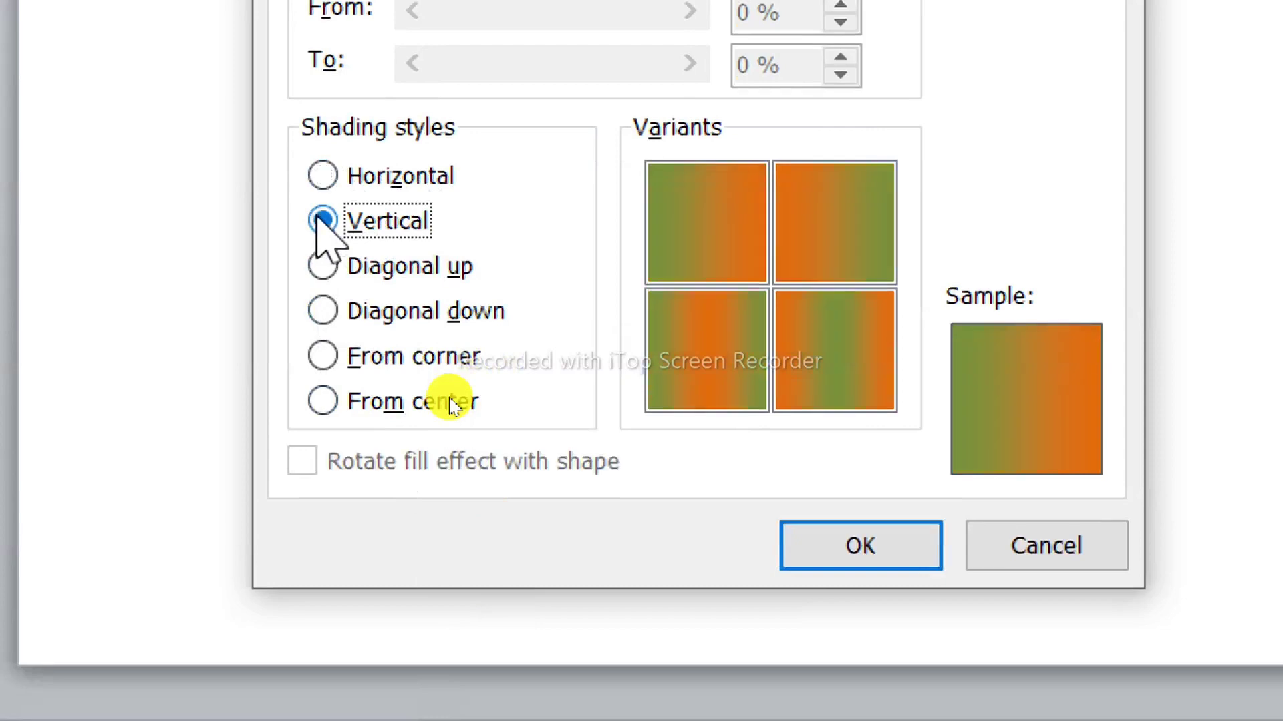
{"action": "left_click", "coordinate": [319, 271]}
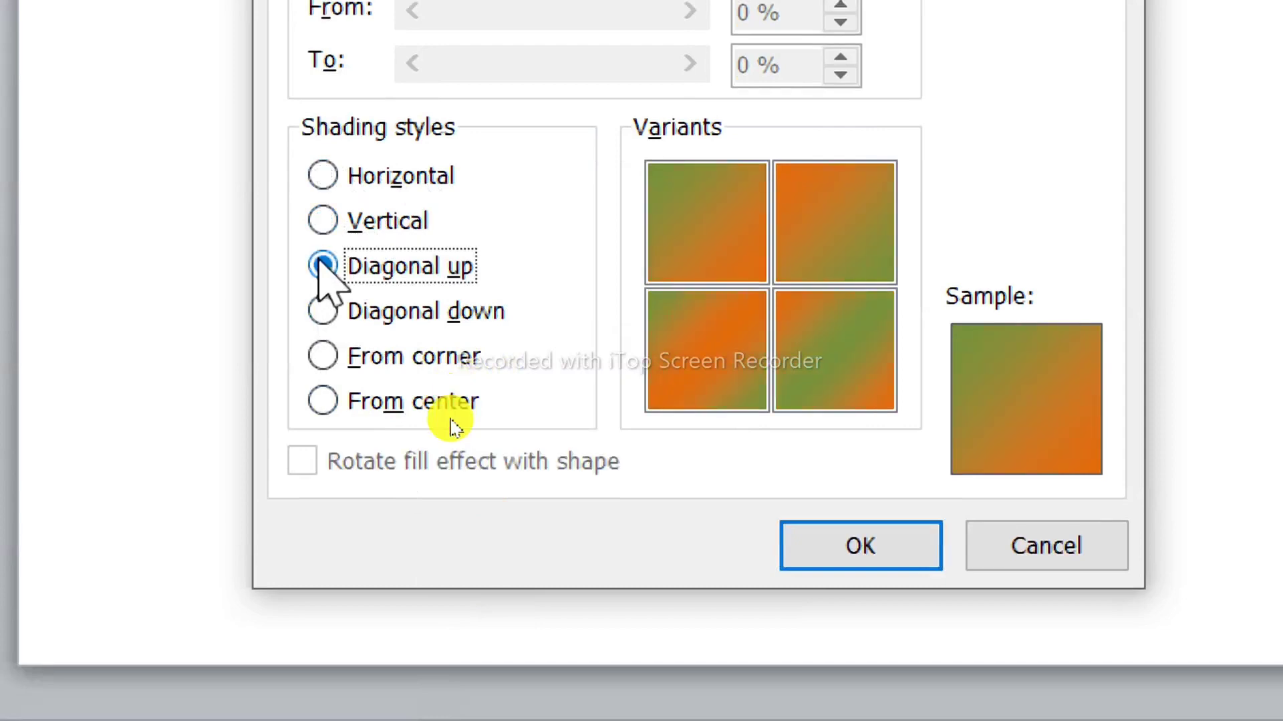
{"action": "left_click", "coordinate": [323, 312]}
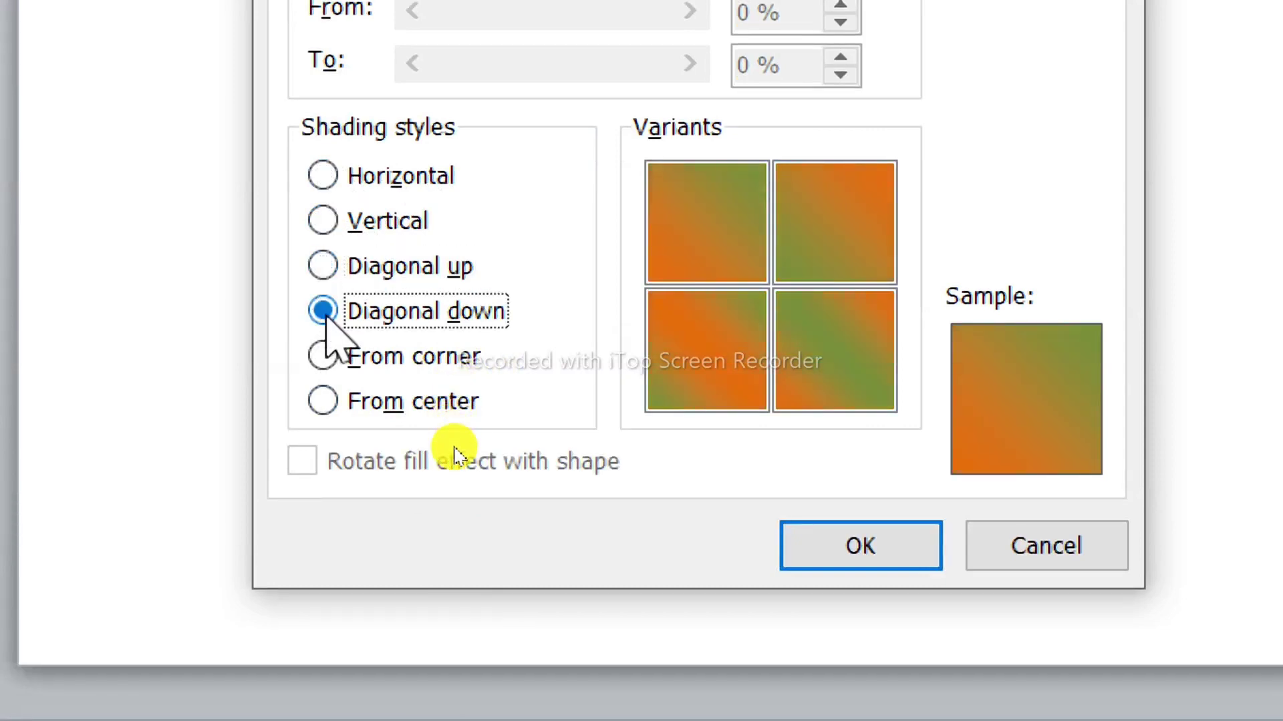
{"action": "left_click", "coordinate": [323, 362]}
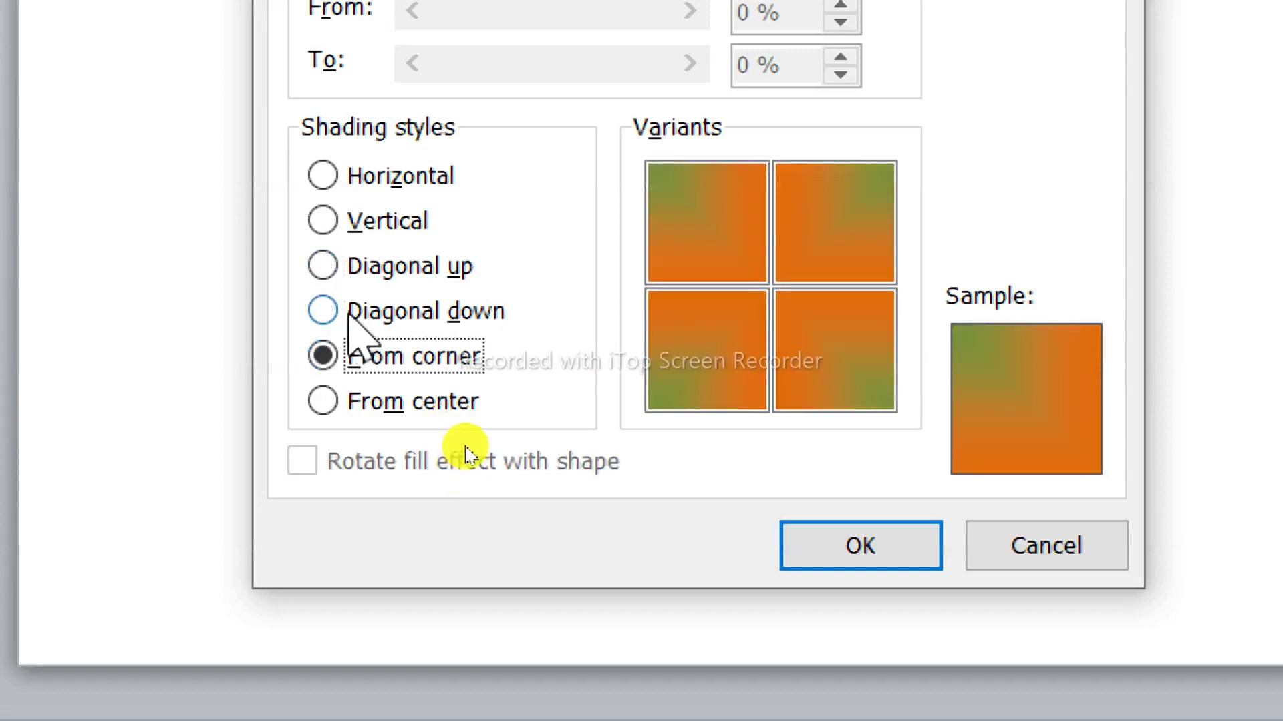
{"action": "left_click", "coordinate": [323, 311]}
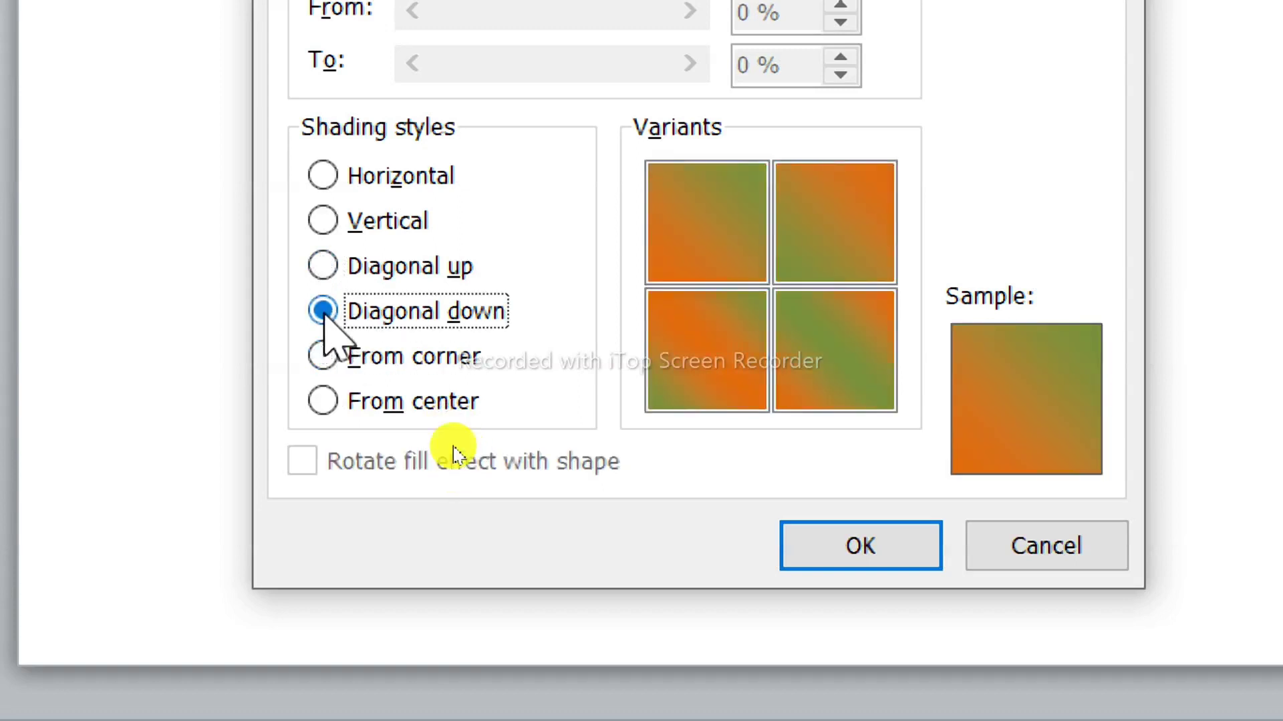
{"action": "left_click", "coordinate": [318, 266]}
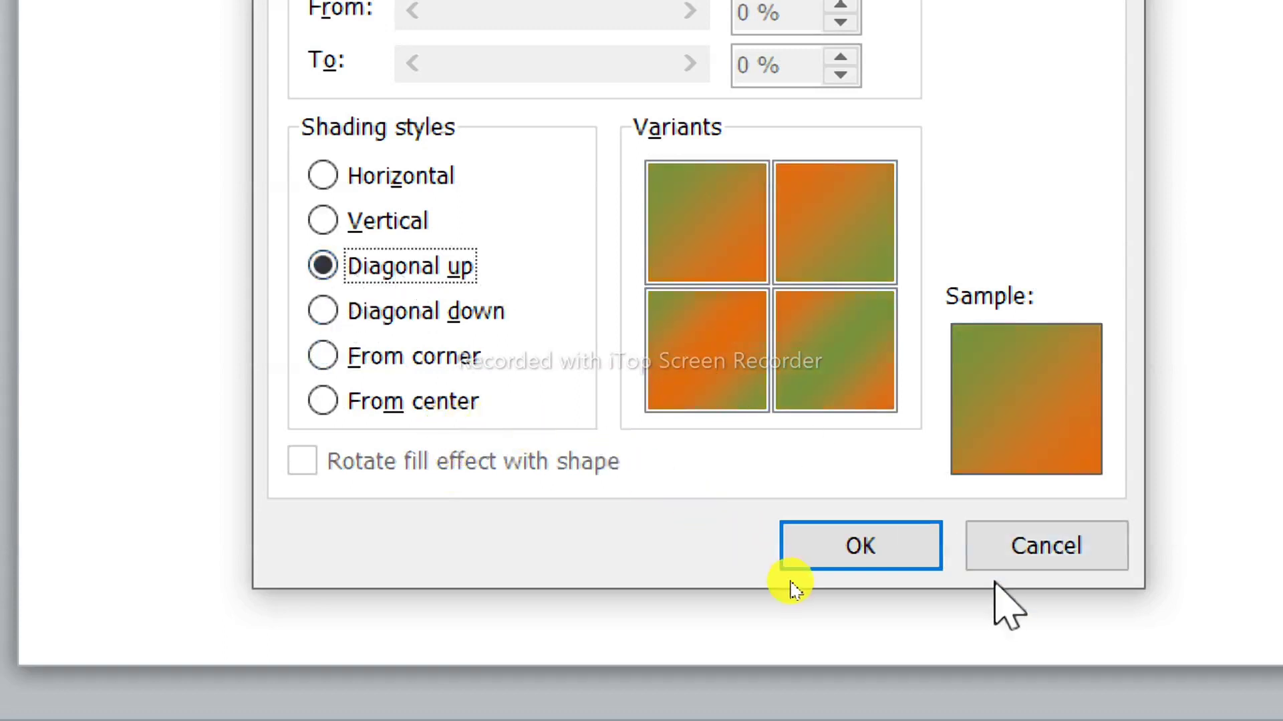
{"action": "left_click", "coordinate": [877, 555]}
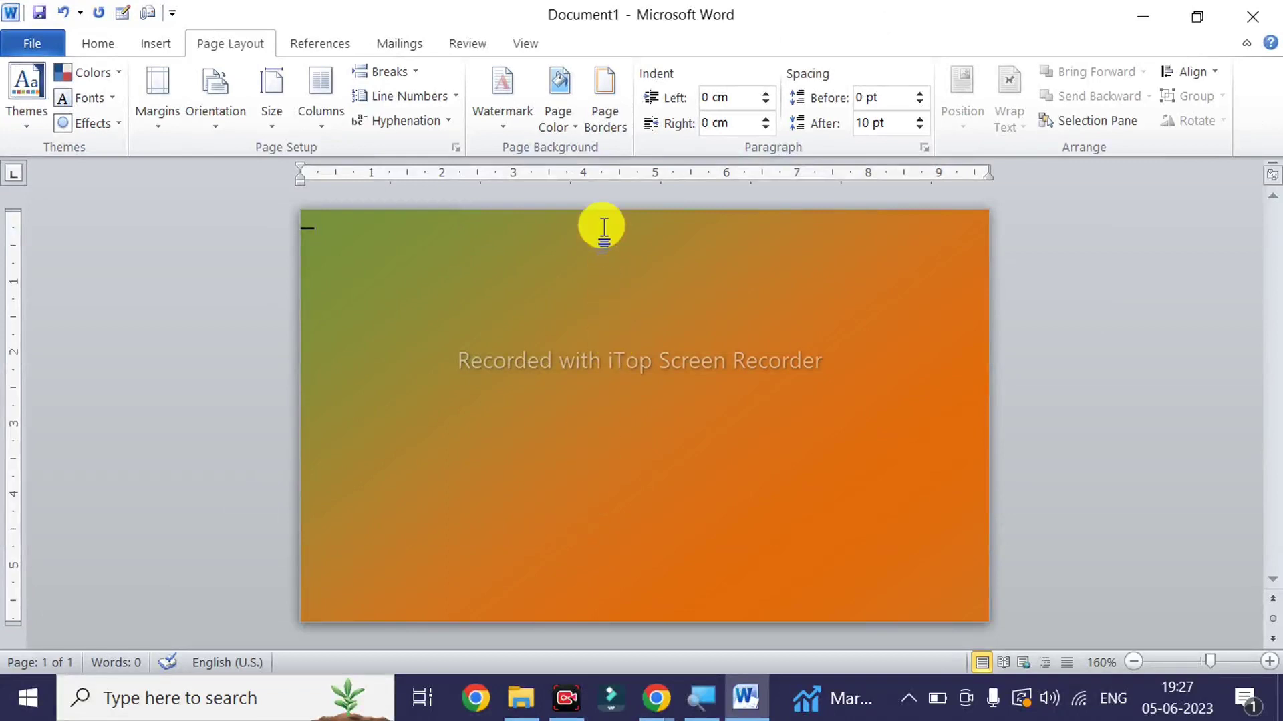
{"action": "left_click", "coordinate": [561, 124]}
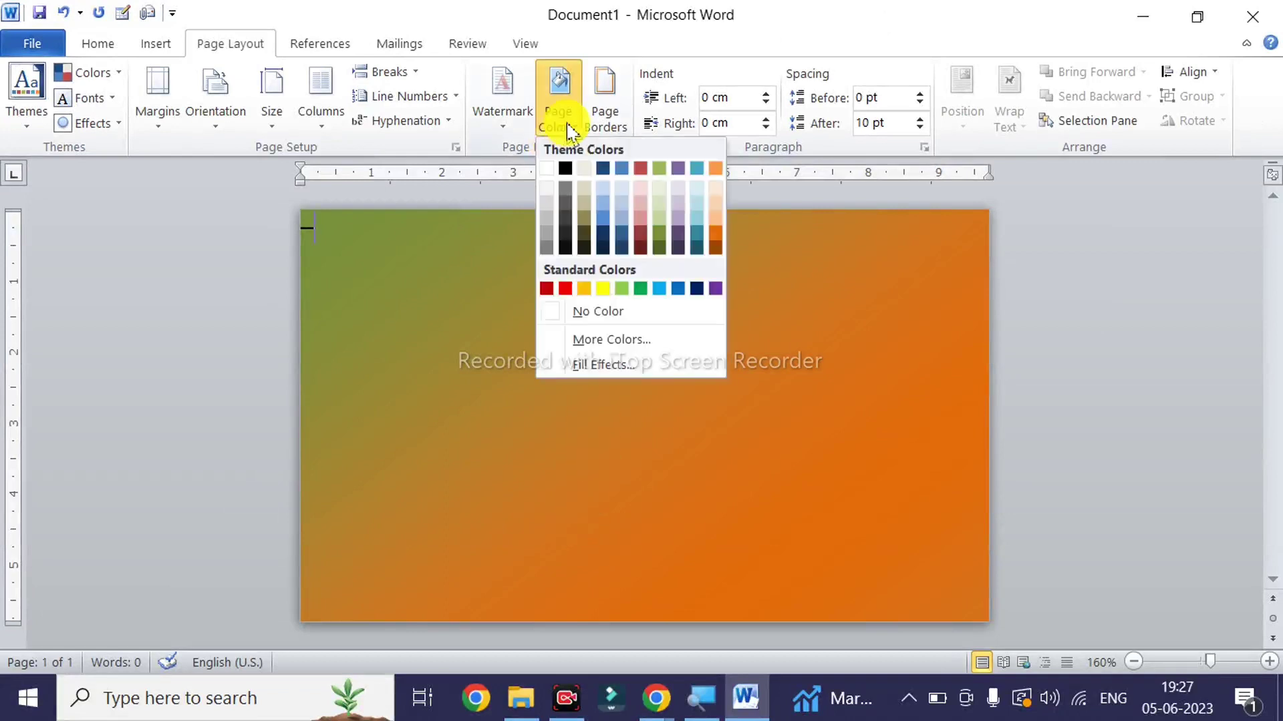
{"action": "left_click", "coordinate": [567, 365]}
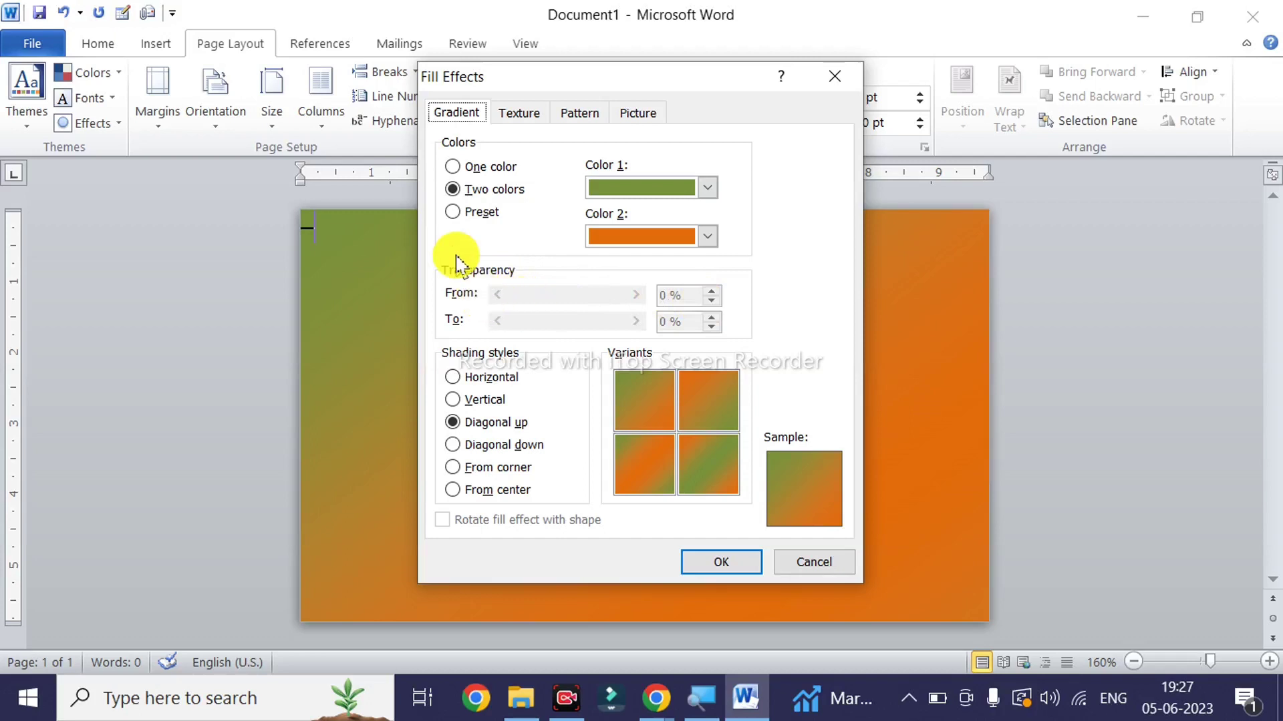
{"action": "left_click", "coordinate": [453, 211]}
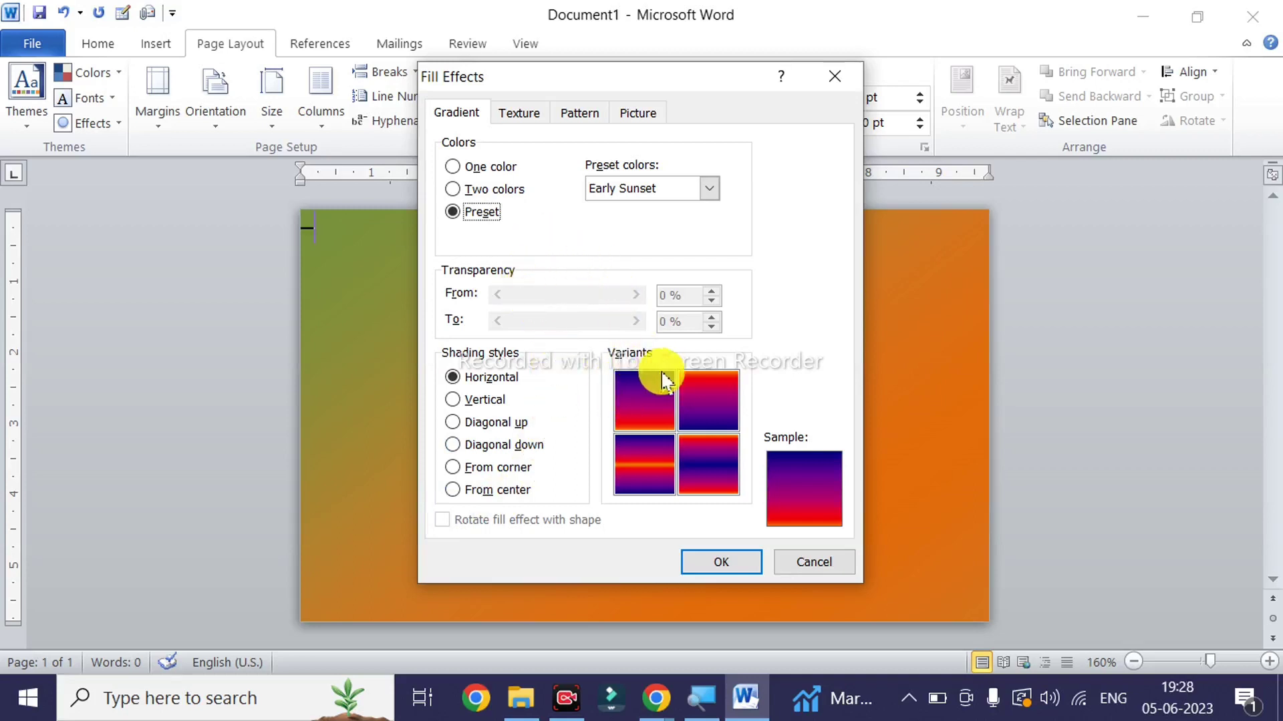
{"action": "left_click", "coordinate": [808, 563]}
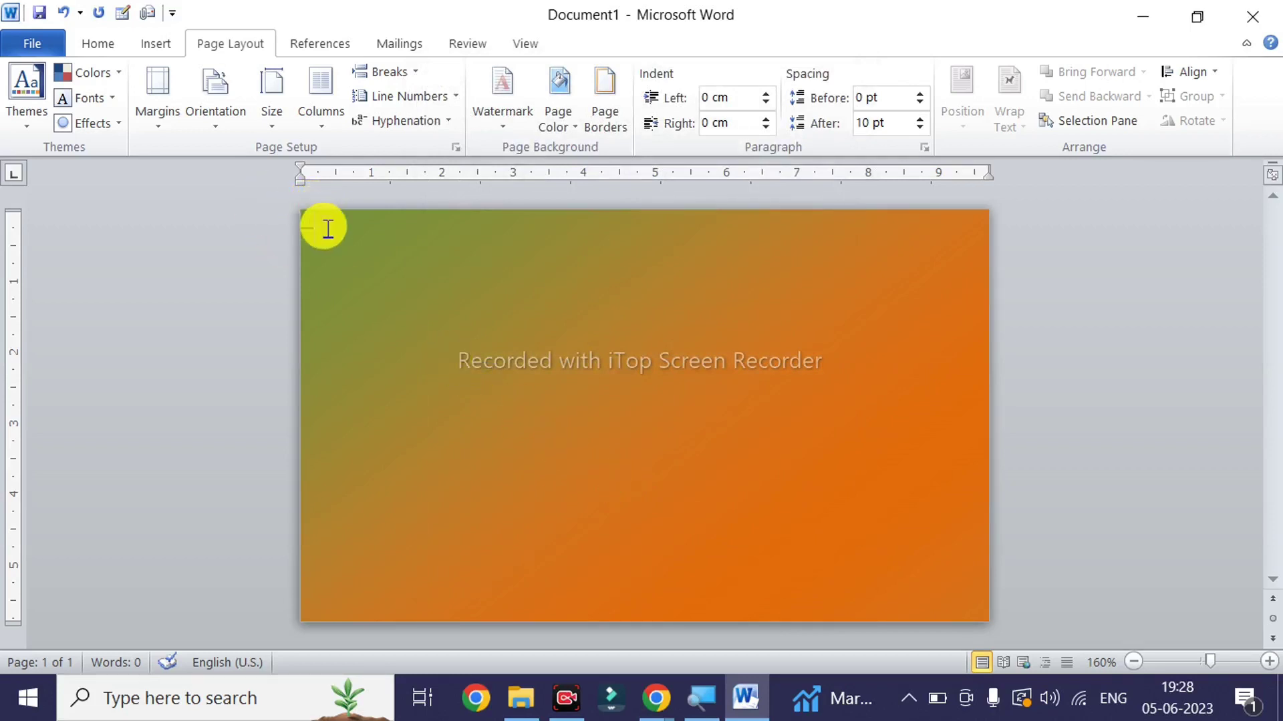
Zoom in and type the cardholder's full name in capitals at the top-left
{"action": "scroll", "coordinate": [358, 258], "scroll_direction": "up", "scroll_amount": 1}
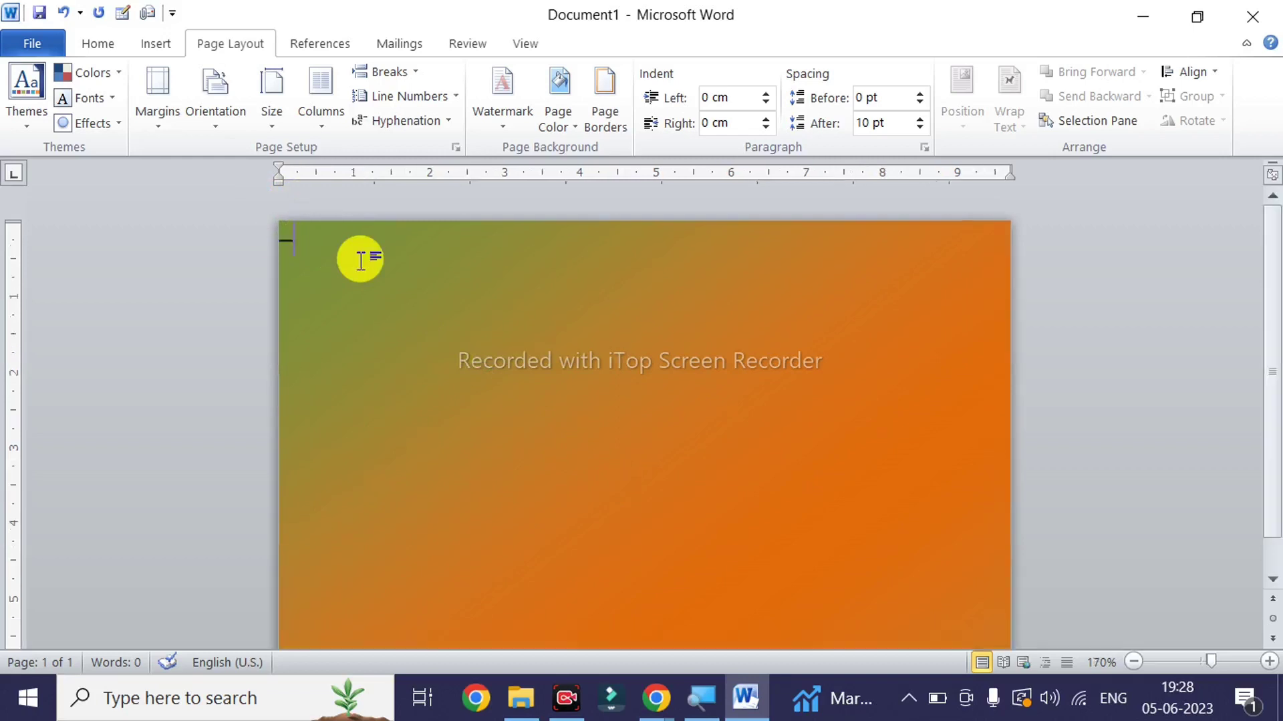
{"action": "scroll", "coordinate": [358, 257], "scroll_direction": "up", "scroll_amount": 1}
{"action": "scroll", "coordinate": [359, 258], "scroll_direction": "up", "scroll_amount": 2}
{"action": "scroll", "coordinate": [360, 259], "scroll_direction": "up", "scroll_amount": 1}
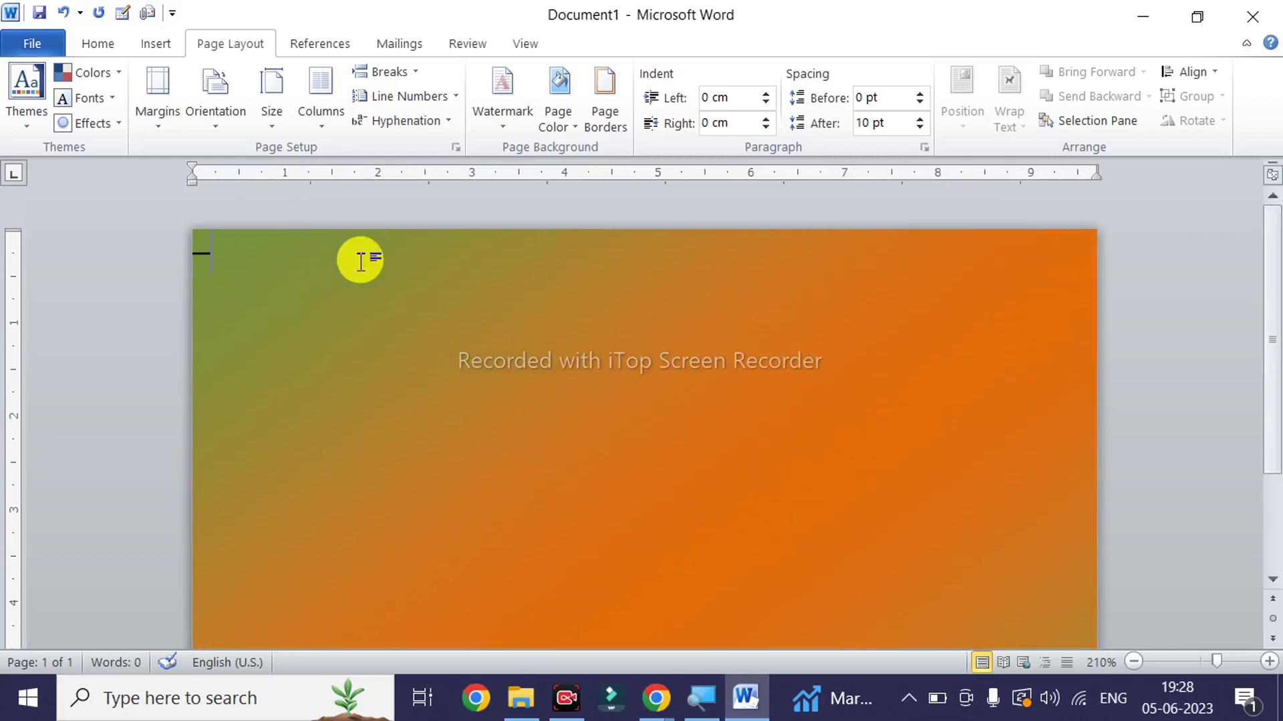
{"action": "scroll", "coordinate": [360, 259], "scroll_direction": "up", "scroll_amount": 1}
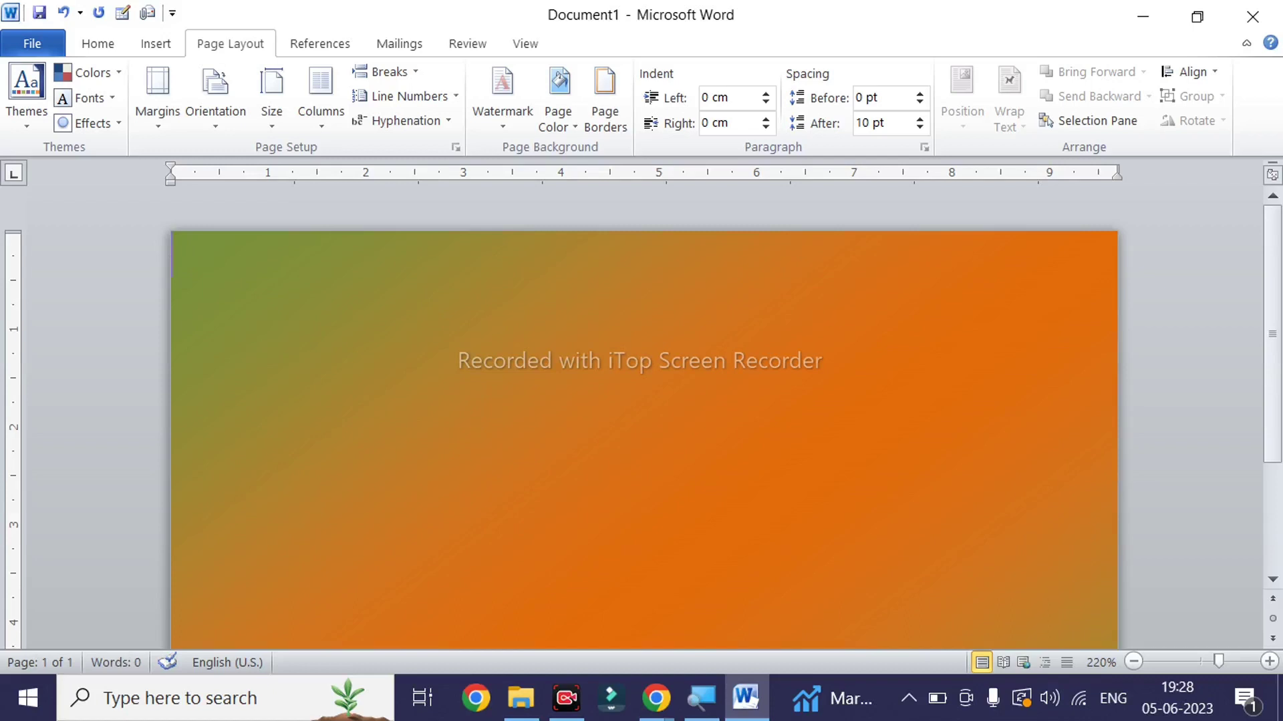
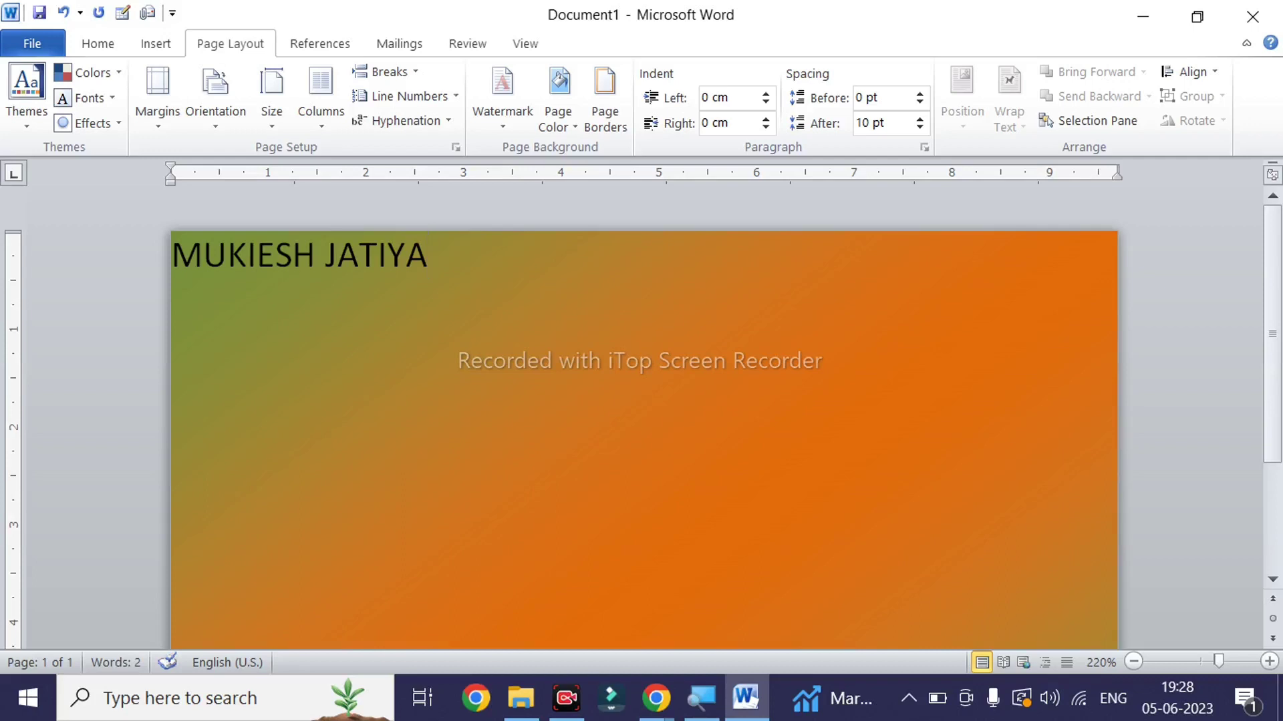
Make the name line bold and dark blue
{"action": "left_click_drag", "start_coordinate": [429, 257], "coordinate": [173, 257]}
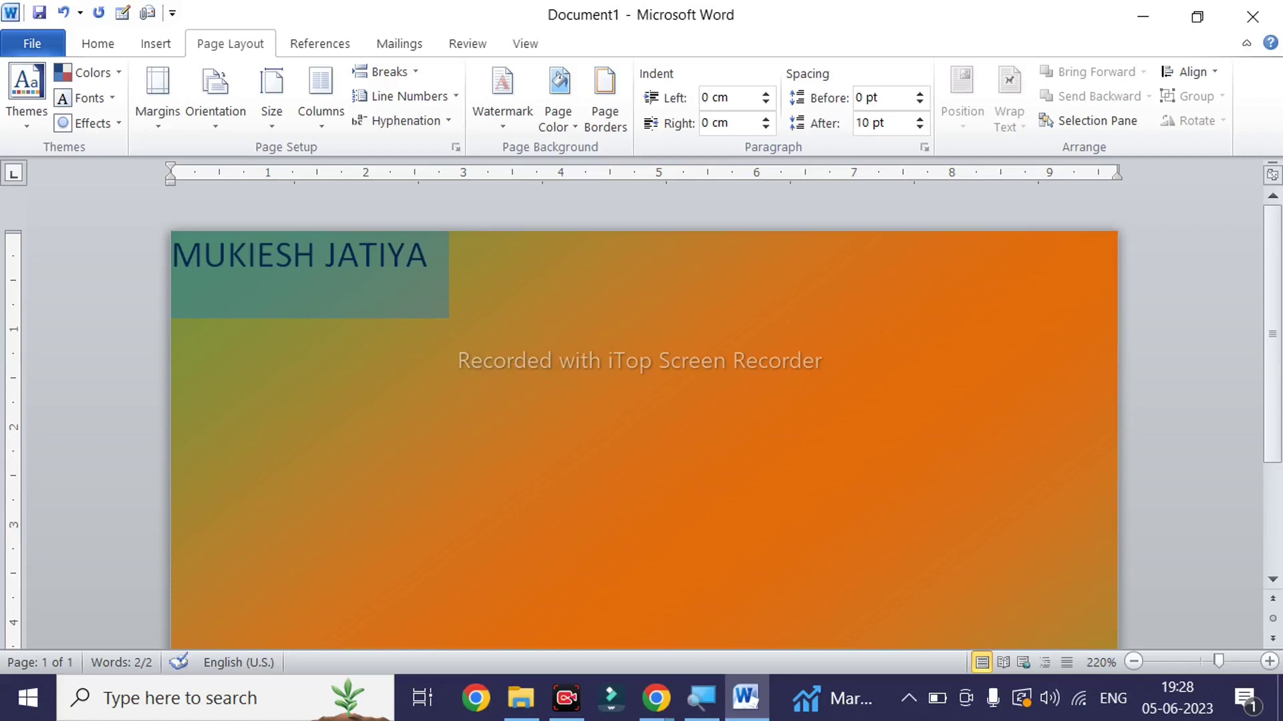
{"action": "key", "text": "ctrl+b"}
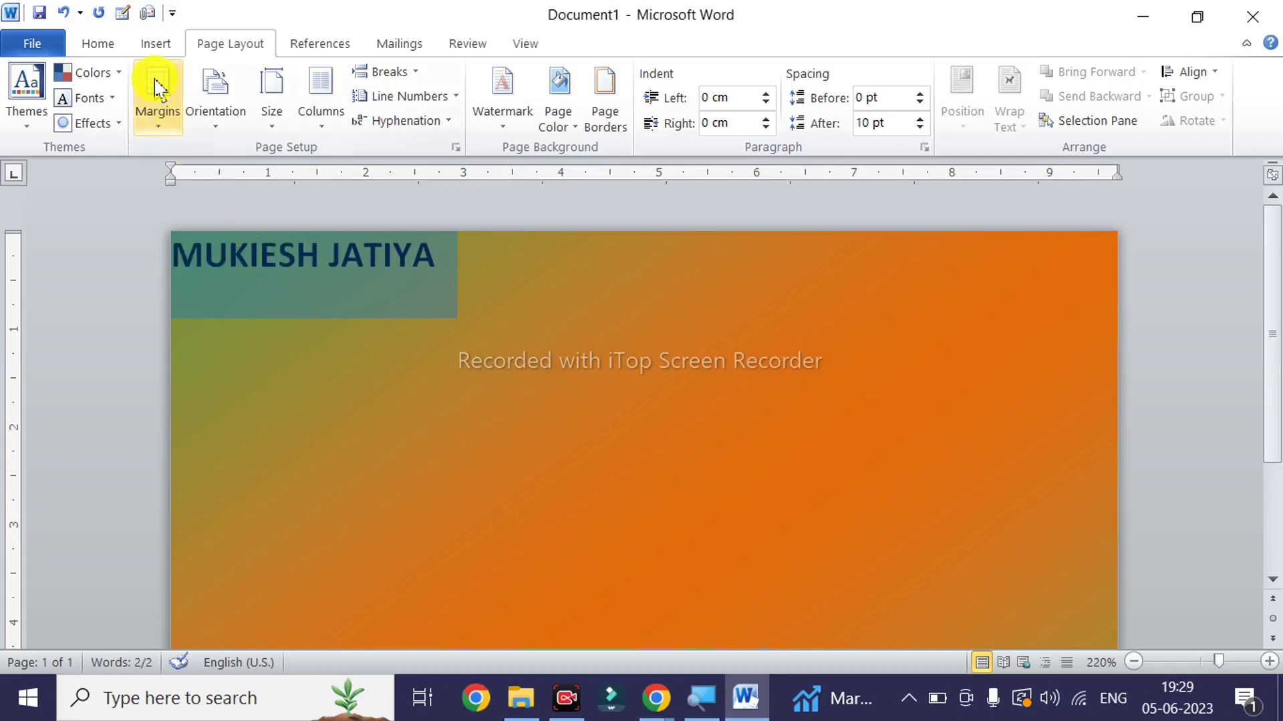
{"action": "left_click", "coordinate": [97, 43]}
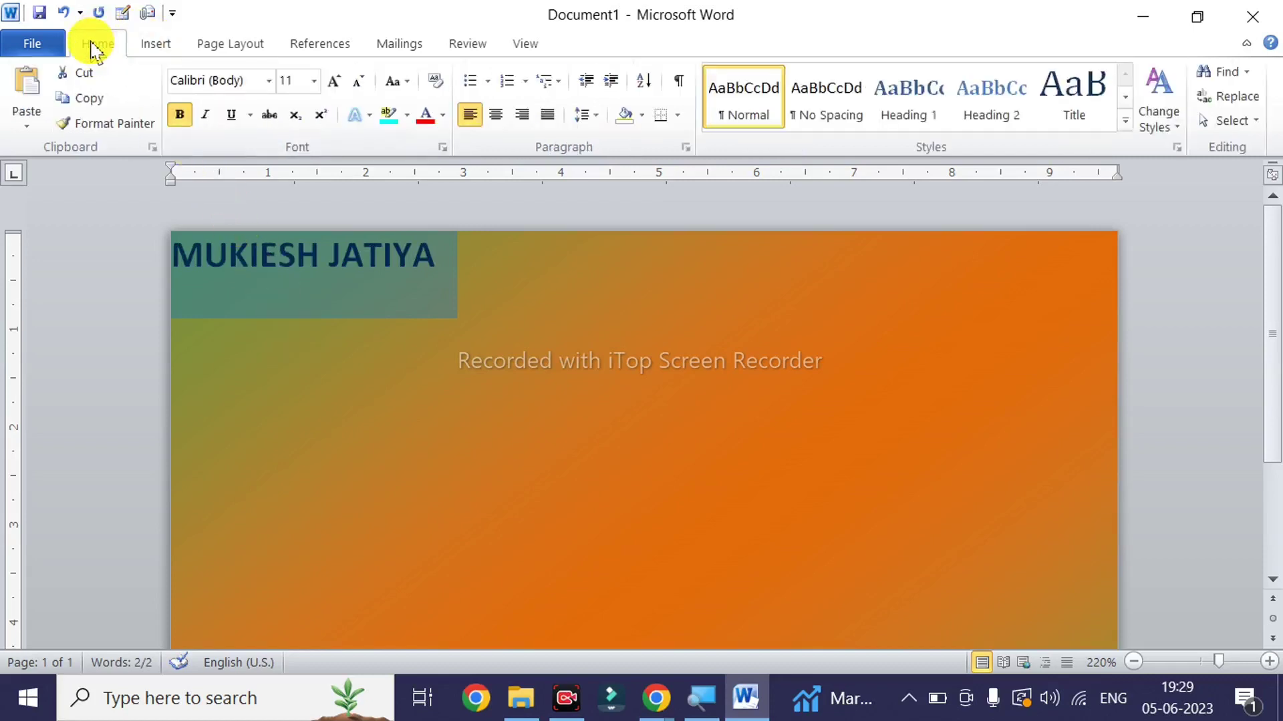
{"action": "left_click", "coordinate": [427, 116]}
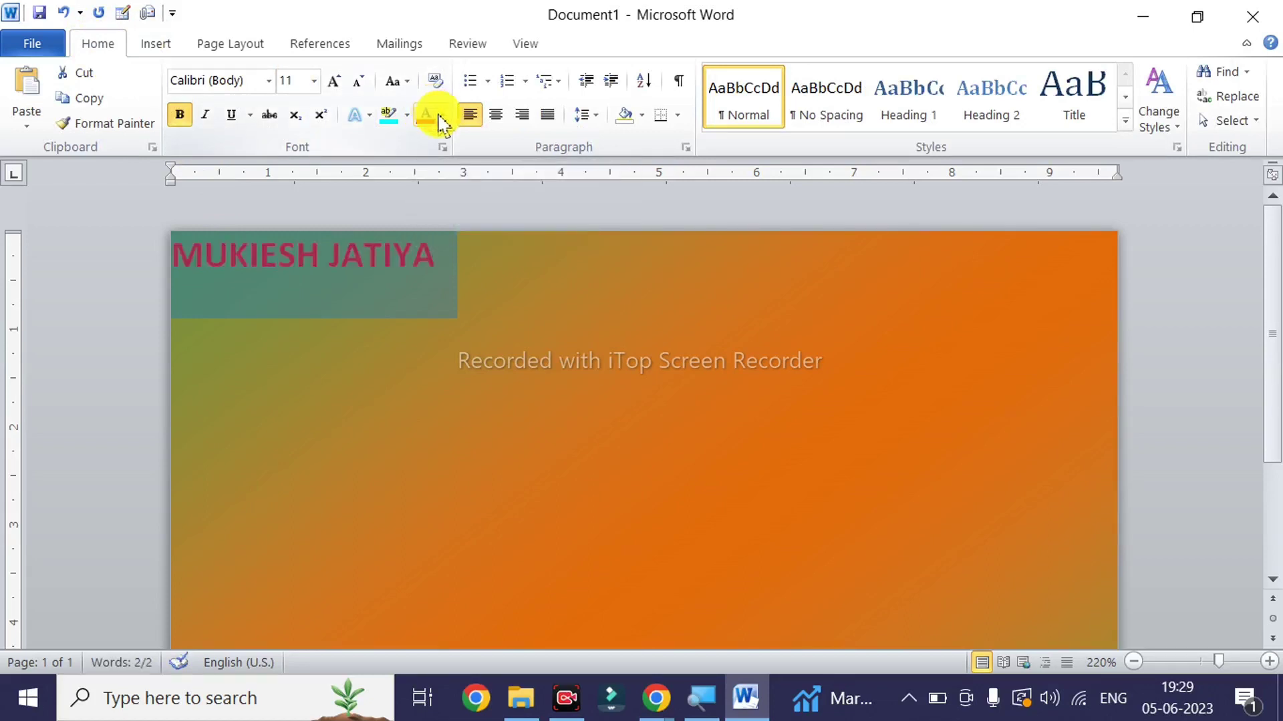
{"action": "left_click", "coordinate": [442, 116]}
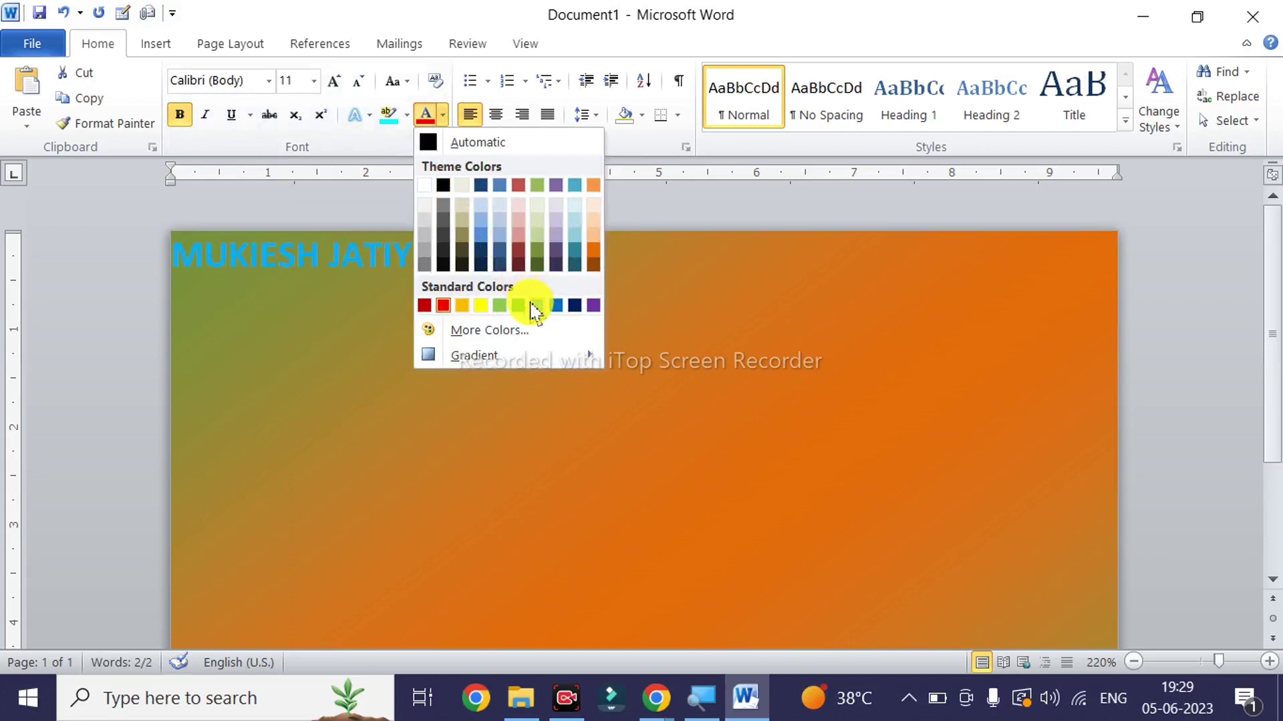
{"action": "left_click", "coordinate": [572, 307]}
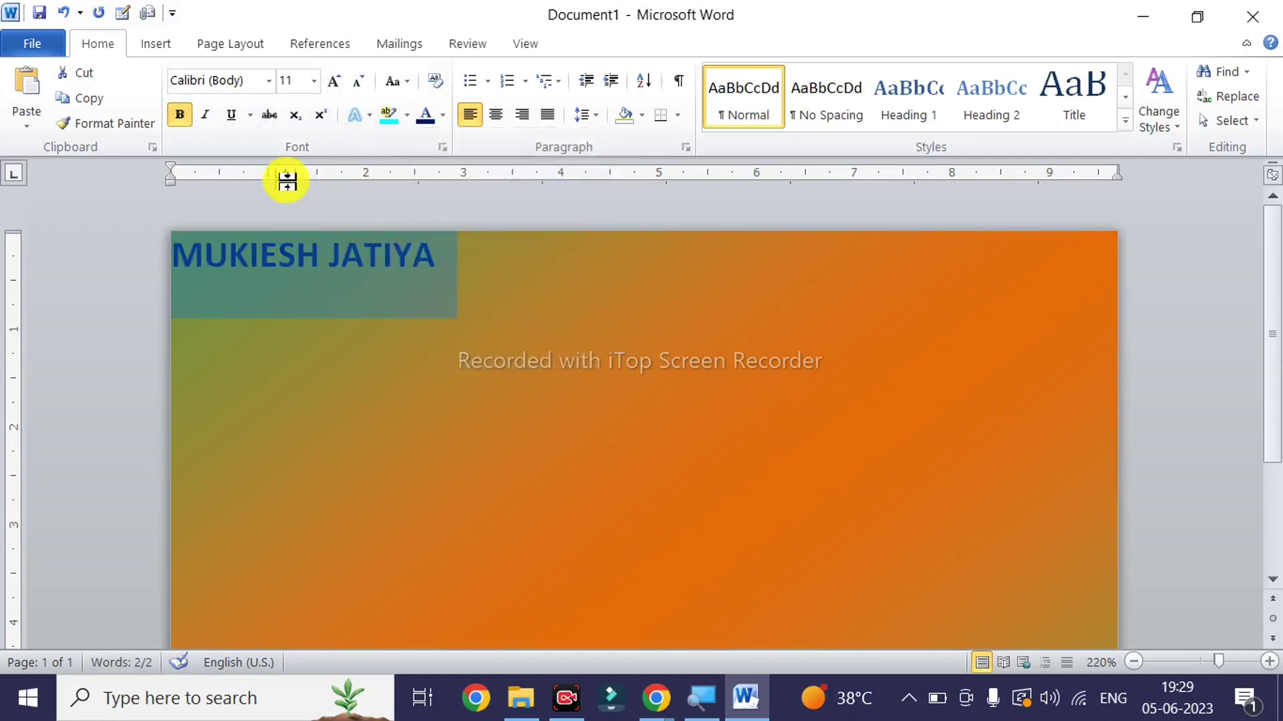
Change the name's font to Berlin Sans FB Demi
{"action": "left_click", "coordinate": [269, 82]}
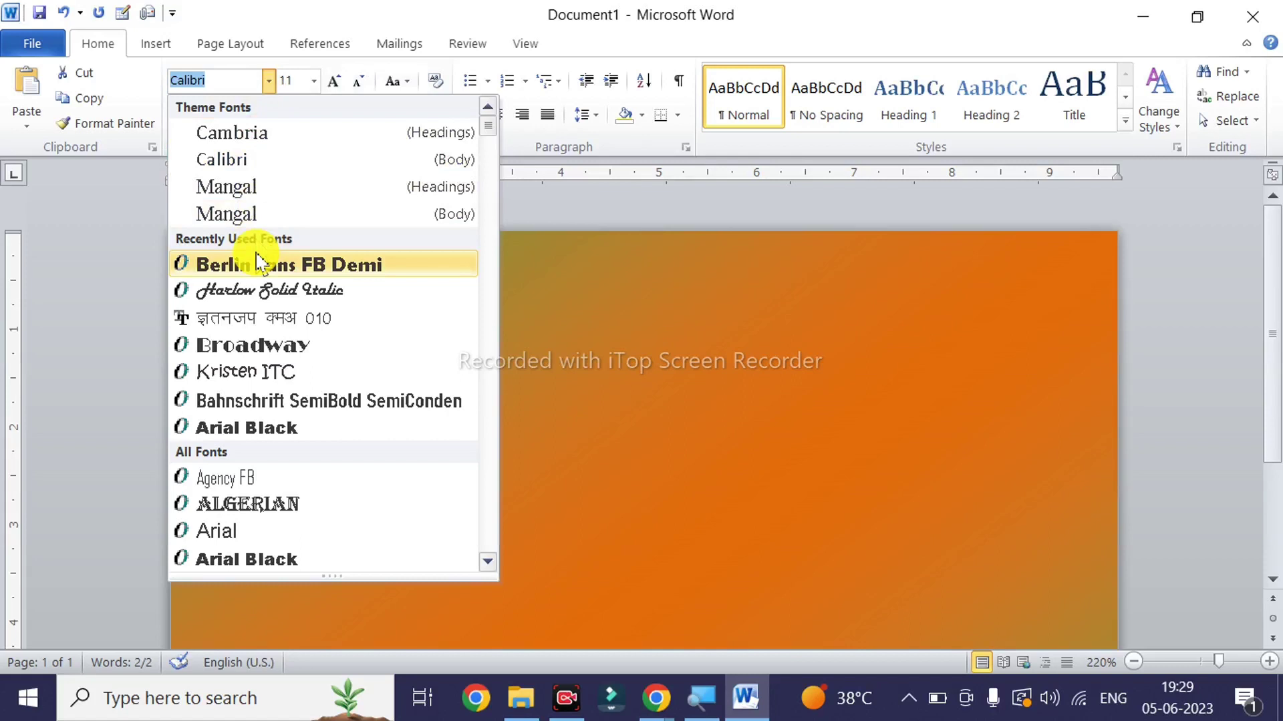
{"action": "left_click", "coordinate": [500, 263]}
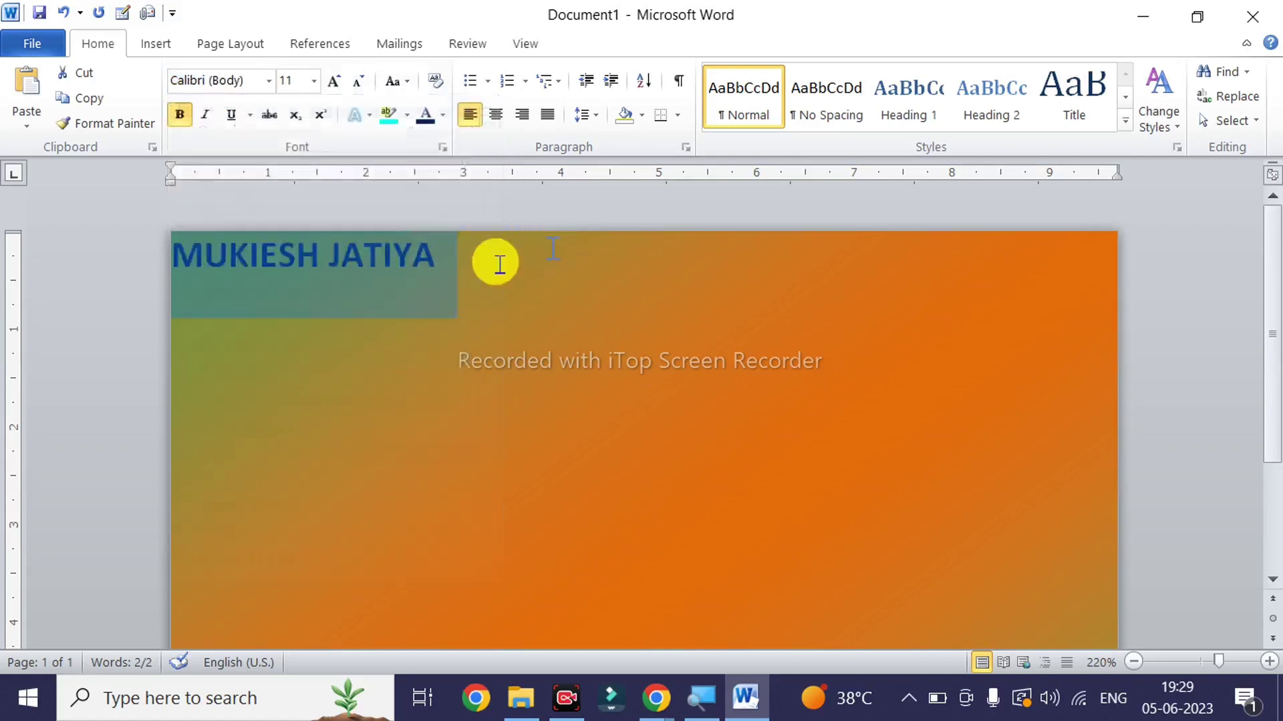
{"action": "left_click", "coordinate": [438, 291]}
{"action": "scroll", "coordinate": [449, 302], "scroll_direction": "up", "scroll_amount": 1, "text": "ctrl"}
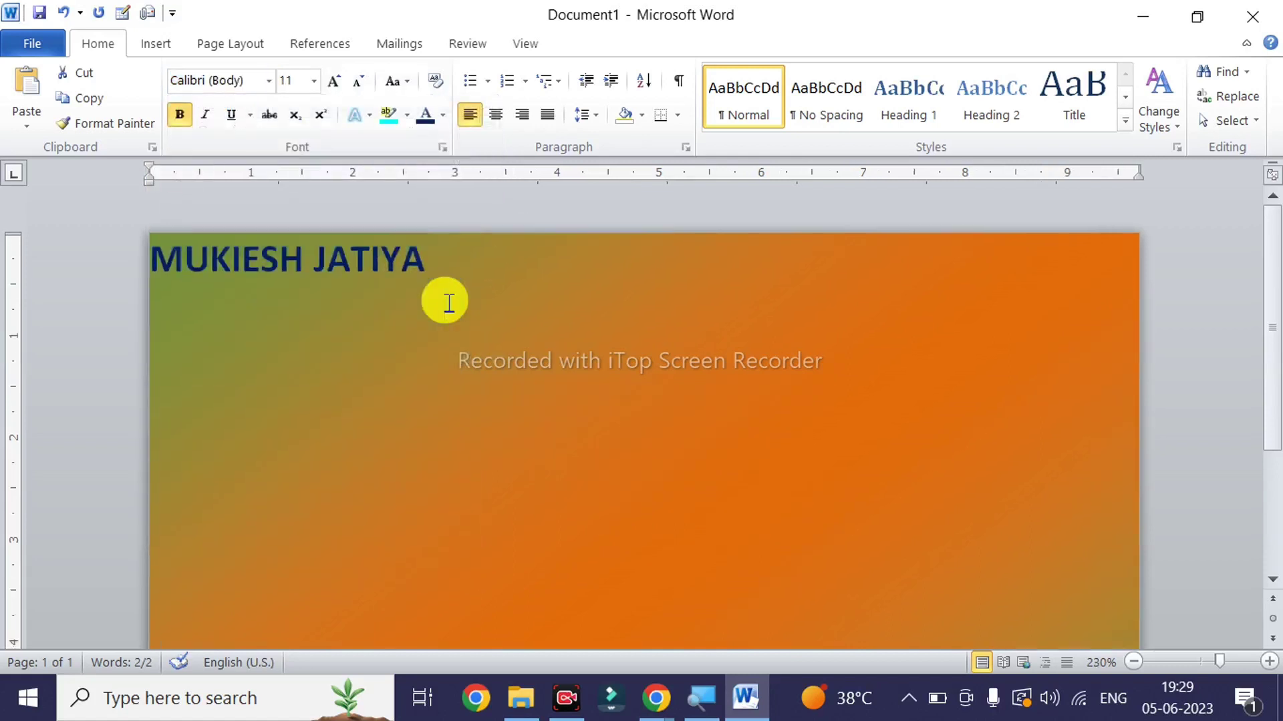
{"action": "scroll", "coordinate": [449, 302], "scroll_direction": "up", "scroll_amount": 1, "text": "ctrl"}
{"action": "scroll", "coordinate": [449, 302], "scroll_direction": "down", "scroll_amount": 3, "text": "ctrl"}
{"action": "scroll", "coordinate": [449, 302], "scroll_direction": "down", "scroll_amount": 3, "text": "ctrl"}
{"action": "scroll", "coordinate": [445, 302], "scroll_direction": "down", "scroll_amount": 1, "text": "ctrl"}
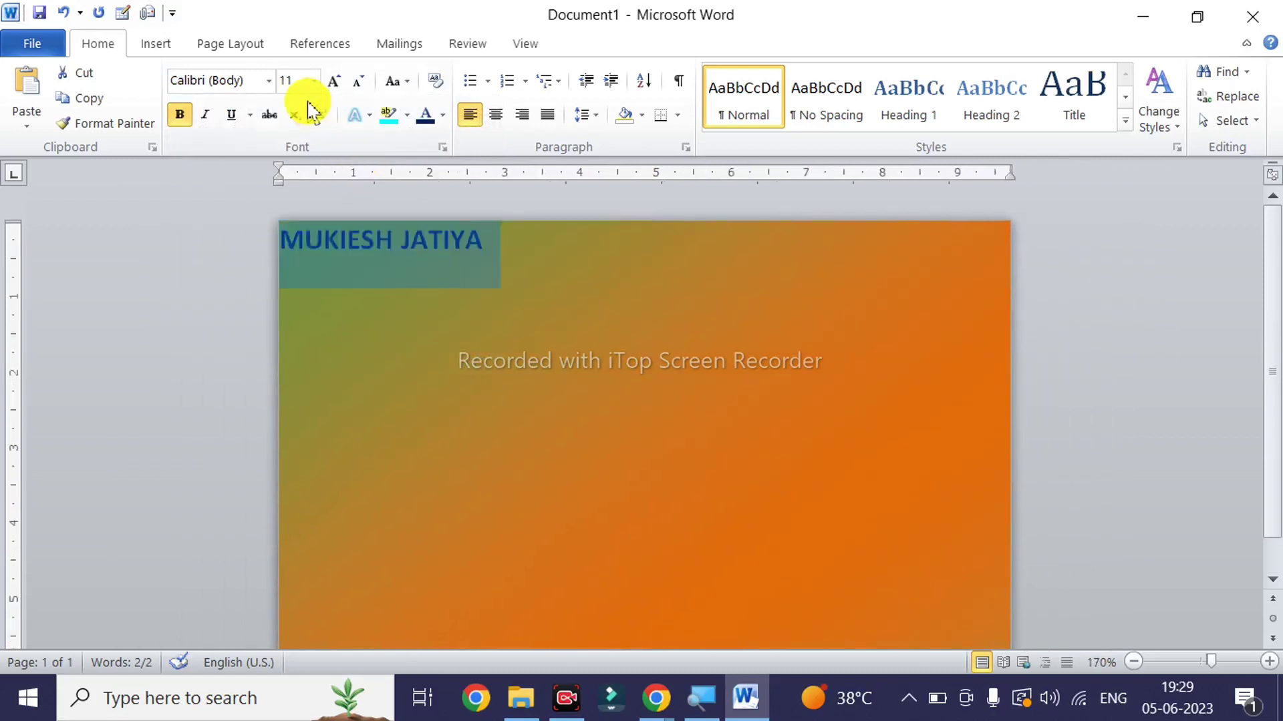
{"action": "left_click", "coordinate": [263, 83]}
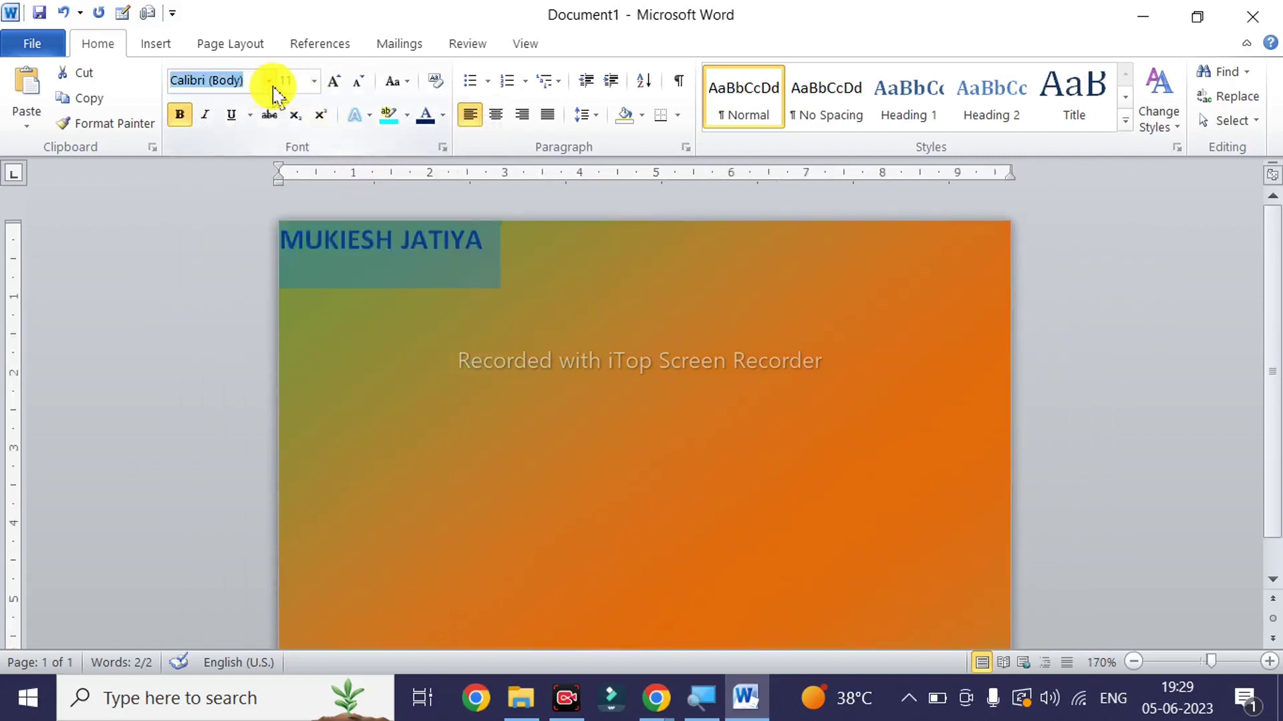
{"action": "left_click", "coordinate": [268, 82]}
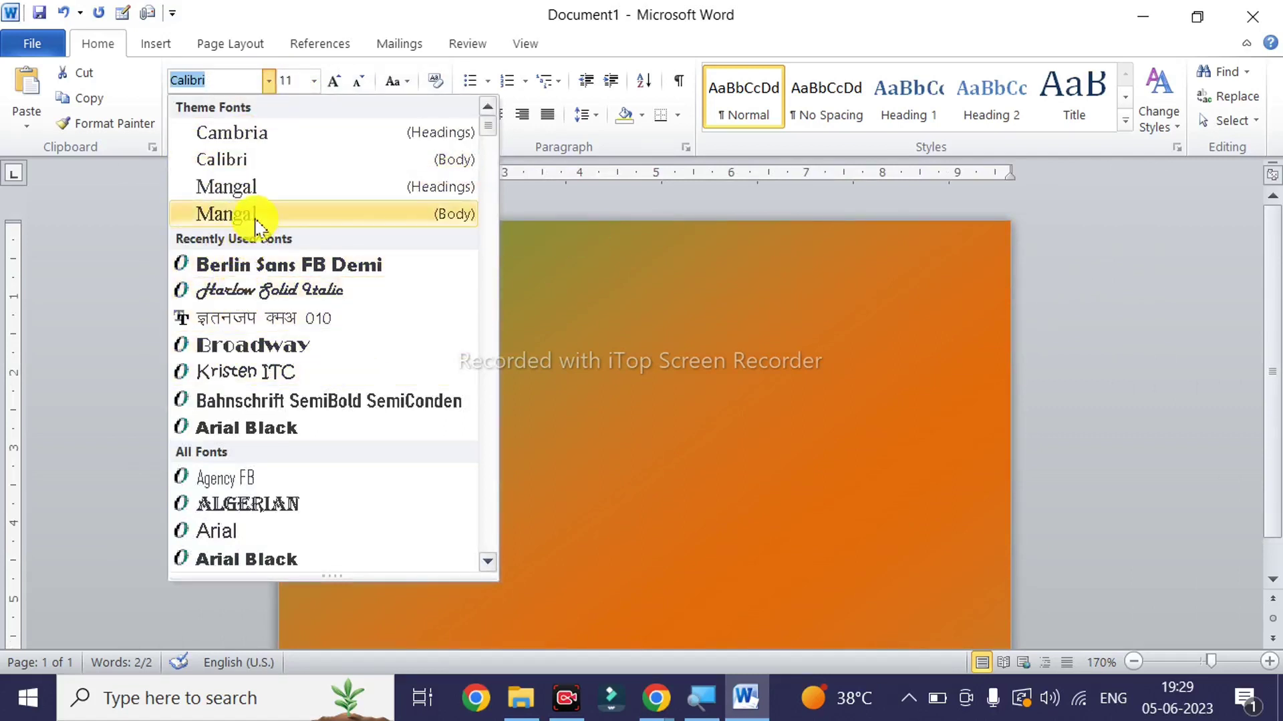
{"action": "left_click", "coordinate": [239, 274]}
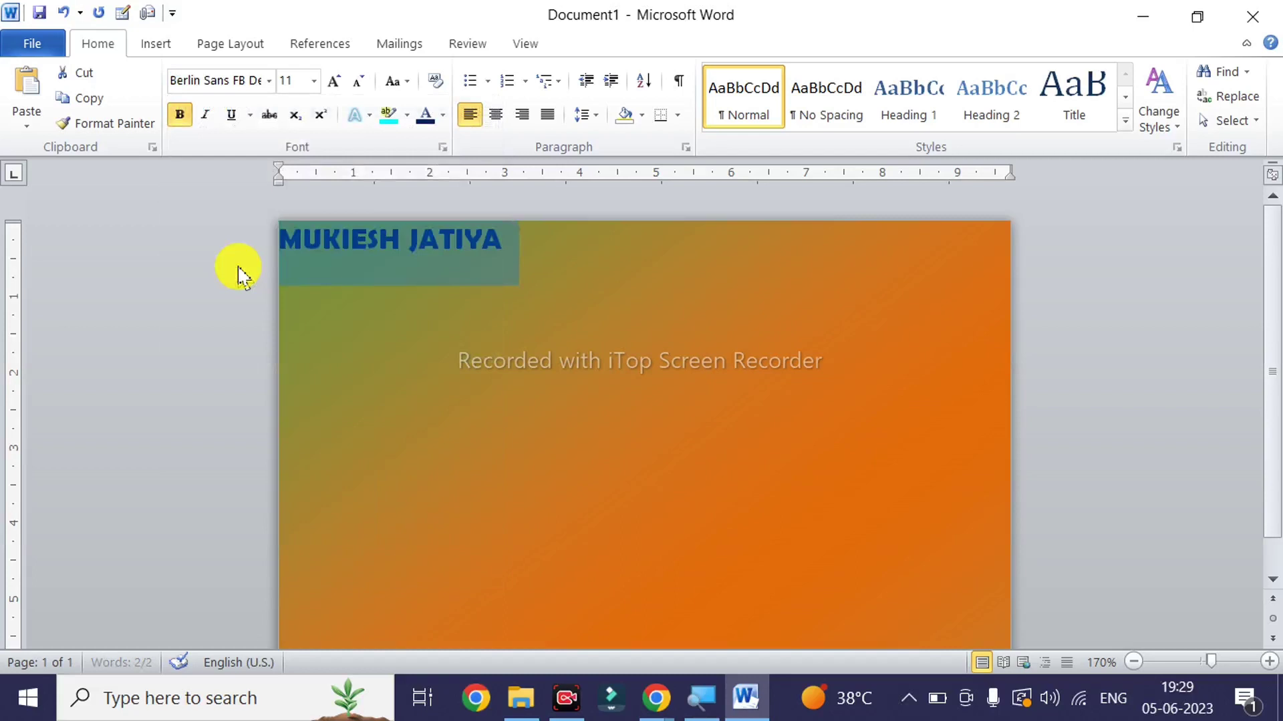
{"action": "left_click", "coordinate": [364, 280]}
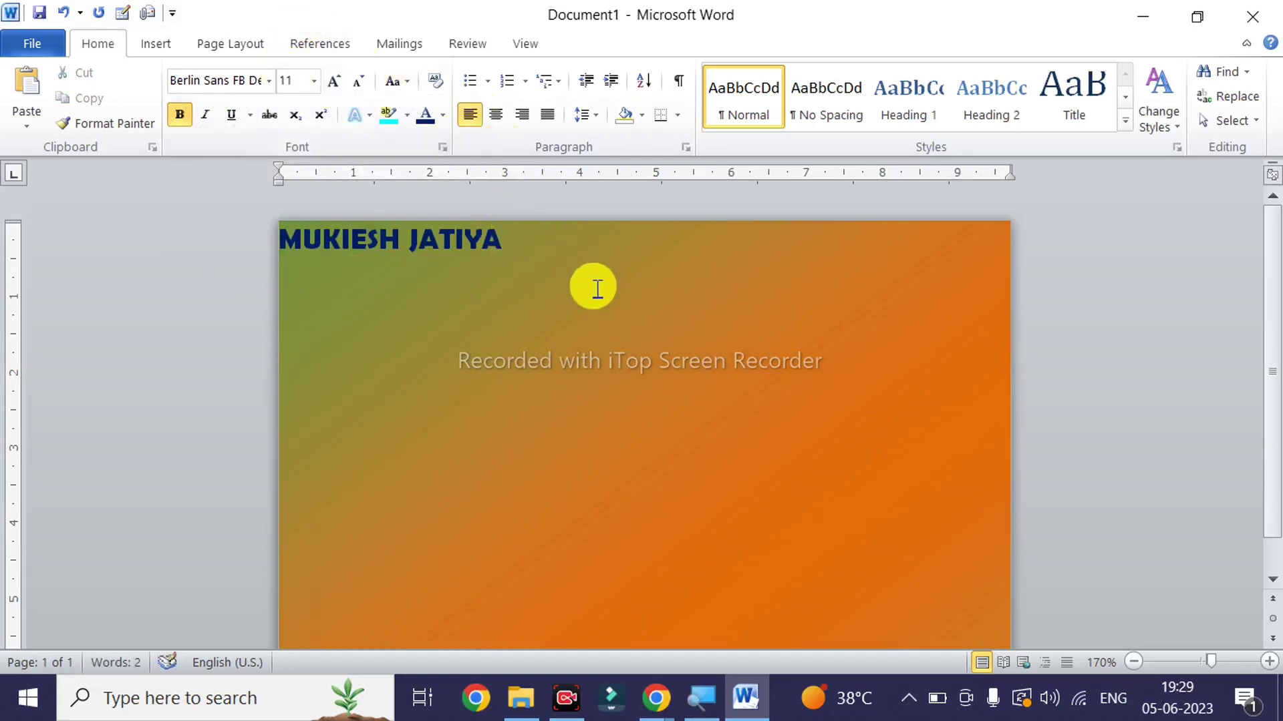
Type 'Mob. :' with the first mobile number right of the name and the second number beneath
{"action": "left_click", "coordinate": [709, 323]}
{"action": "left_click", "coordinate": [709, 323]}
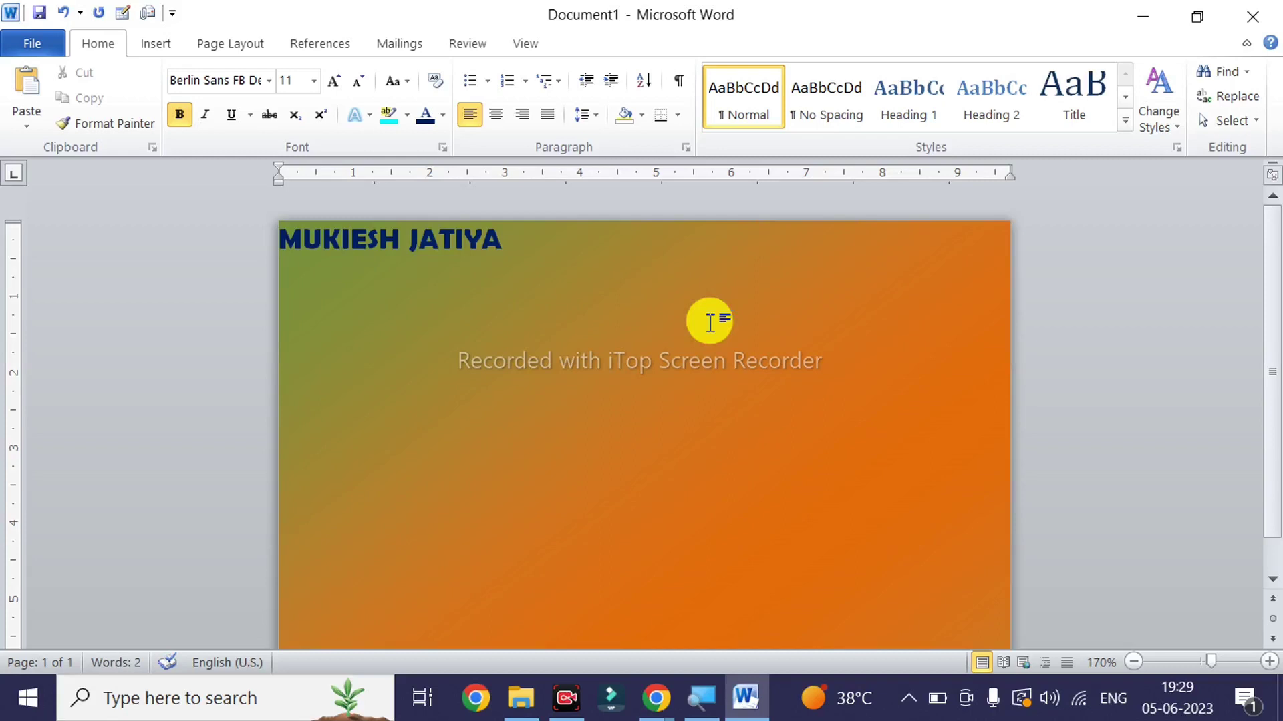
{"action": "type", "text": "Mob"}
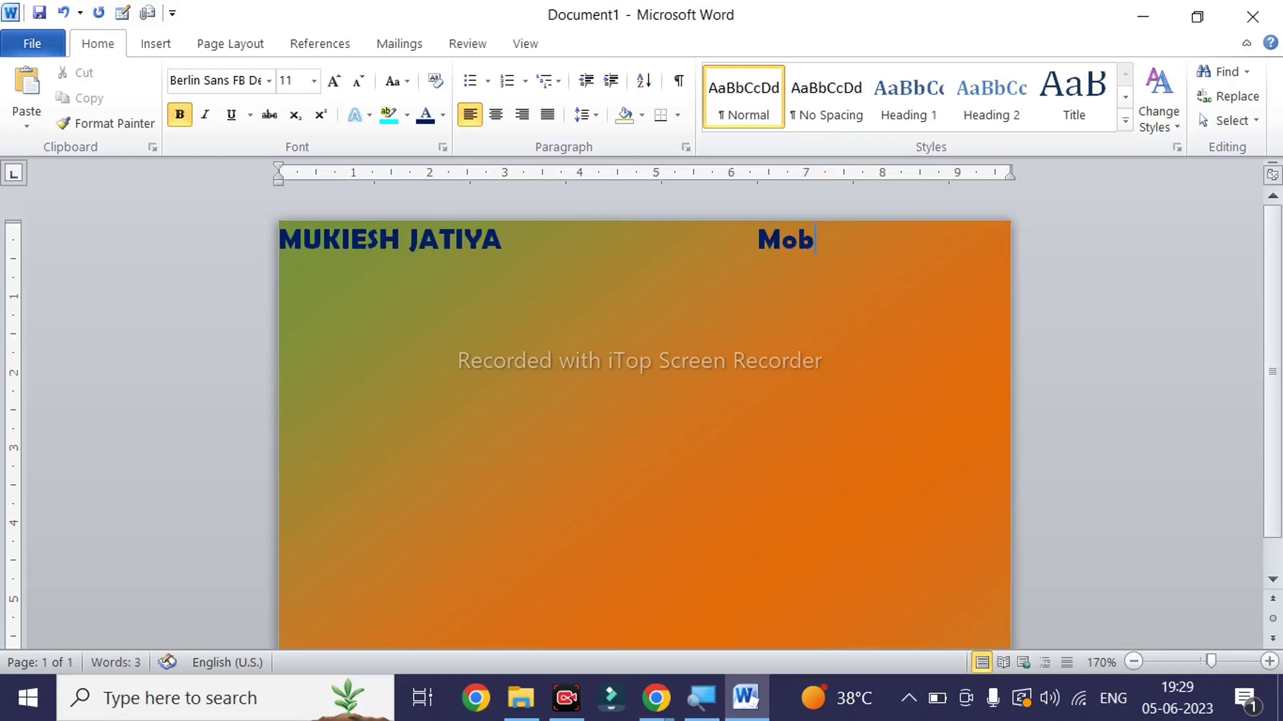
{"action": "type", "text": ". :"}
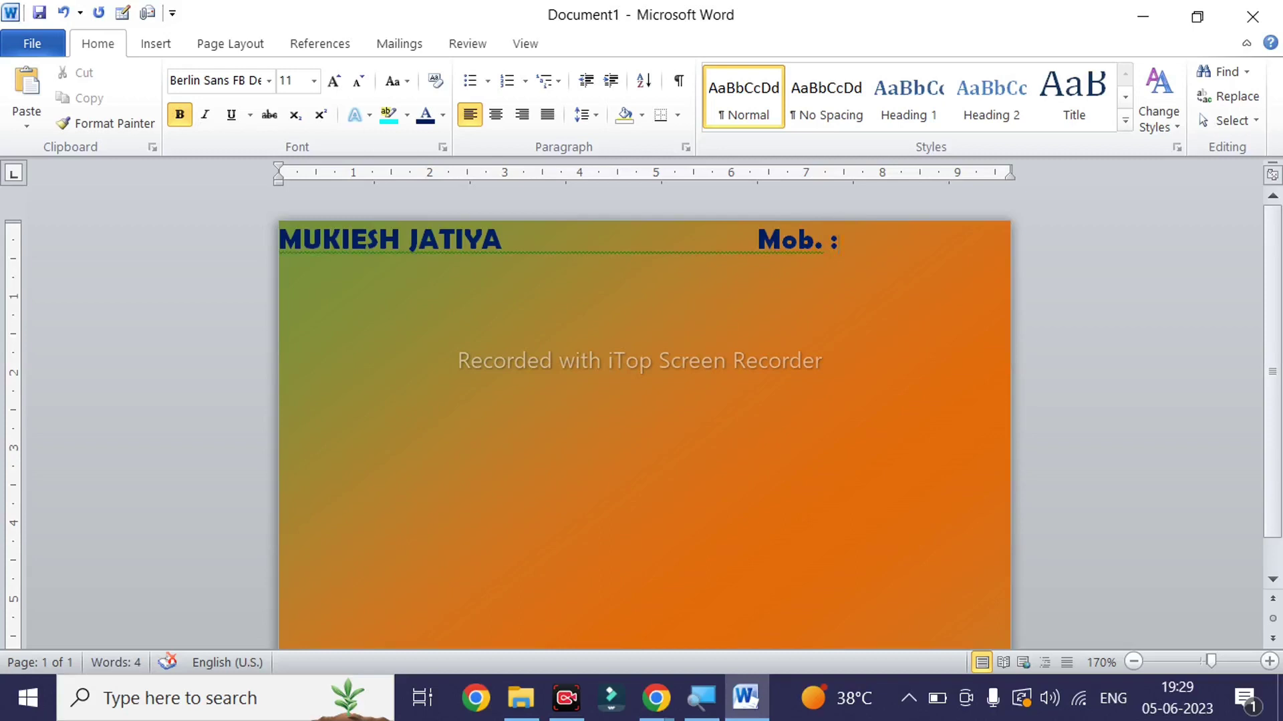
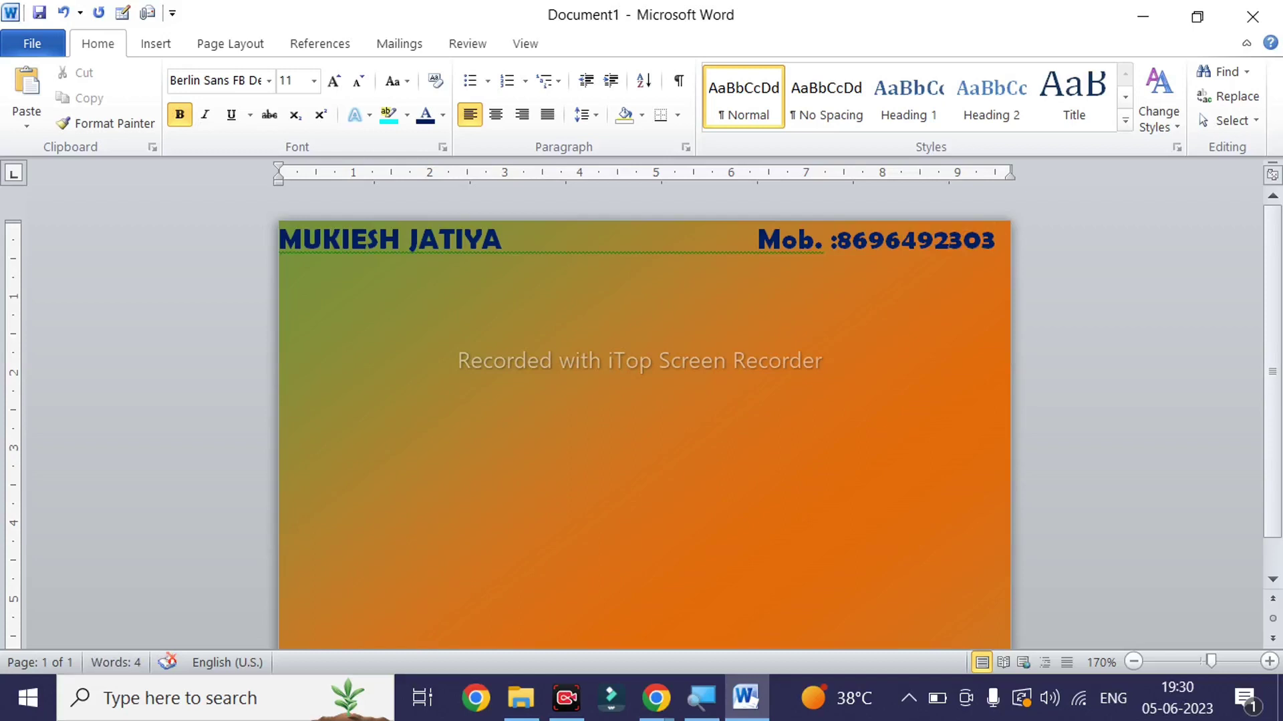
{"action": "key", "text": "Return"}
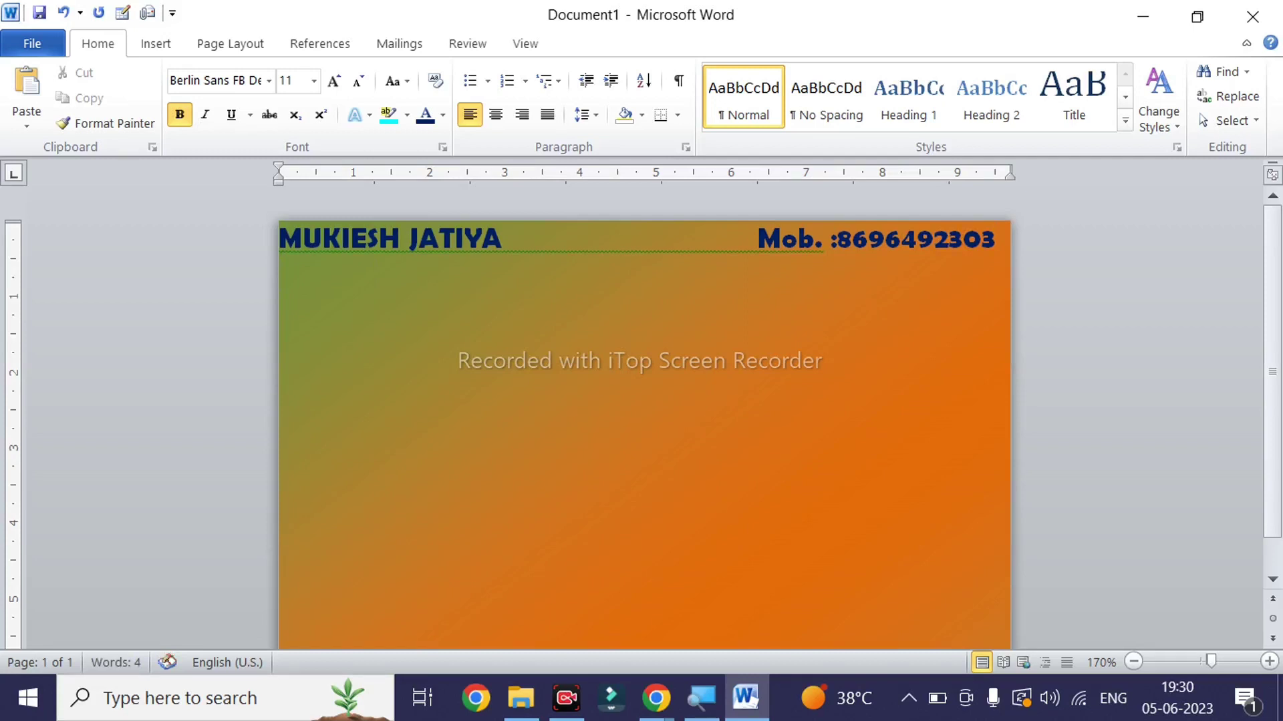
{"action": "left_click", "coordinate": [713, 322]}
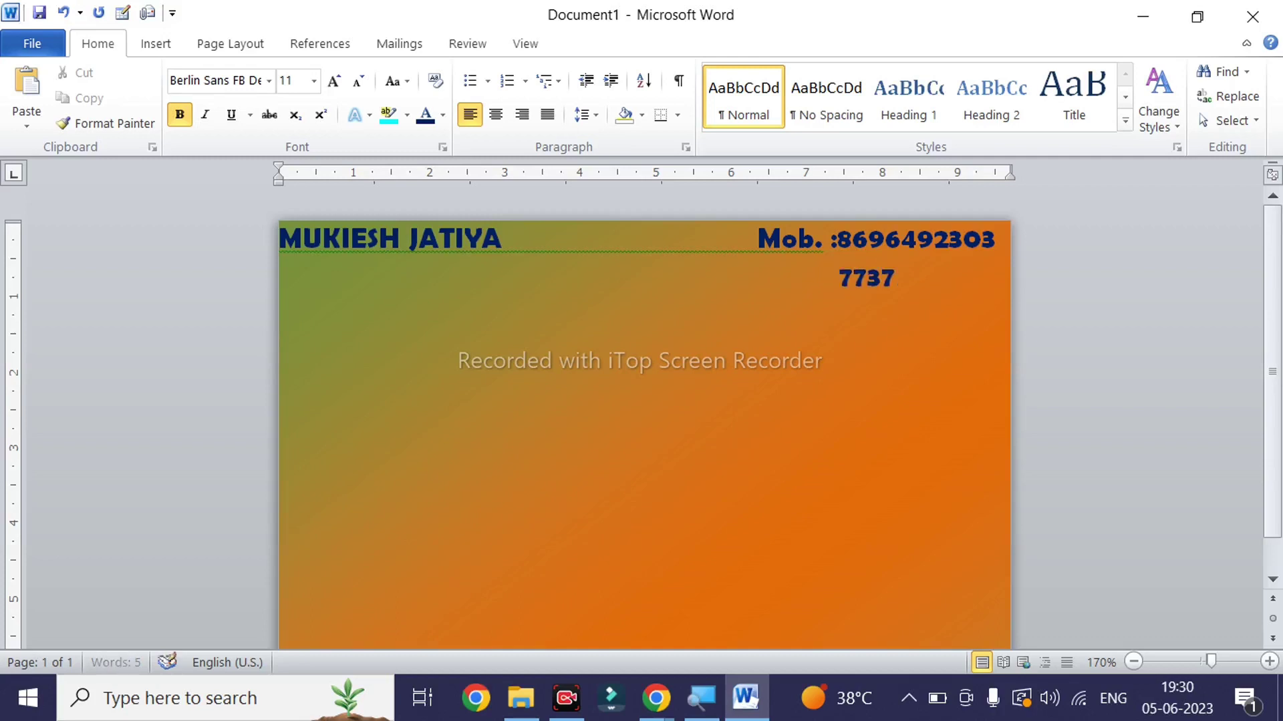
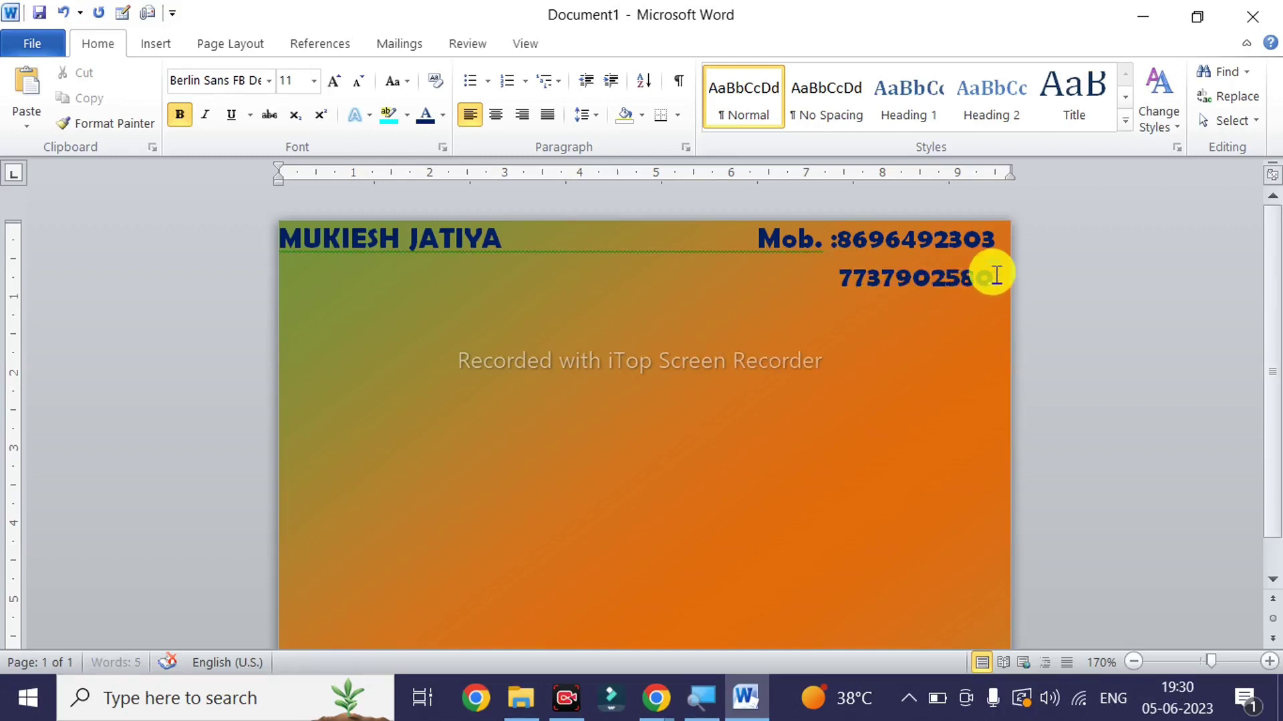
{"action": "left_click_drag", "start_coordinate": [995, 275], "coordinate": [823, 207]}
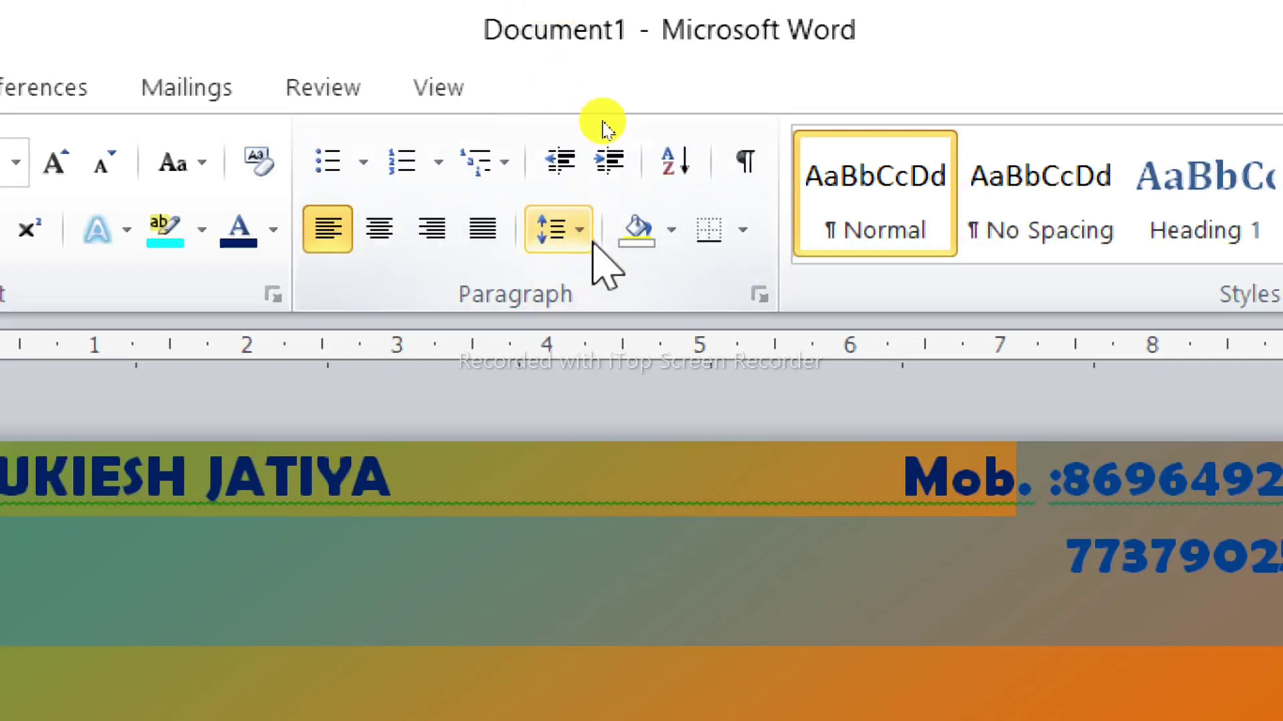
Apply 1.0 line spacing to the two mobile-number lines, then turn bold on
{"action": "left_click", "coordinate": [590, 243]}
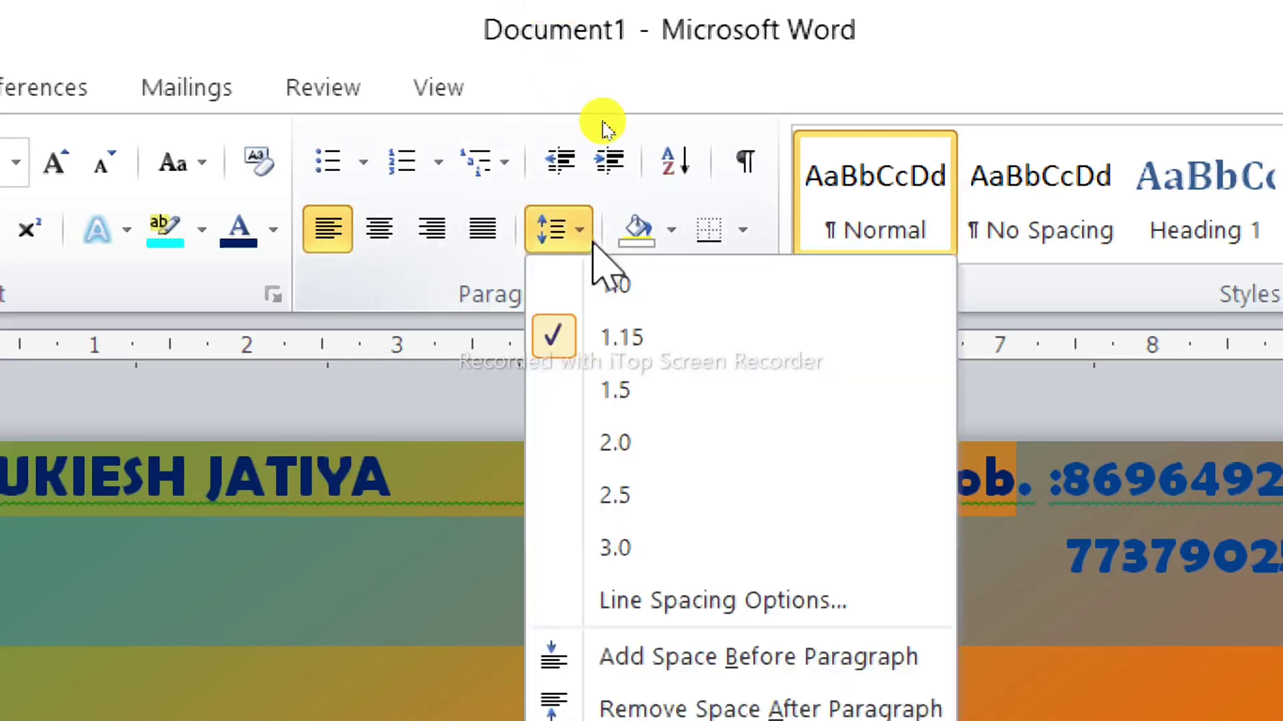
{"action": "left_click", "coordinate": [610, 289]}
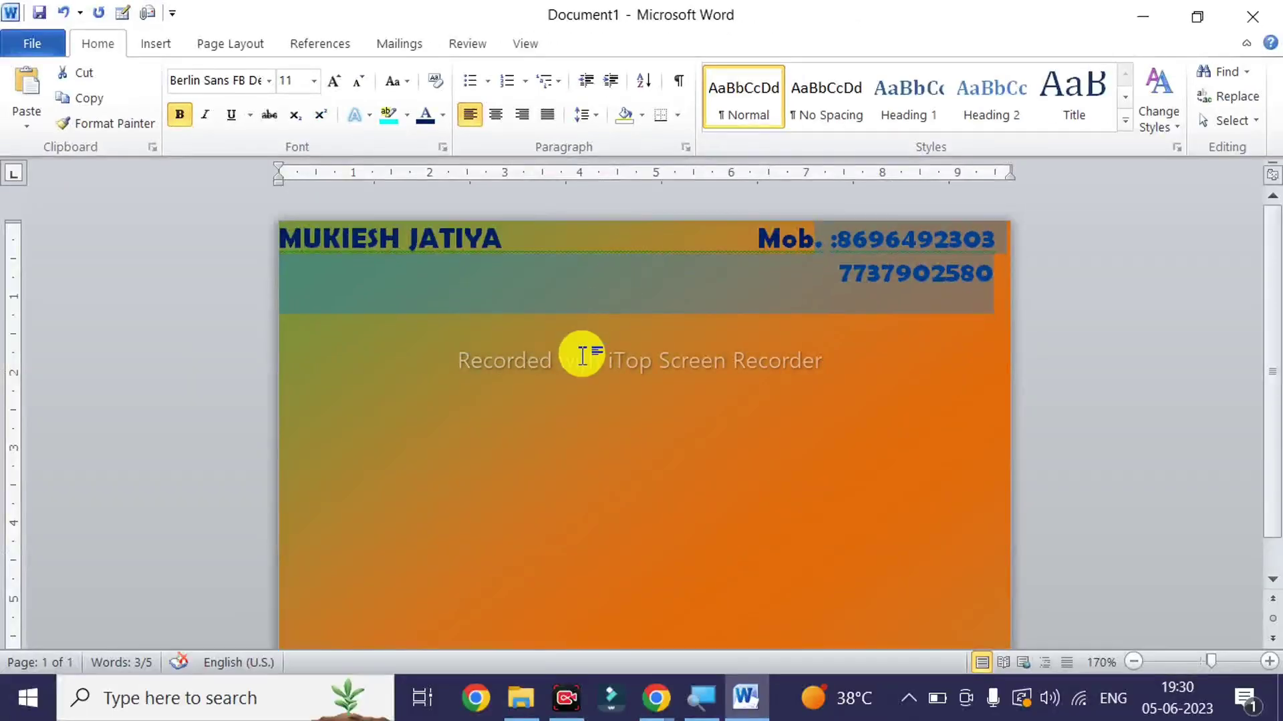
{"action": "left_click", "coordinate": [582, 355]}
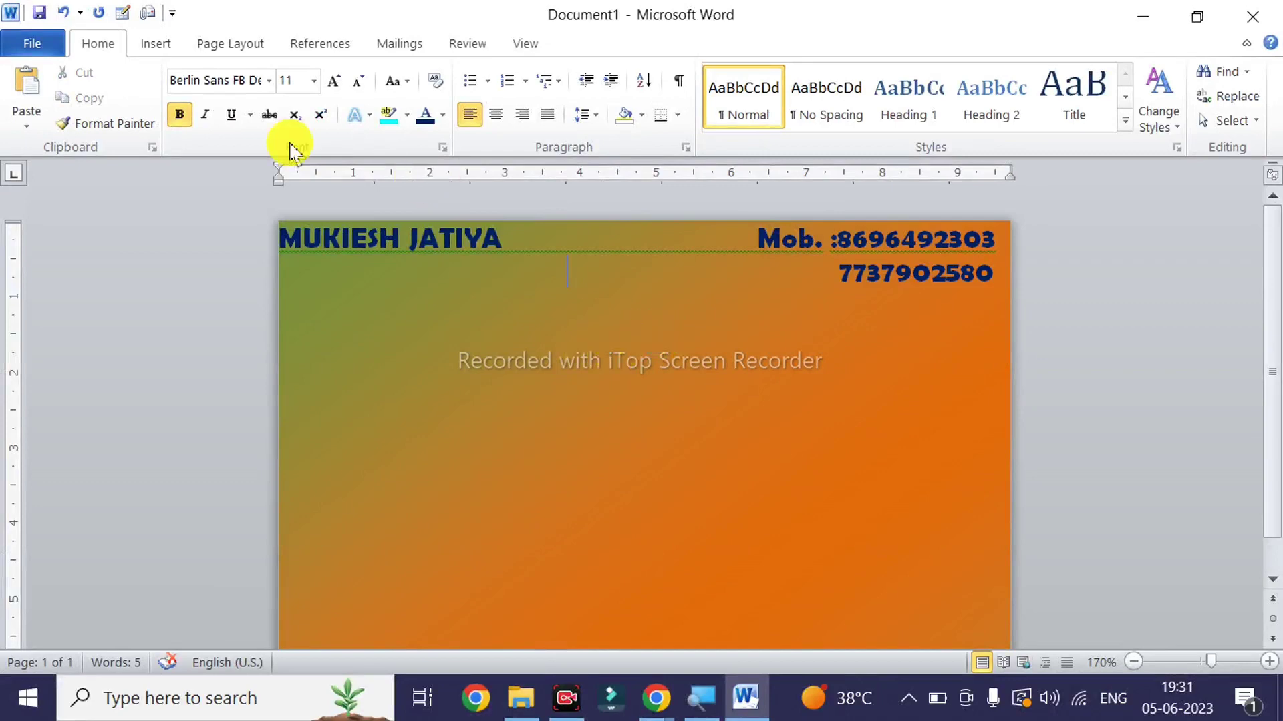
{"action": "left_click", "coordinate": [183, 111]}
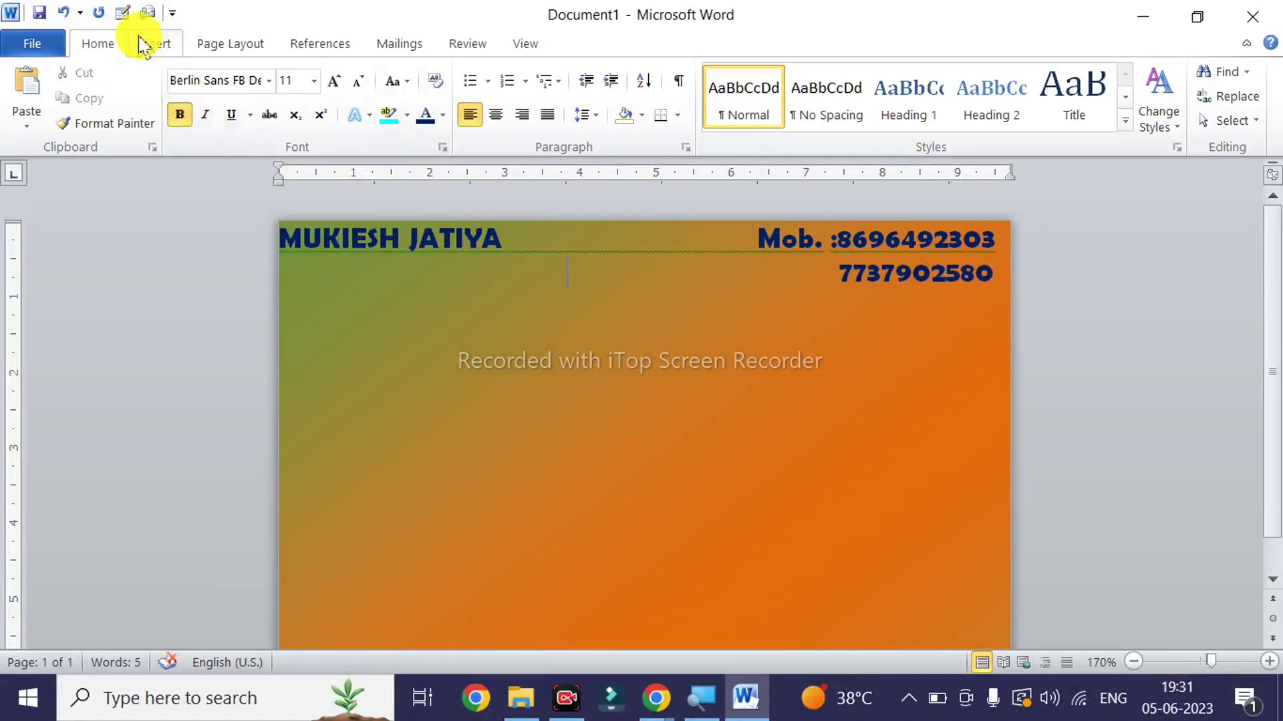
Draw a wide blank text box across the card just beneath the mobile numbers
{"action": "left_click", "coordinate": [144, 44]}
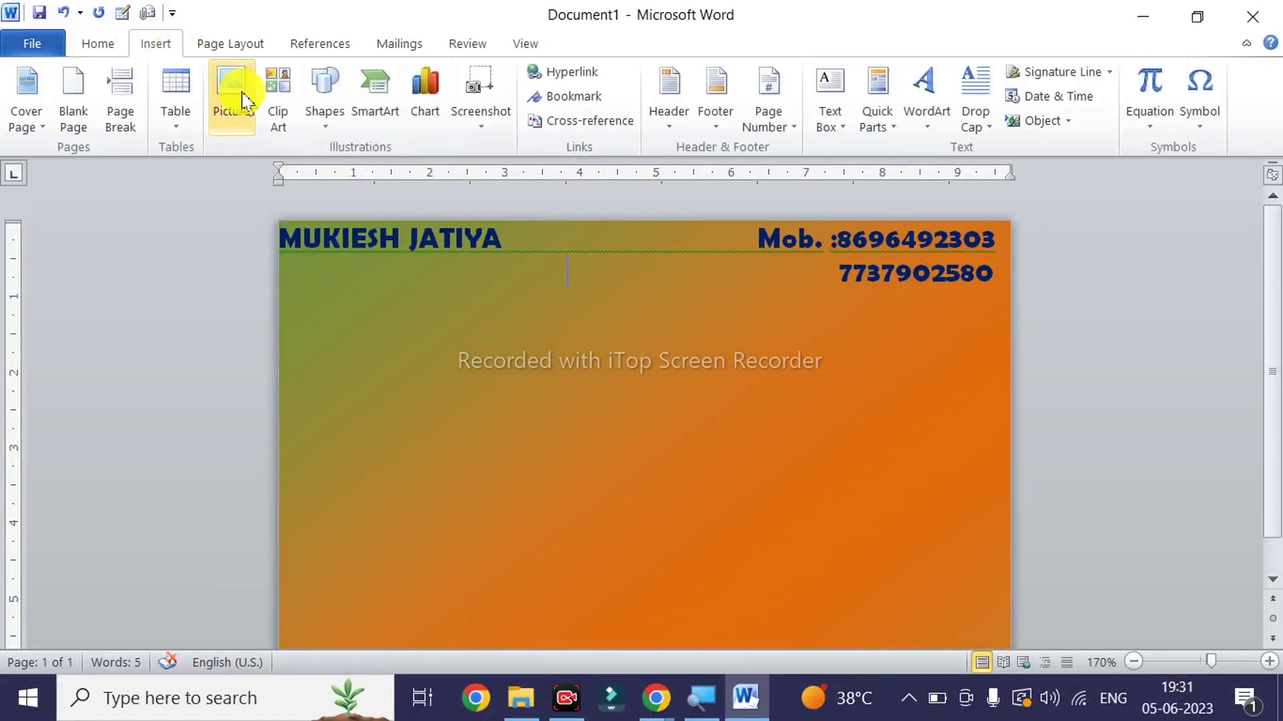
{"action": "left_click", "coordinate": [312, 127]}
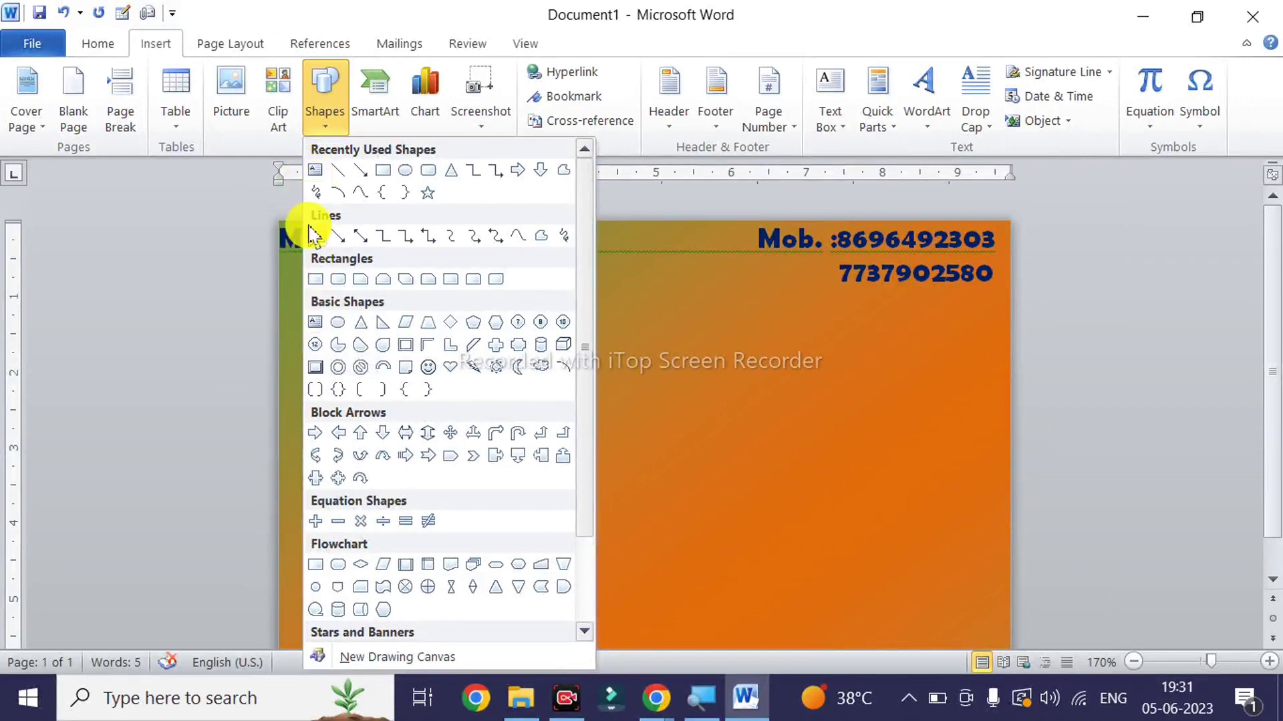
{"action": "left_click", "coordinate": [317, 171]}
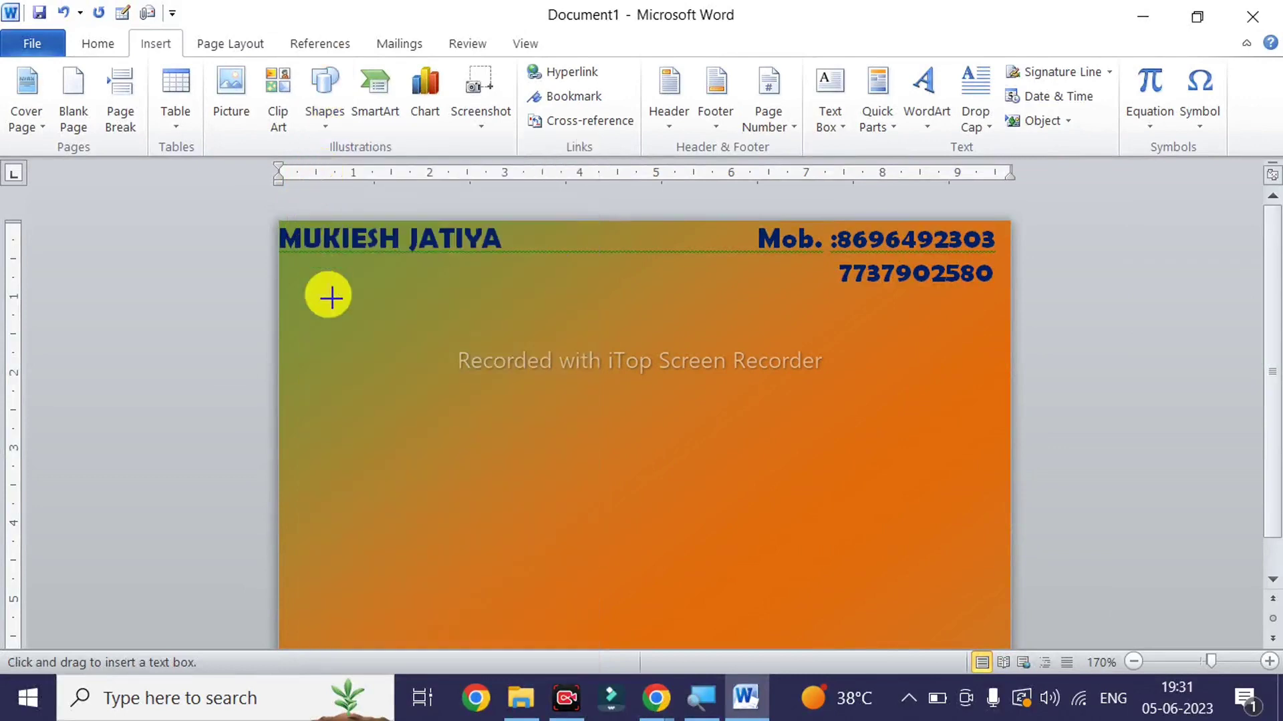
{"action": "left_click_drag", "start_coordinate": [327, 297], "coordinate": [981, 388]}
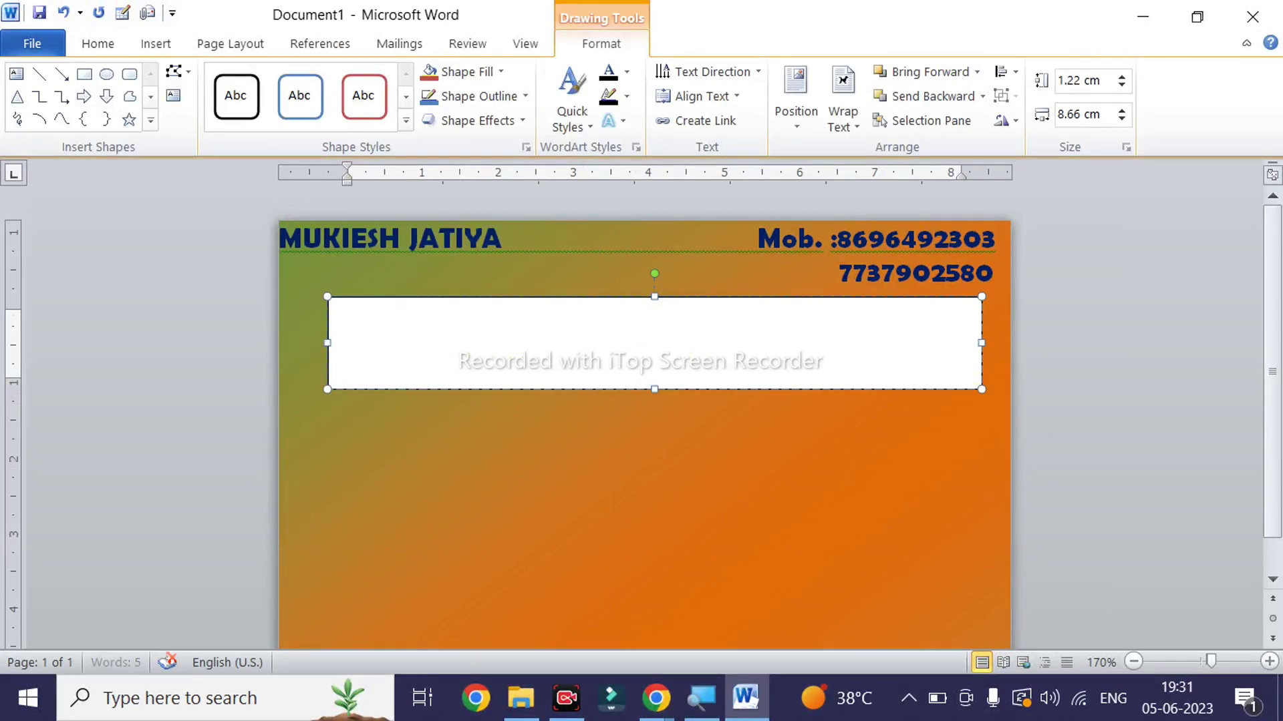
Type 'SHREE BHAIRAV COMPUTER BHADESAR' in the box, make it bold and enlarge it twice
{"action": "type", "text": "SHREE BHA"}
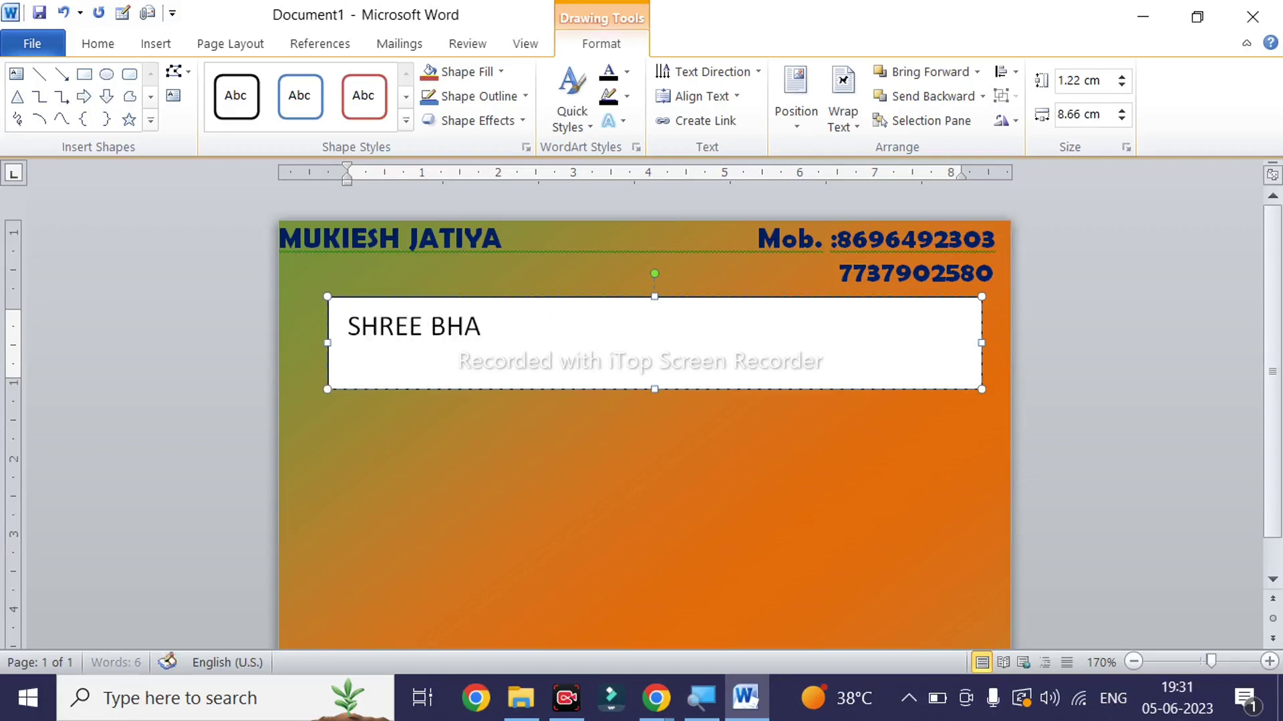
{"action": "type", "text": "IRAV C"}
{"action": "type", "text": "OMPU"}
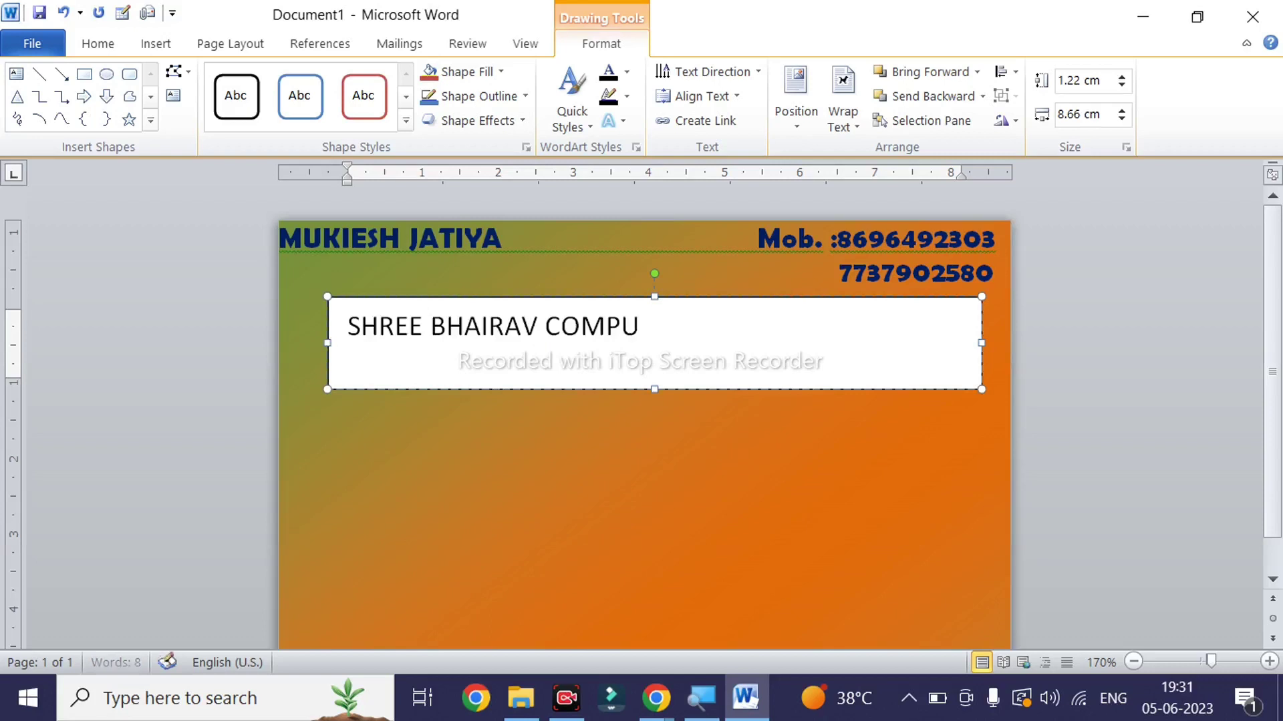
{"action": "type", "text": "TER BHADE"}
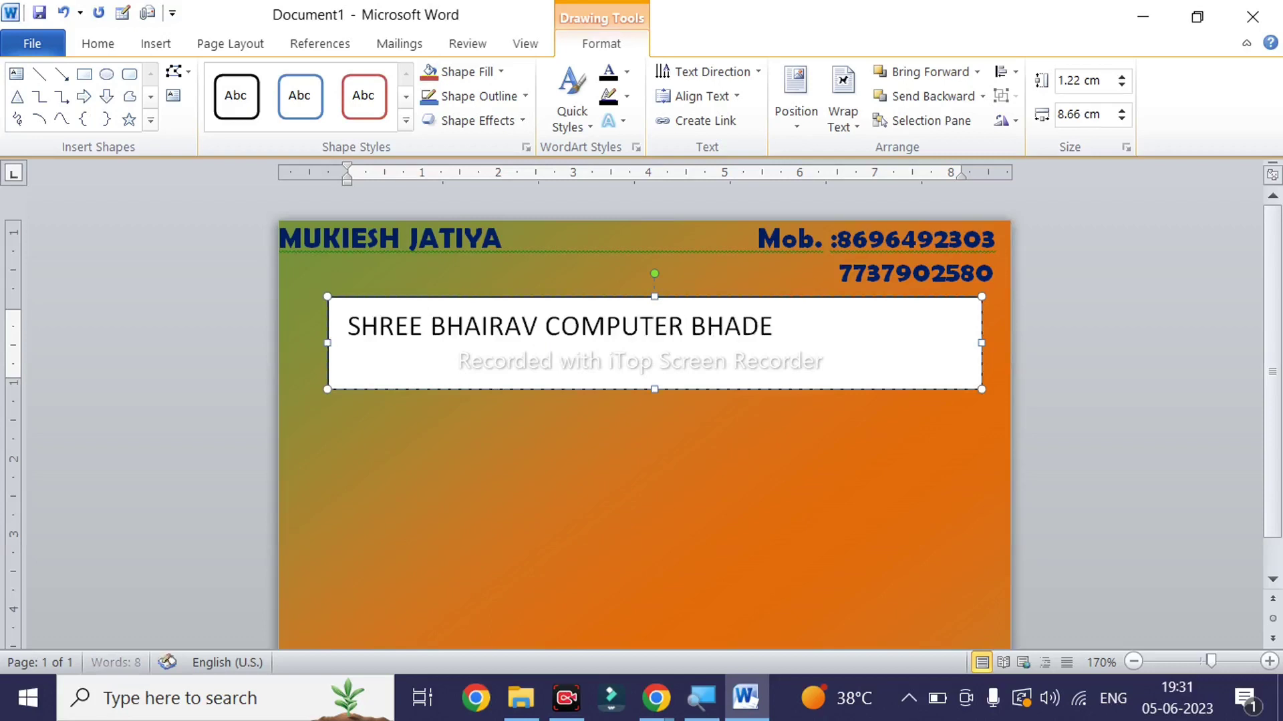
{"action": "type", "text": "SAR"}
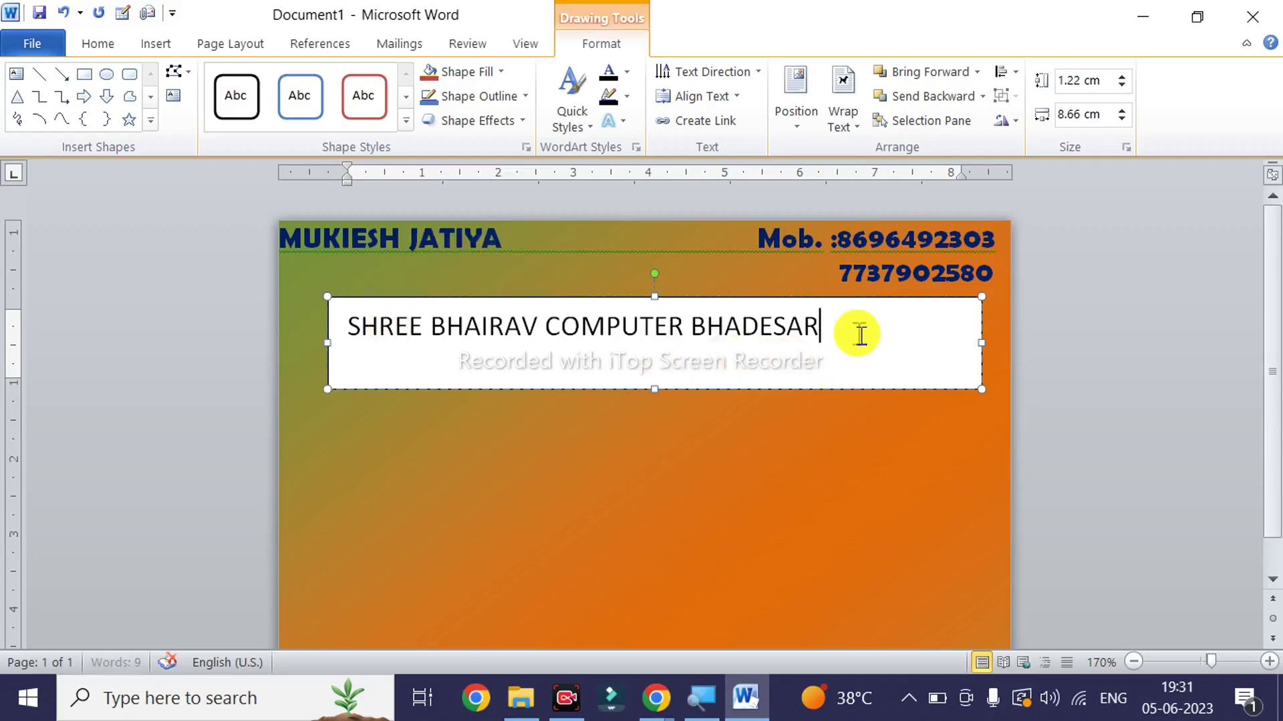
{"action": "left_click_drag", "start_coordinate": [861, 334], "coordinate": [362, 317]}
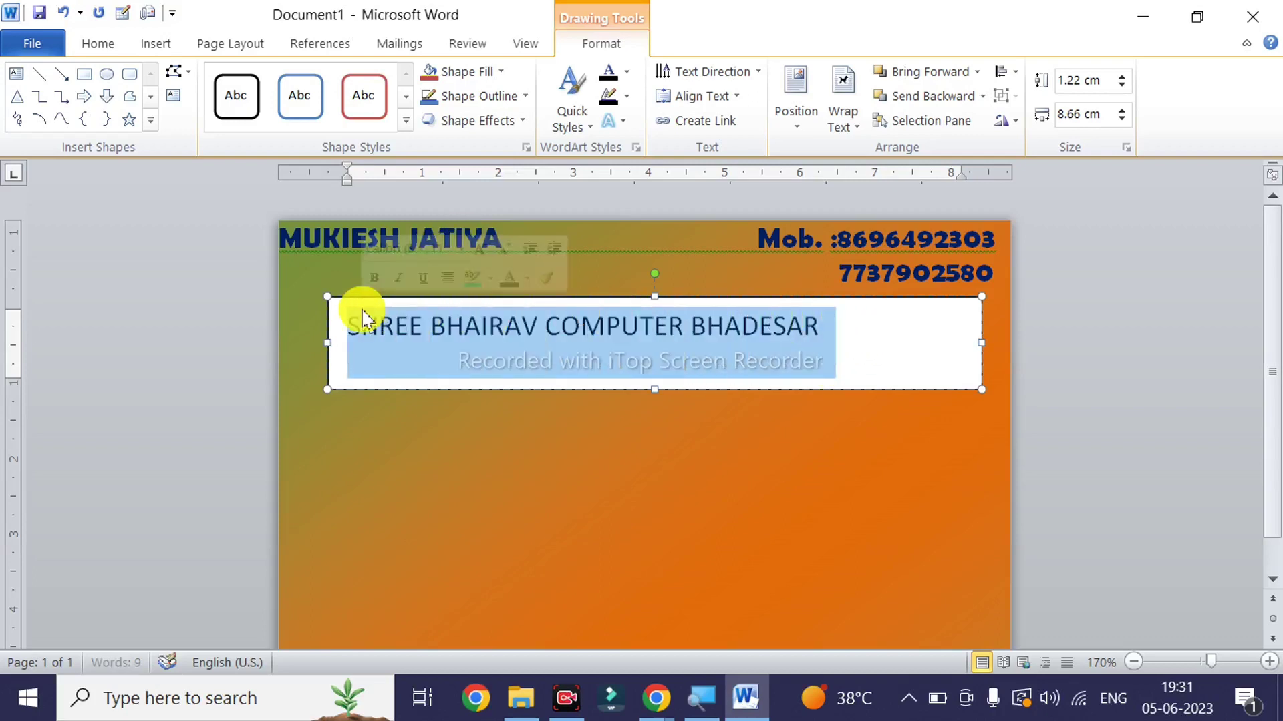
{"action": "key", "text": "ctrl+b"}
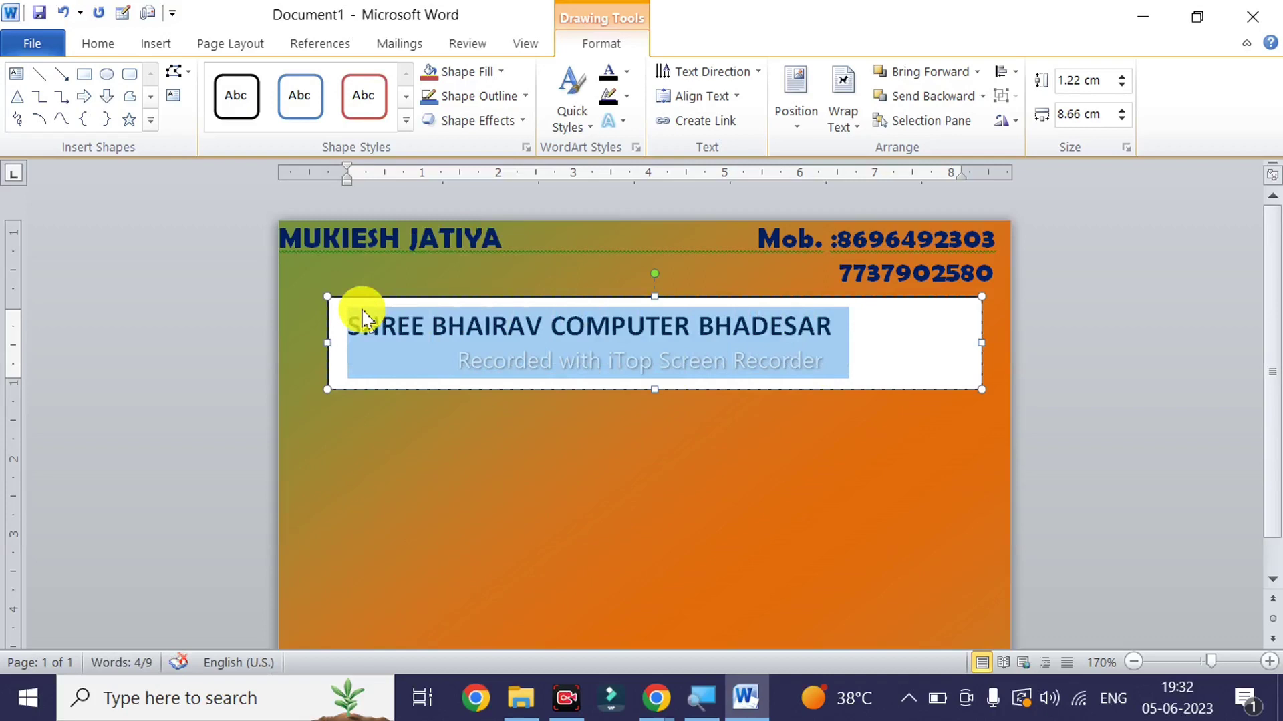
{"action": "key", "text": "ctrl+shift+period"}
{"action": "key", "text": "ctrl+shift+period"}
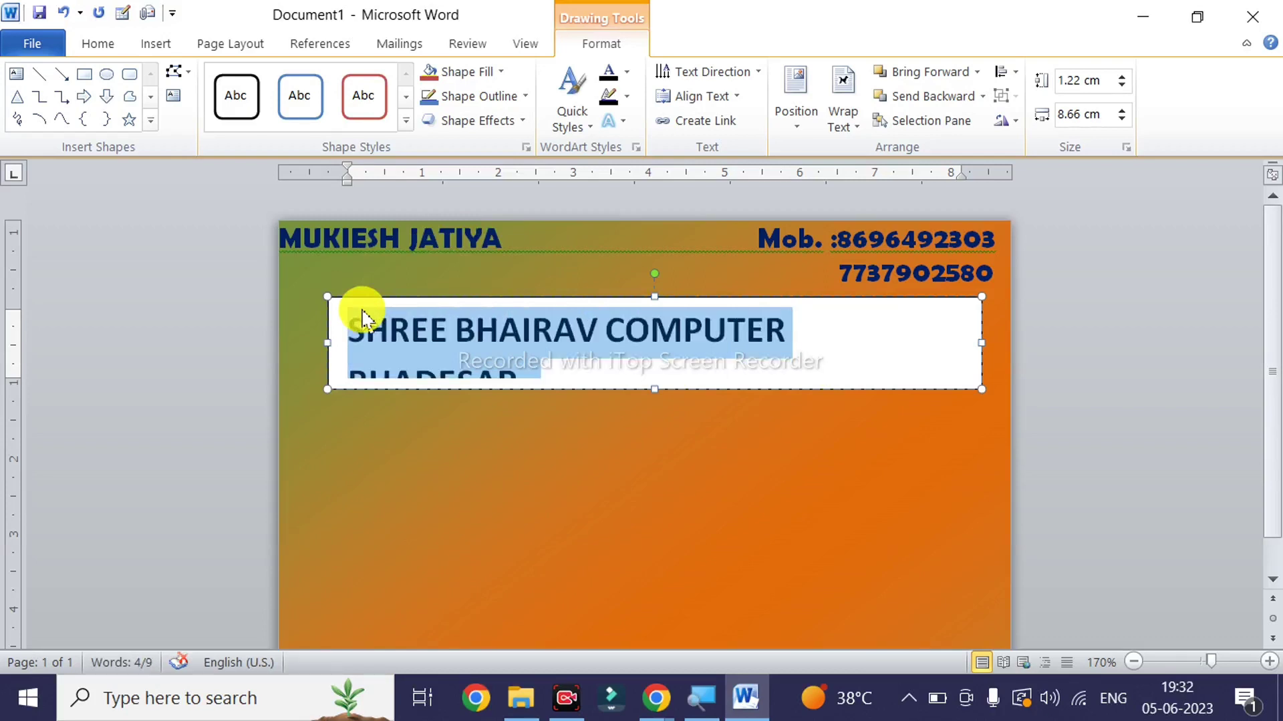
{"action": "key", "text": "ctrl+shift+period"}
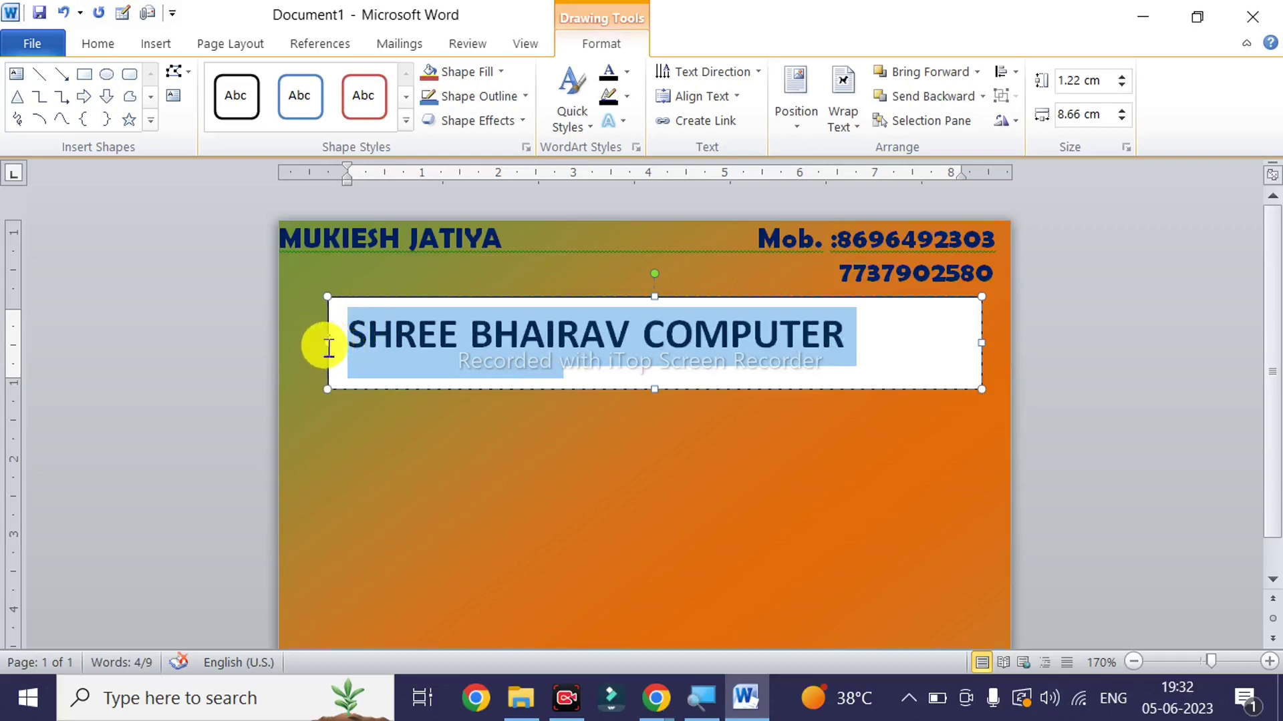
Widen the box to 9.7 cm, make it taller, and shrink the font so the name fits one line
{"action": "left_click_drag", "start_coordinate": [330, 349], "coordinate": [279, 344]}
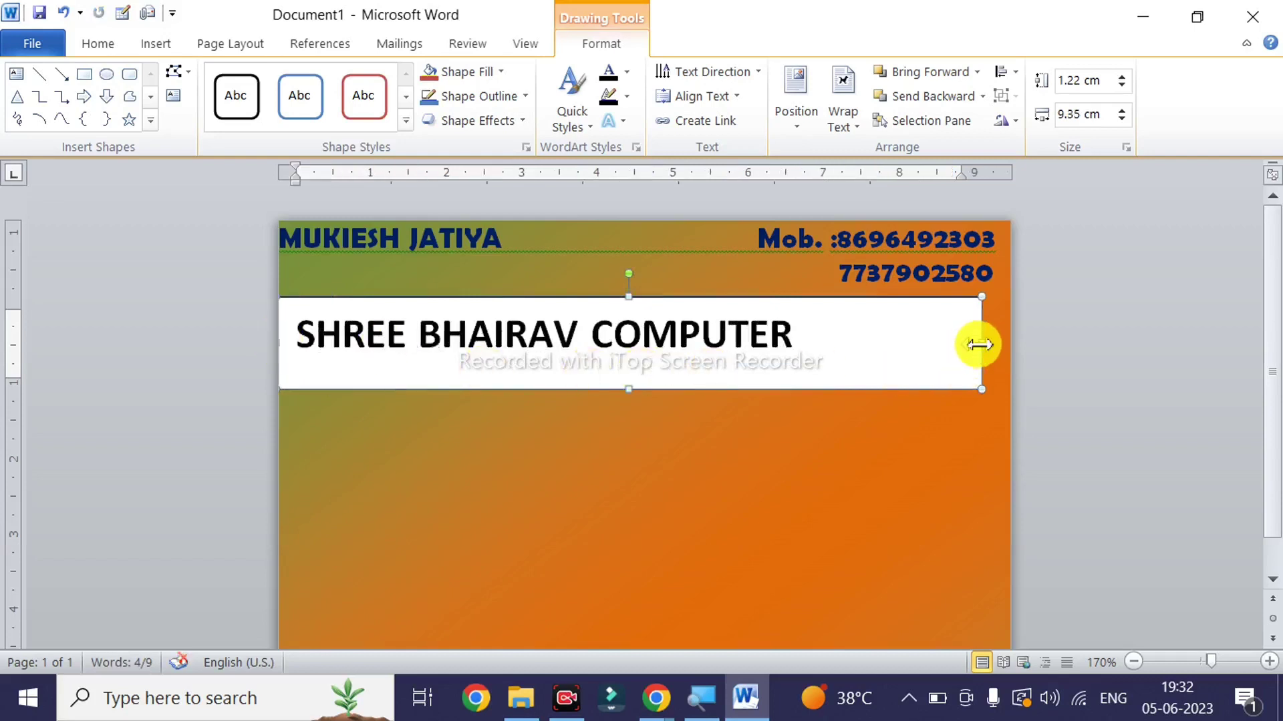
{"action": "left_click_drag", "start_coordinate": [979, 345], "coordinate": [874, 340]}
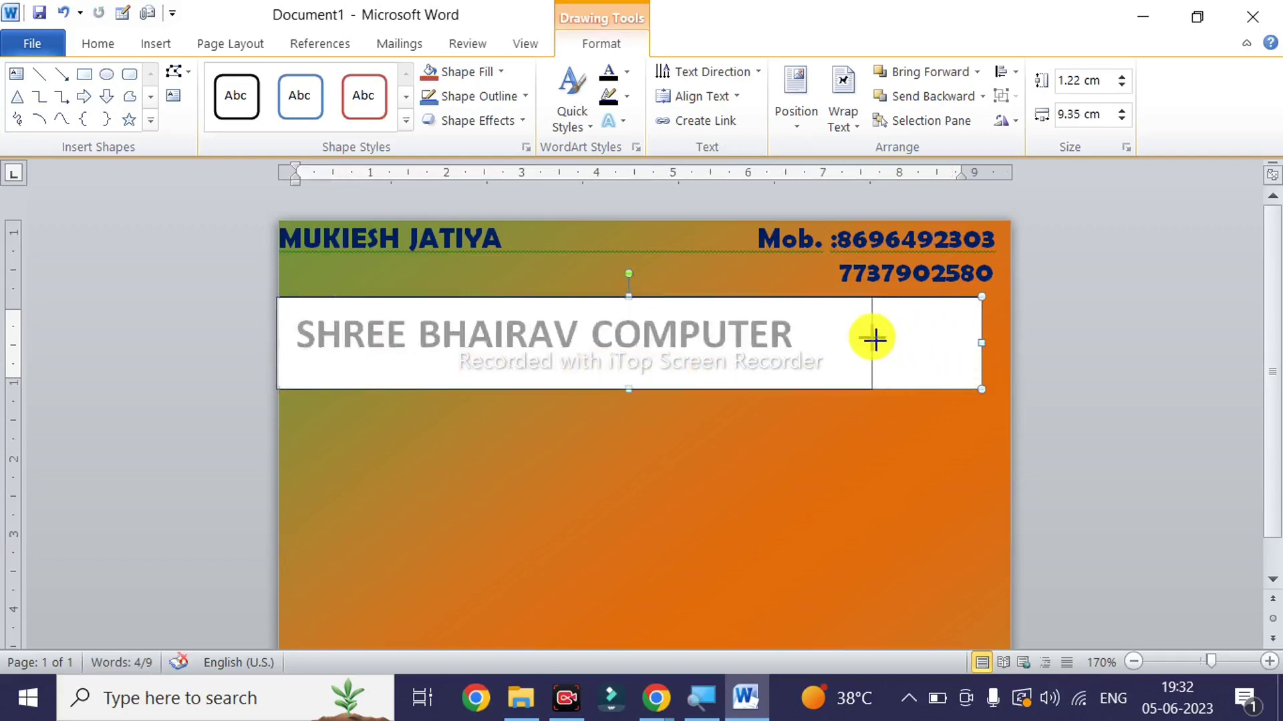
{"action": "left_click_drag", "start_coordinate": [873, 340], "coordinate": [1006, 348]}
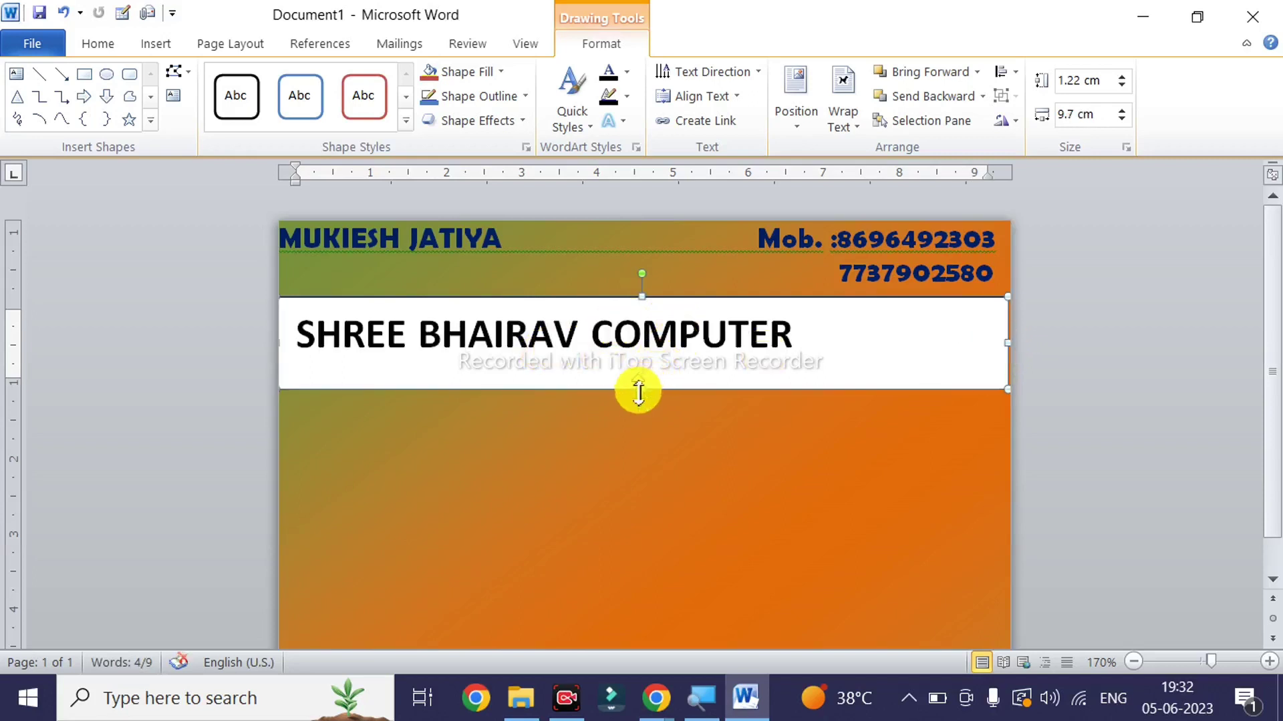
{"action": "left_click_drag", "start_coordinate": [637, 391], "coordinate": [635, 424]}
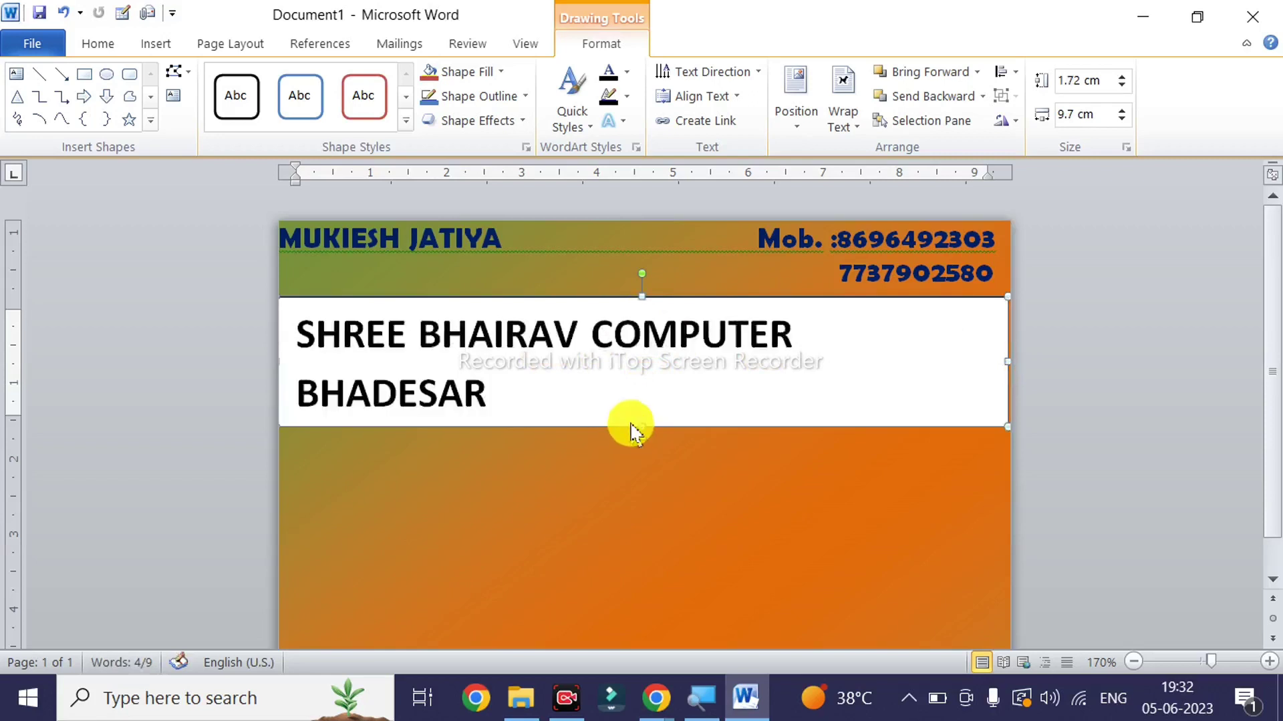
{"action": "left_click_drag", "start_coordinate": [511, 394], "coordinate": [350, 333]}
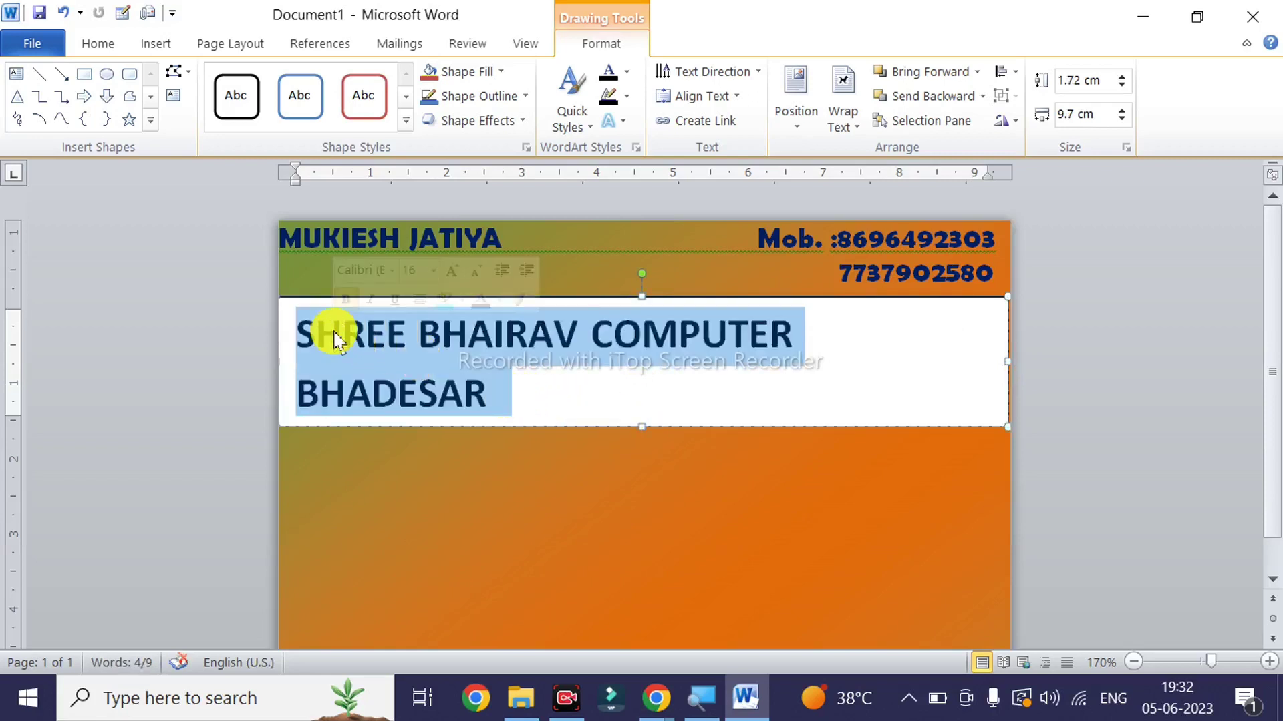
{"action": "key", "text": "ctrl+shift+comma"}
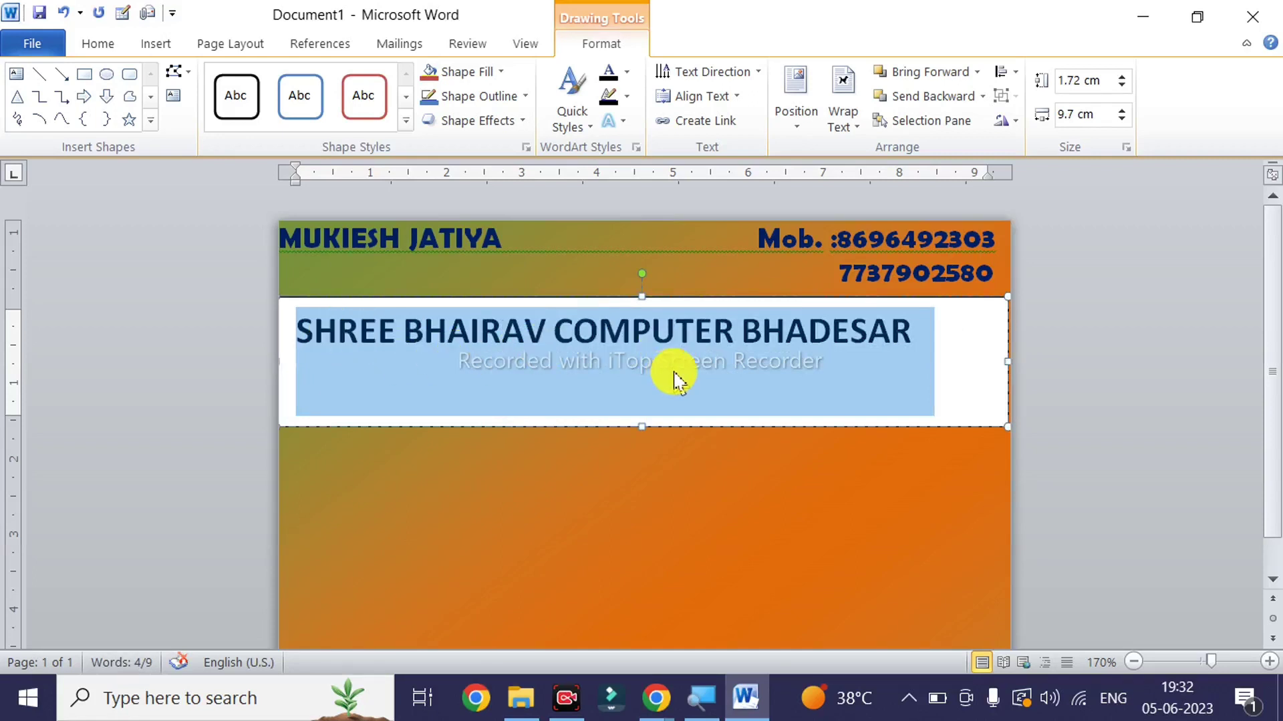
{"action": "left_click", "coordinate": [709, 401]}
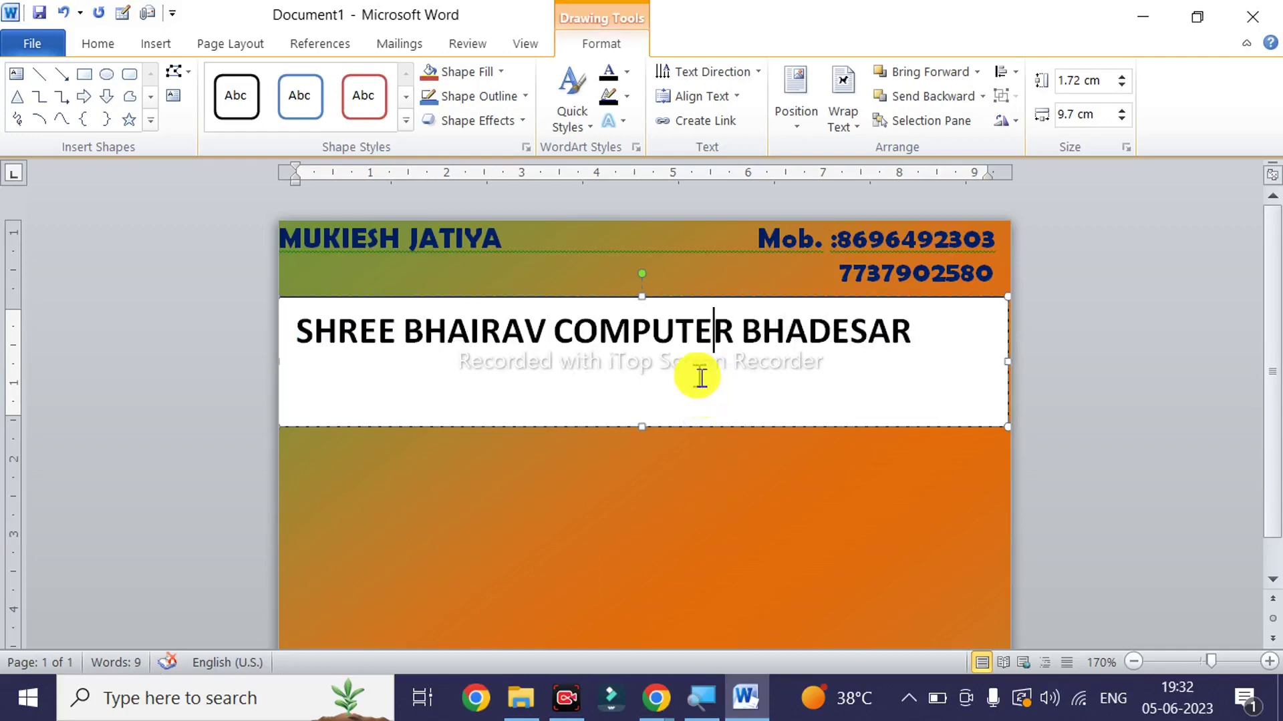
Give the shop-name box No Fill and No Outline, then centre it horizontally on the card
{"action": "left_click", "coordinate": [585, 299]}
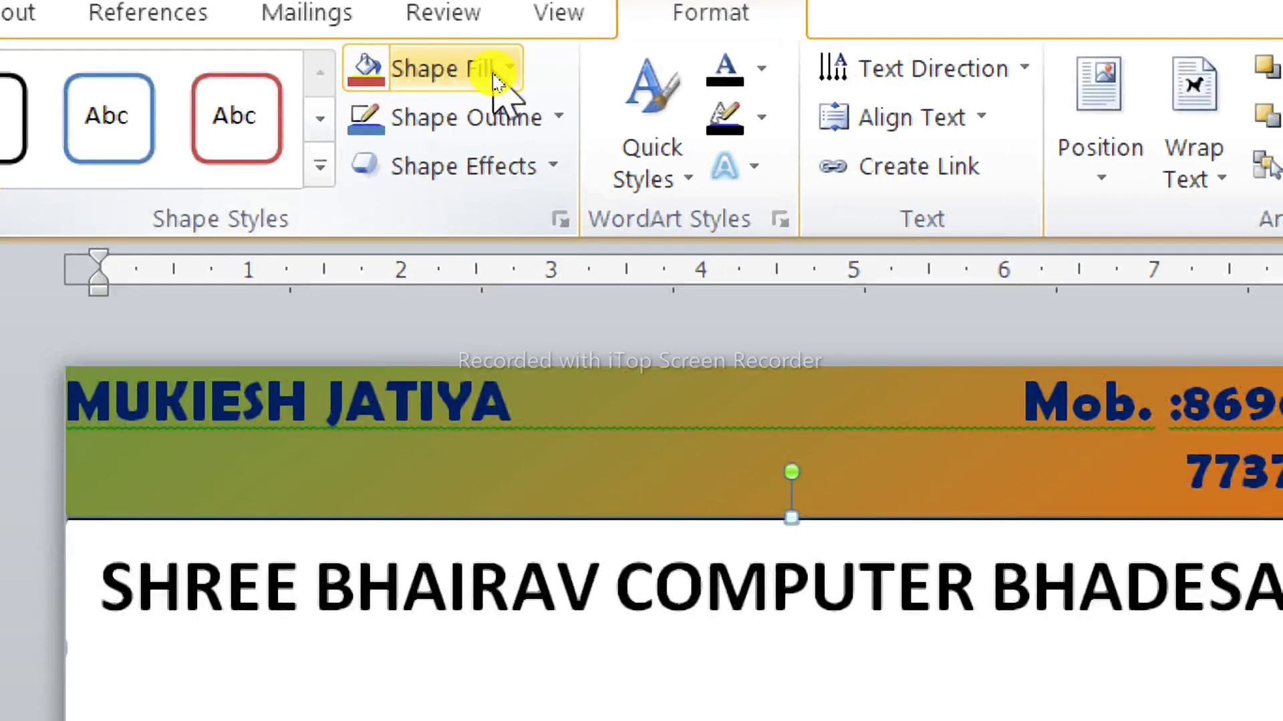
{"action": "left_click", "coordinate": [494, 75]}
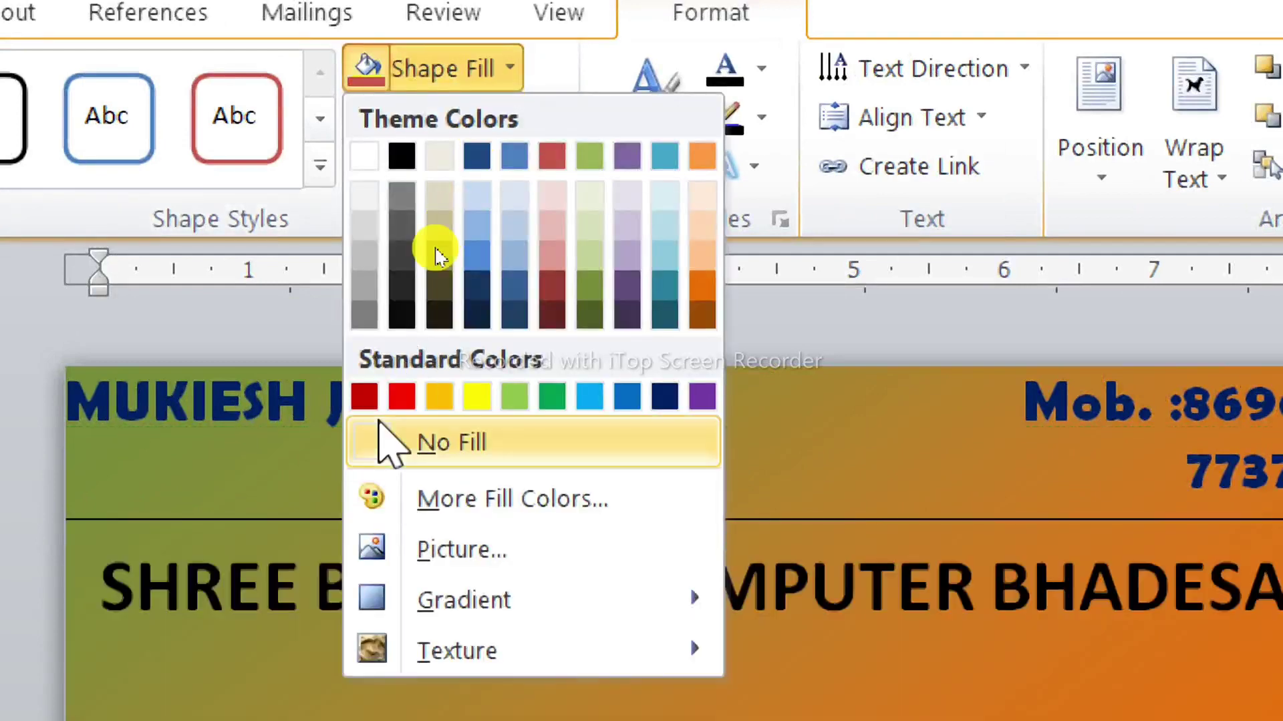
{"action": "left_click", "coordinate": [387, 441]}
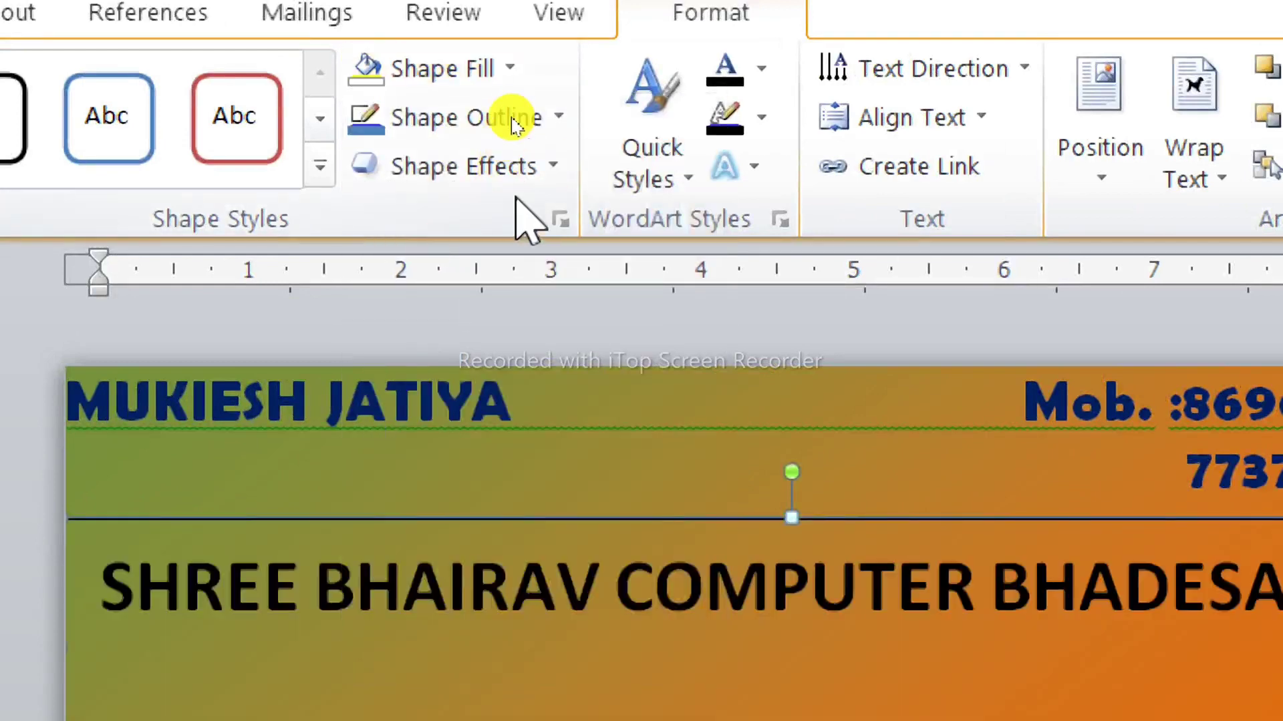
{"action": "left_click", "coordinate": [528, 97]}
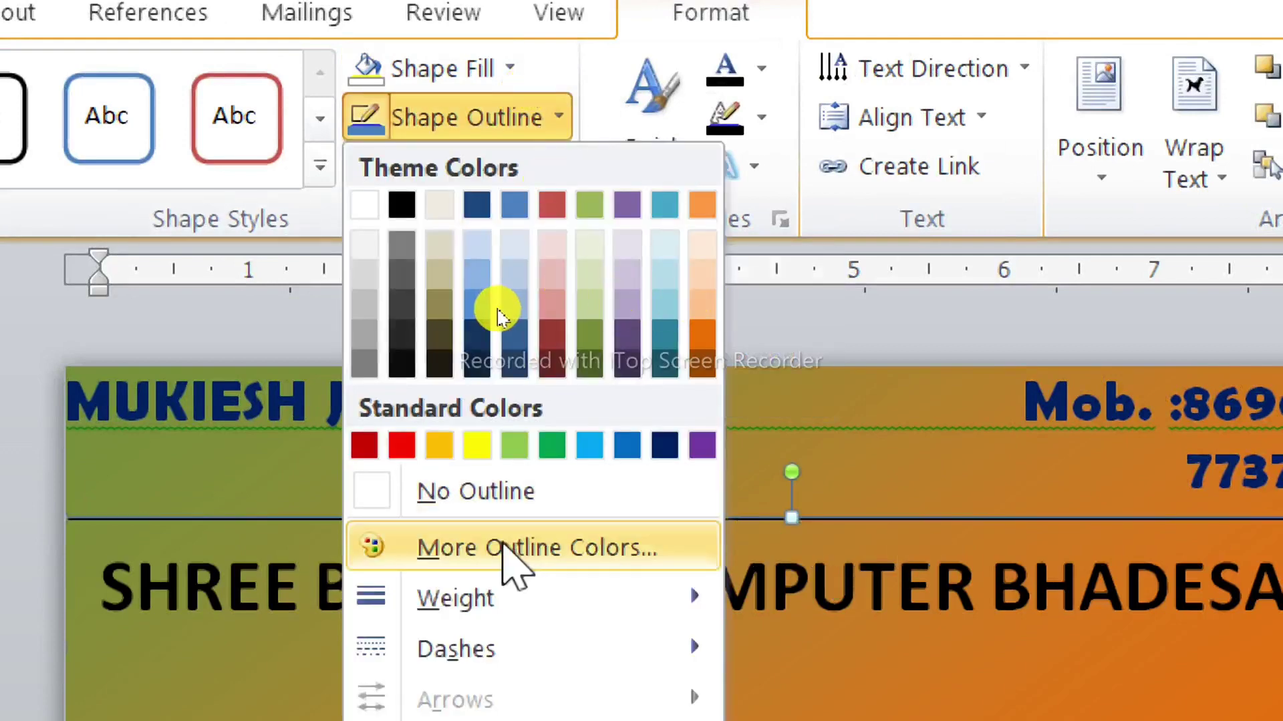
{"action": "left_click", "coordinate": [401, 491]}
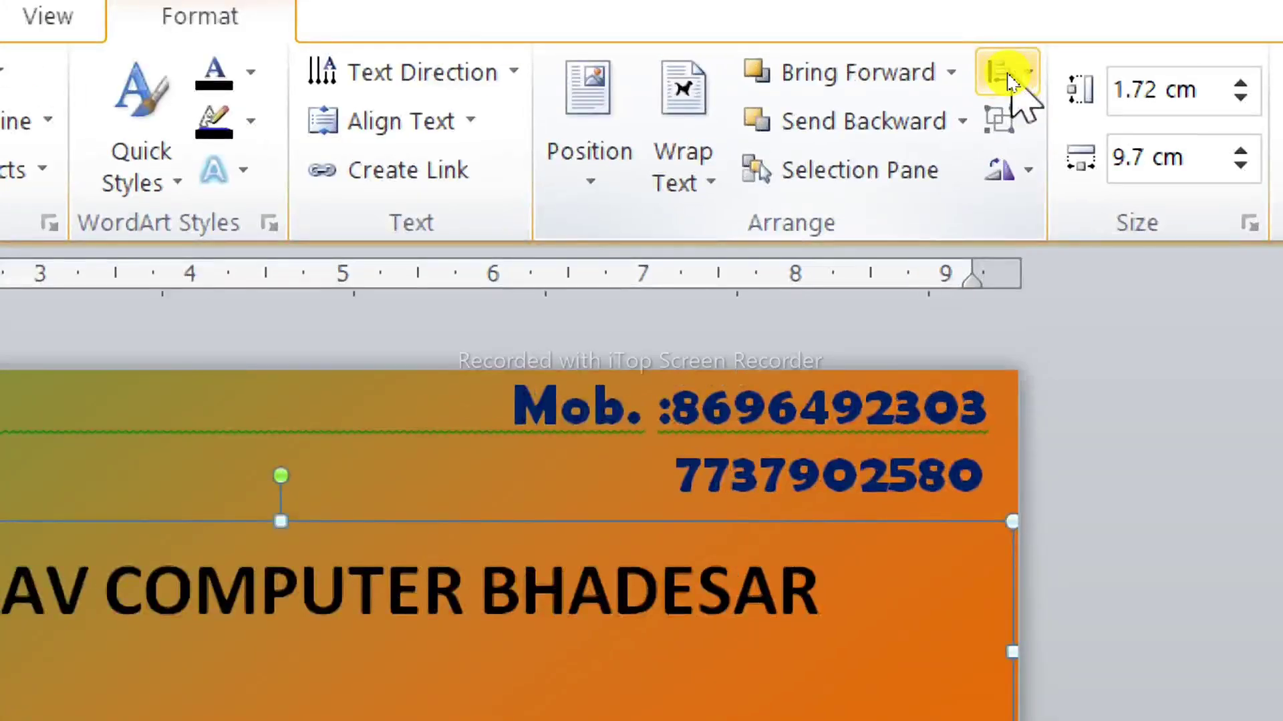
{"action": "left_click", "coordinate": [1008, 79]}
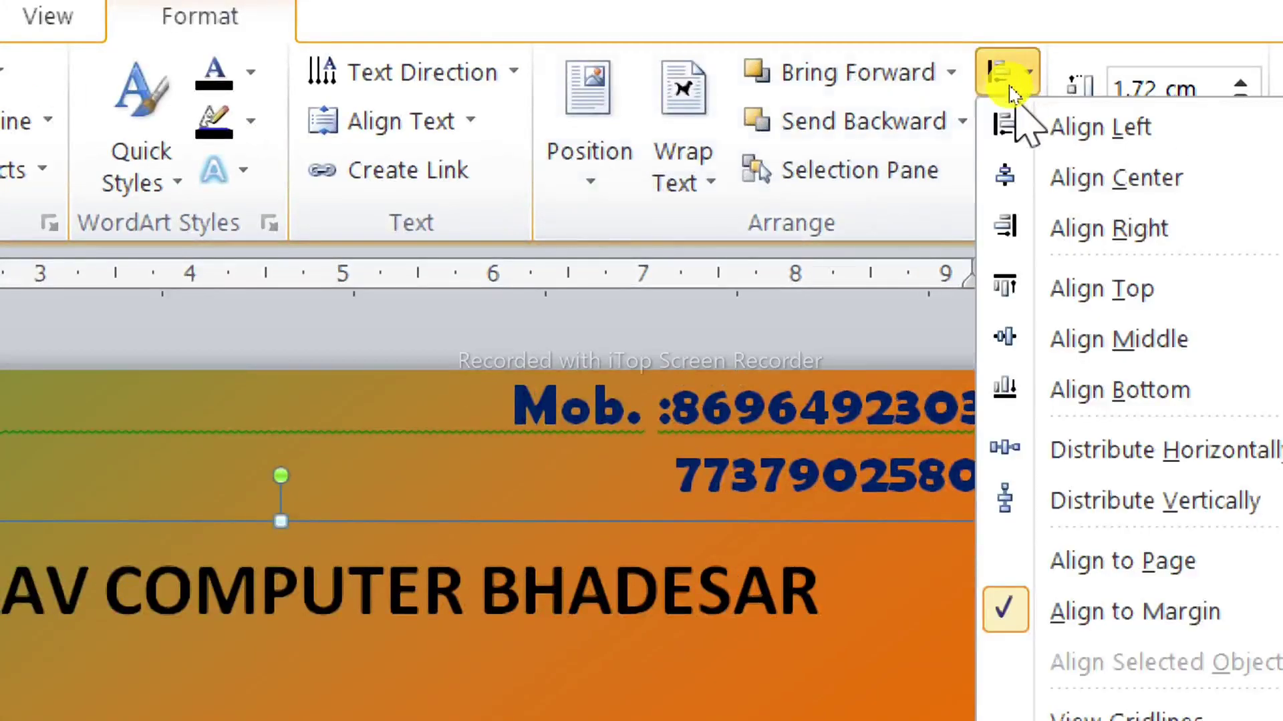
{"action": "left_click", "coordinate": [1069, 178]}
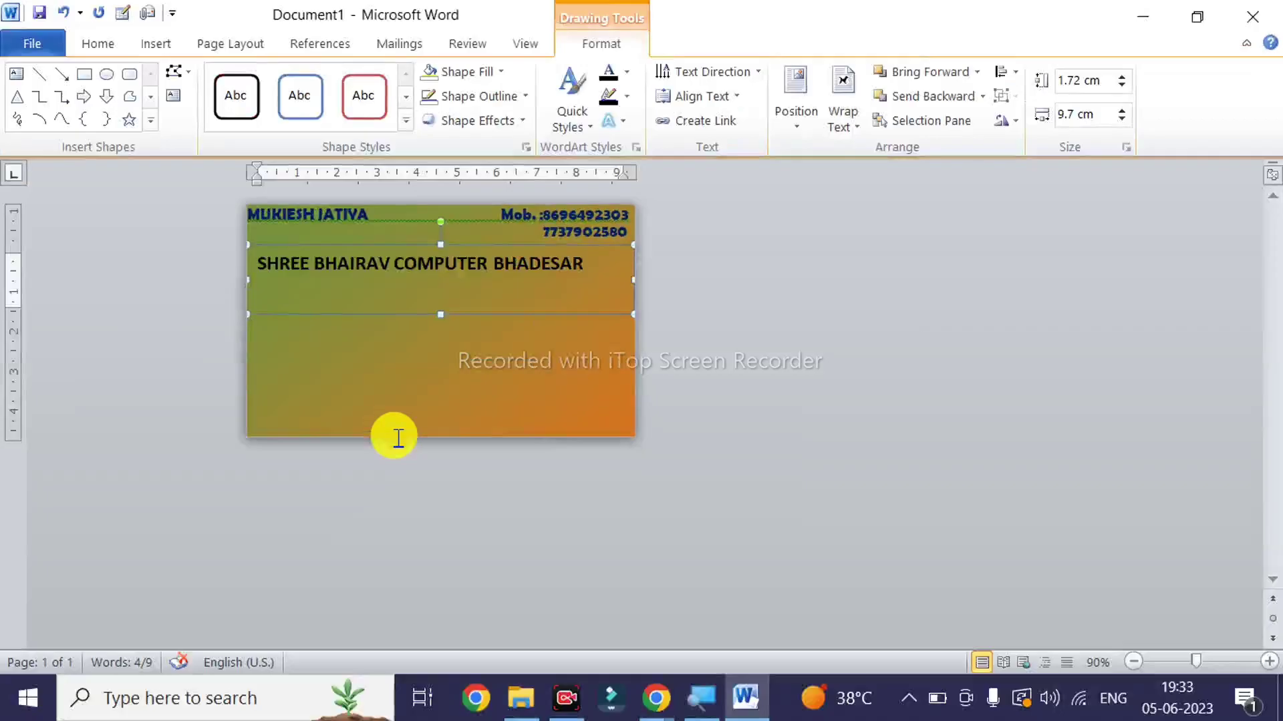
Centre the shop name within its box and select the whole line
{"action": "scroll", "coordinate": [399, 438], "scroll_direction": "up", "scroll_amount": 1}
{"action": "scroll", "coordinate": [398, 437], "scroll_direction": "up", "scroll_amount": 3}
{"action": "scroll", "coordinate": [399, 438], "scroll_direction": "up", "scroll_amount": 1}
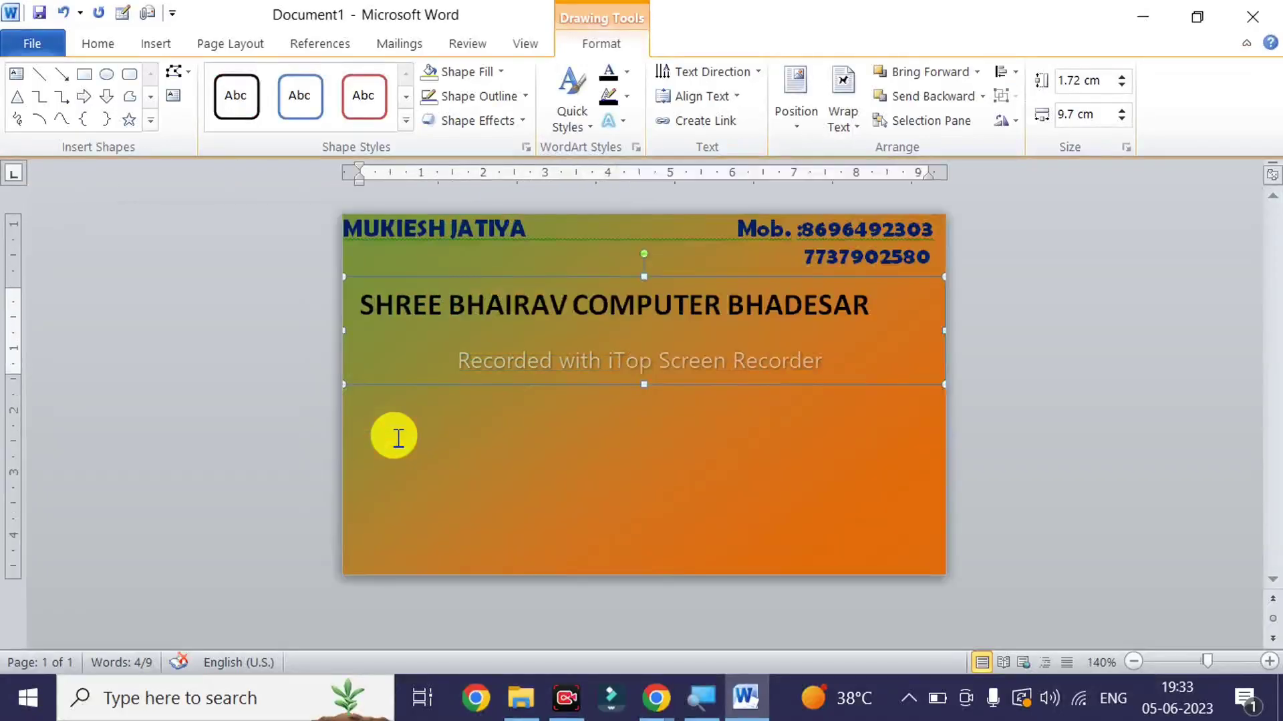
{"action": "scroll", "coordinate": [398, 438], "scroll_direction": "up", "scroll_amount": 2}
{"action": "scroll", "coordinate": [398, 438], "scroll_direction": "up", "scroll_amount": 2}
{"action": "scroll", "coordinate": [398, 437], "scroll_direction": "up", "scroll_amount": 1}
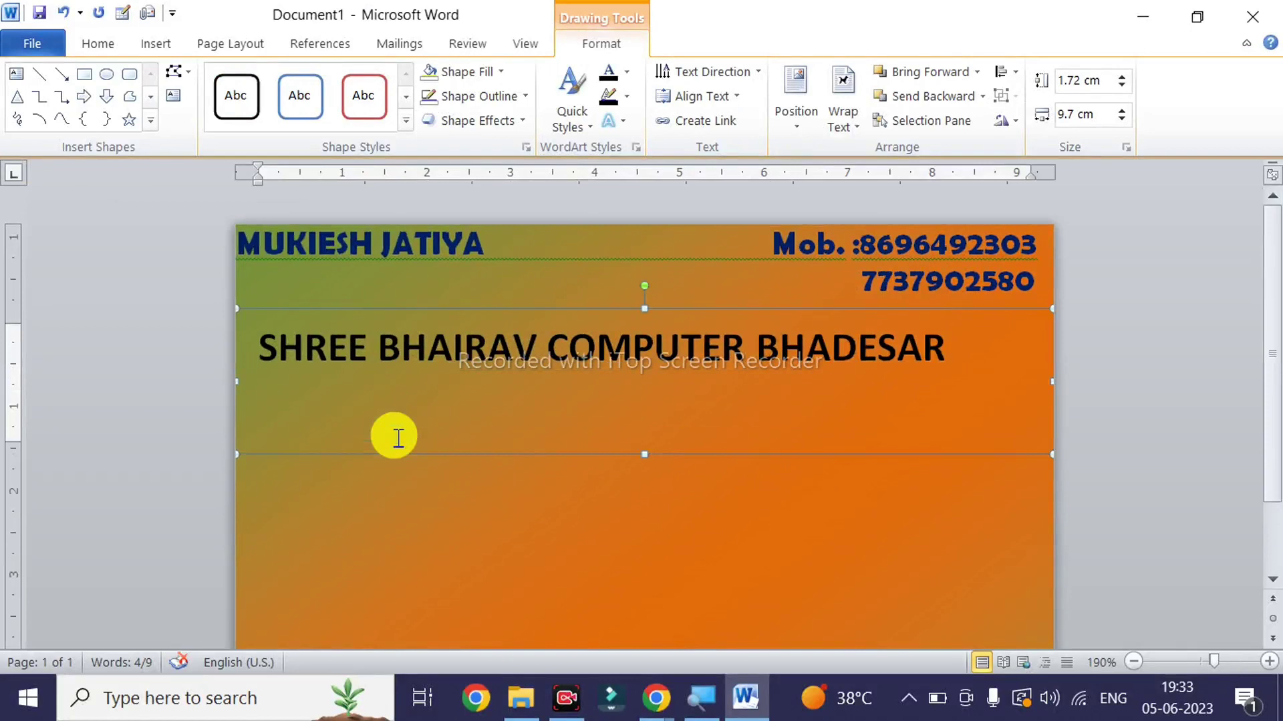
{"action": "left_click", "coordinate": [586, 351]}
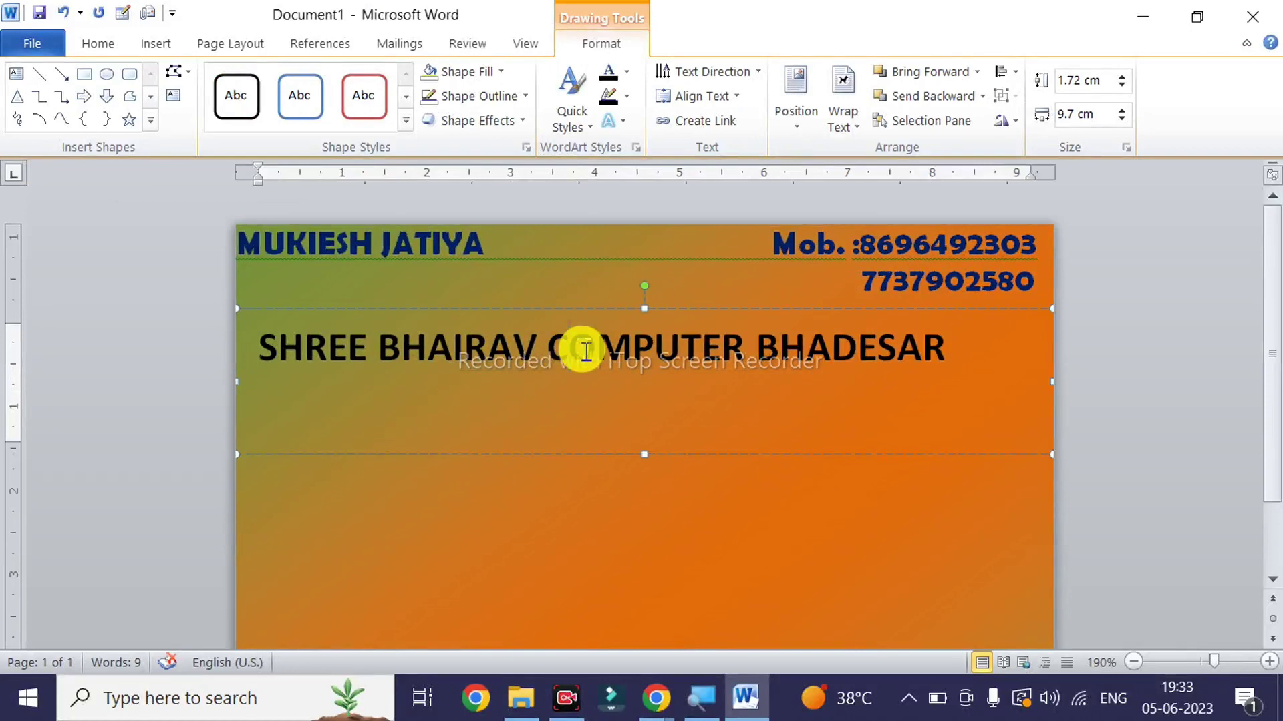
{"action": "key", "text": "ctrl+e"}
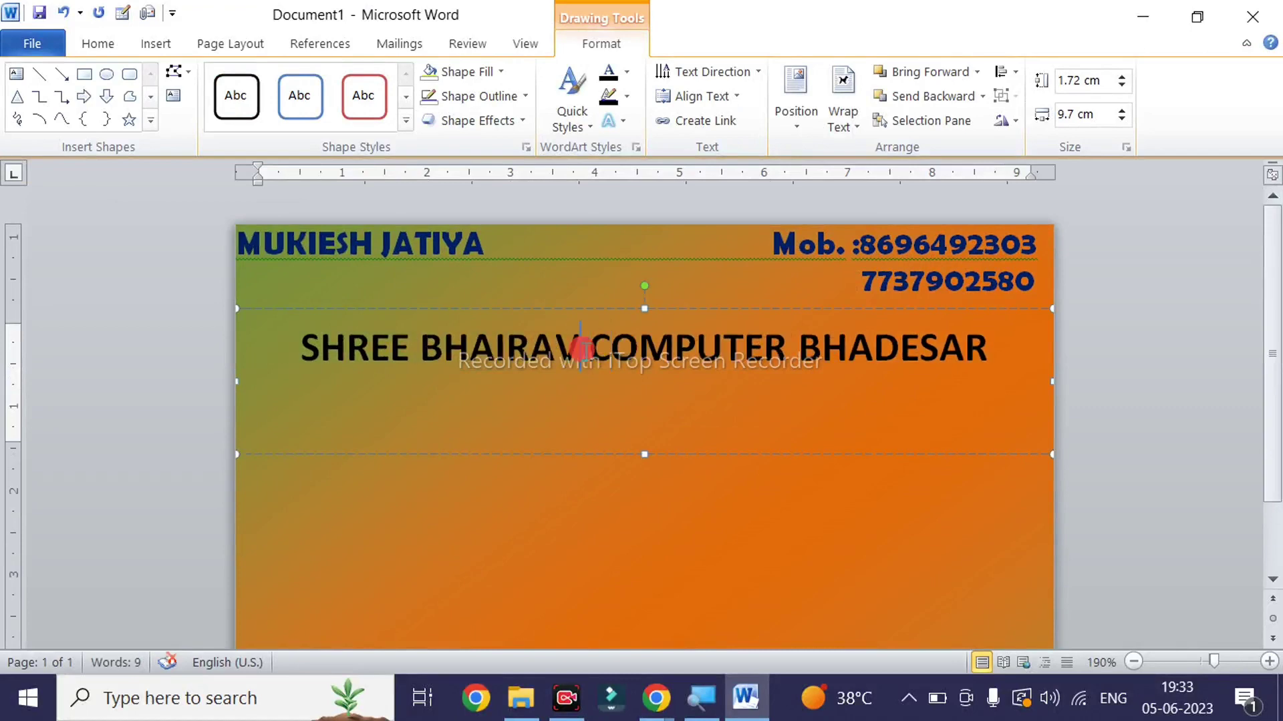
{"action": "triple_click", "coordinate": [586, 348]}
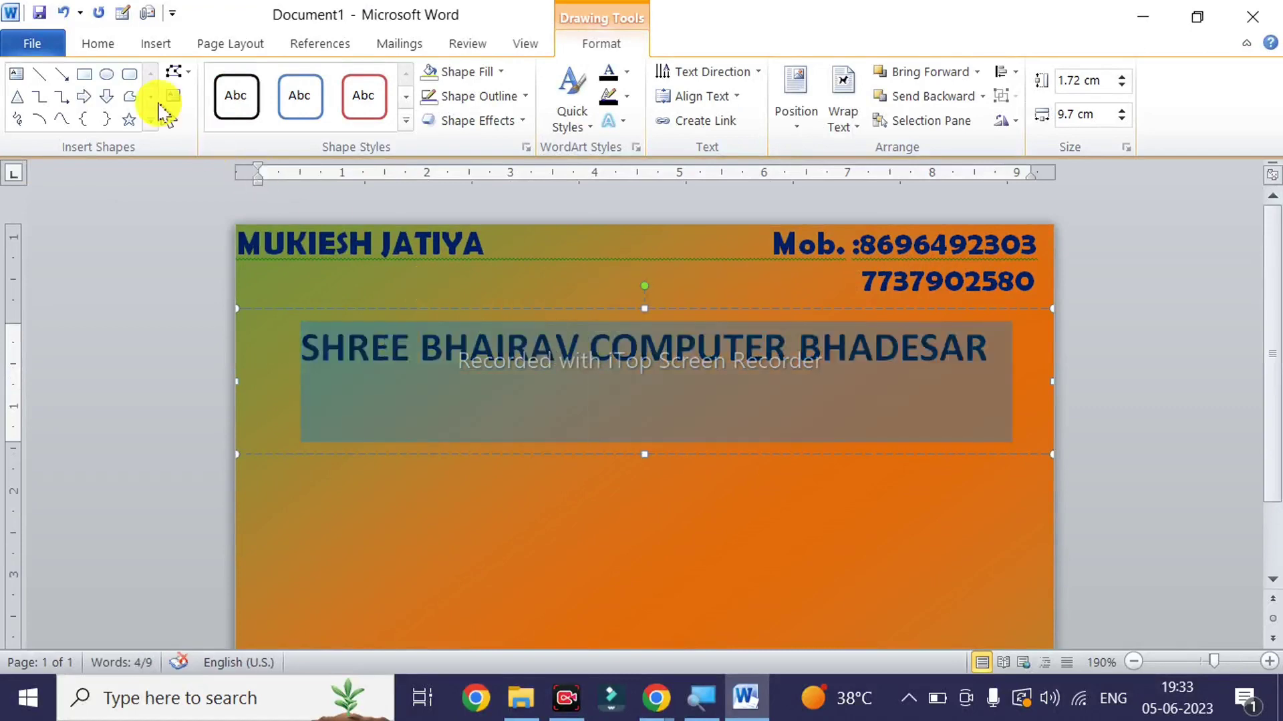
Give the shop name a cyan glow text effect
{"action": "left_click", "coordinate": [107, 42]}
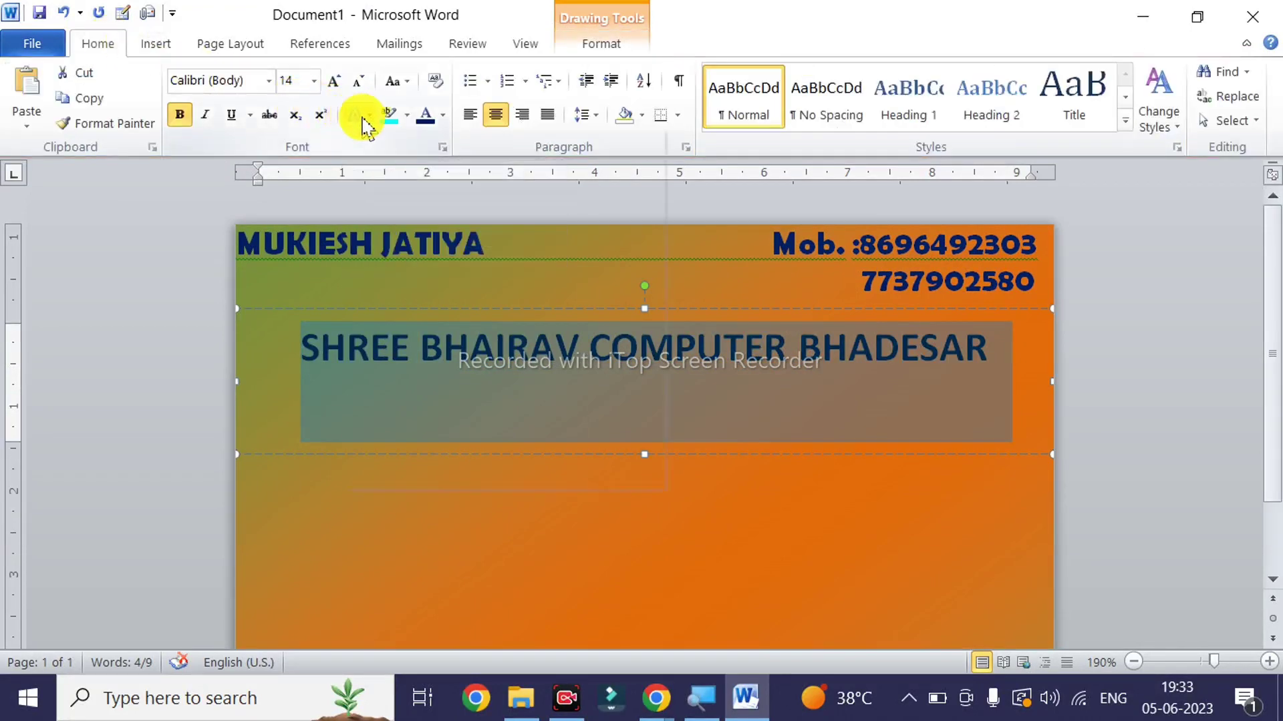
{"action": "left_click", "coordinate": [363, 120]}
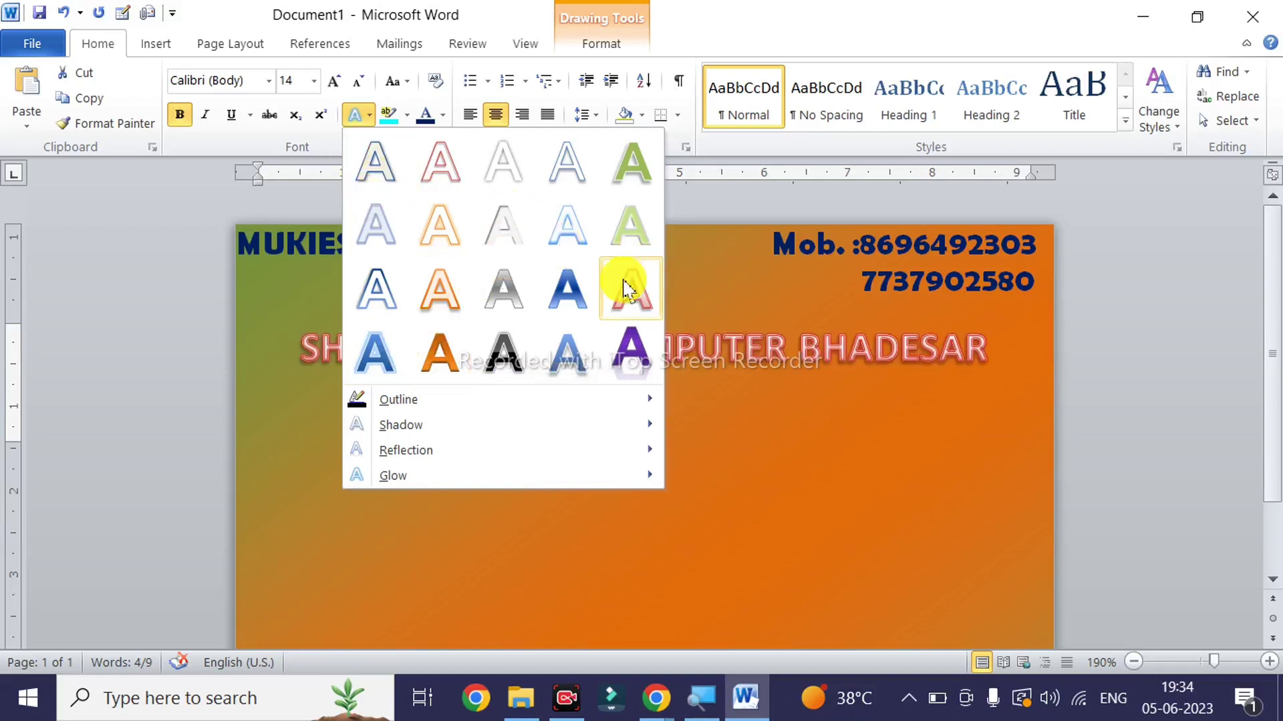
{"action": "left_click", "coordinate": [686, 342]}
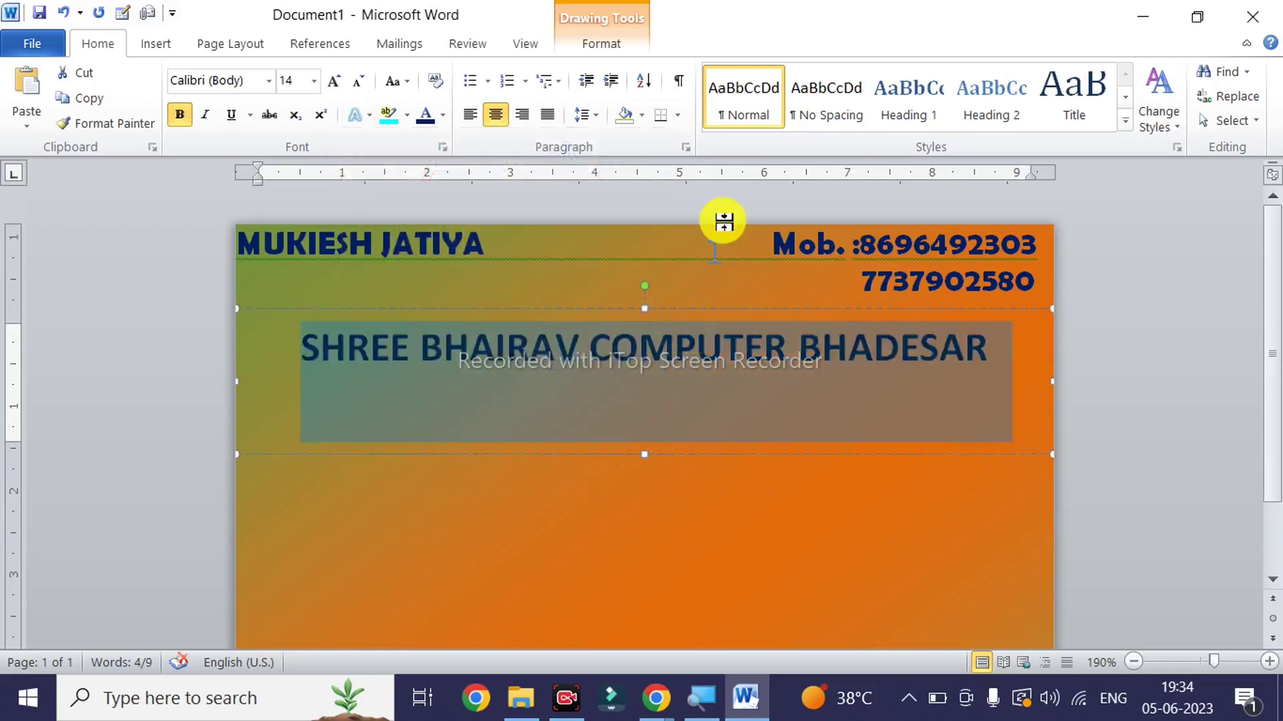
{"action": "left_click", "coordinate": [589, 46]}
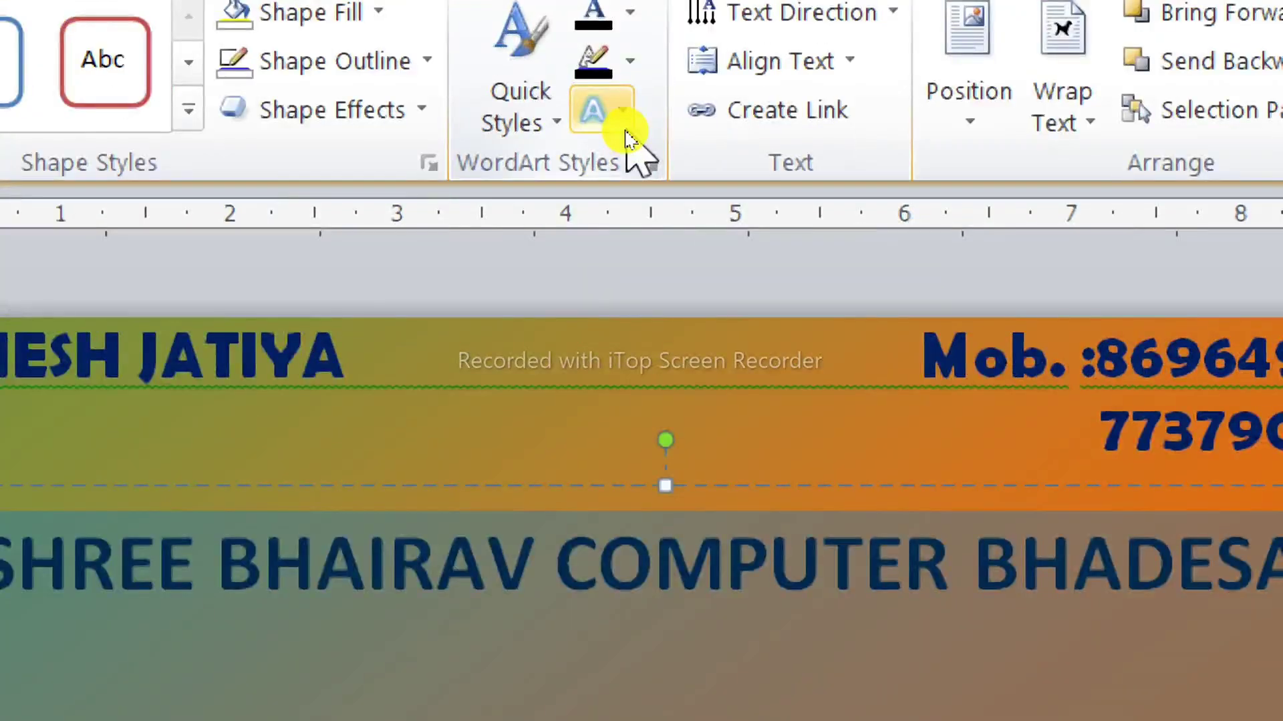
{"action": "left_click", "coordinate": [616, 115]}
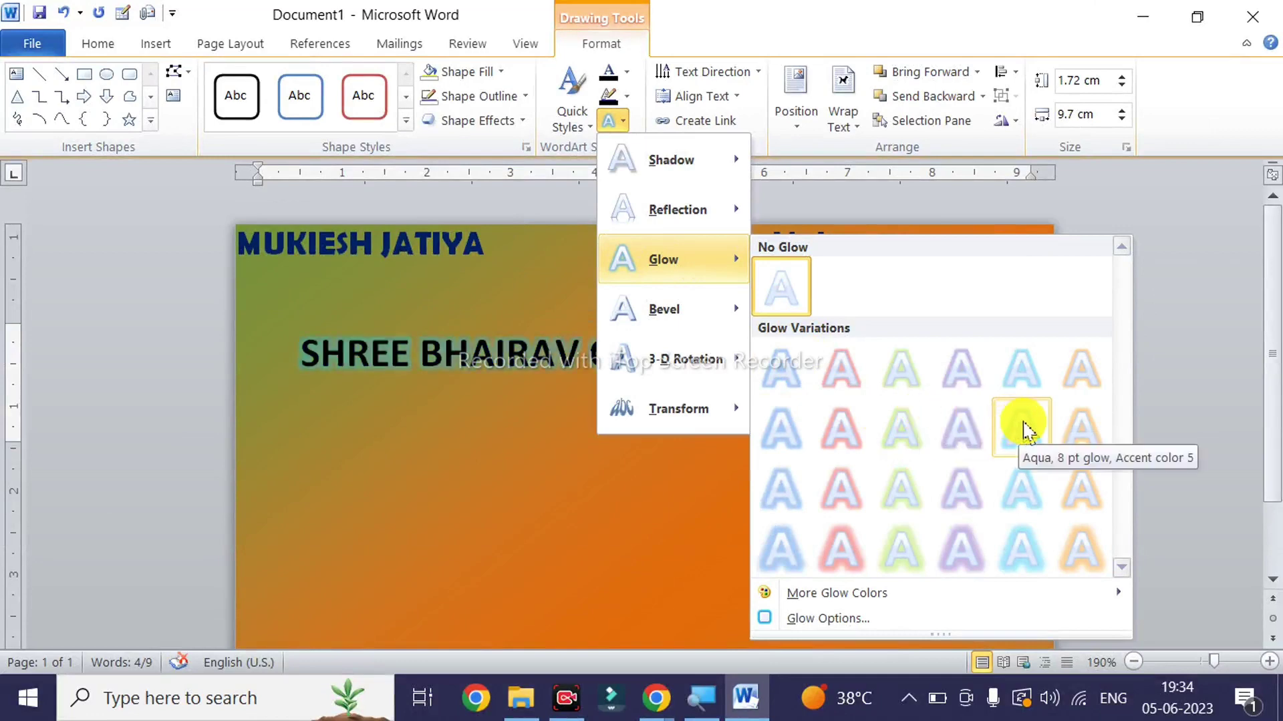
{"action": "left_click", "coordinate": [1004, 452]}
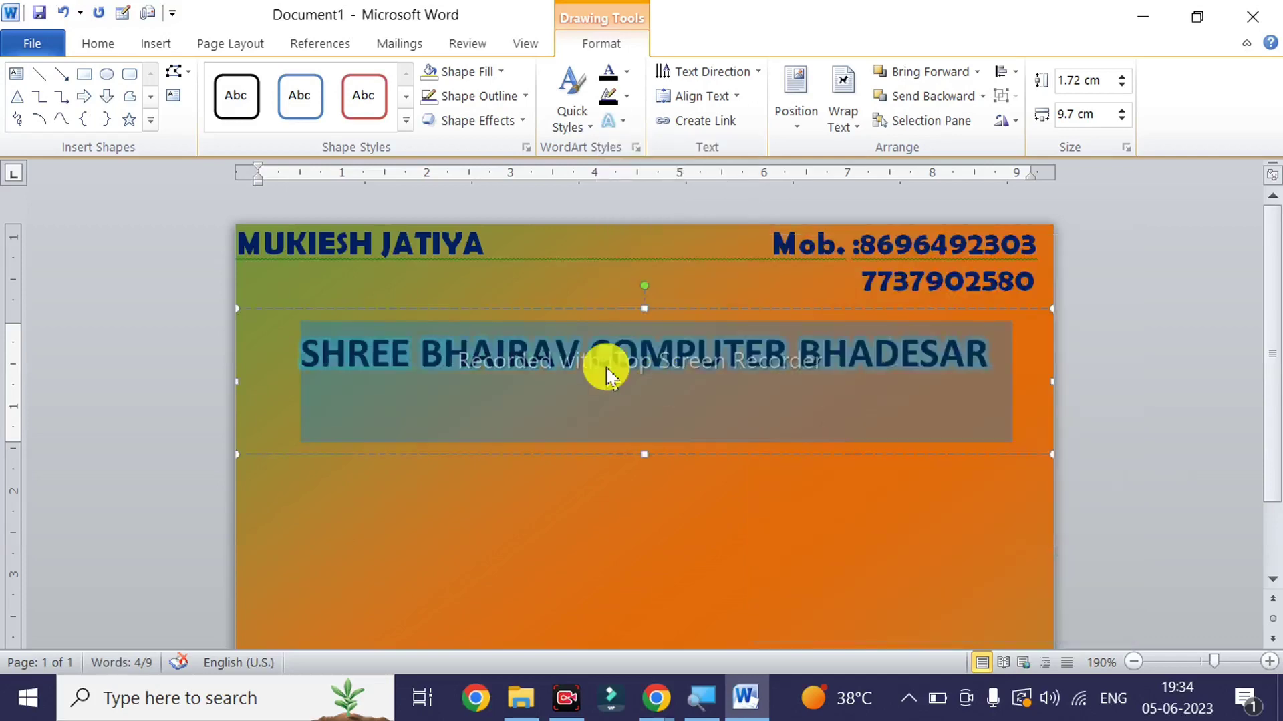
Apply a light blue text effect style to the shop name
{"action": "left_click", "coordinate": [107, 43]}
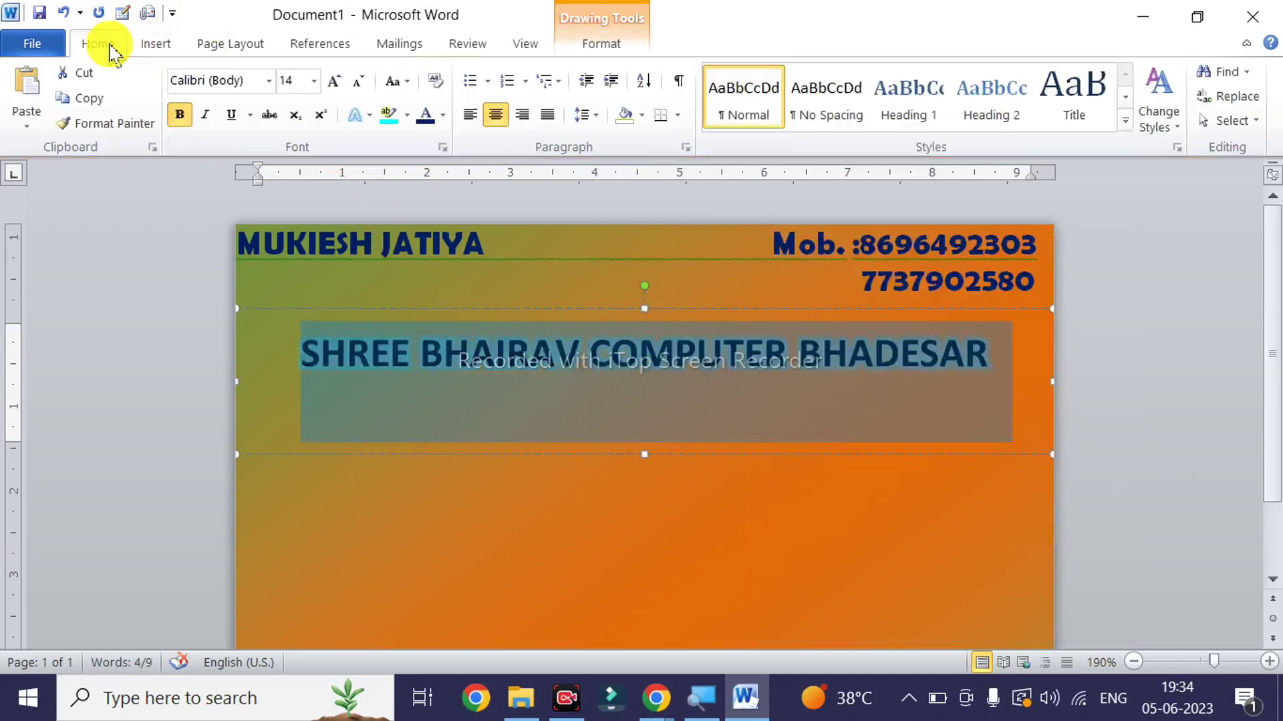
{"action": "left_click", "coordinate": [370, 115]}
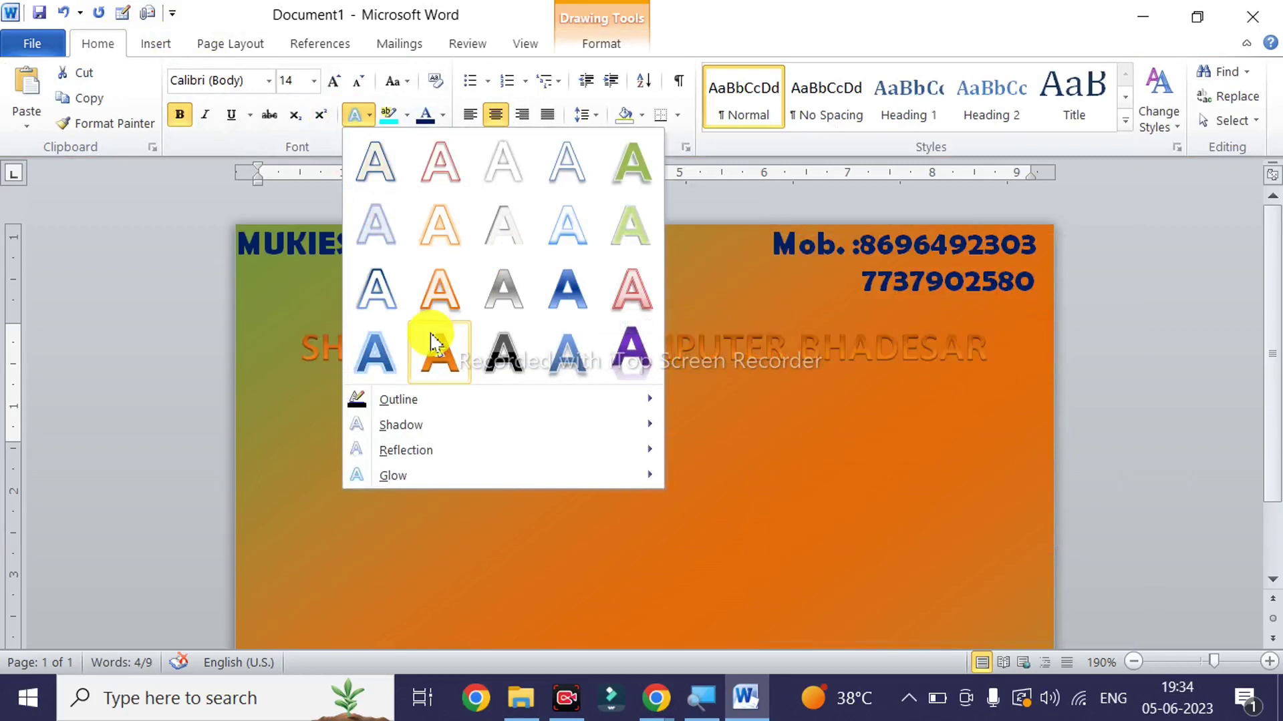
{"action": "left_click", "coordinate": [573, 237]}
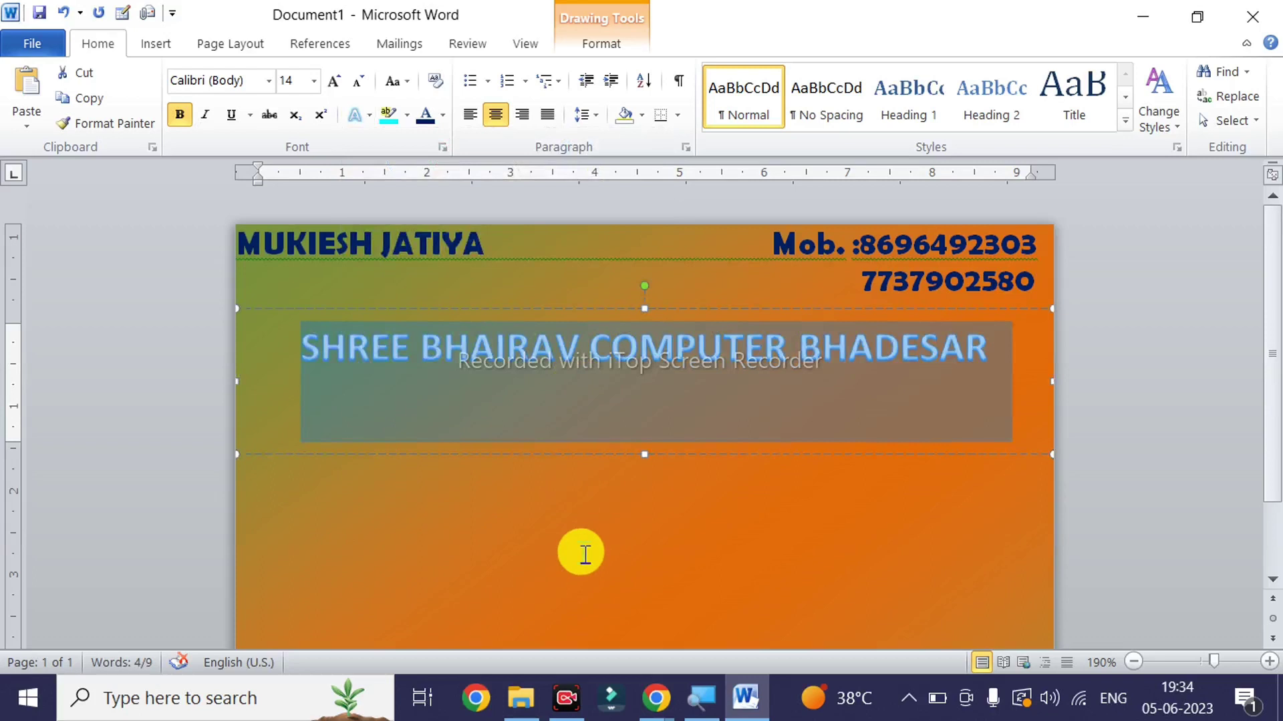
{"action": "left_click", "coordinate": [595, 494]}
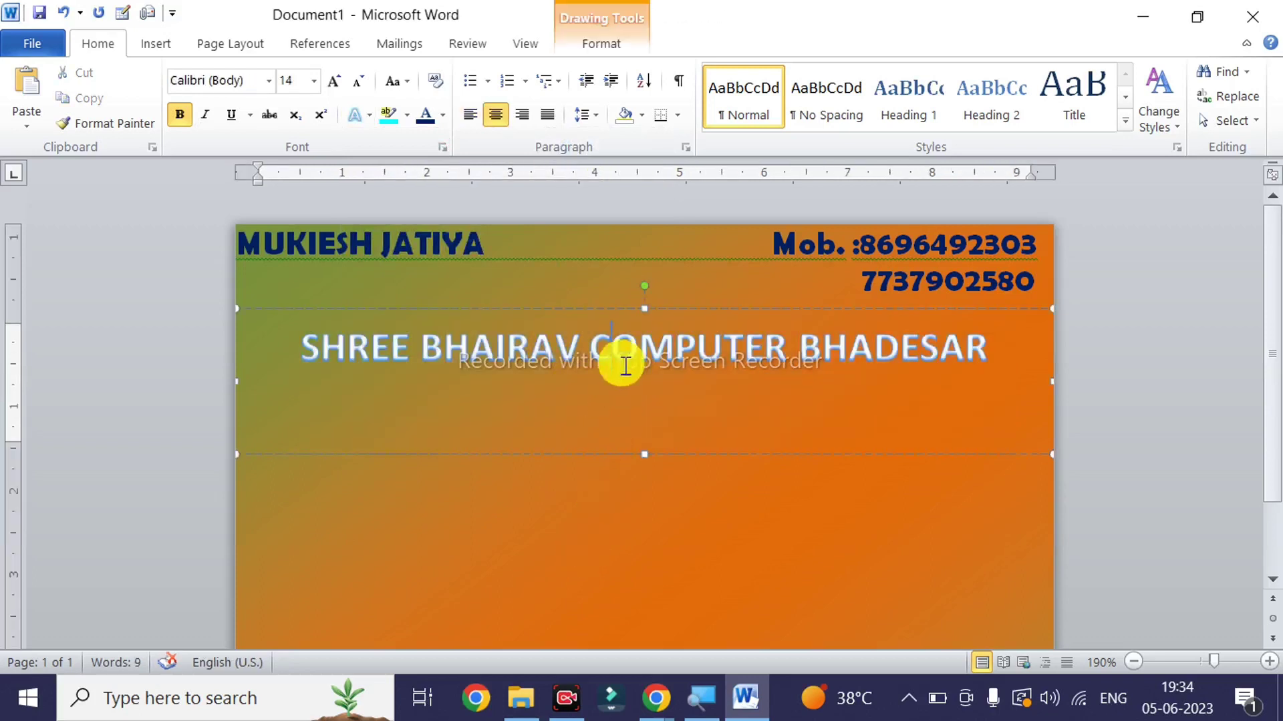
Shrink the shop-name box to 1.06 cm tall so the name sits right under the mobile numbers
{"action": "left_click", "coordinate": [593, 309]}
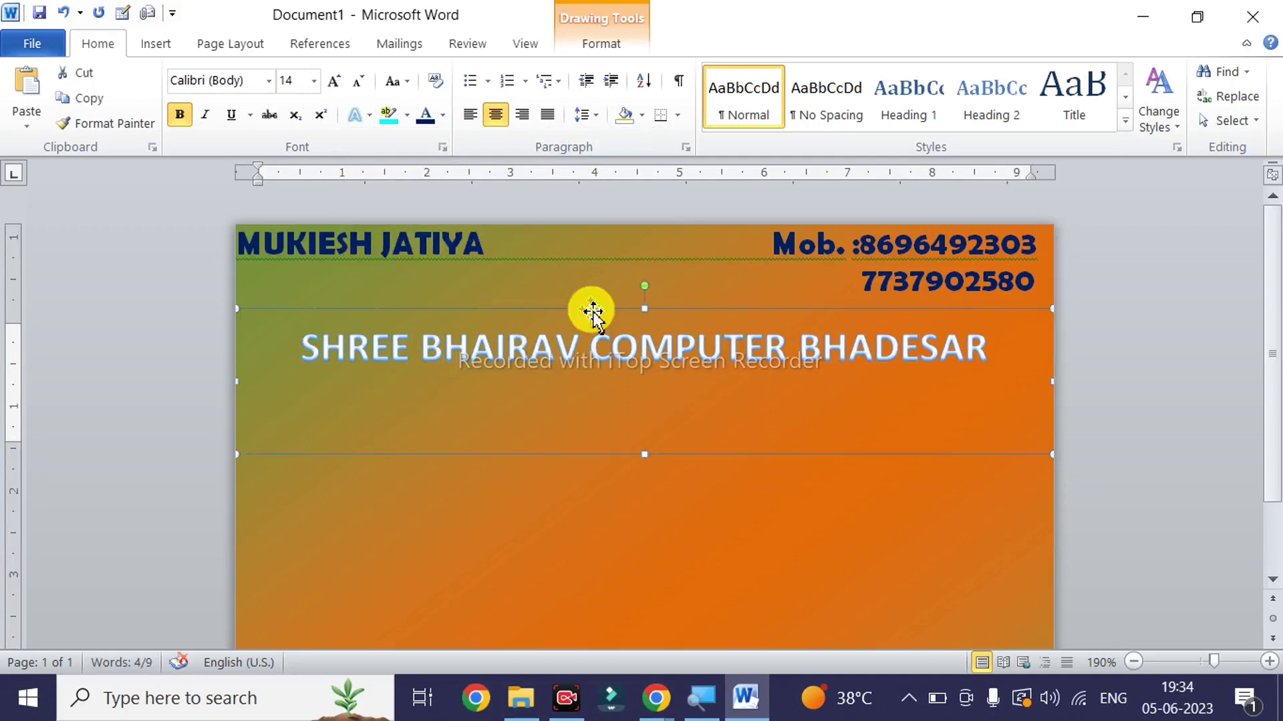
{"action": "left_click", "coordinate": [592, 309]}
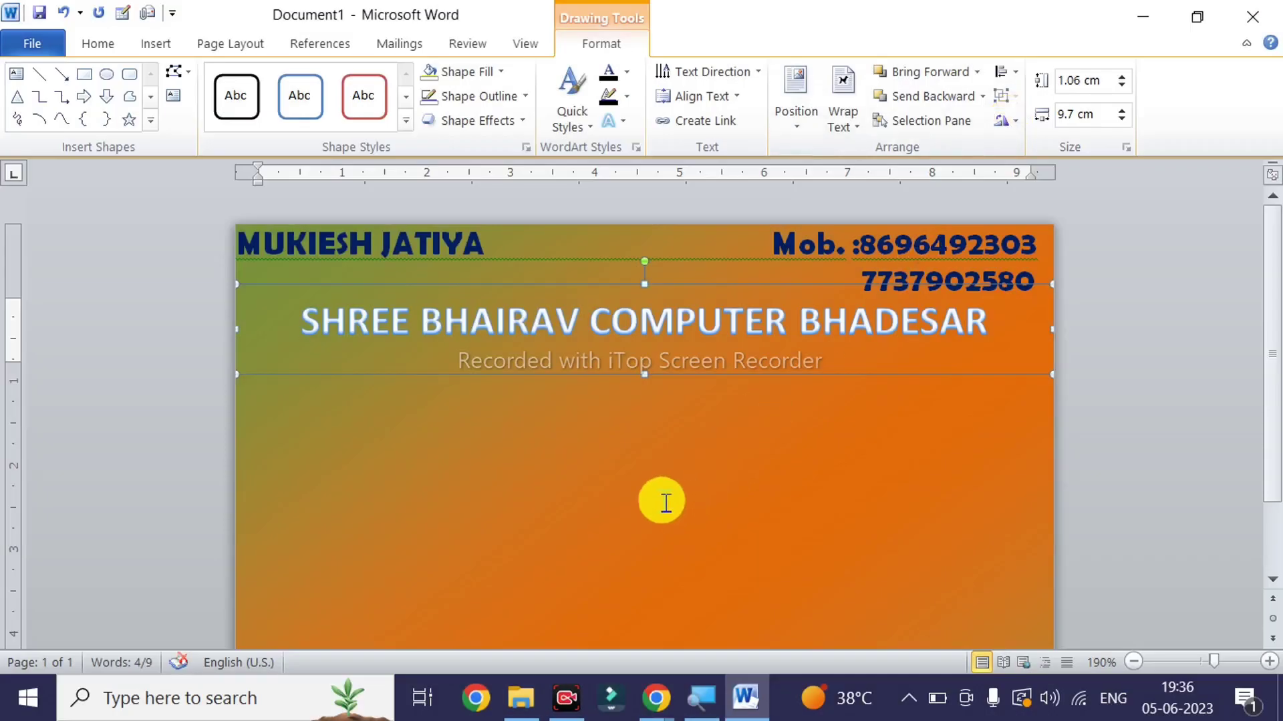
{"action": "left_click", "coordinate": [666, 502]}
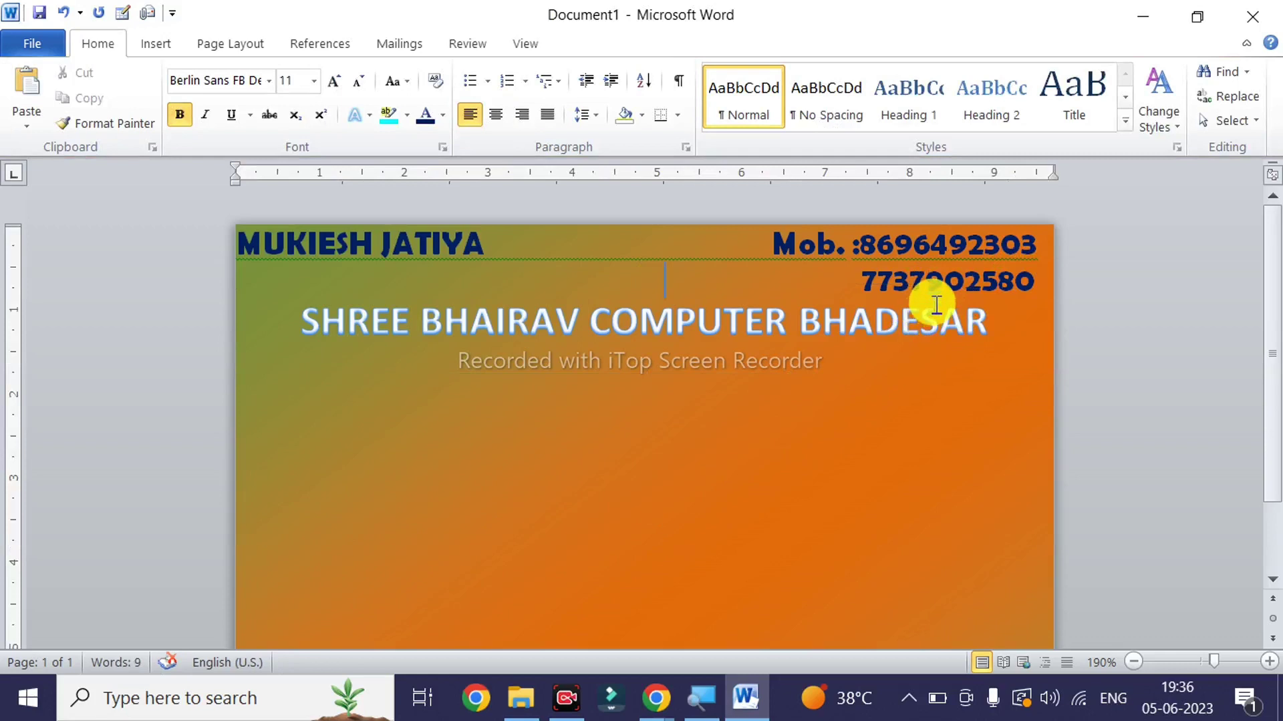
Reduce both mobile number lines to font size 9
{"action": "left_click", "coordinate": [942, 282]}
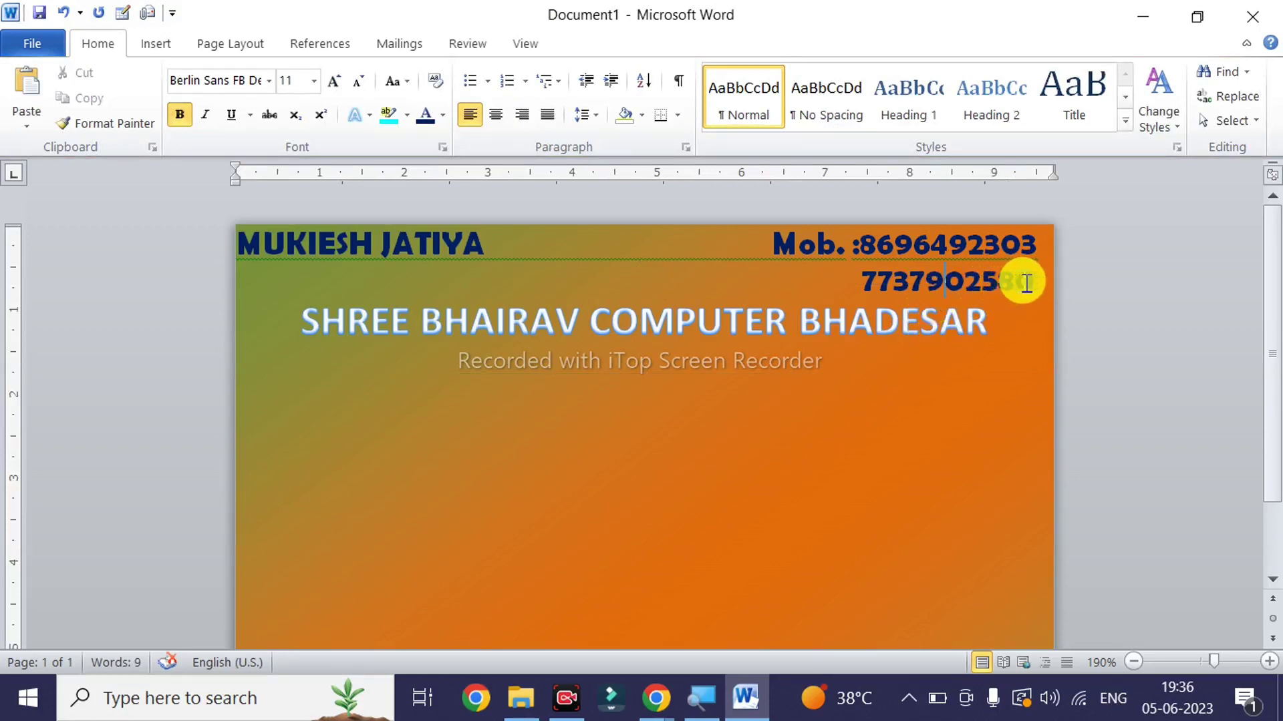
{"action": "left_click_drag", "start_coordinate": [1026, 283], "coordinate": [881, 268]}
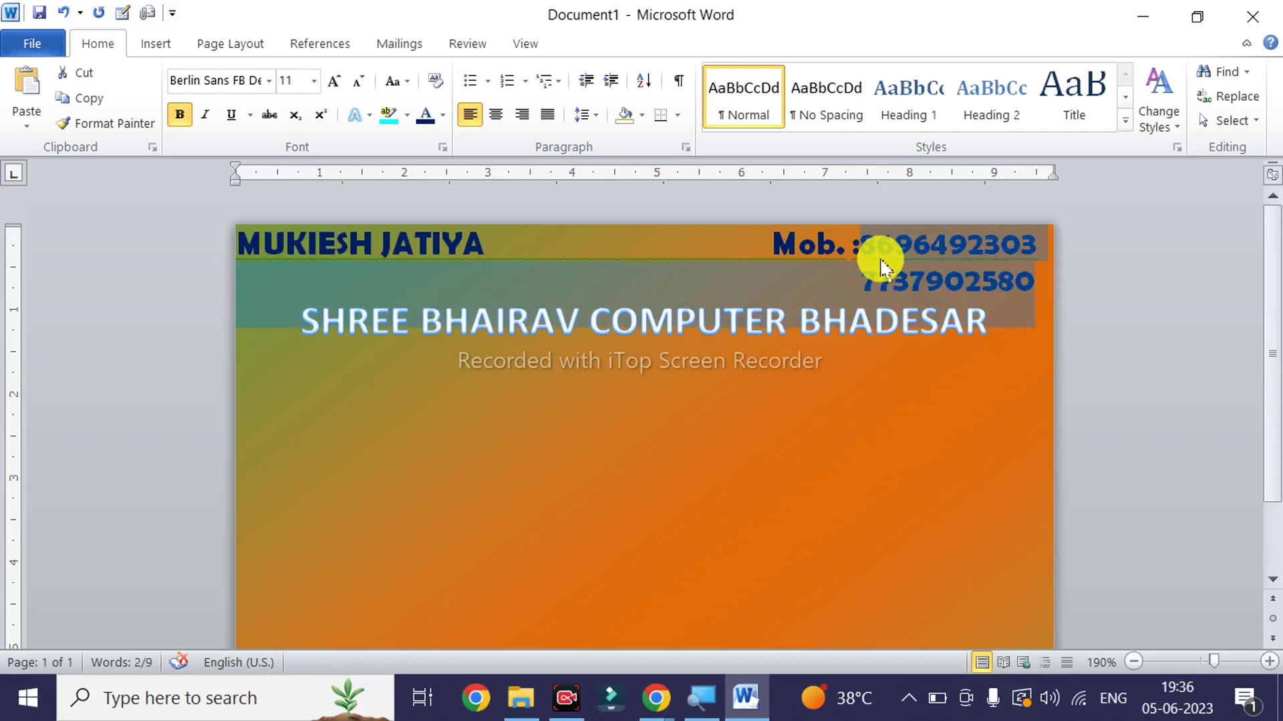
{"action": "key", "text": "ctrl+bracketleft"}
{"action": "key", "text": "ctrl+bracketleft"}
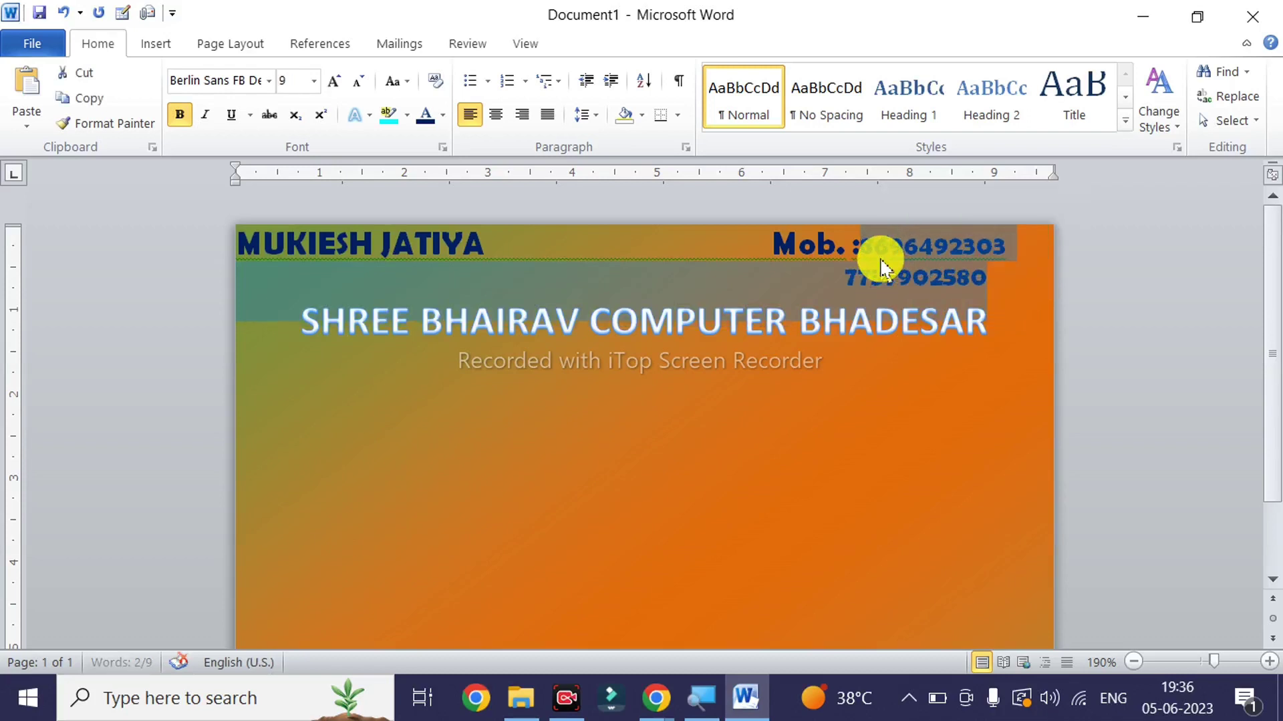
{"action": "left_click", "coordinate": [818, 266]}
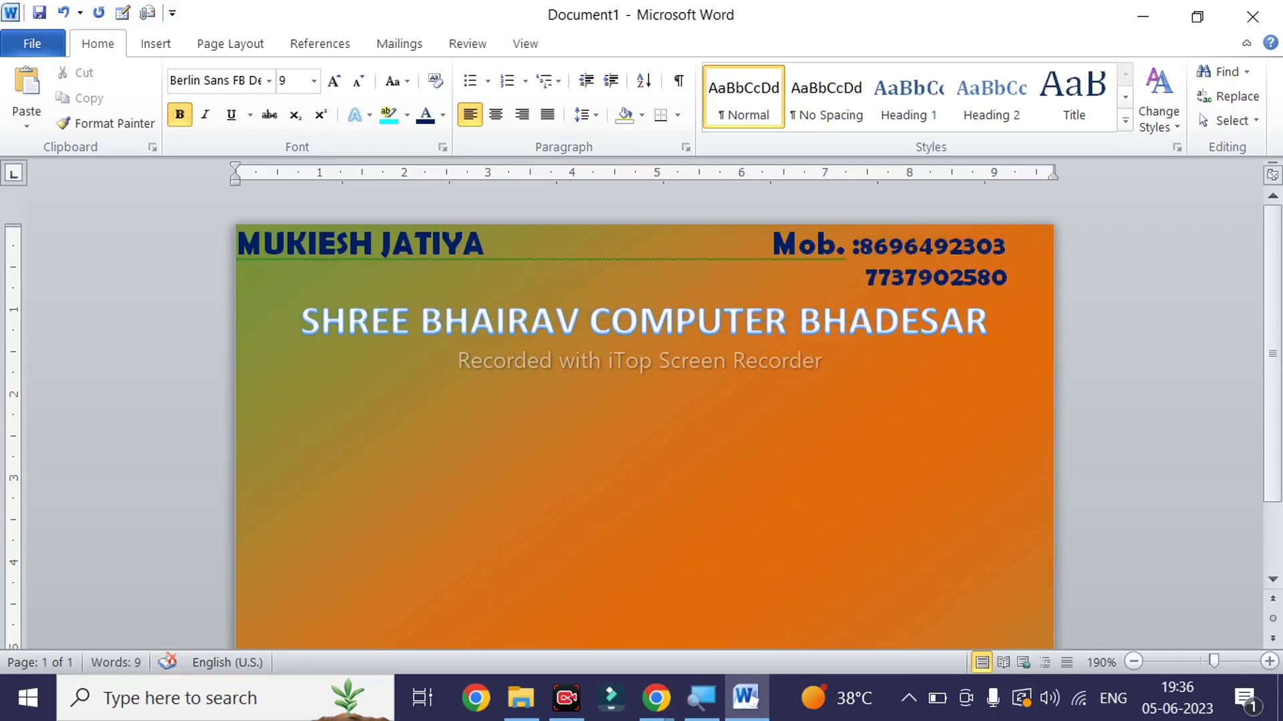
{"action": "left_click", "coordinate": [850, 366]}
{"action": "left_click", "coordinate": [777, 488]}
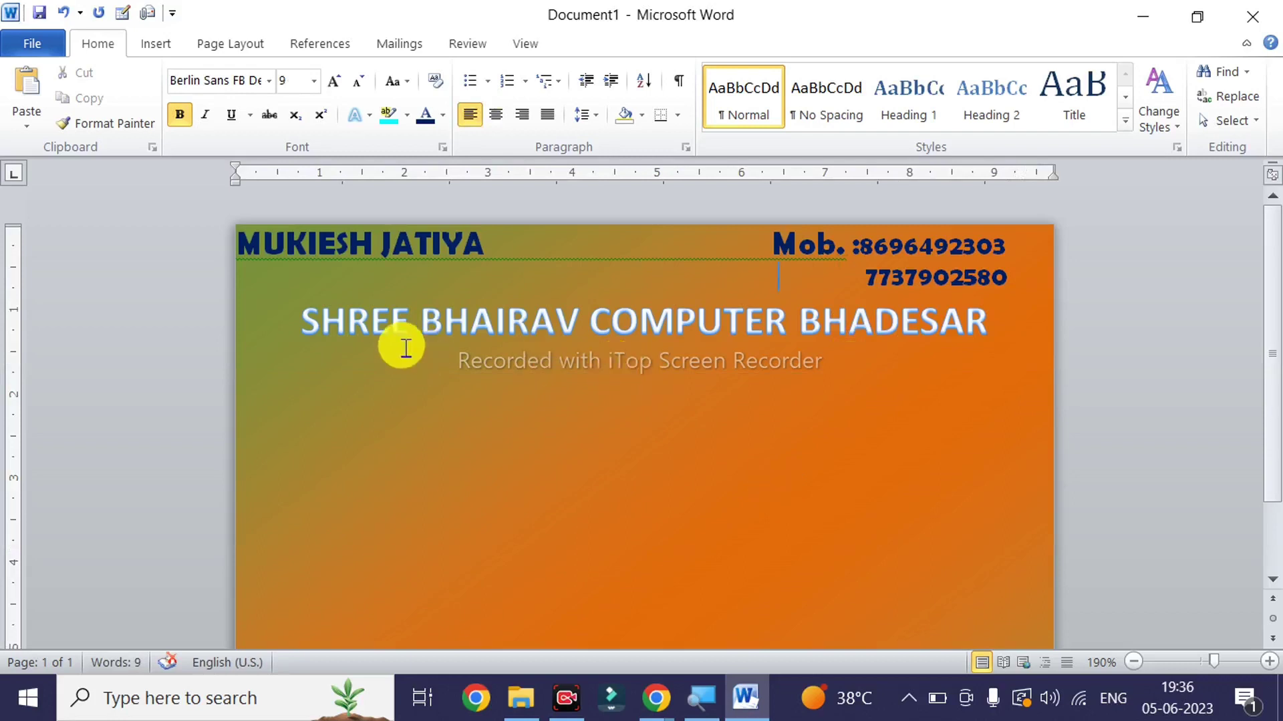
Draw a second text box below the shop name and start typing the RS-CIT tagline
{"action": "left_click", "coordinate": [144, 47]}
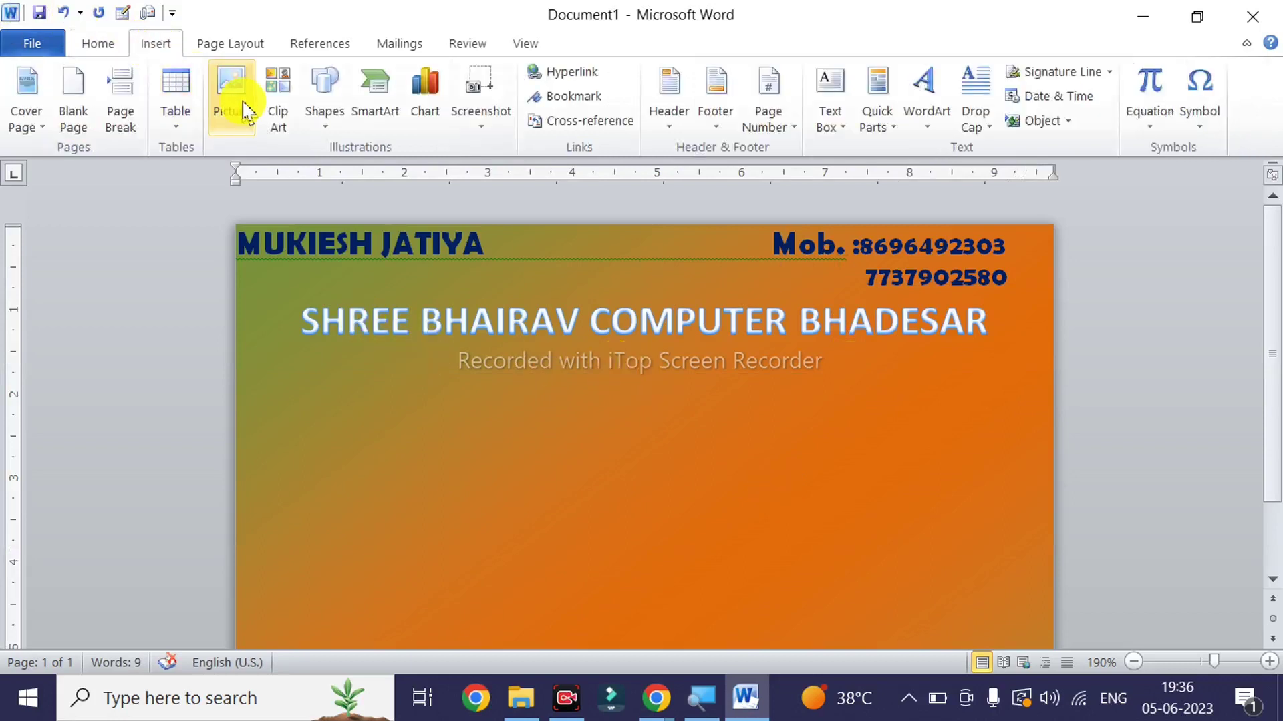
{"action": "left_click", "coordinate": [325, 120]}
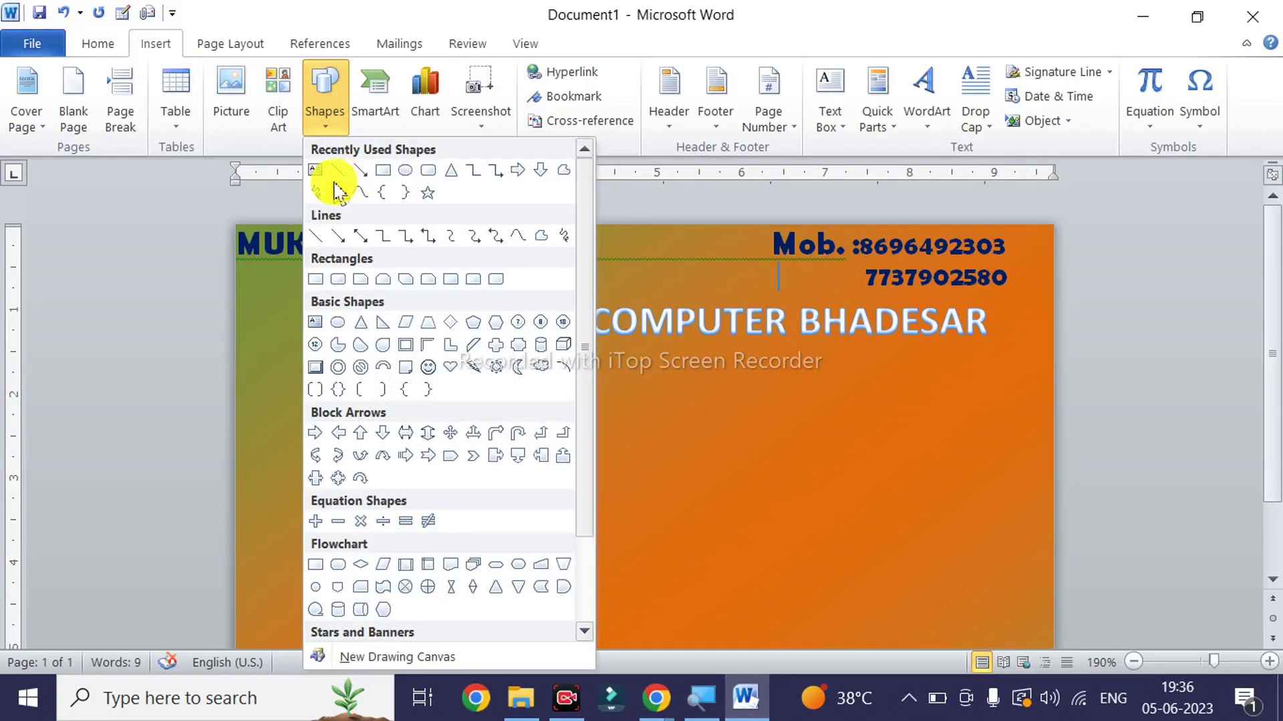
{"action": "left_click", "coordinate": [313, 172]}
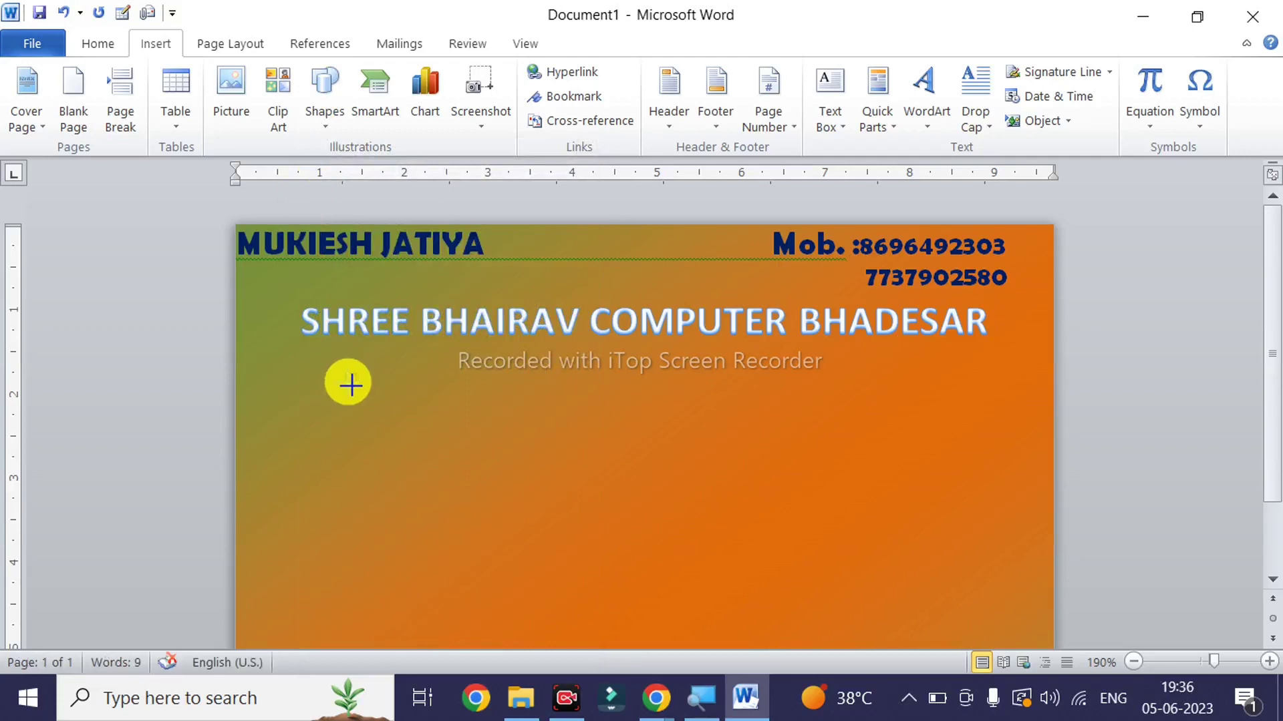
{"action": "left_click_drag", "start_coordinate": [345, 374], "coordinate": [972, 453]}
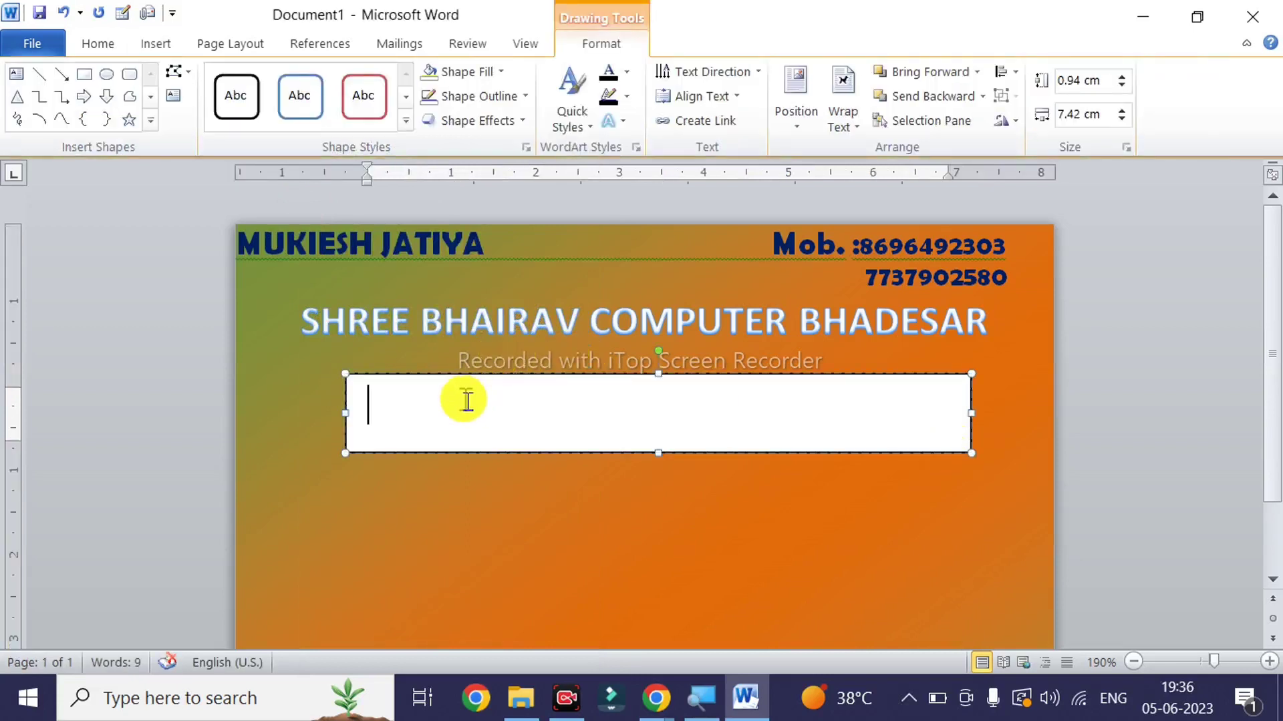
{"action": "type", "text": "rs"}
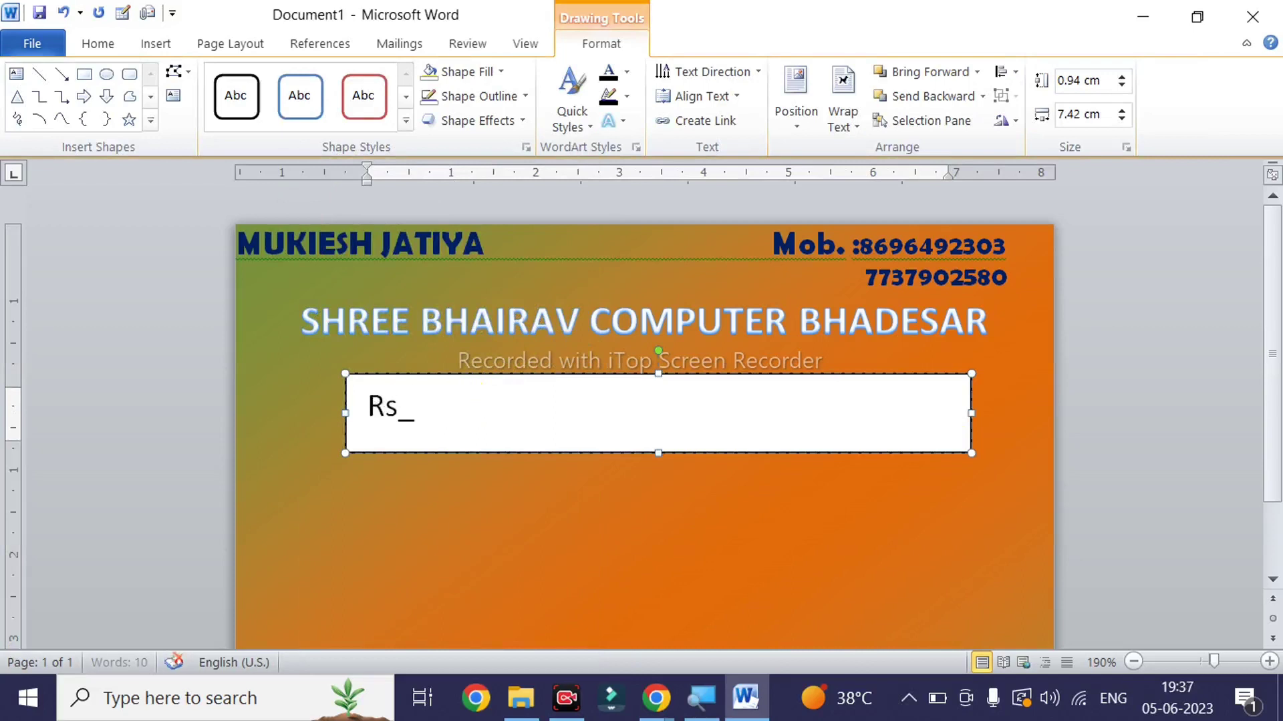
{"action": "key", "text": "BackSpace"}
{"action": "key", "text": "BackSpace"}
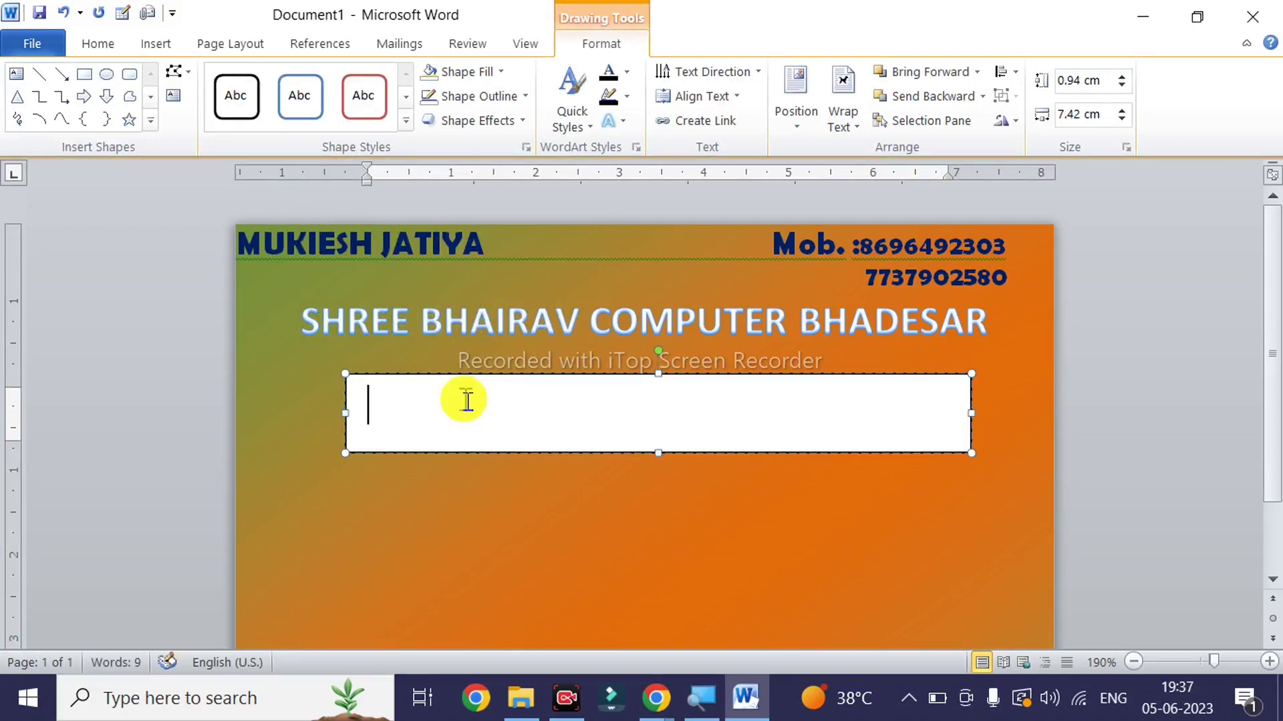
{"action": "type", "text": "RS"}
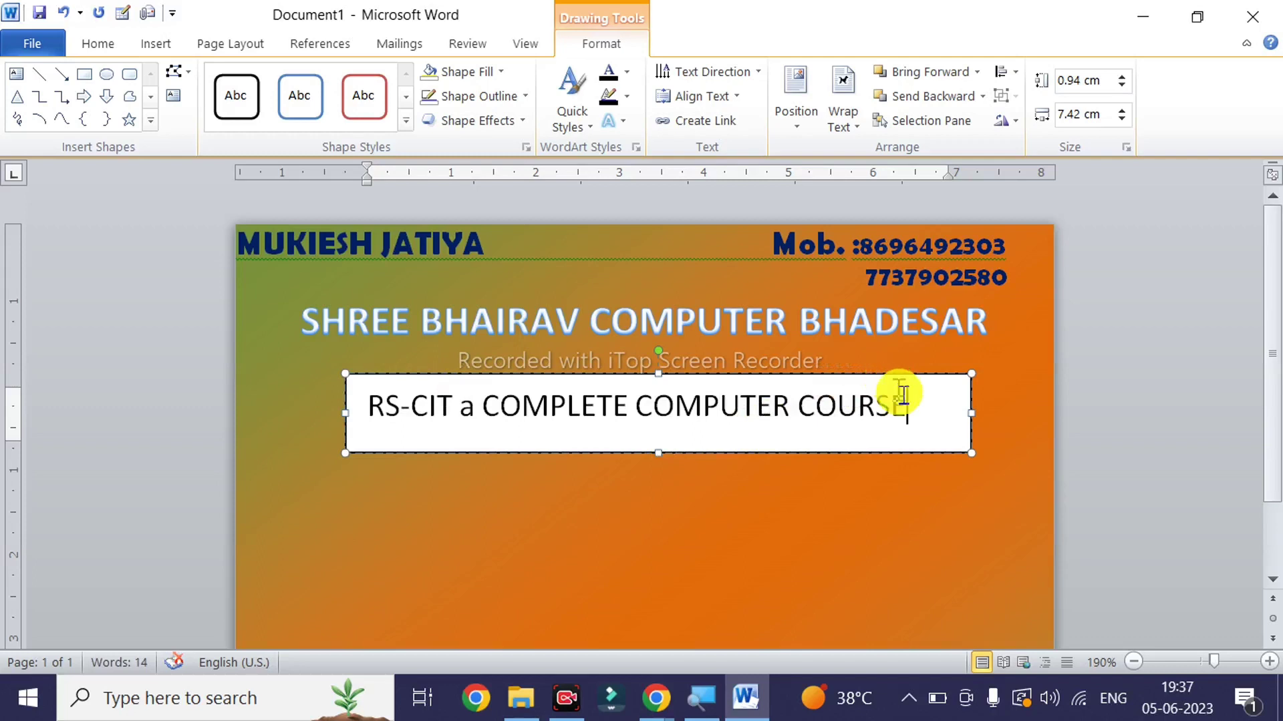
Try Capitalize Each Word on the tagline, then undo and redo to restore the full line
{"action": "left_click_drag", "start_coordinate": [911, 403], "coordinate": [351, 357]}
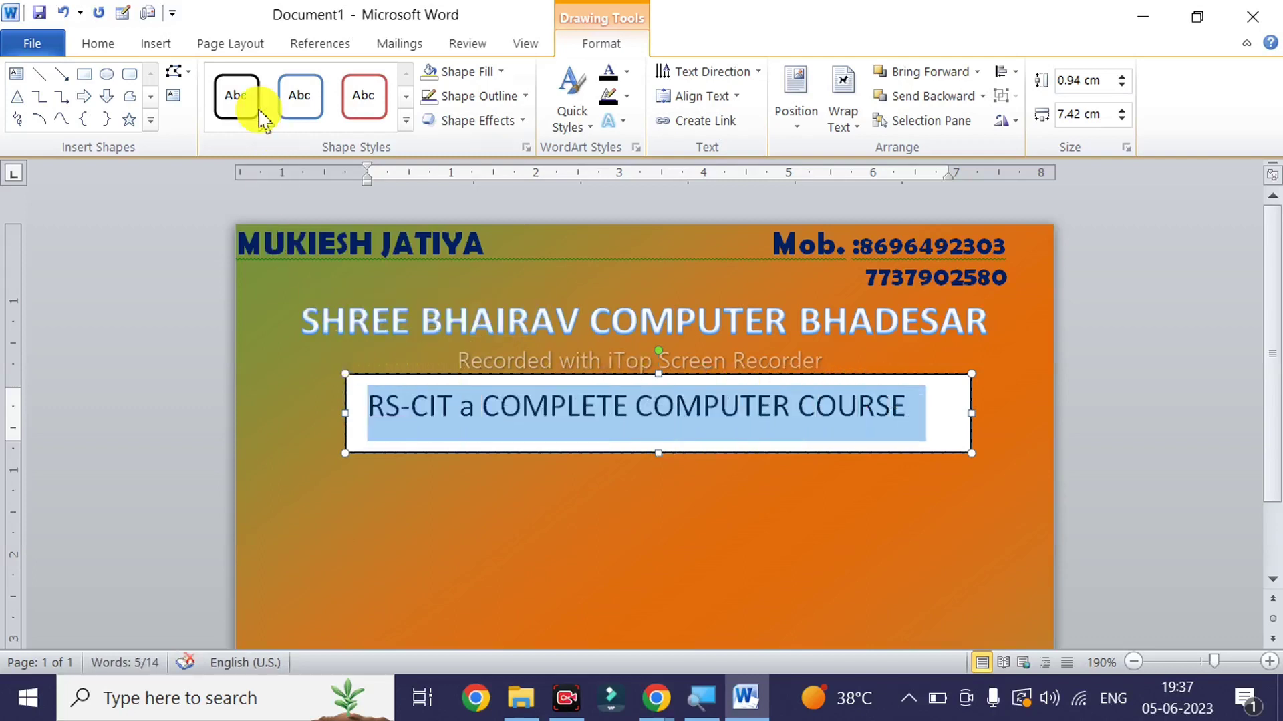
{"action": "left_click", "coordinate": [97, 44]}
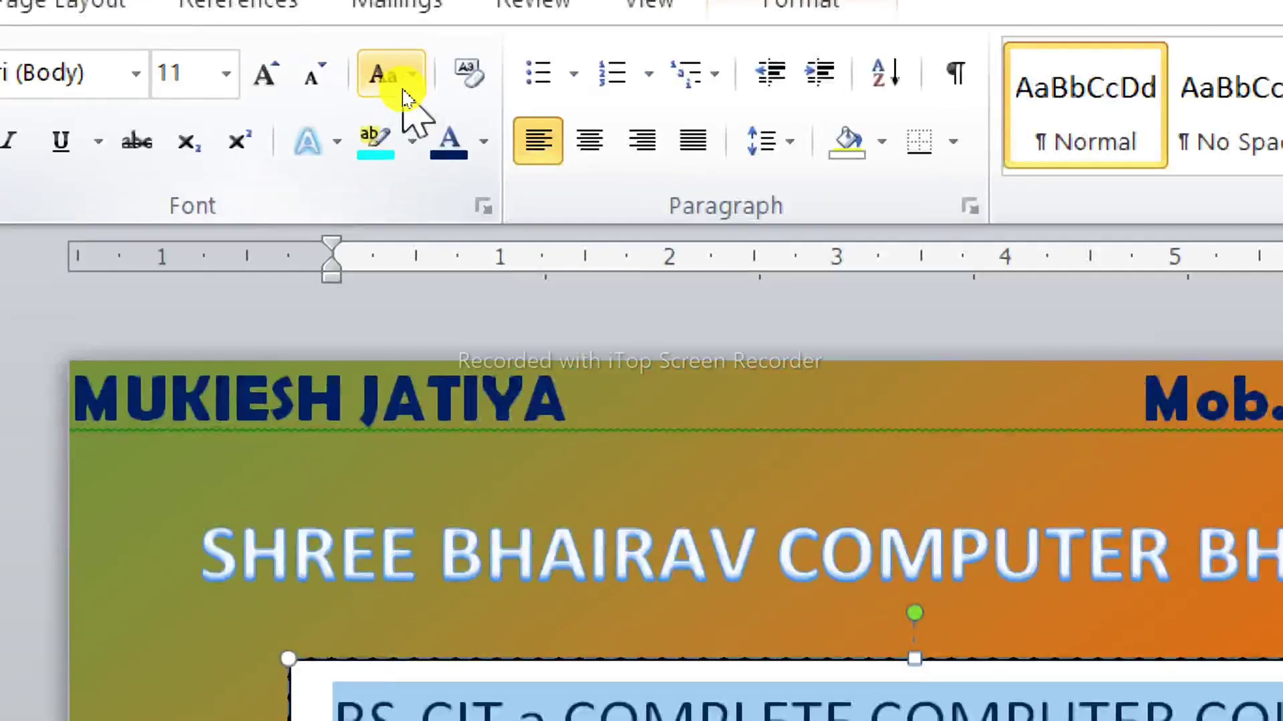
{"action": "left_click", "coordinate": [403, 98]}
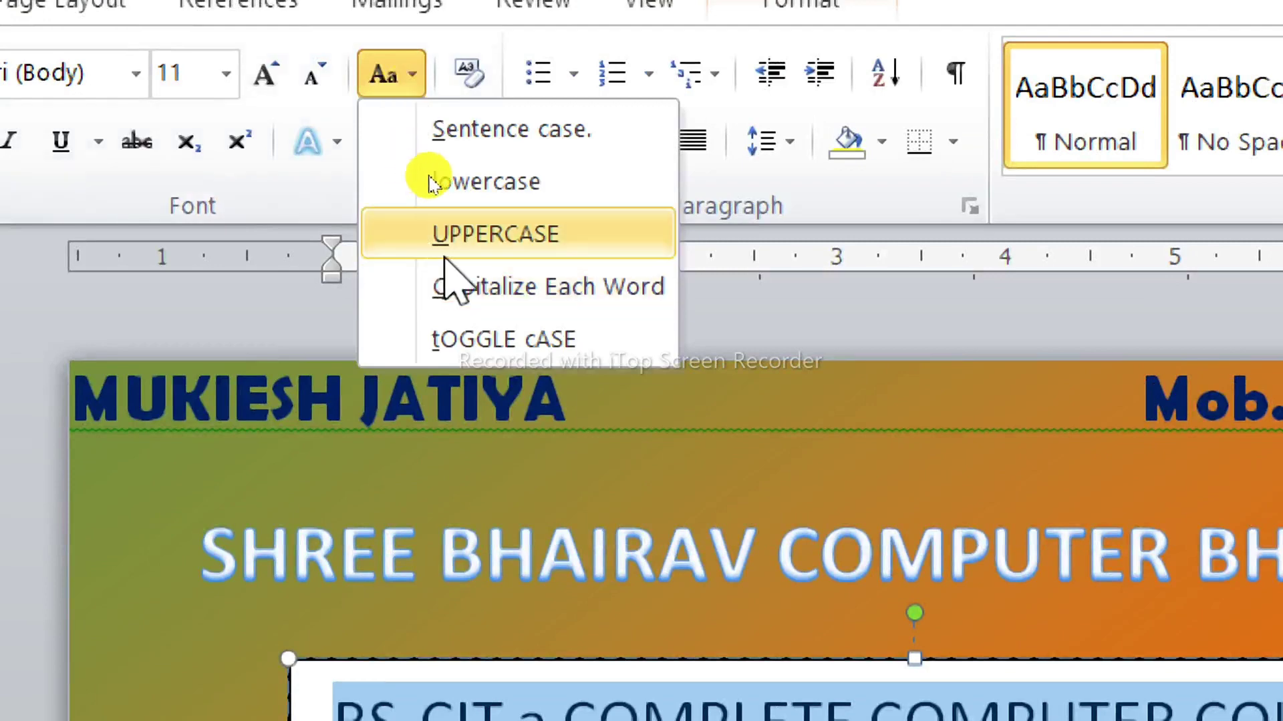
{"action": "left_click", "coordinate": [473, 286]}
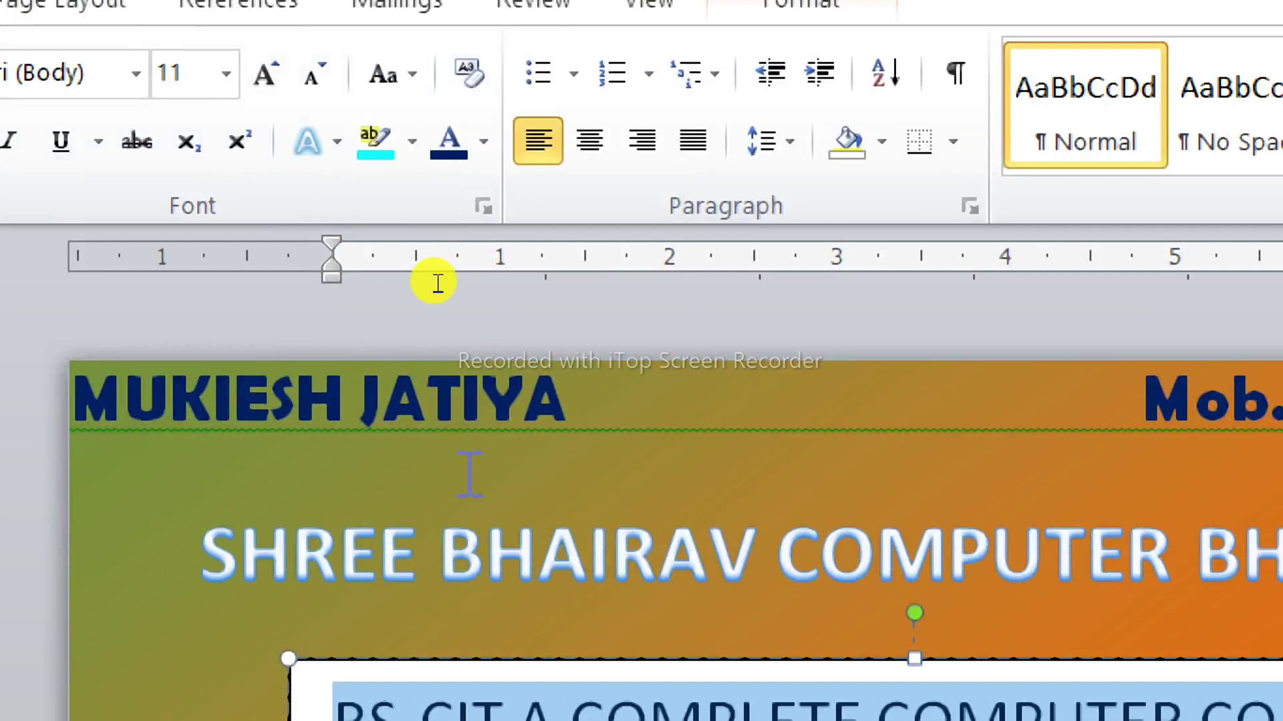
{"action": "key", "text": "Delete"}
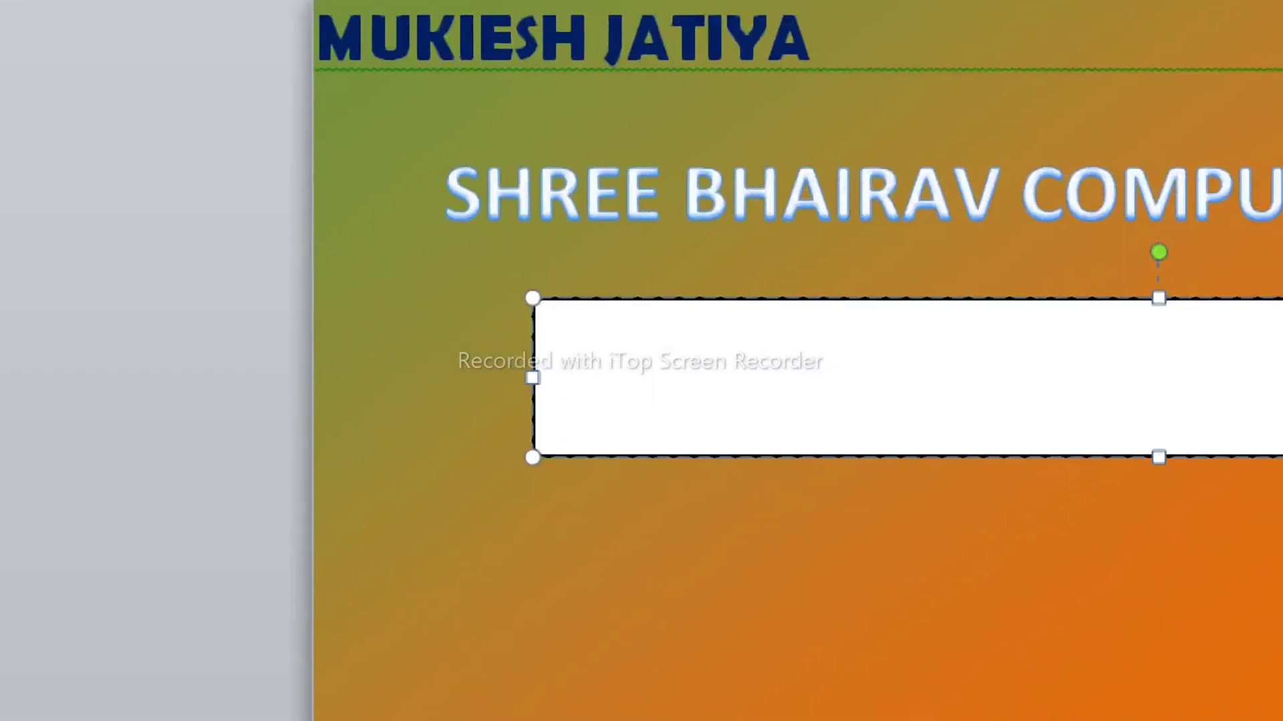
{"action": "key", "text": "ctrl+z"}
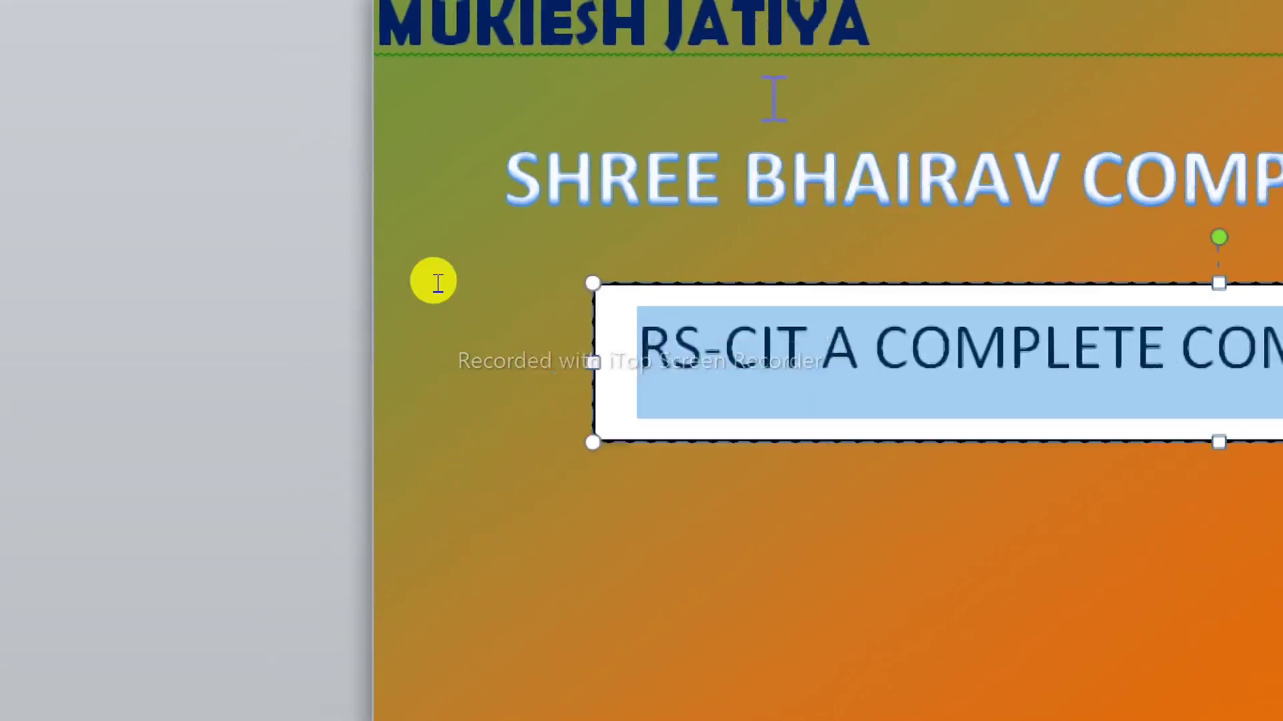
{"action": "key", "text": "ctrl+z"}
{"action": "key", "text": "ctrl+y"}
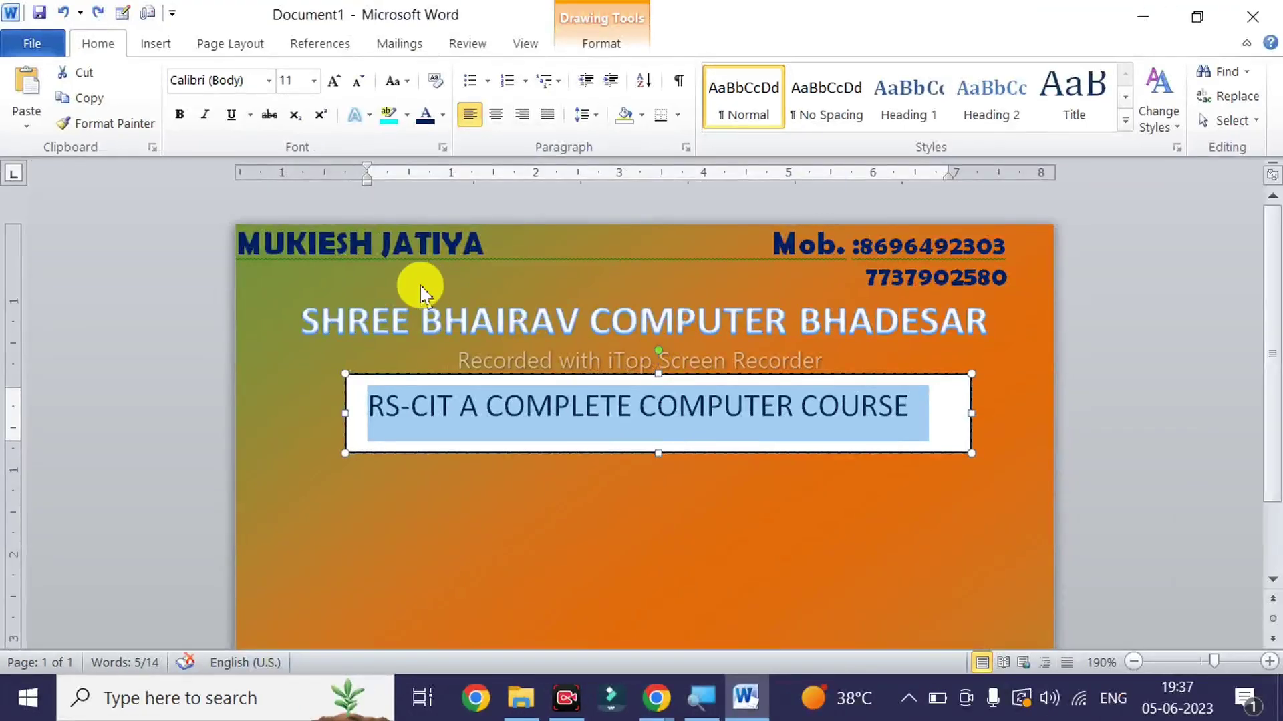
{"action": "key", "text": "Delete"}
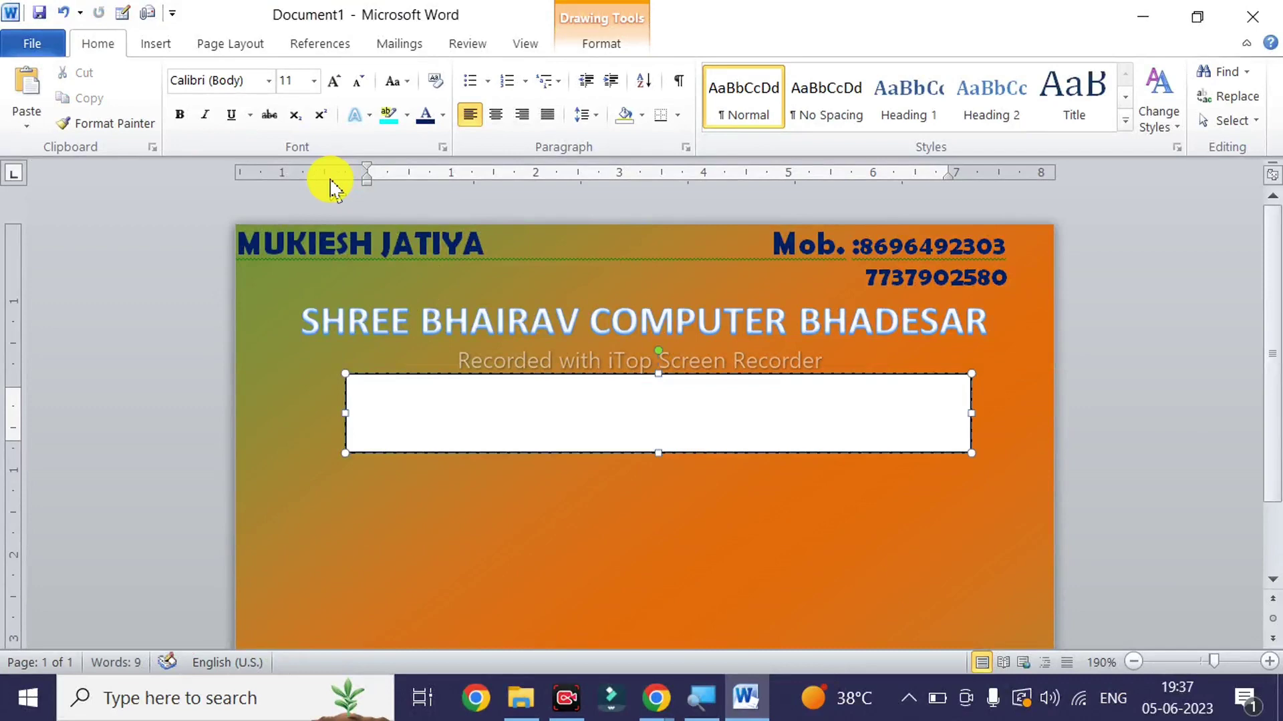
{"action": "key", "text": "ctrl+z"}
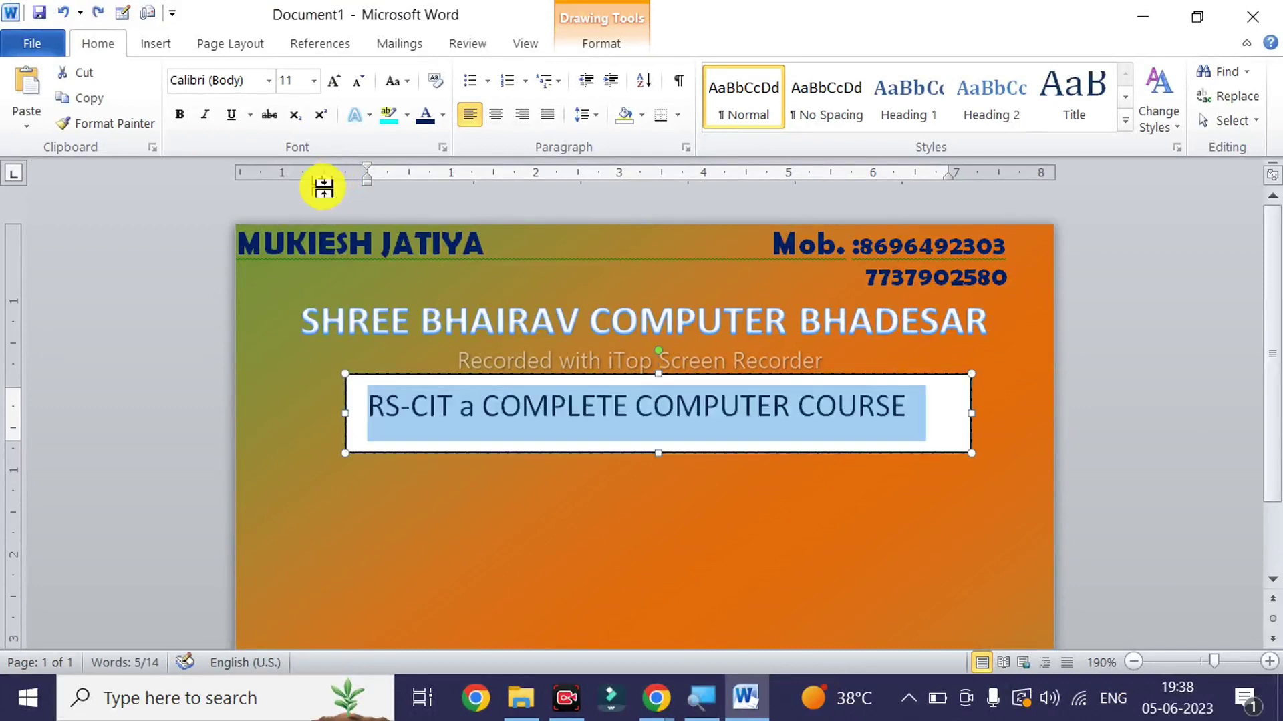
{"action": "key", "text": "ctrl+z"}
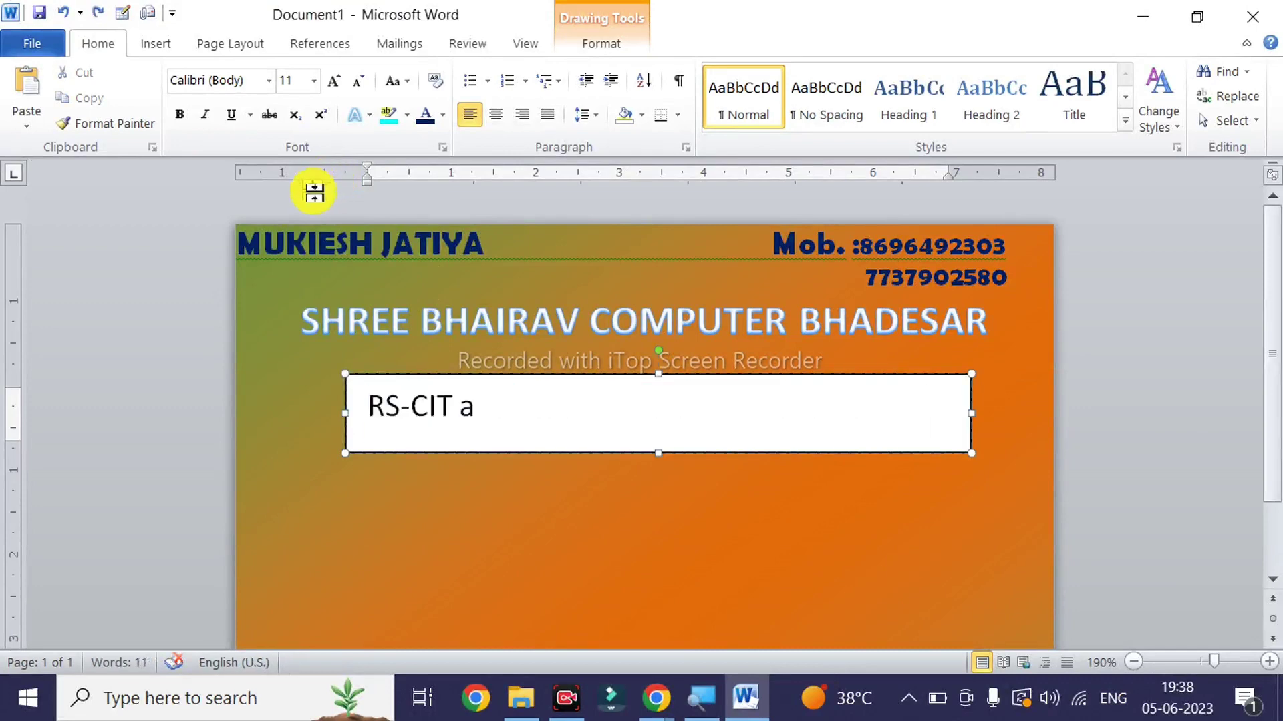
{"action": "key", "text": "ctrl+y"}
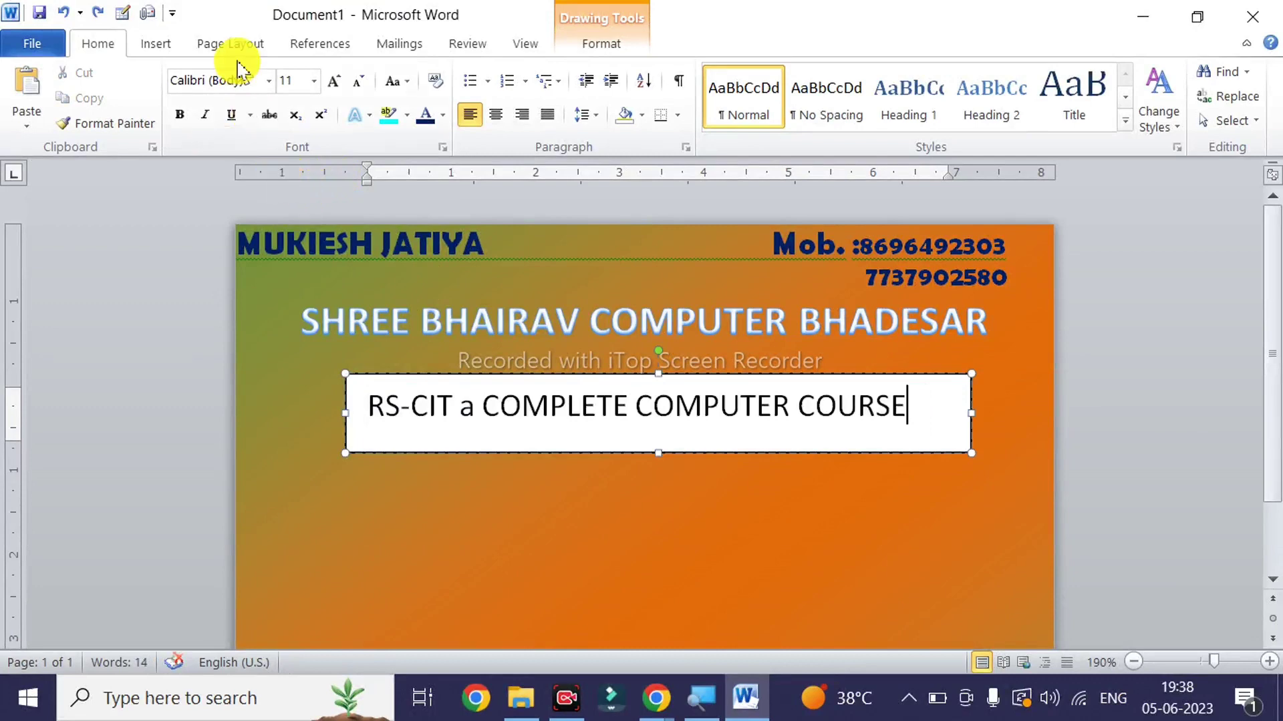
Change the tagline to UPPERCASE, then Capitalize Each Word, giving 'Rs-Cit A Complete Computer Course'
{"action": "double_click", "coordinate": [491, 407]}
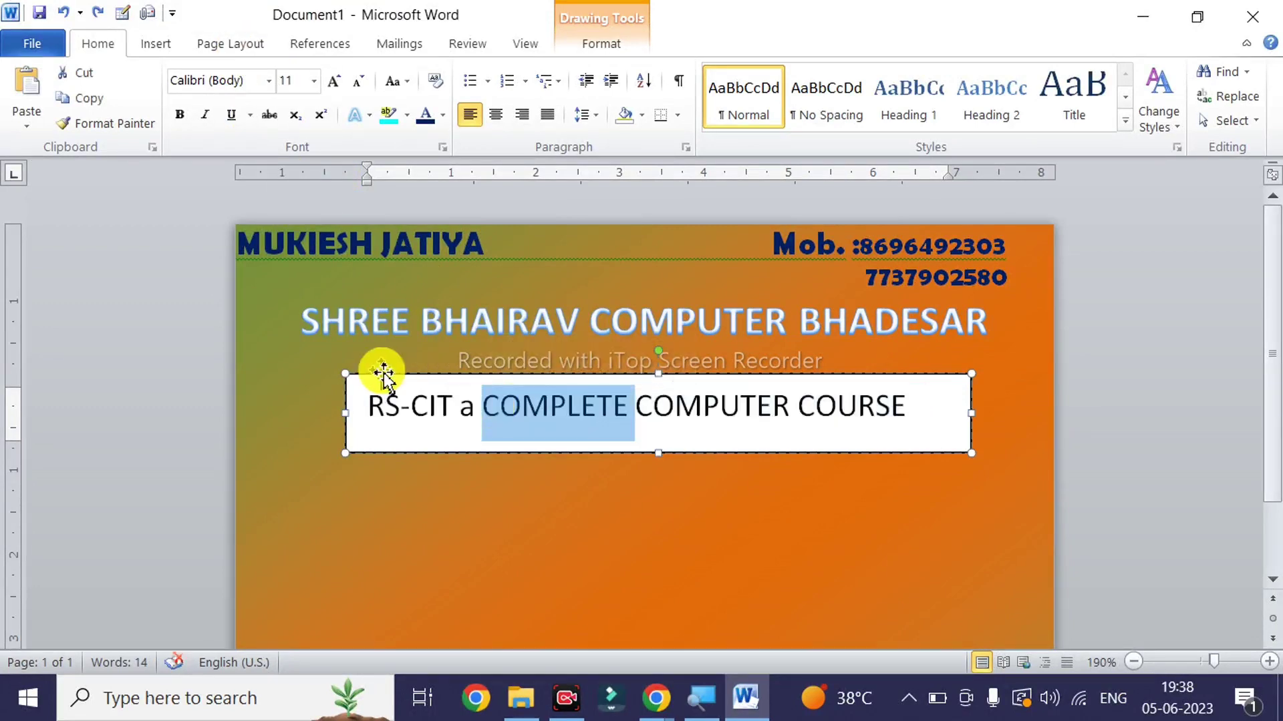
{"action": "triple_click", "coordinate": [428, 407]}
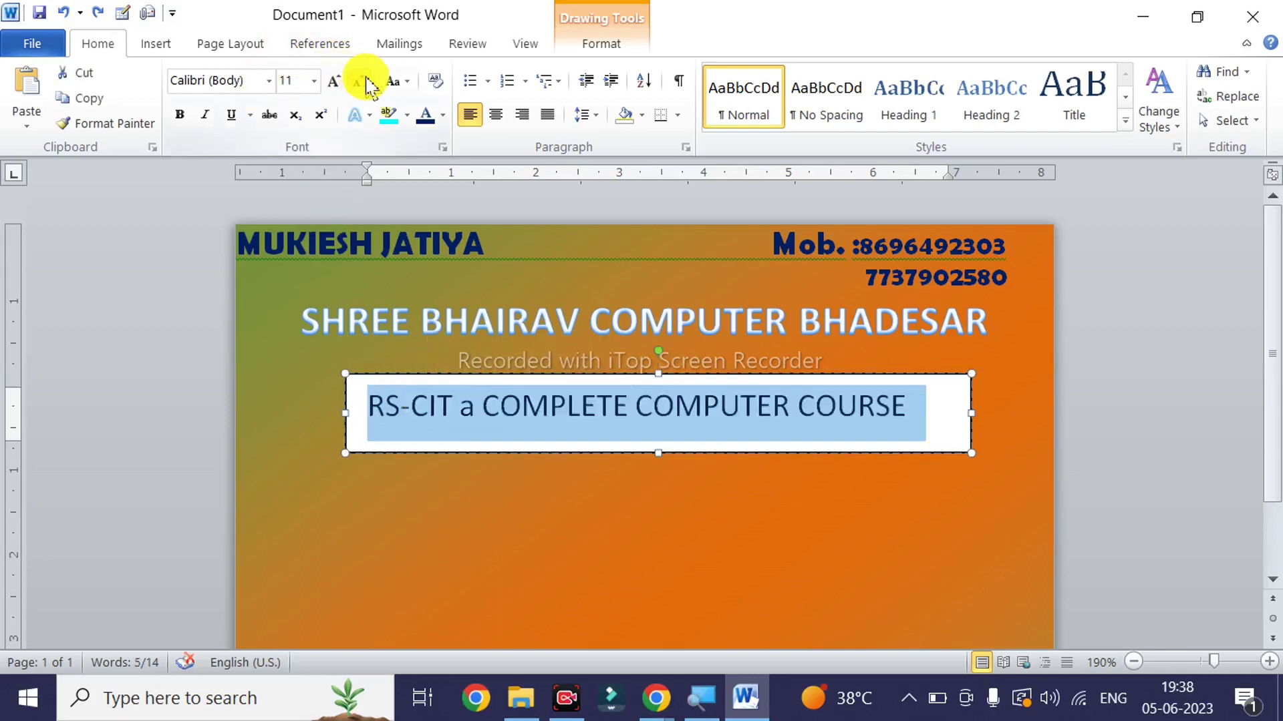
{"action": "left_click", "coordinate": [394, 81]}
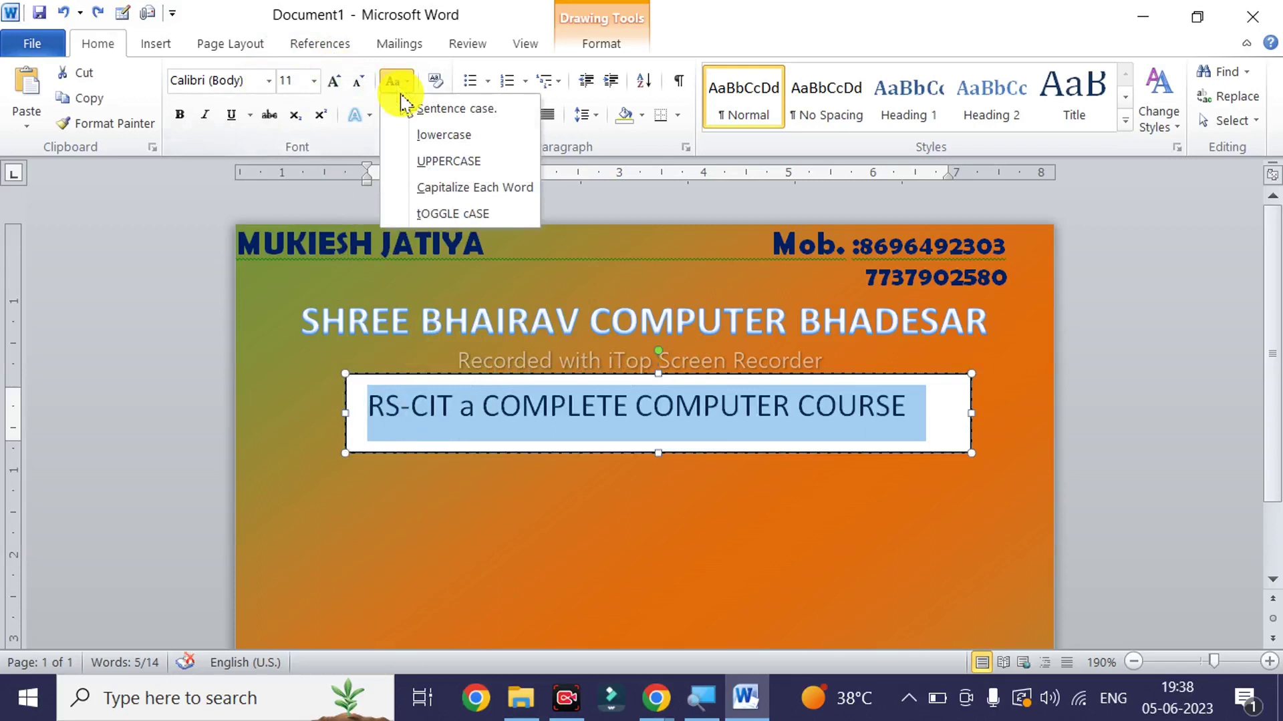
{"action": "left_click", "coordinate": [425, 163]}
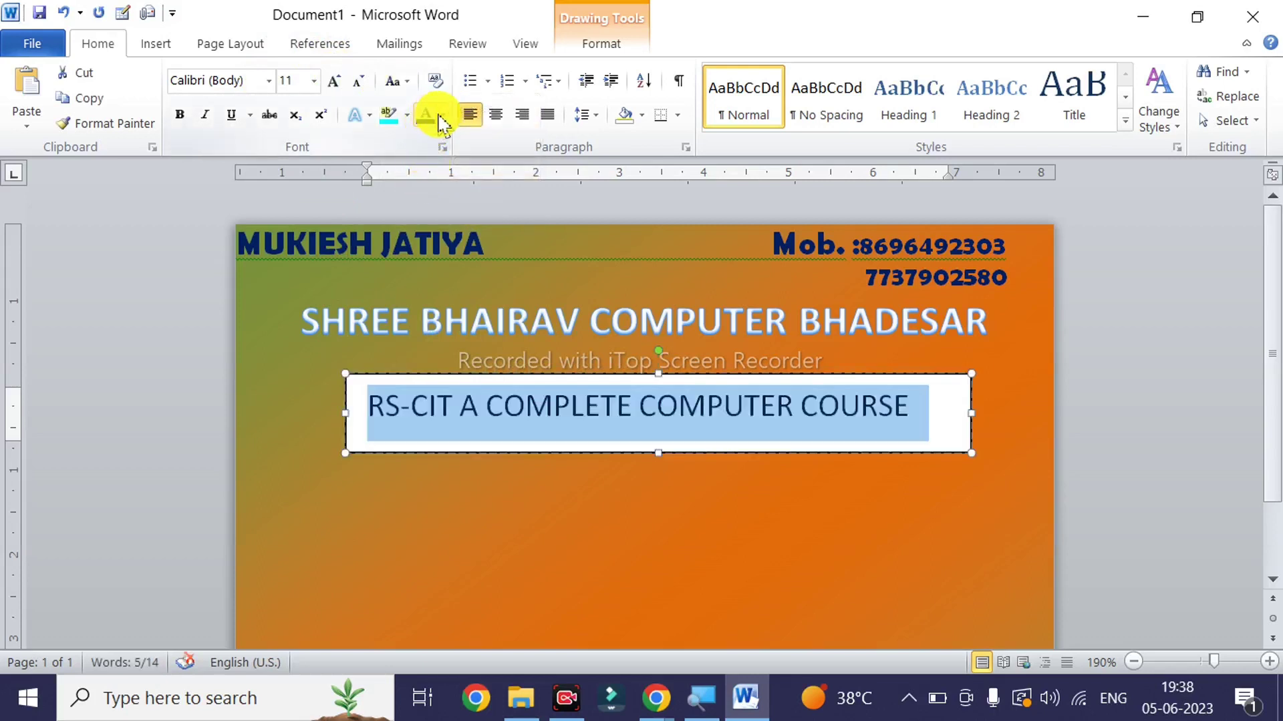
{"action": "left_click", "coordinate": [403, 82]}
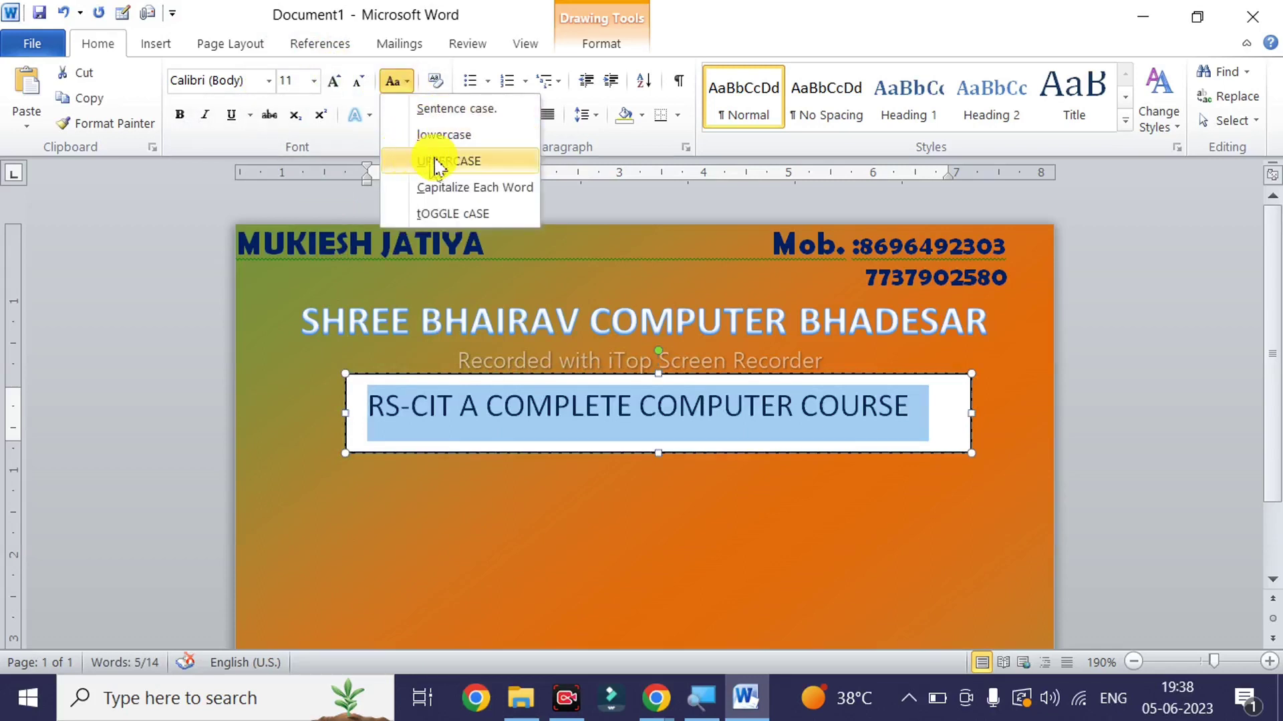
{"action": "left_click", "coordinate": [461, 188]}
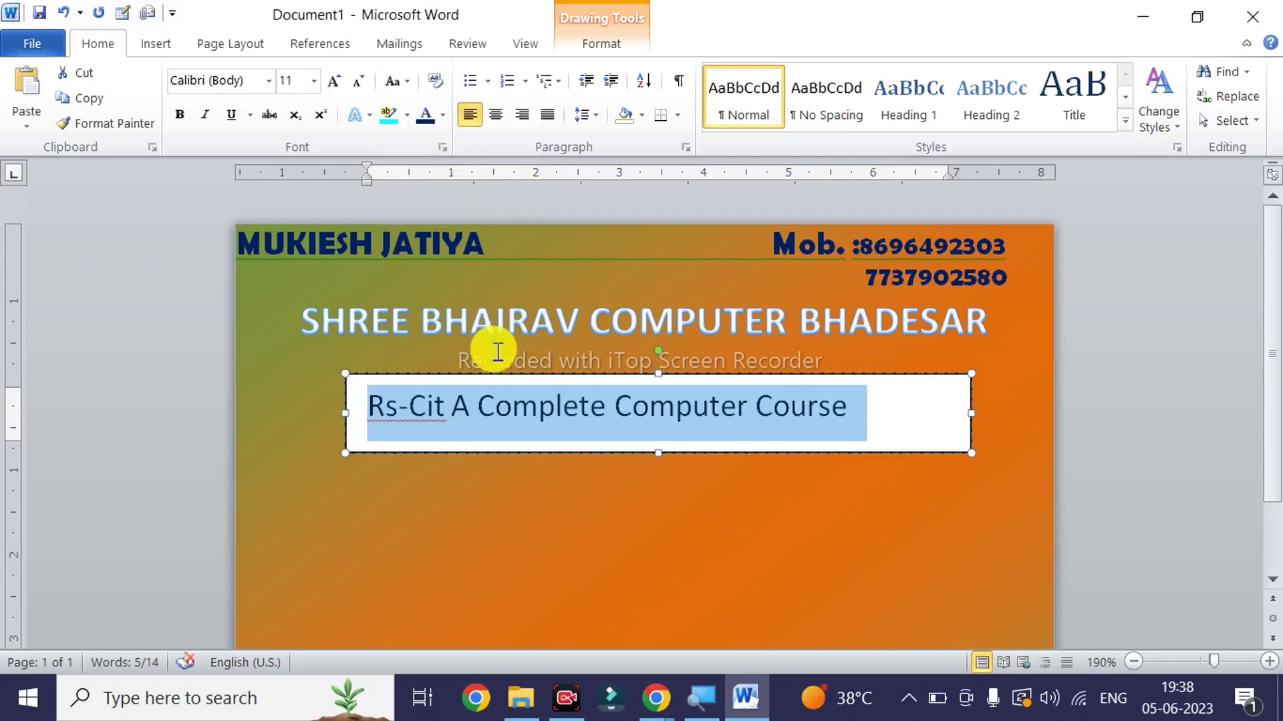
Retype 'RS-CIT' in full capitals at the tagline's start and make it bold red
{"action": "left_click", "coordinate": [437, 421]}
{"action": "mouse_move", "coordinate": [450, 409]}
{"action": "left_mouse_down"}
{"action": "mouse_move", "coordinate": [389, 389]}
{"action": "mouse_move", "coordinate": [365, 398]}
{"action": "left_mouse_up"}
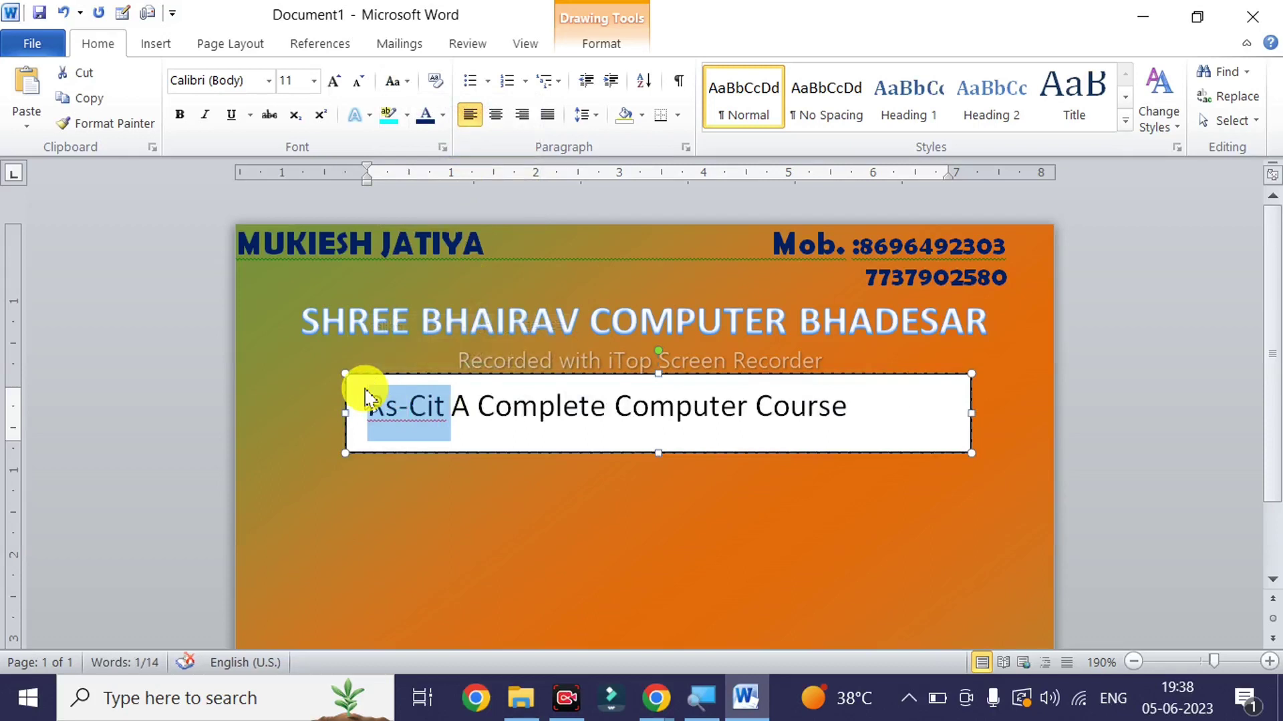
{"action": "type", "text": "RS"}
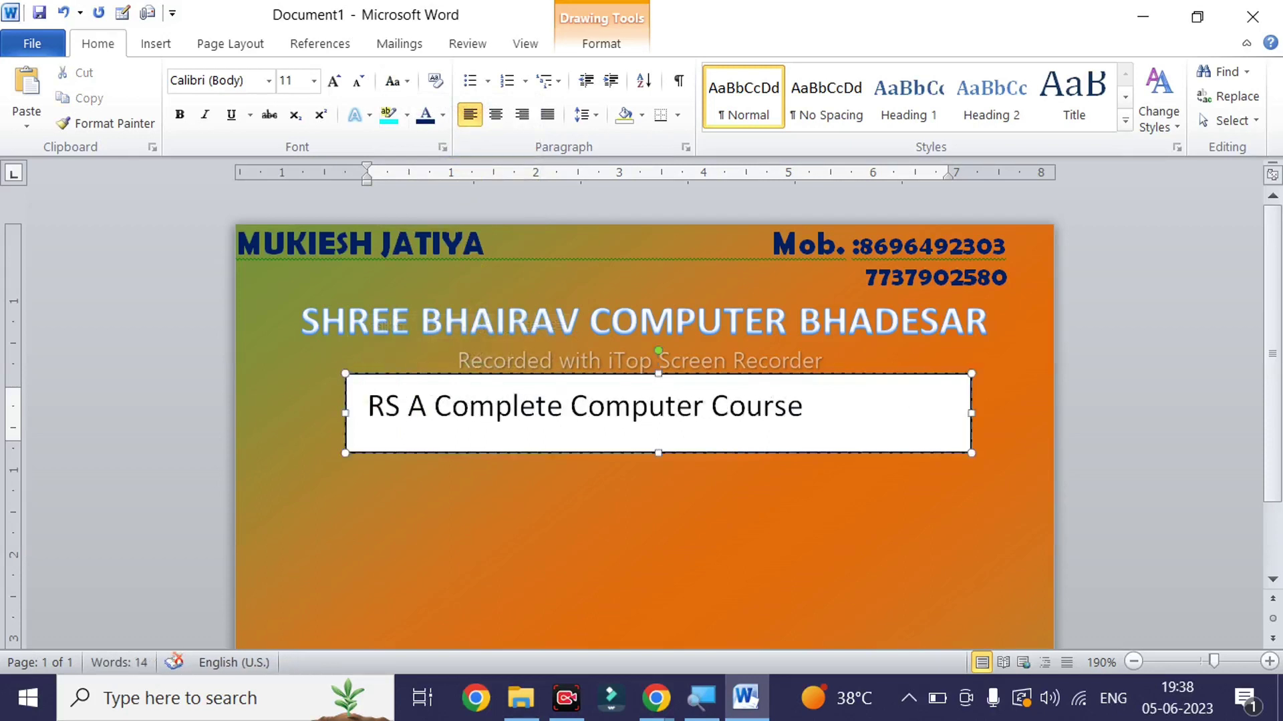
{"action": "type", "text": "-CIT"}
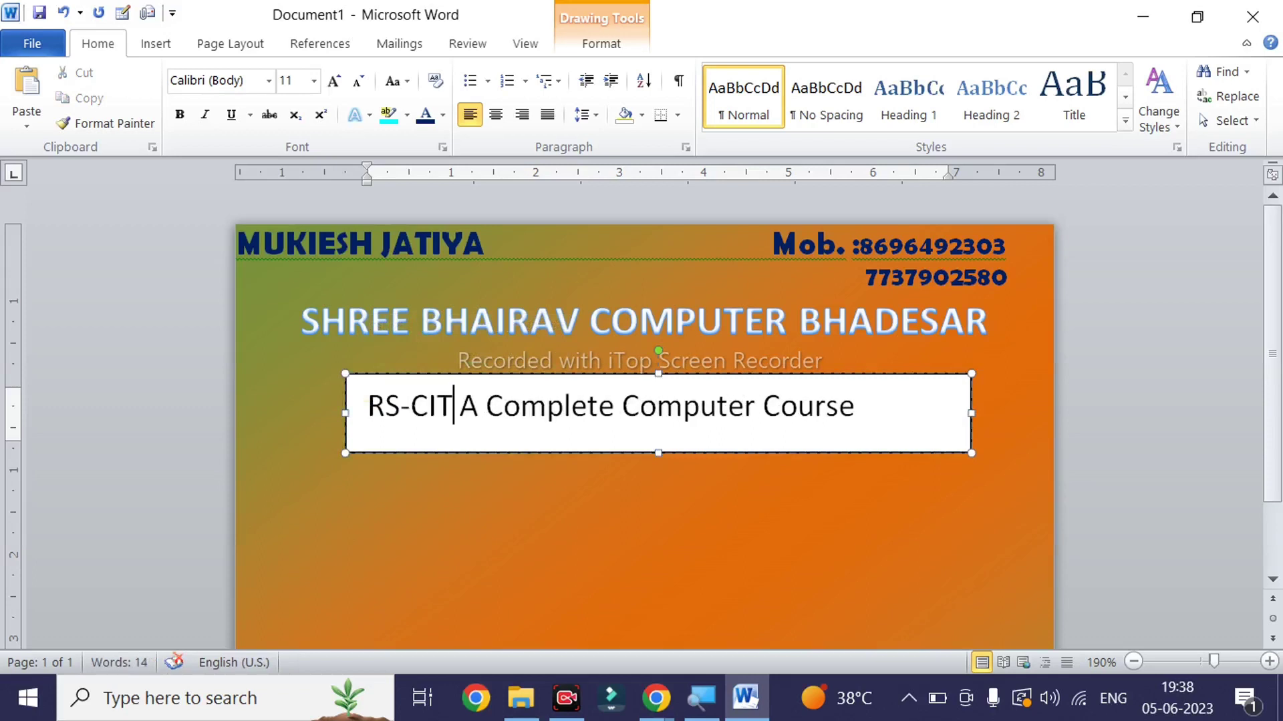
{"action": "key", "text": "shift+Left"}
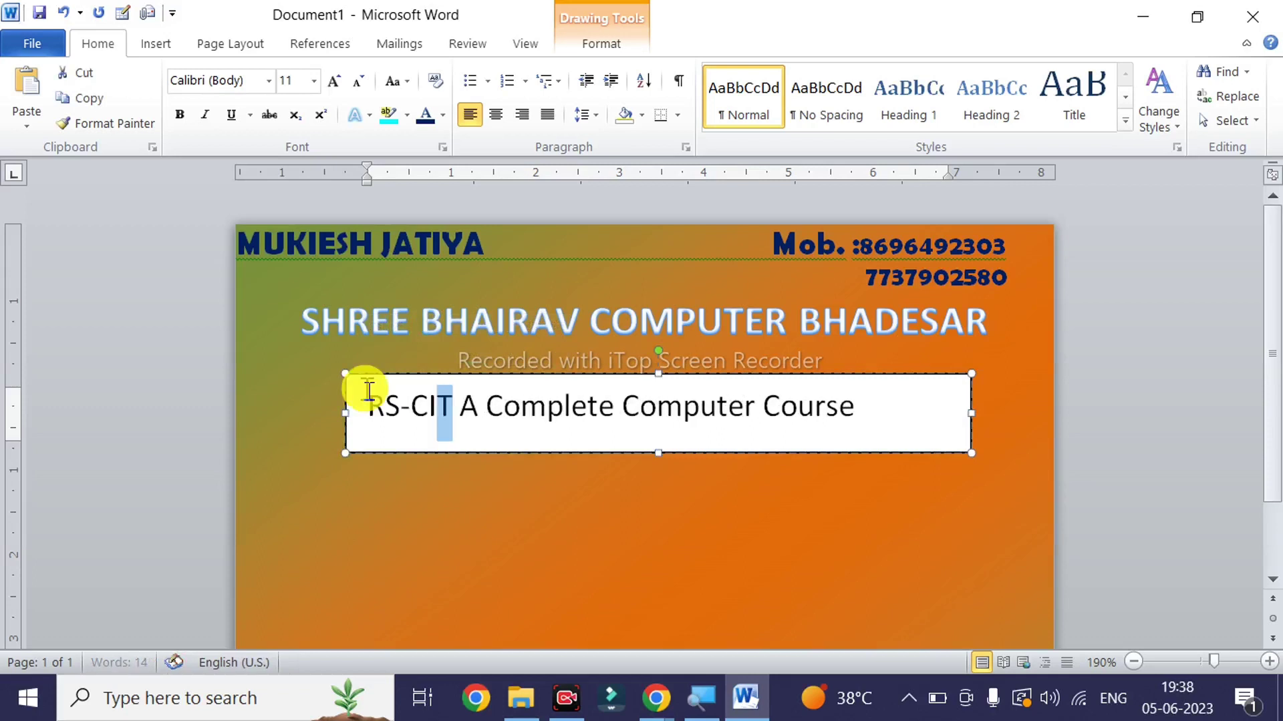
{"action": "key", "text": "shift+Left"}
{"action": "key", "text": "shift+Left"}
{"action": "key", "text": "shift+Left"}
{"action": "key", "text": "shift+Left"}
{"action": "key", "text": "shift+Left"}
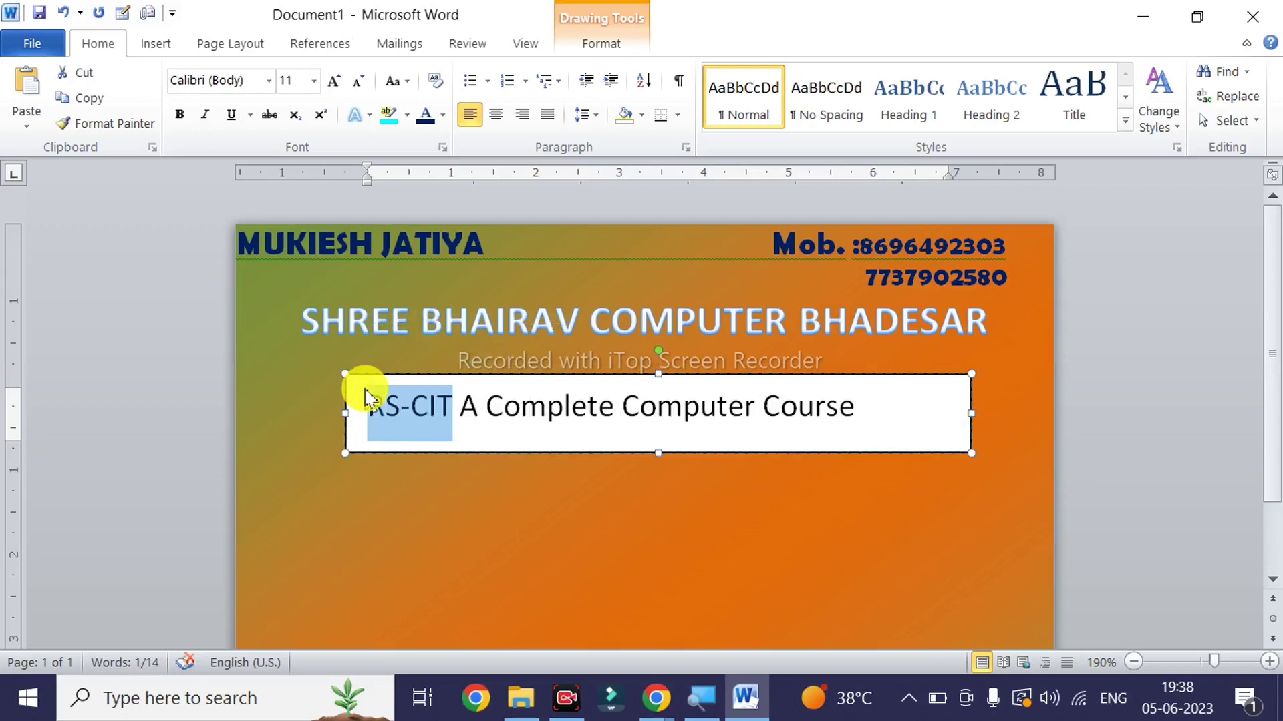
{"action": "key", "text": "ctrl+b"}
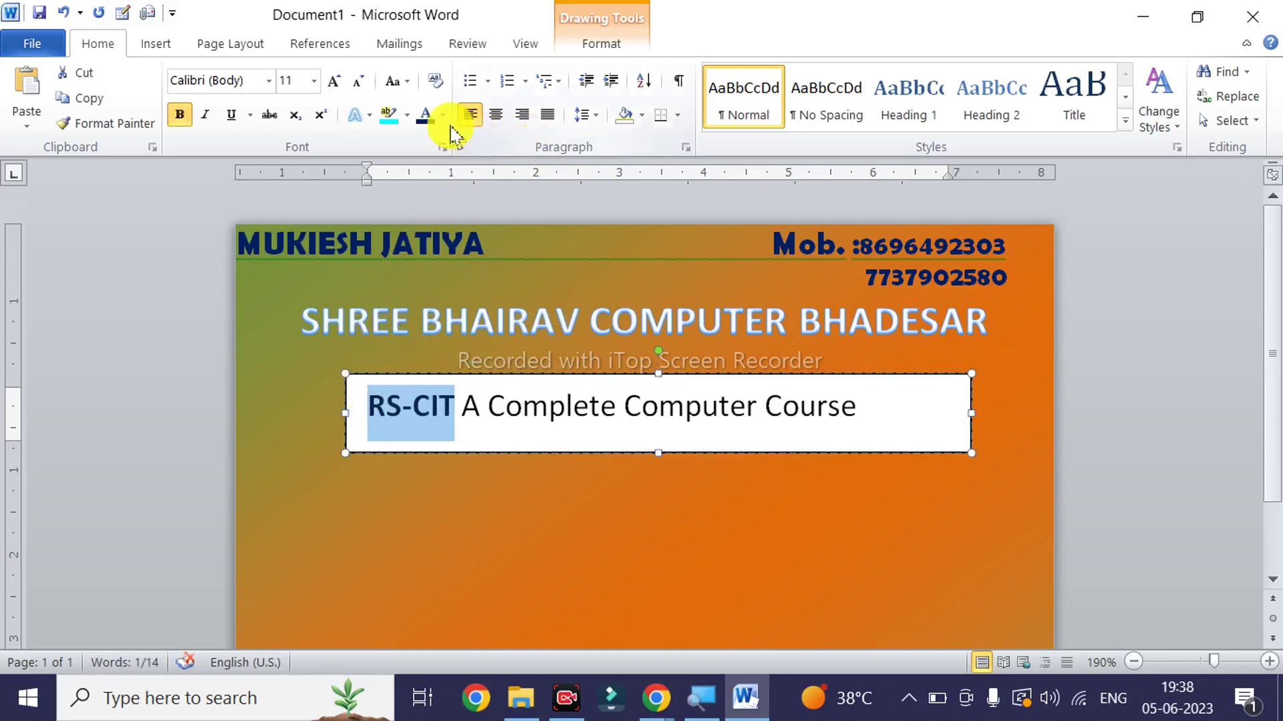
{"action": "left_click", "coordinate": [443, 119]}
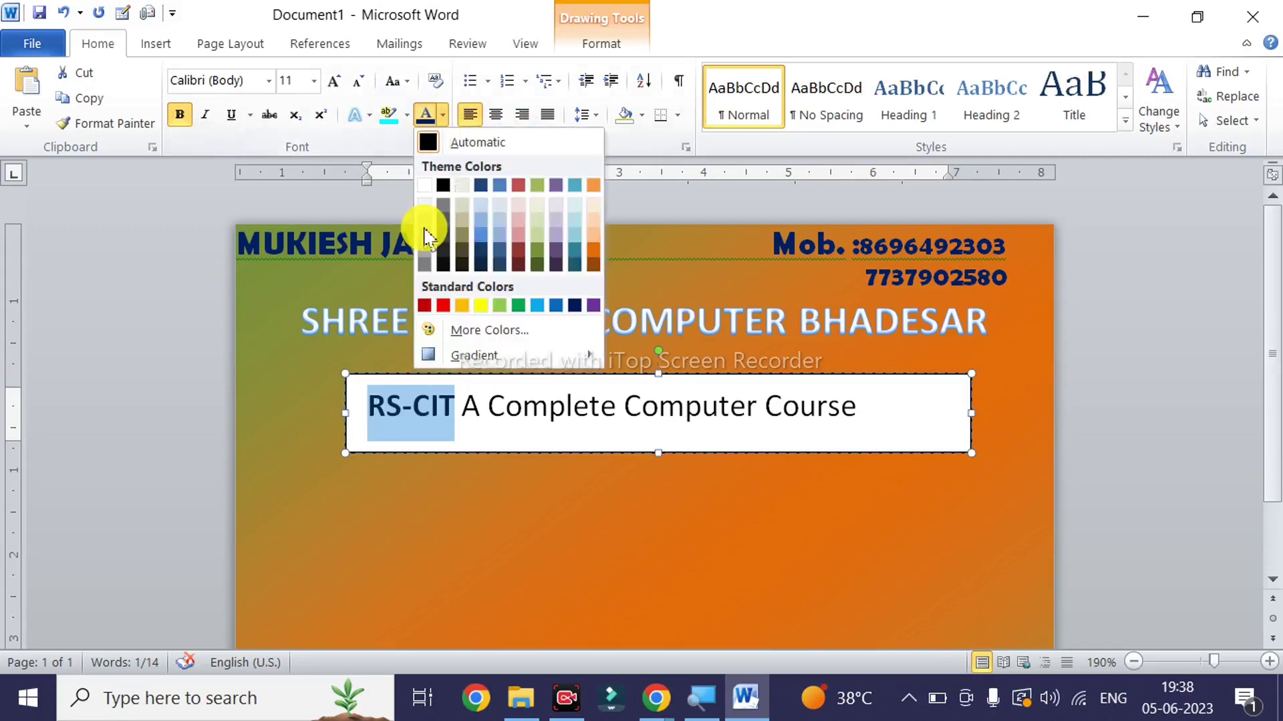
{"action": "left_click", "coordinate": [443, 305]}
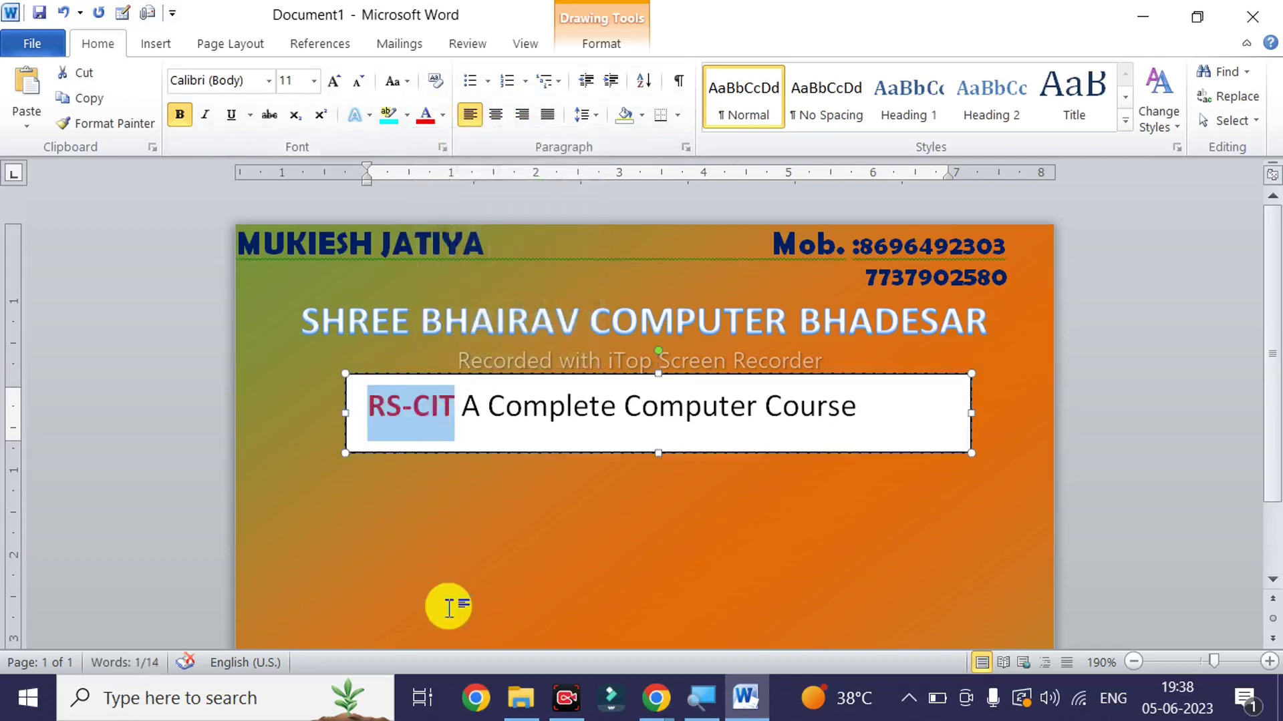
{"action": "left_click", "coordinate": [580, 528]}
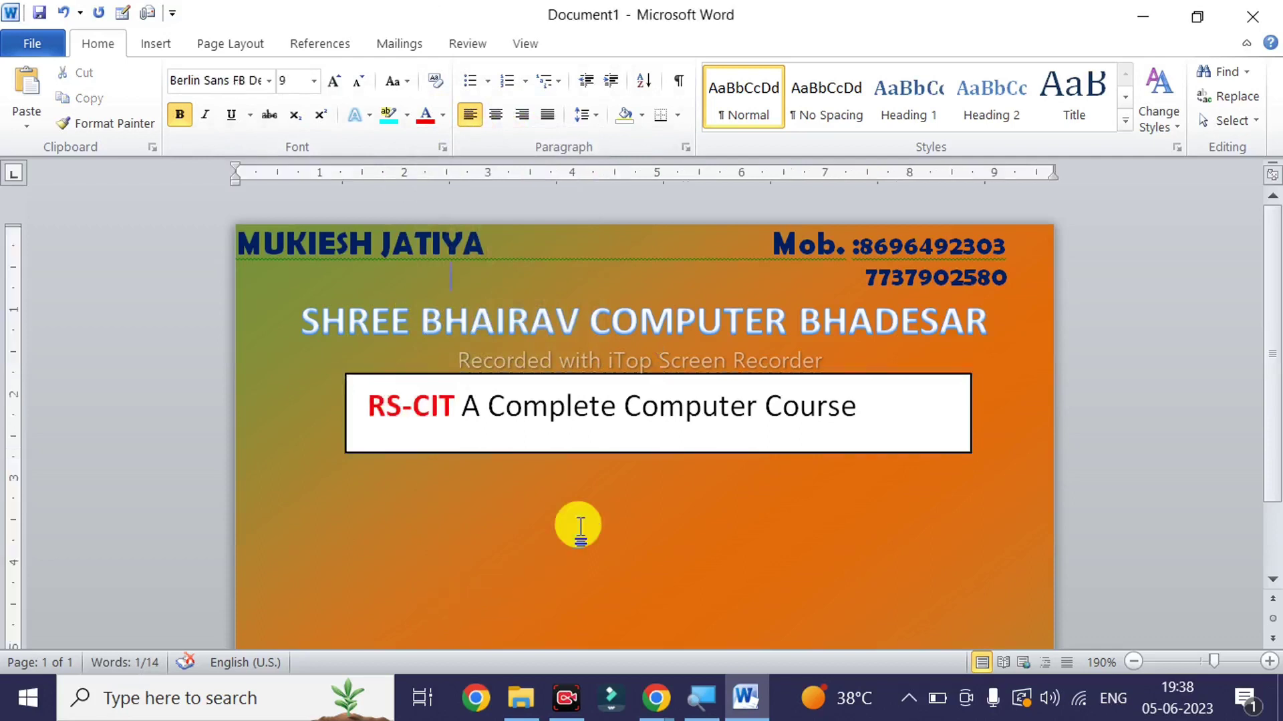
{"action": "double_click", "coordinate": [848, 408]}
{"action": "left_click_drag", "start_coordinate": [717, 405], "coordinate": [376, 397]}
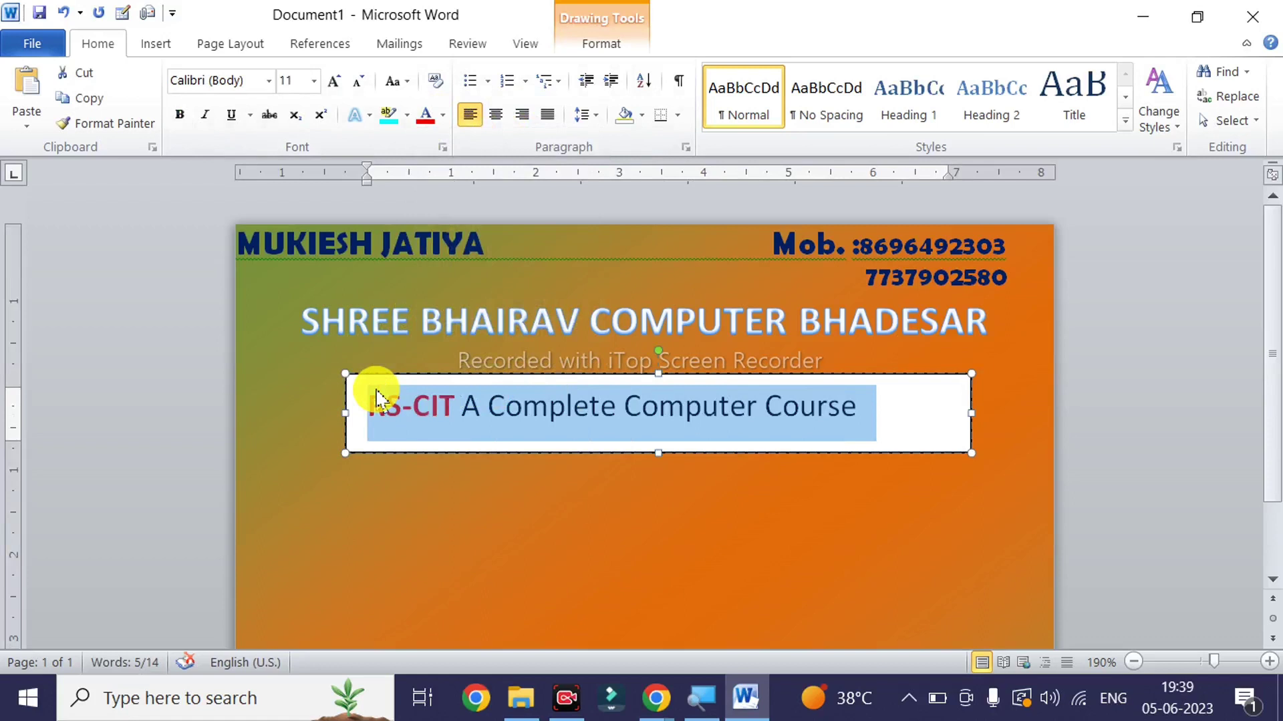
Shrink the tagline to size 9 and give its box No Fill and No Outline
{"action": "key", "text": "ctrl+bracketleft"}
{"action": "key", "text": "ctrl+bracketleft"}
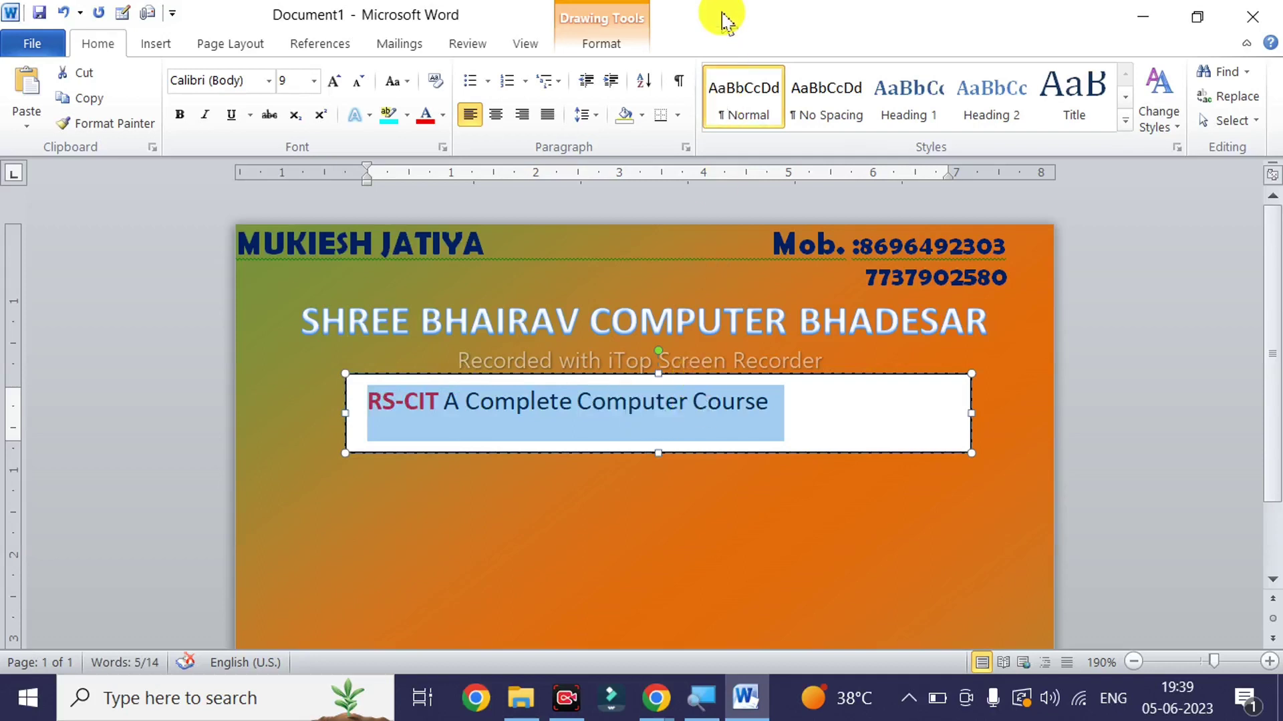
{"action": "left_click", "coordinate": [603, 47]}
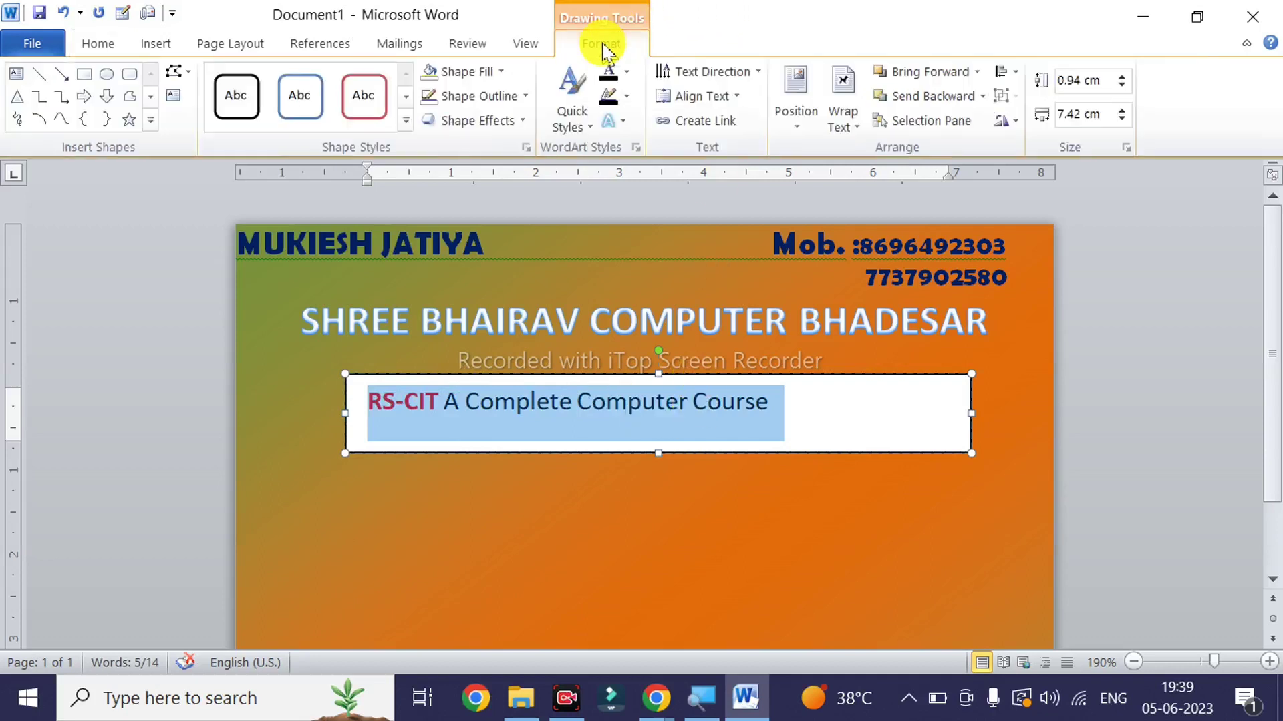
{"action": "left_click", "coordinate": [478, 71]}
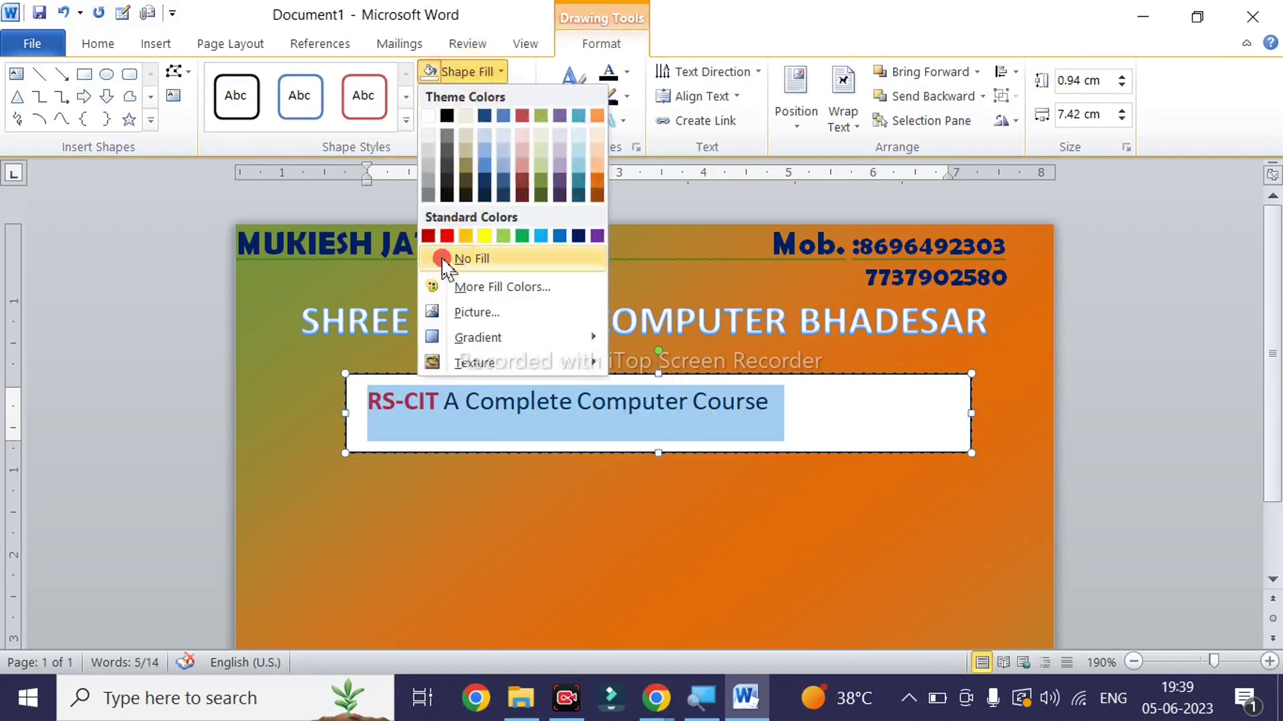
{"action": "left_click", "coordinate": [461, 259]}
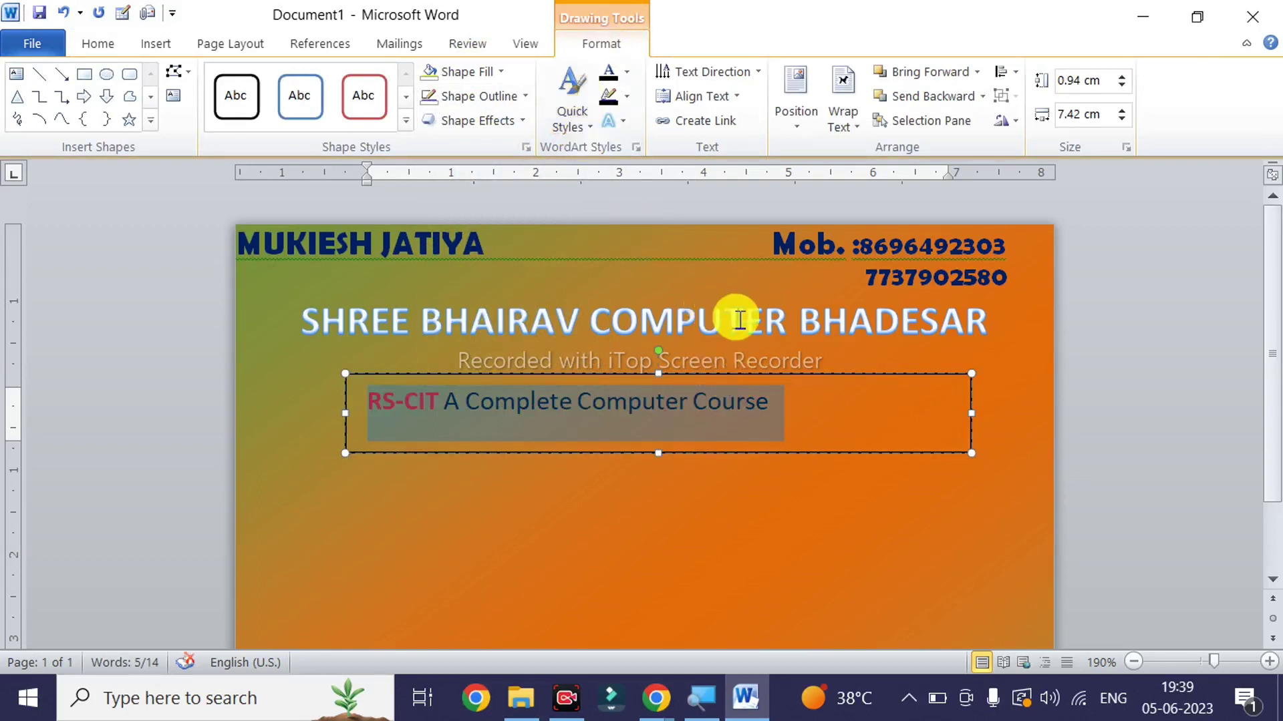
{"action": "left_click", "coordinate": [782, 376]}
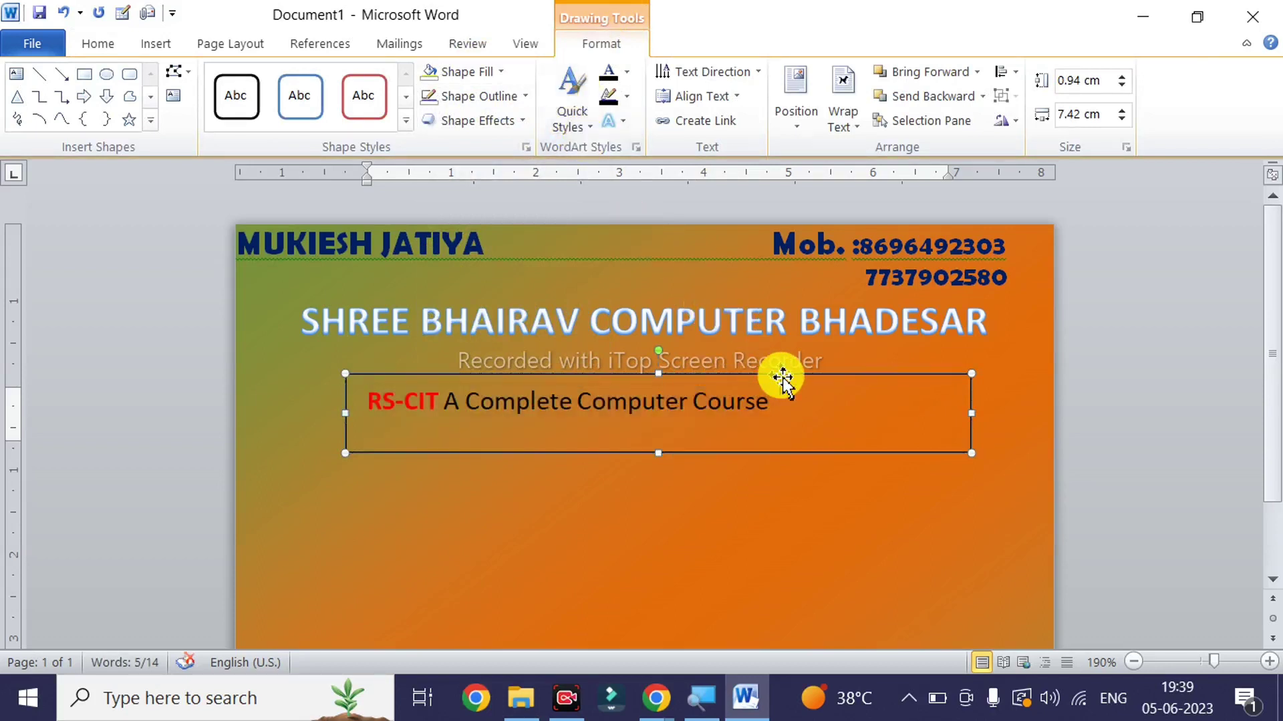
{"action": "left_click", "coordinate": [522, 95]}
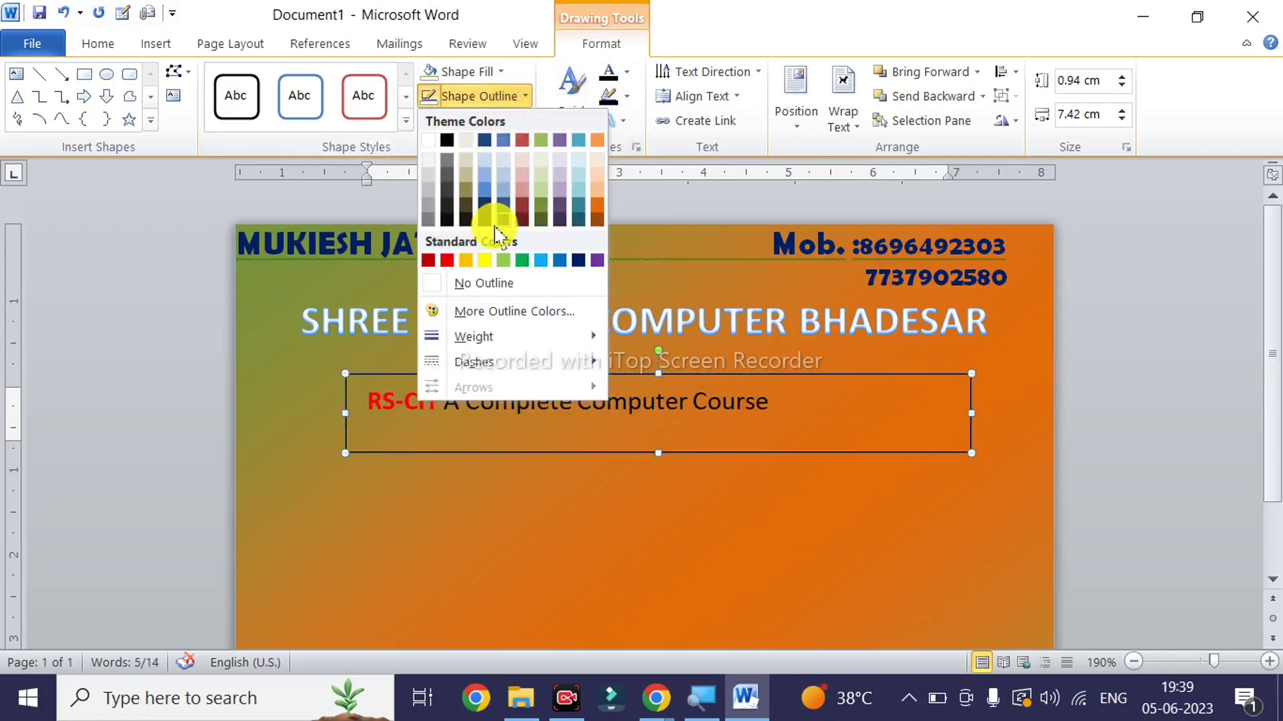
{"action": "left_click", "coordinate": [467, 281]}
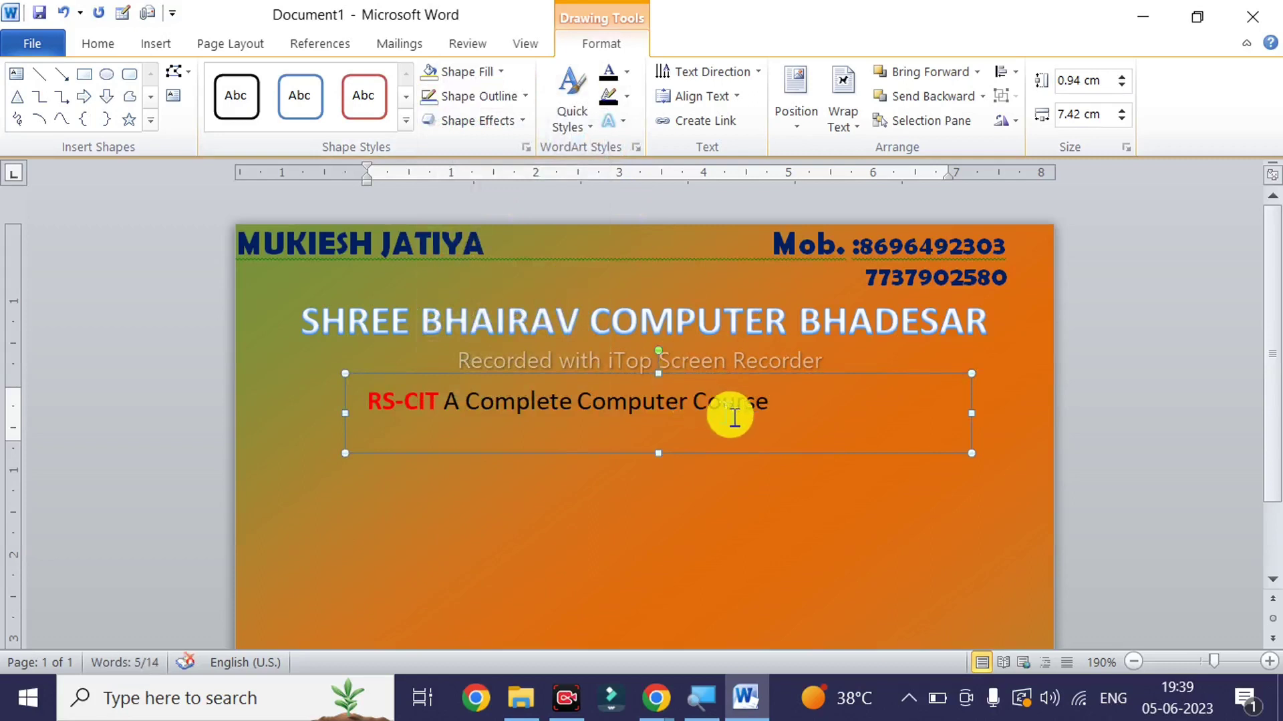
{"action": "left_click_drag", "start_coordinate": [779, 411], "coordinate": [444, 397]}
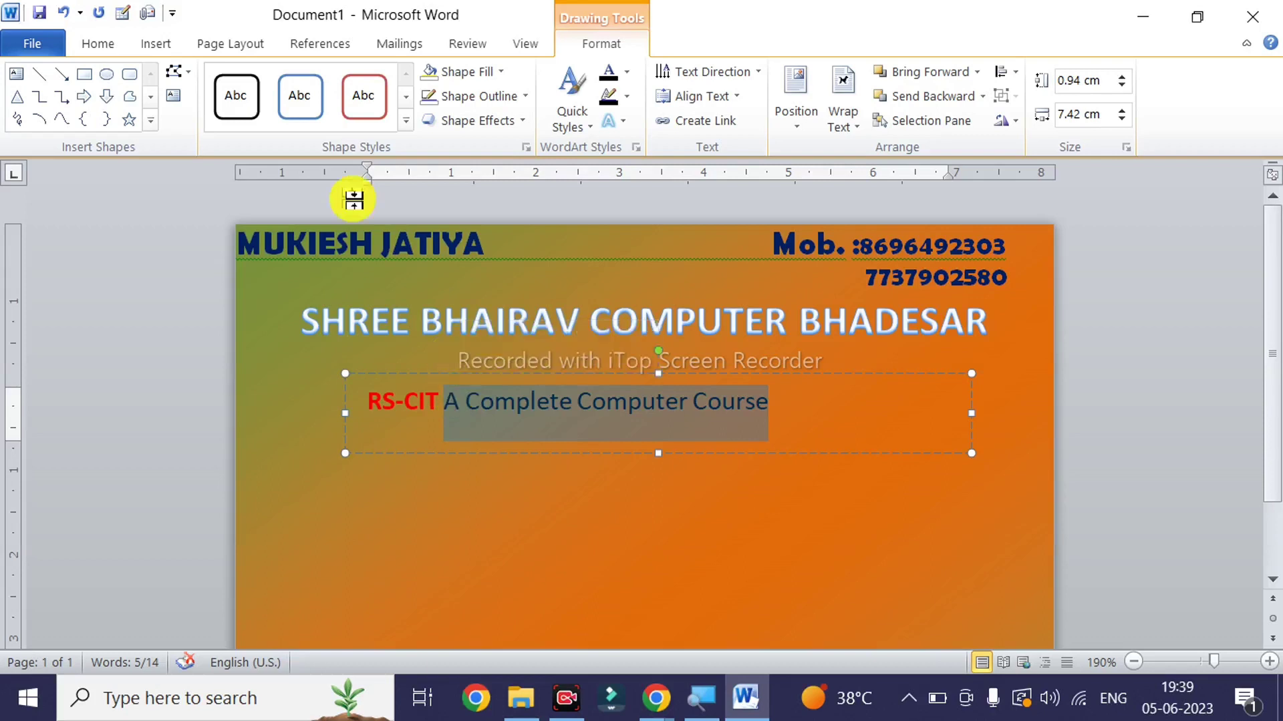
Colour 'A Complete Computer Course' dark purple and make it bold
{"action": "left_click", "coordinate": [94, 43]}
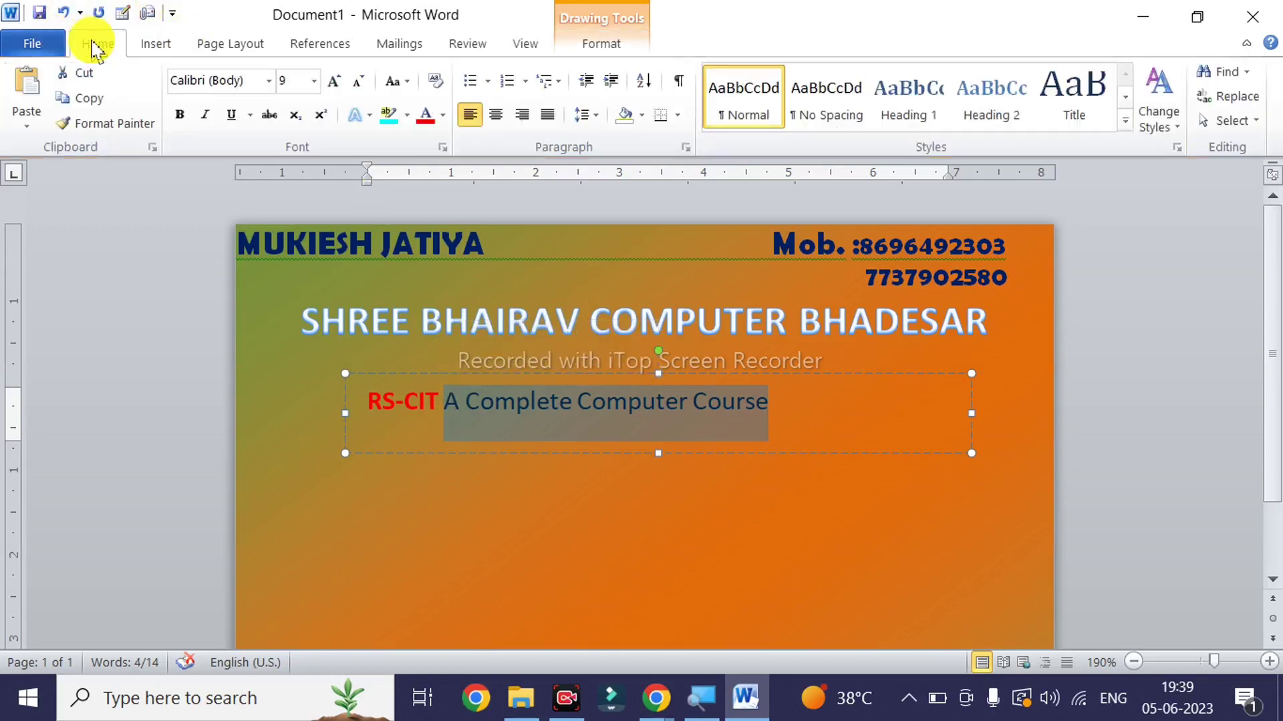
{"action": "left_click", "coordinate": [432, 119]}
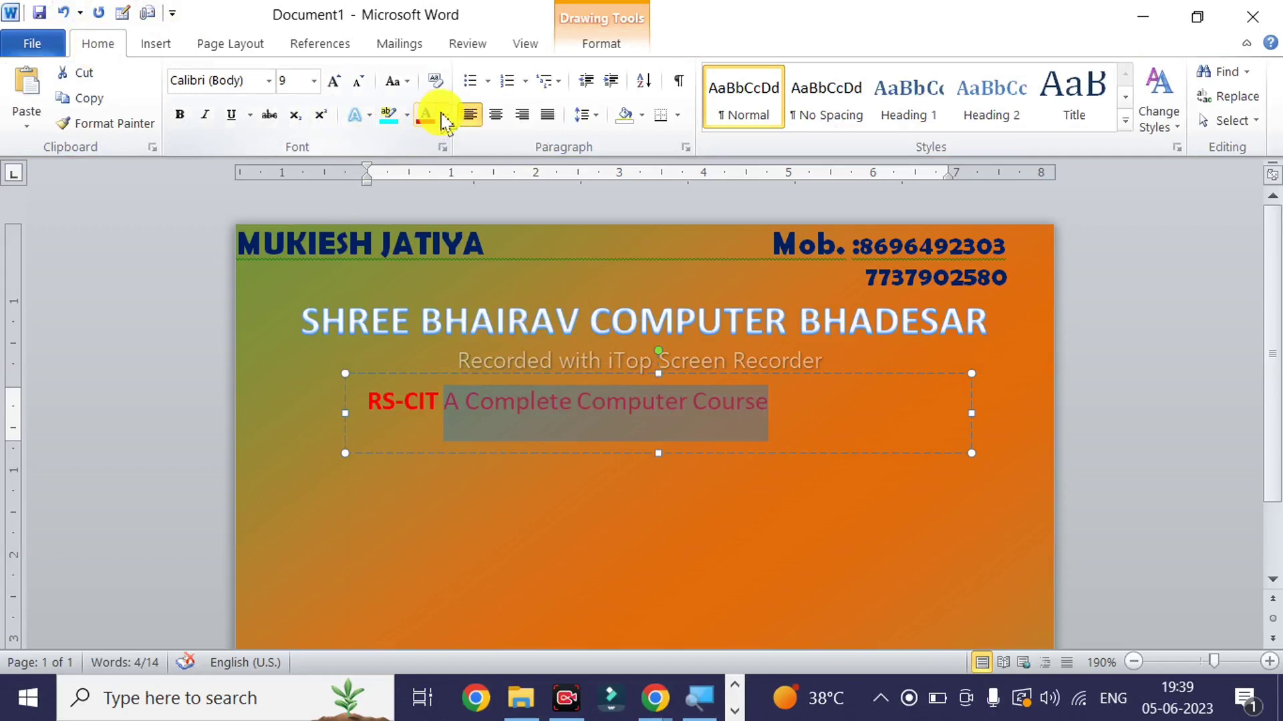
{"action": "left_click", "coordinate": [443, 117]}
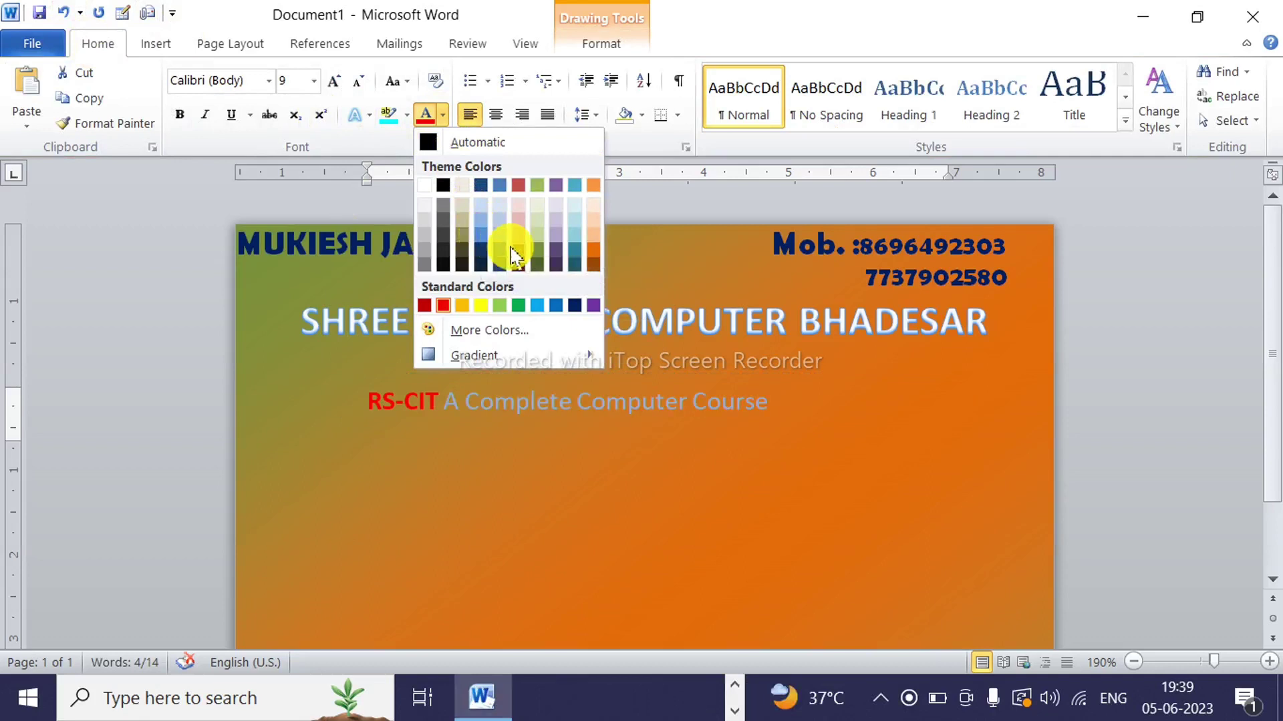
{"action": "left_click", "coordinate": [561, 270]}
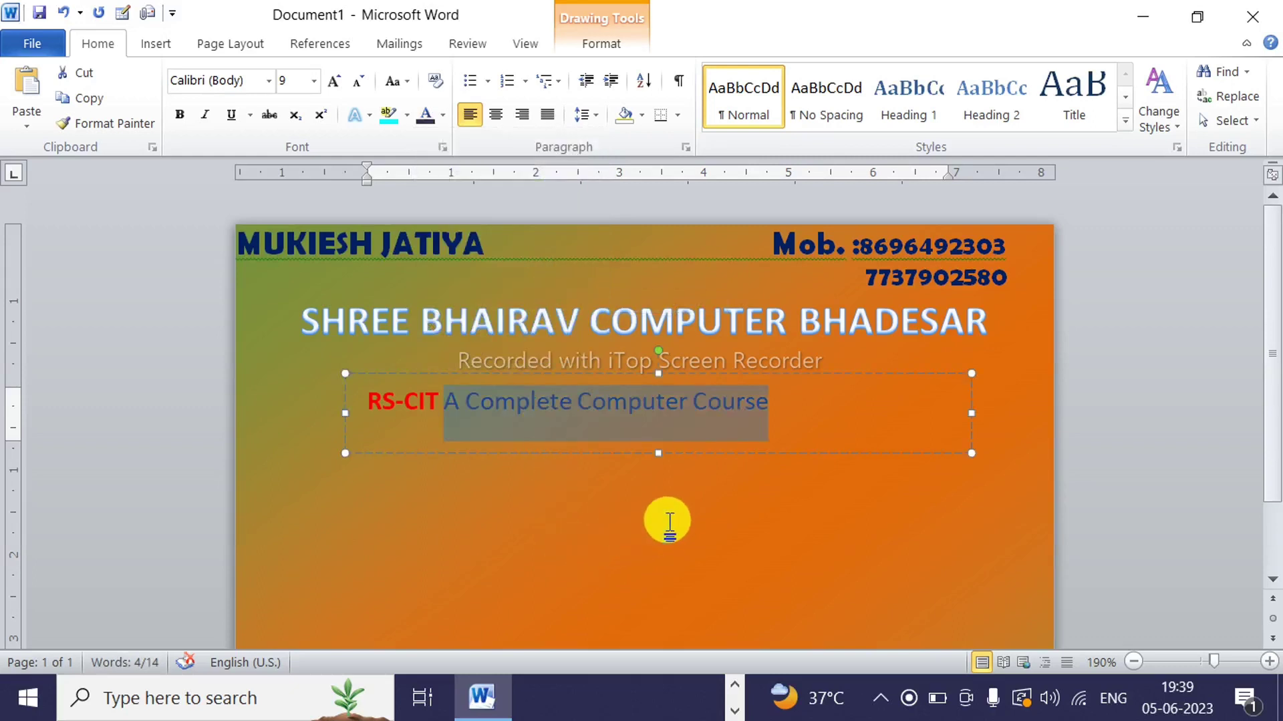
{"action": "key", "text": "ctrl+b"}
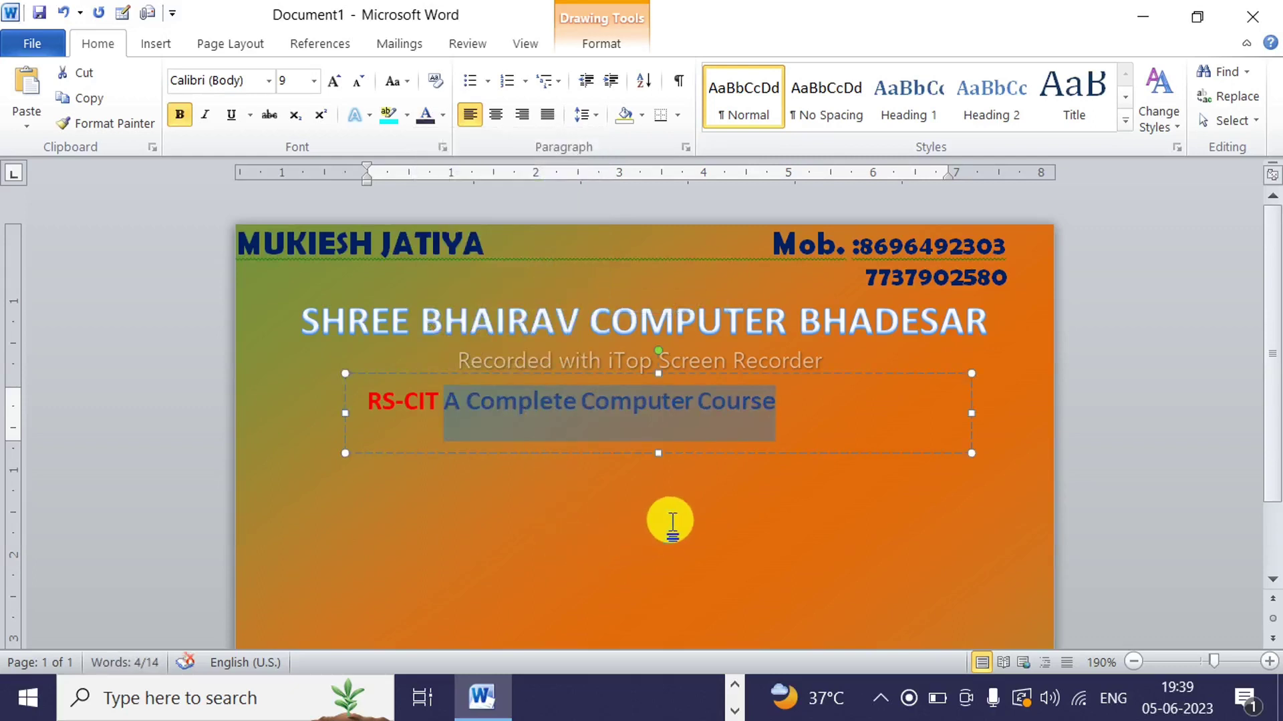
{"action": "left_click", "coordinate": [593, 43]}
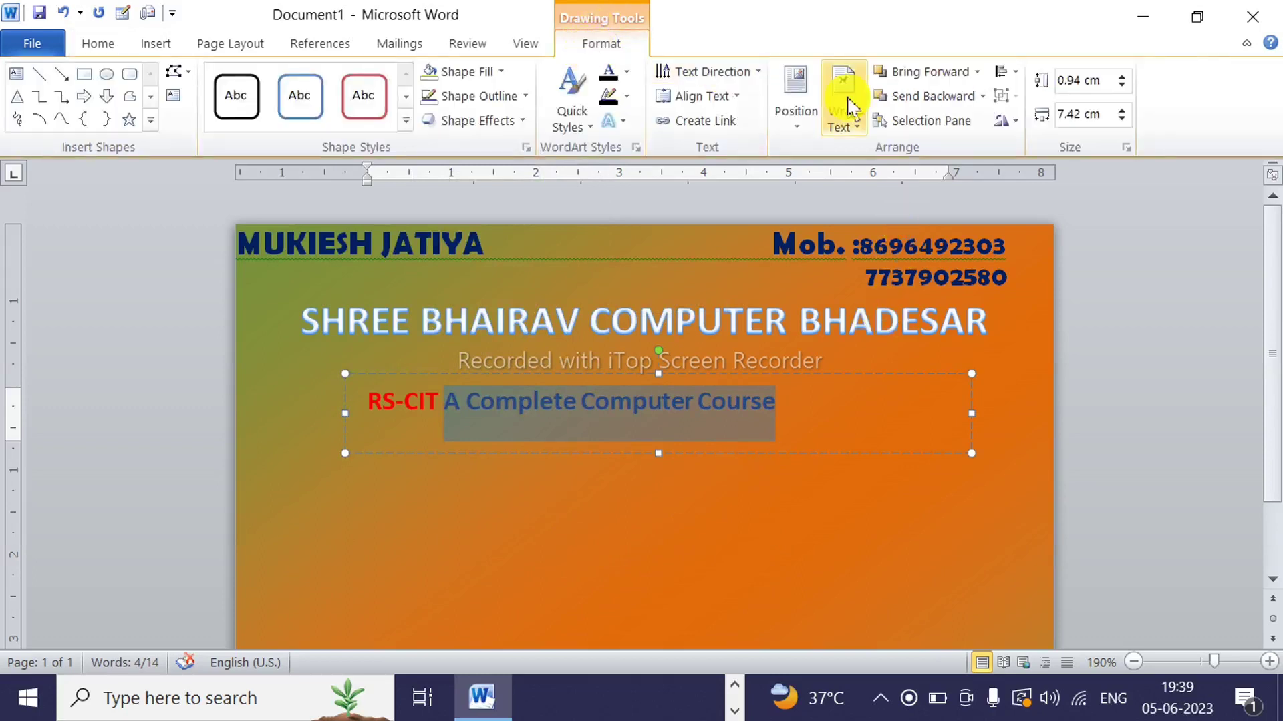
Centre the tagline box horizontally on the page and centre its text within the box
{"action": "left_click", "coordinate": [1007, 75]}
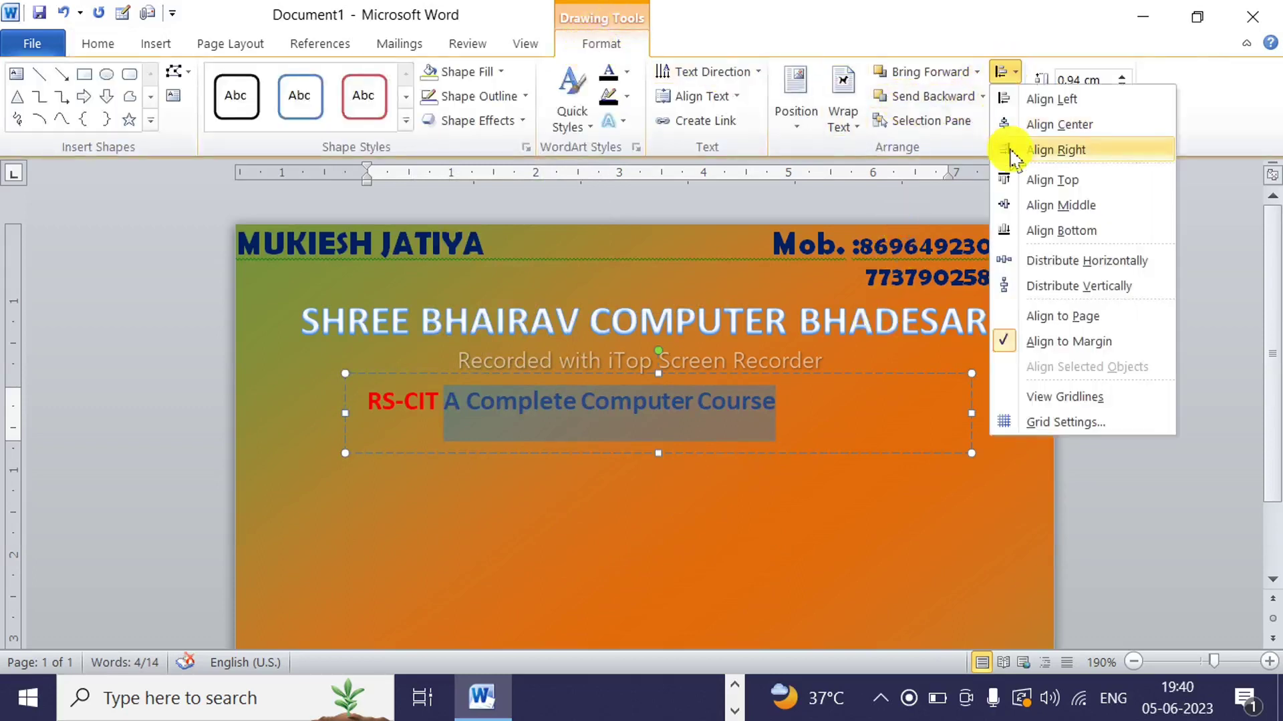
{"action": "left_click", "coordinate": [1037, 126]}
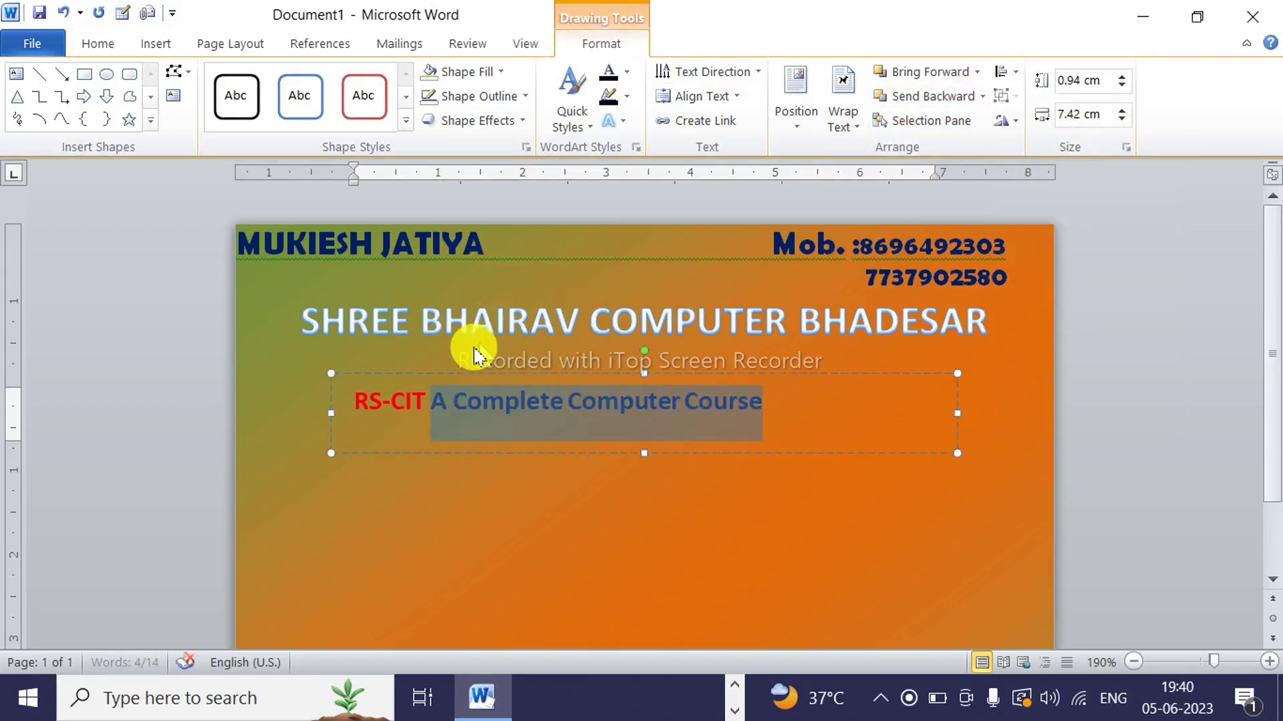
{"action": "left_click", "coordinate": [454, 405]}
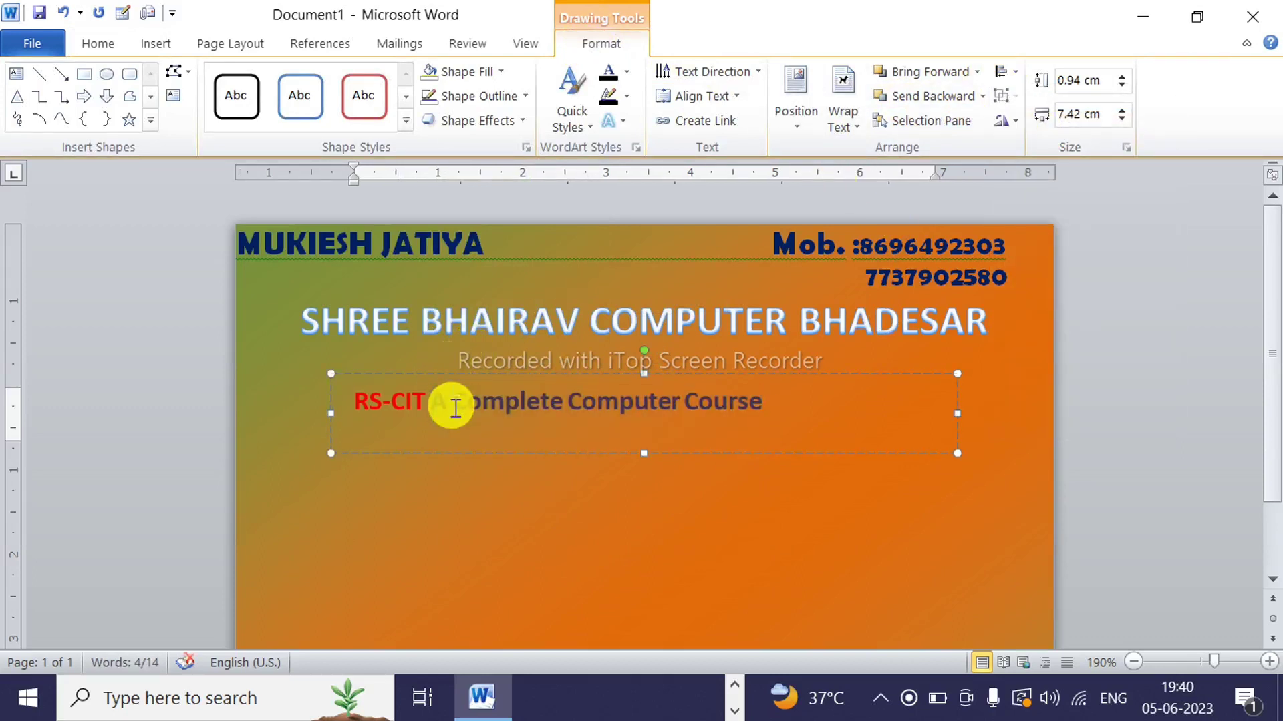
{"action": "key", "text": "ctrl+e"}
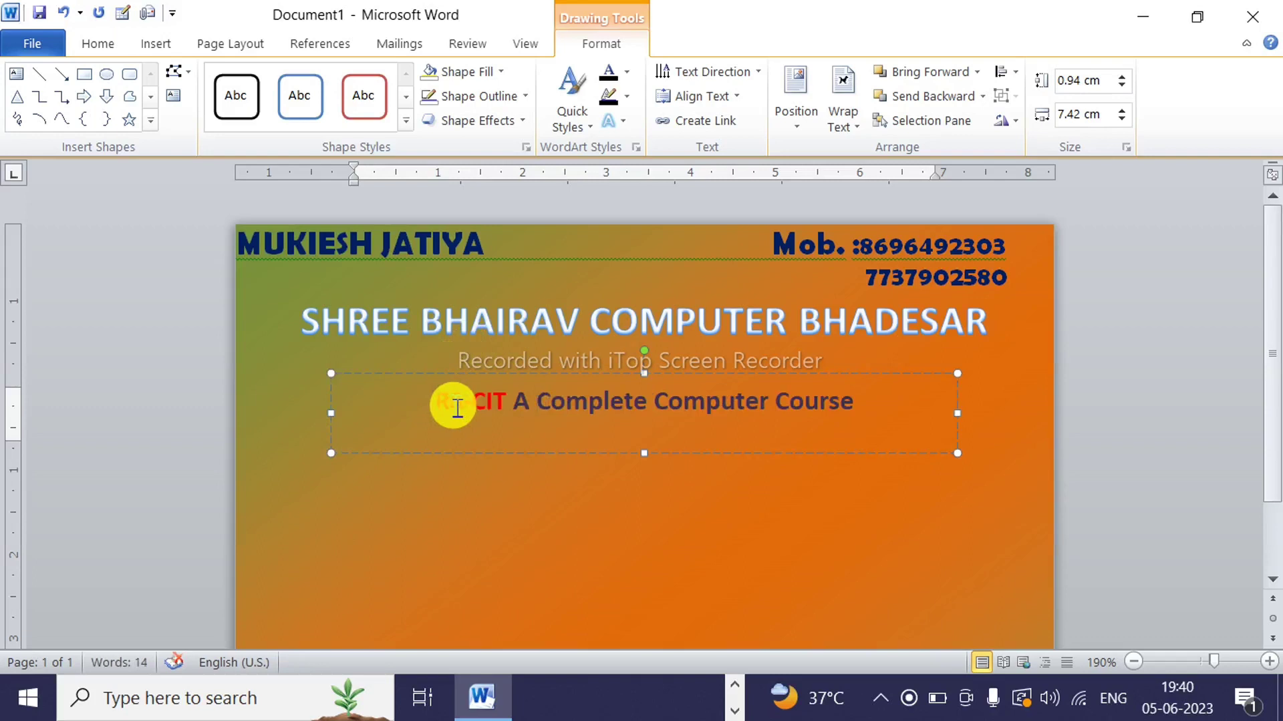
{"action": "left_click", "coordinate": [537, 386]}
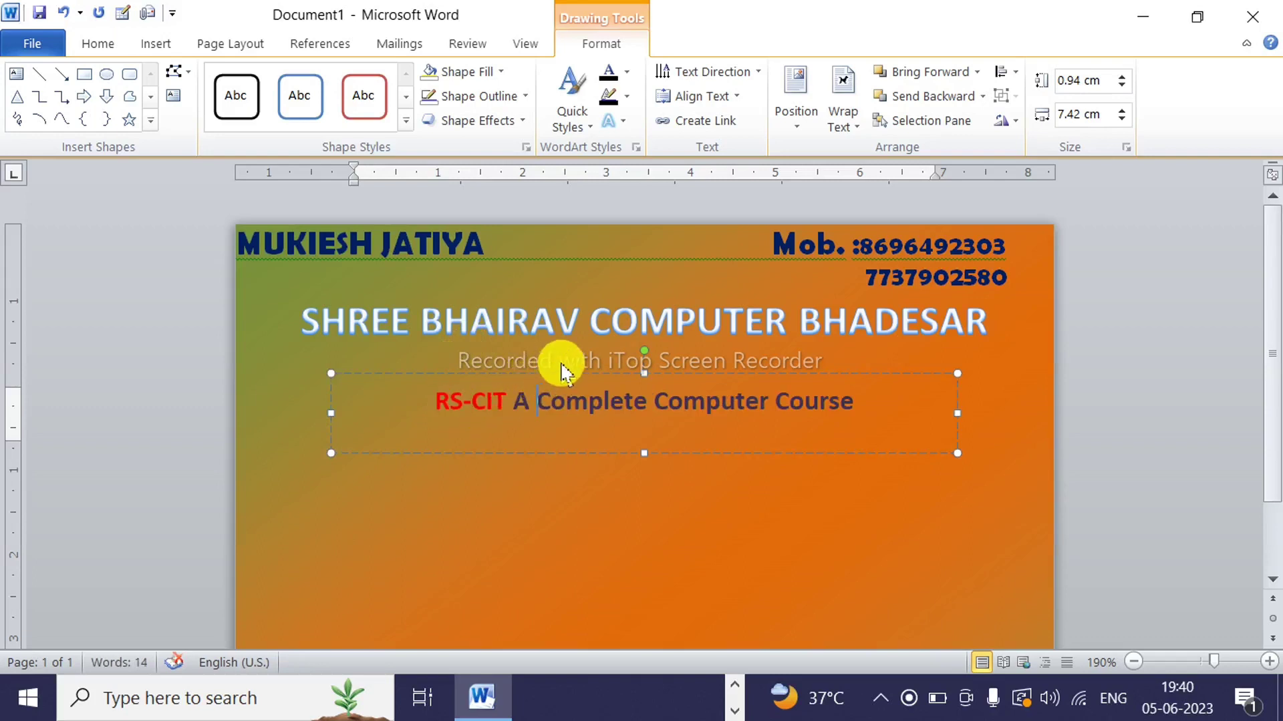
Move the tagline box up directly beneath the shop name and re-centre it horizontally
{"action": "left_click_drag", "start_coordinate": [548, 379], "coordinate": [551, 328]}
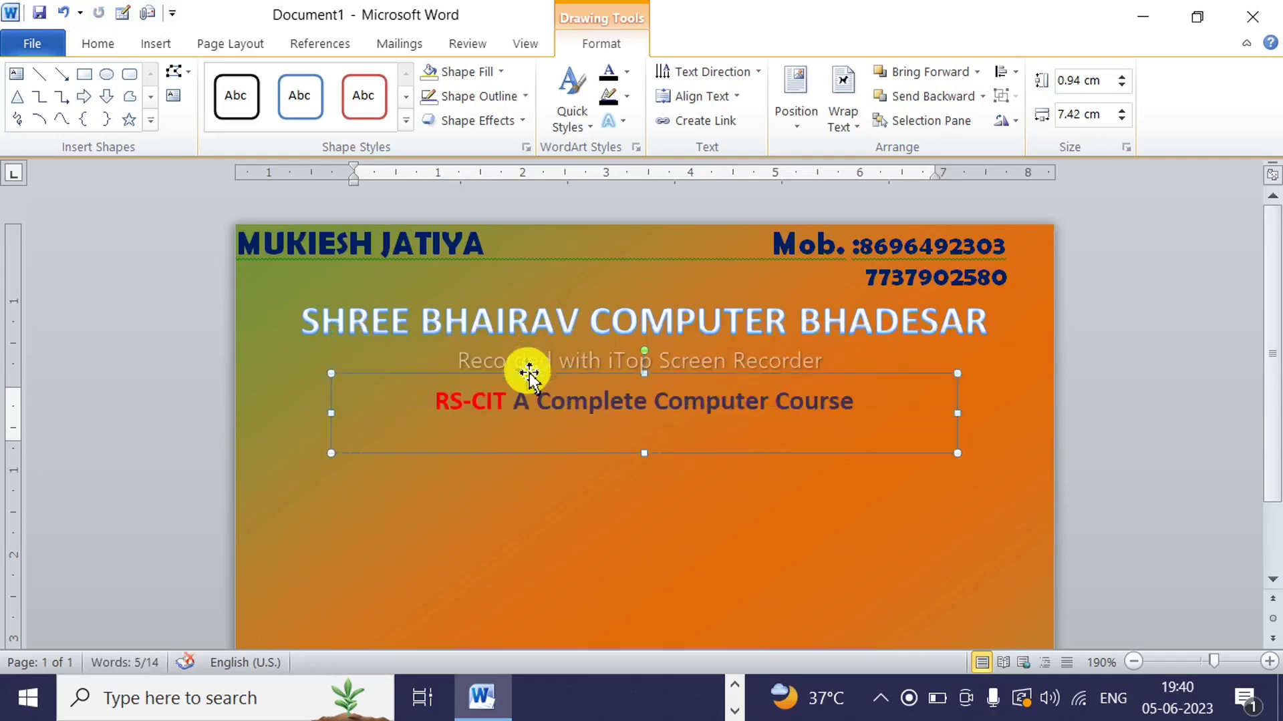
{"action": "mouse_move", "coordinate": [523, 372]}
{"action": "left_mouse_down"}
{"action": "mouse_move", "coordinate": [499, 457]}
{"action": "mouse_move", "coordinate": [433, 456]}
{"action": "left_mouse_up"}
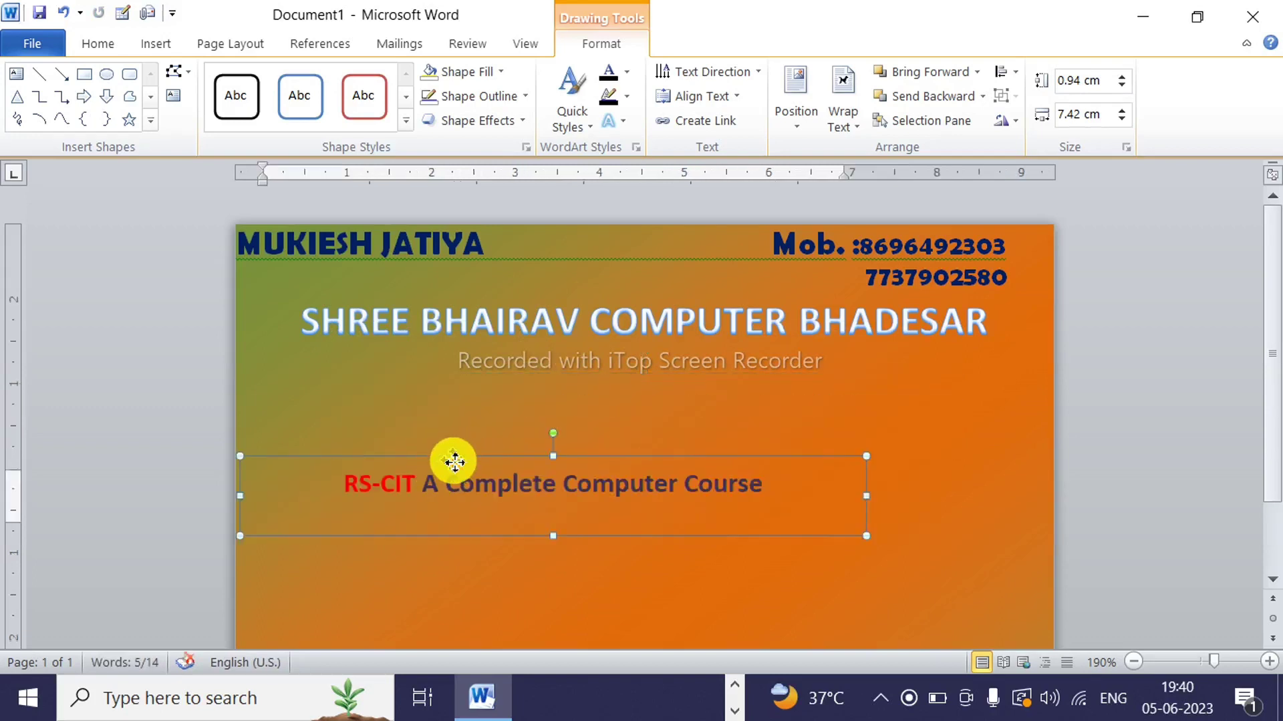
{"action": "left_click_drag", "start_coordinate": [453, 460], "coordinate": [533, 353]}
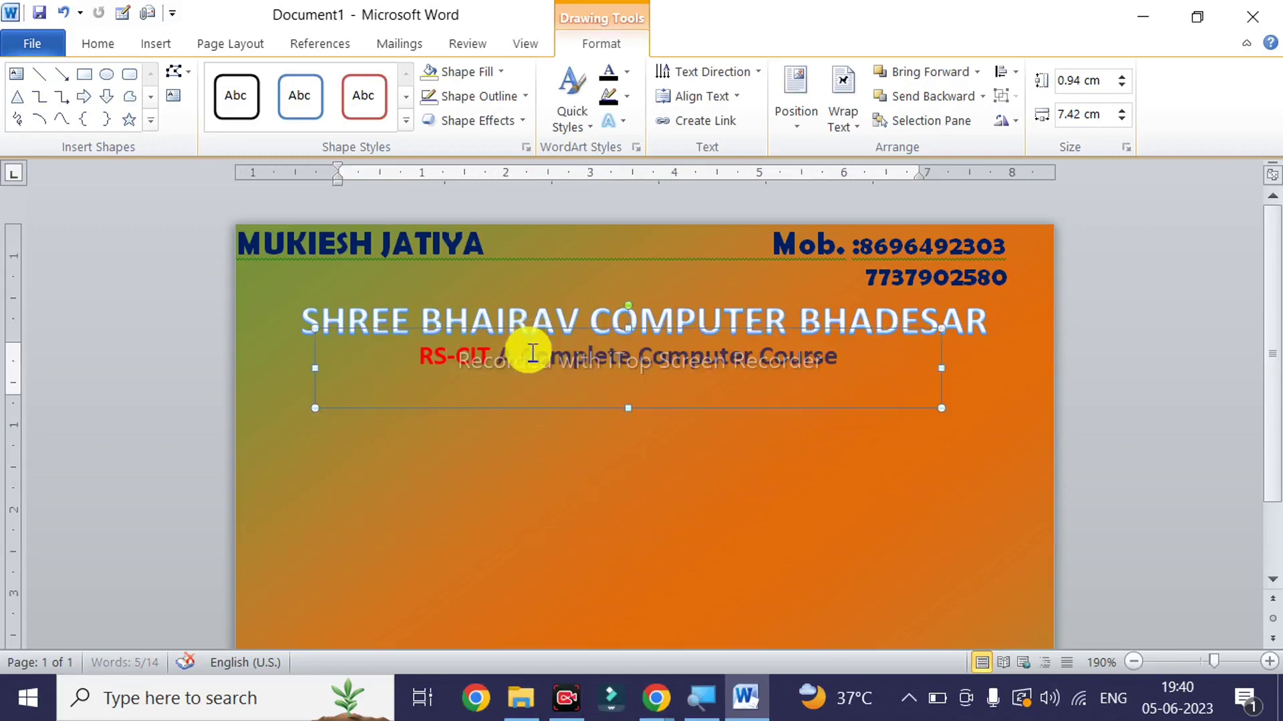
{"action": "key", "text": "Down"}
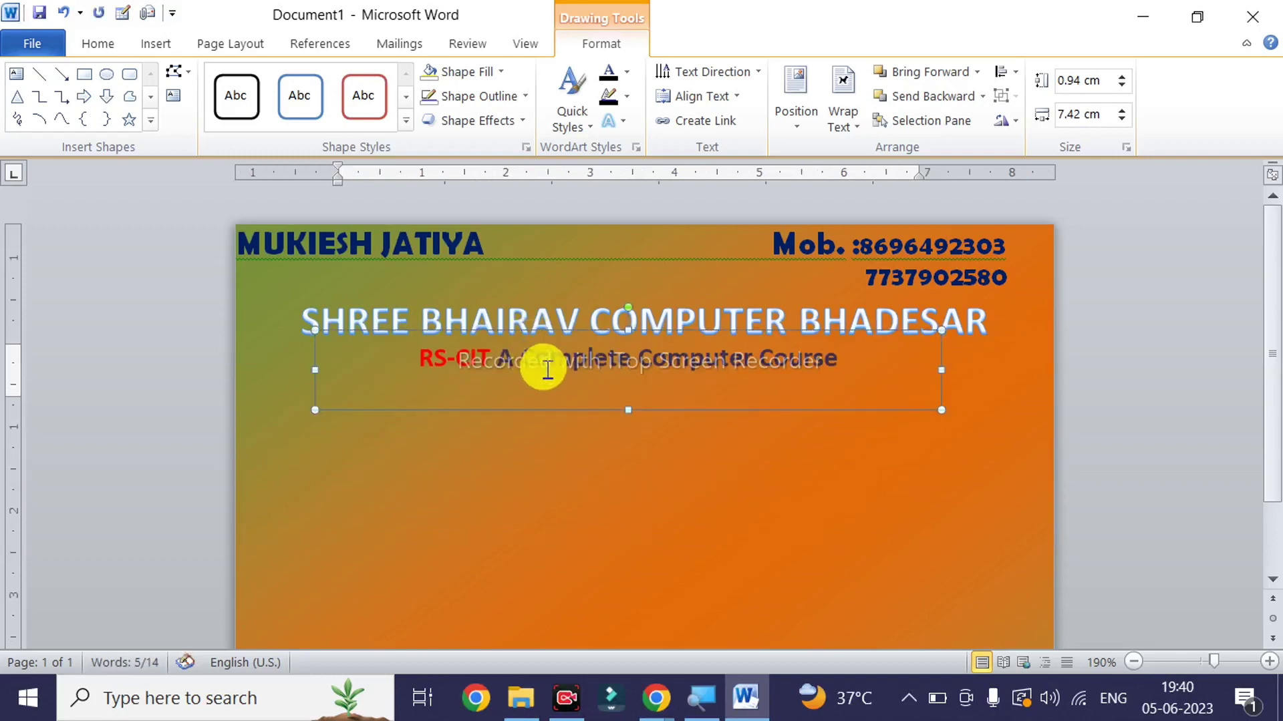
{"action": "key", "text": "Down"}
{"action": "key", "text": "Down"}
{"action": "key", "text": "Down"}
{"action": "key", "text": "Right"}
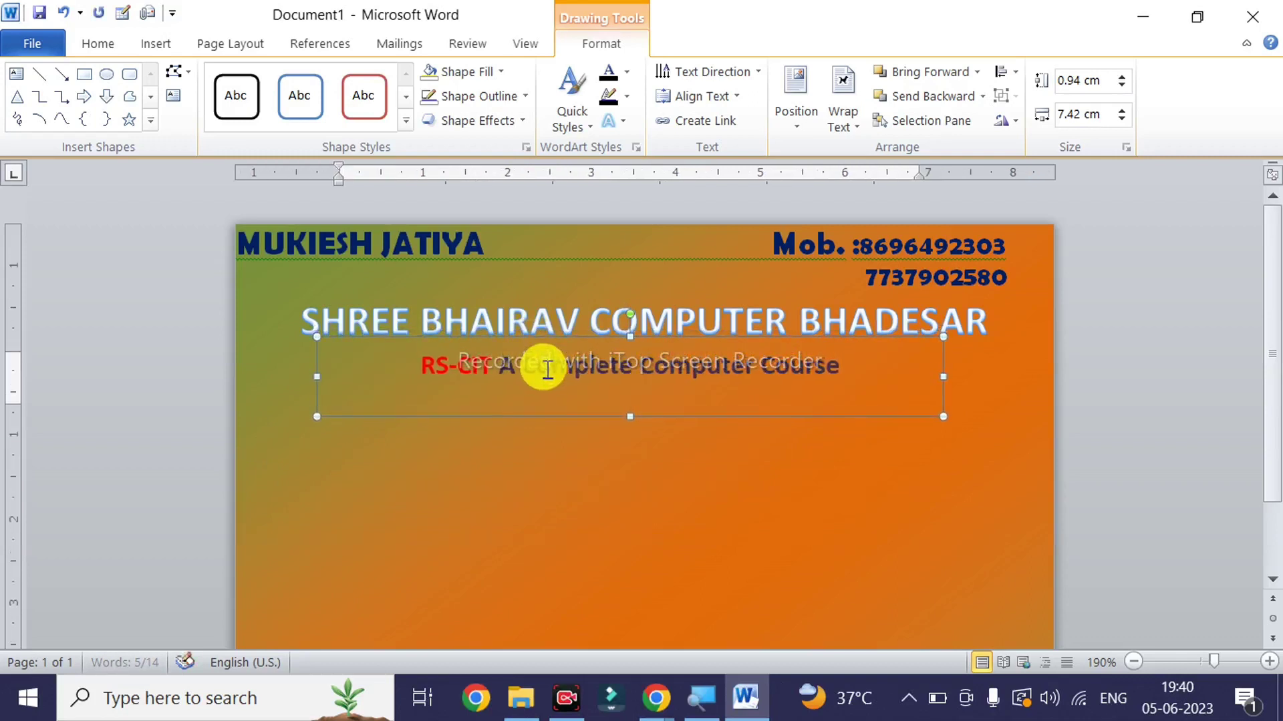
{"action": "key", "text": "Right"}
{"action": "key", "text": "Right"}
{"action": "key", "text": "Right"}
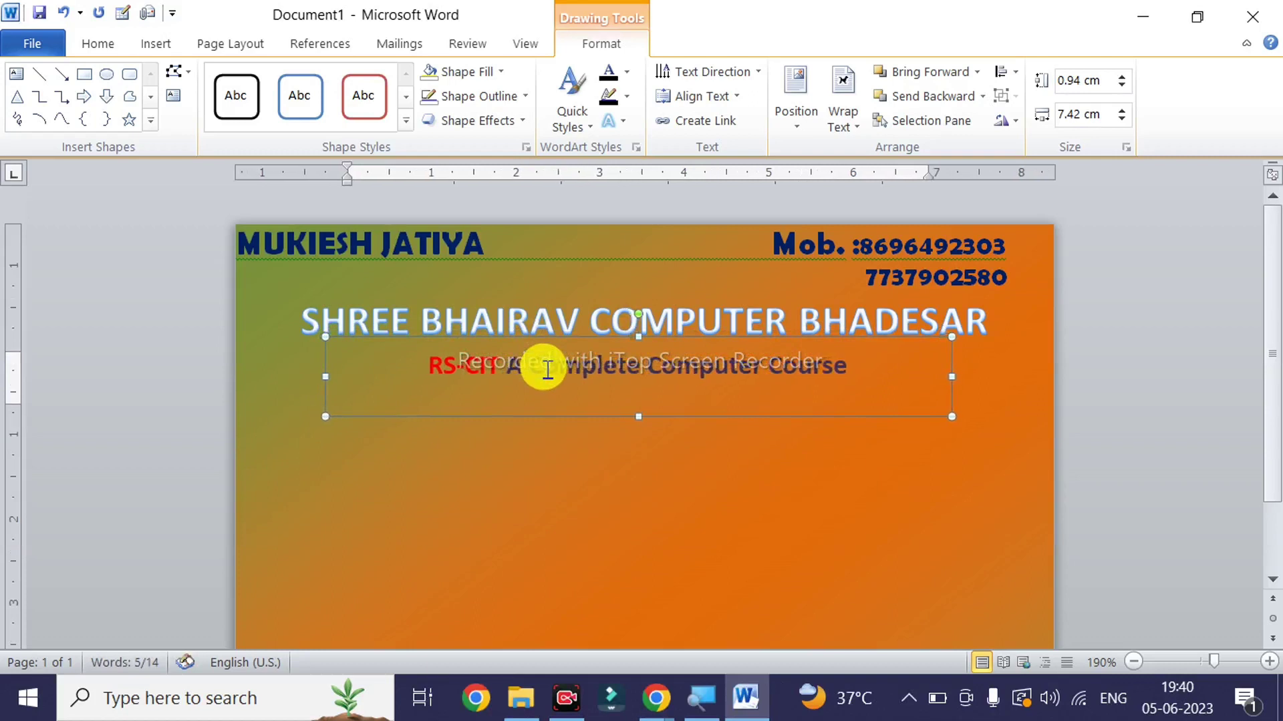
{"action": "left_click", "coordinate": [1006, 72]}
{"action": "left_click", "coordinate": [1016, 123]}
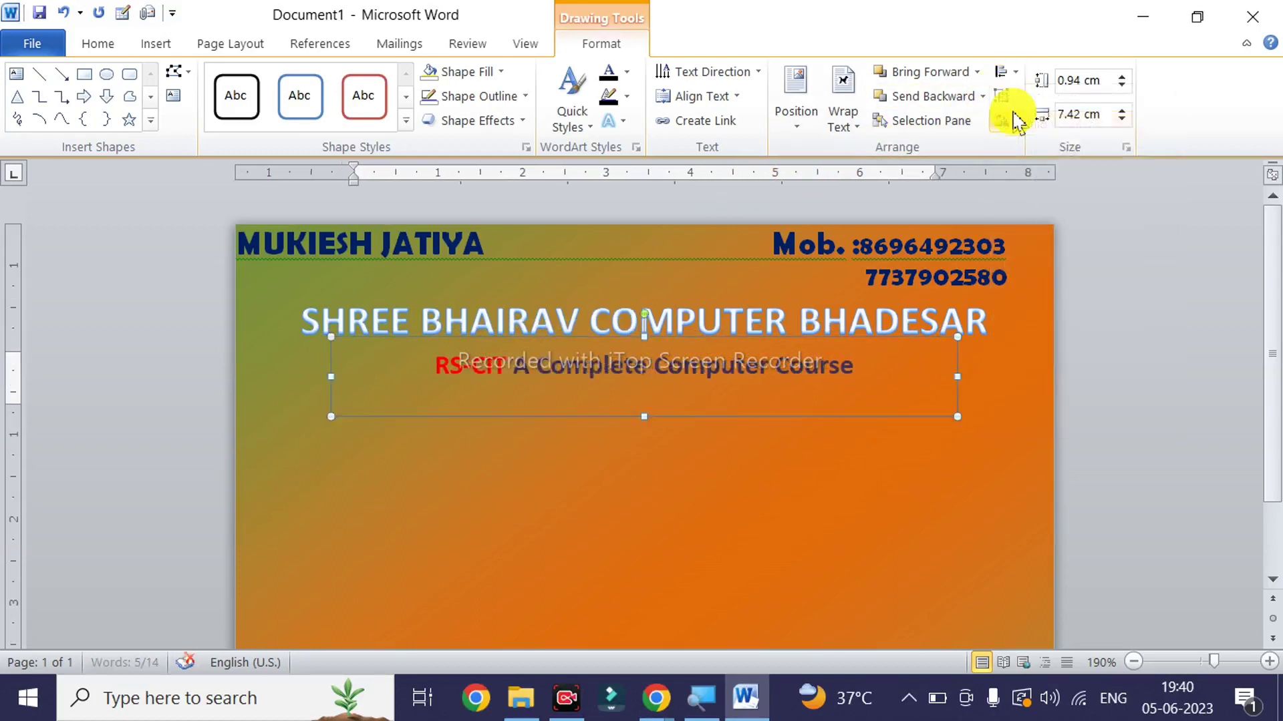
{"action": "left_click", "coordinate": [767, 460]}
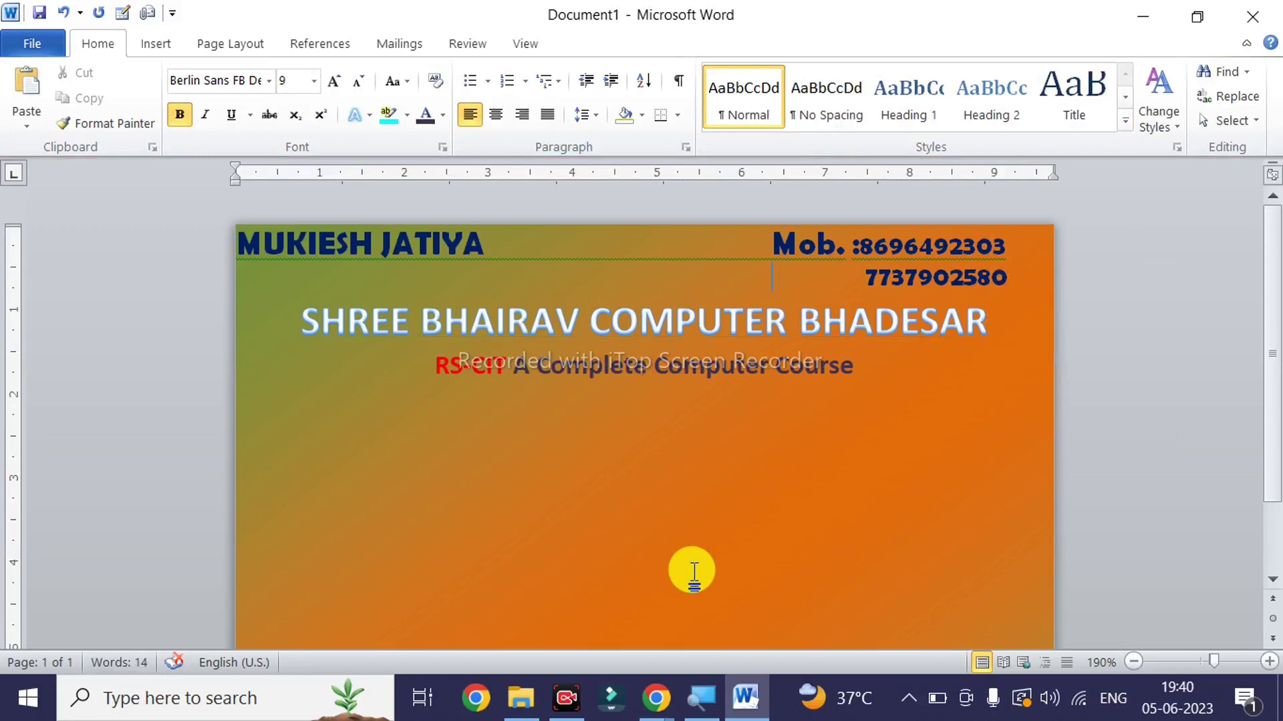
Scroll through the card to review the tagline's new position
{"action": "scroll", "coordinate": [693, 574], "scroll_direction": "down", "scroll_amount": 1, "text": "ctrl"}
{"action": "scroll", "coordinate": [693, 575], "scroll_direction": "down", "scroll_amount": 1, "text": "ctrl"}
{"action": "scroll", "coordinate": [694, 578], "scroll_direction": "down", "scroll_amount": 1, "text": "ctrl"}
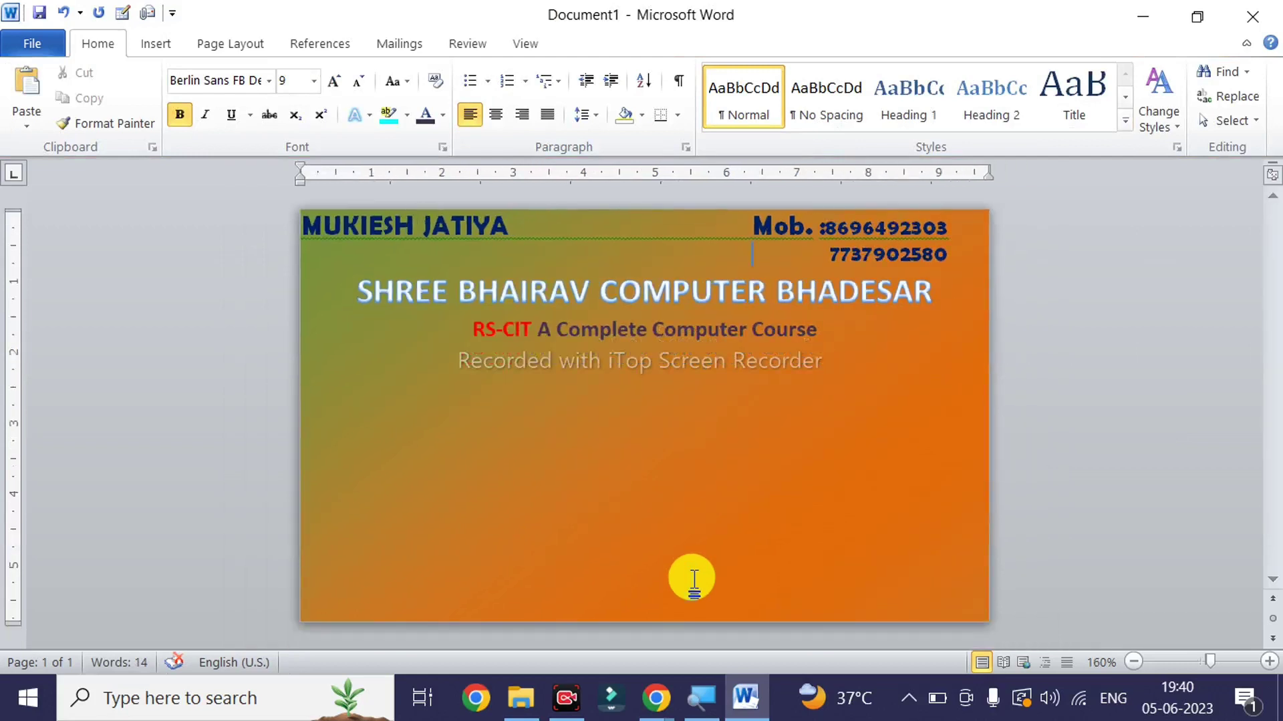
{"action": "scroll", "coordinate": [693, 578], "scroll_direction": "up", "scroll_amount": 1, "text": "ctrl"}
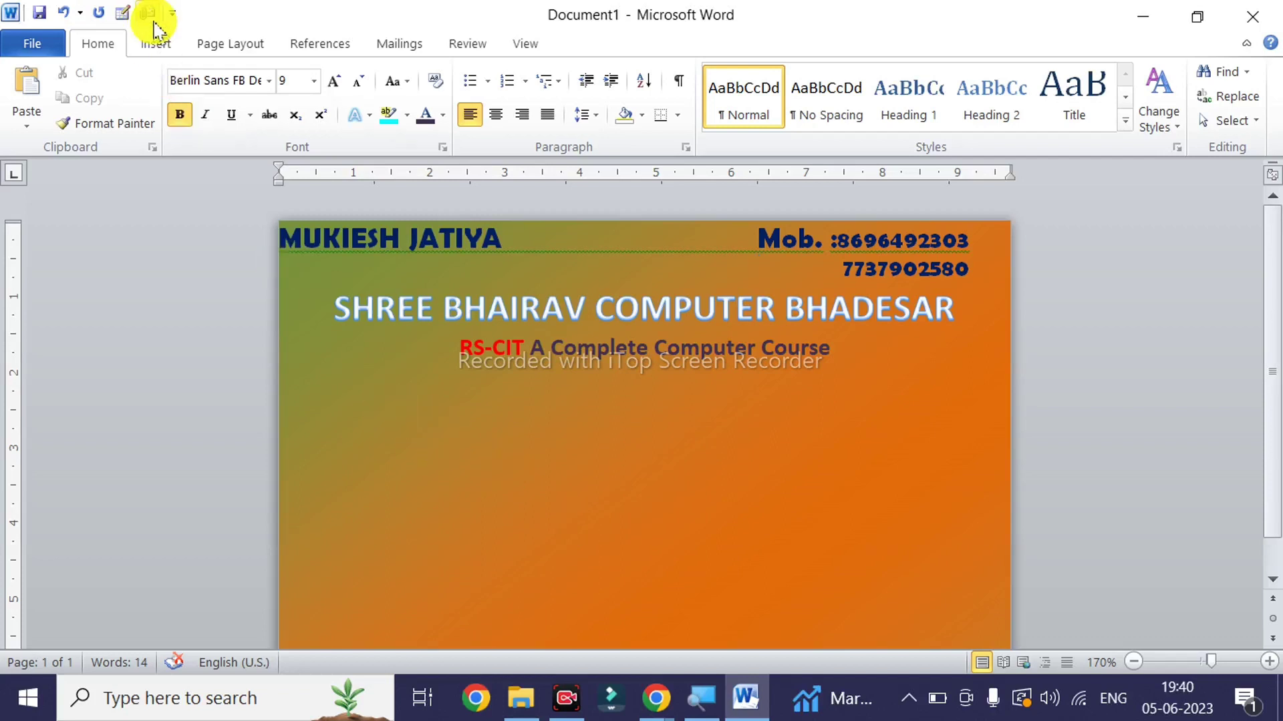
{"action": "left_click", "coordinate": [172, 47]}
Draw a wide text box under the tagline listing MS WORD, POWER POINT, EXCEL, OUTLOOK
{"action": "left_click", "coordinate": [319, 113]}
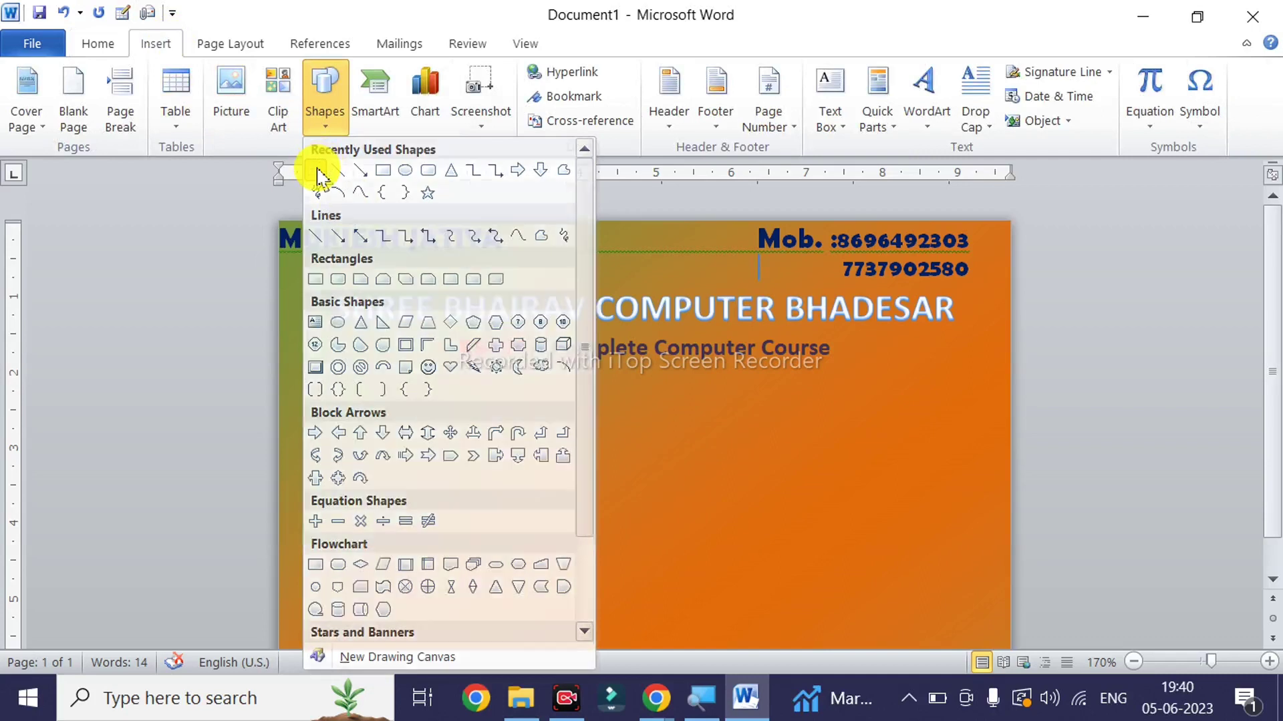
{"action": "left_click", "coordinate": [319, 170]}
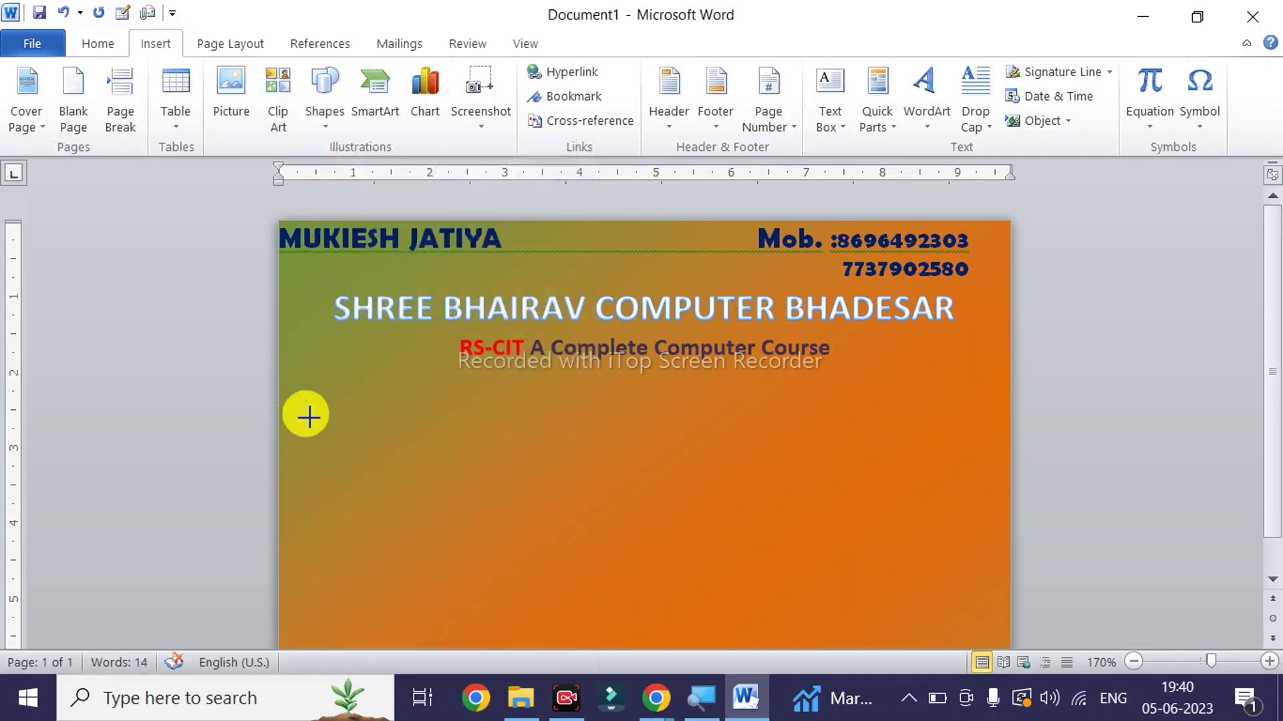
{"action": "left_click_drag", "start_coordinate": [298, 413], "coordinate": [967, 493]}
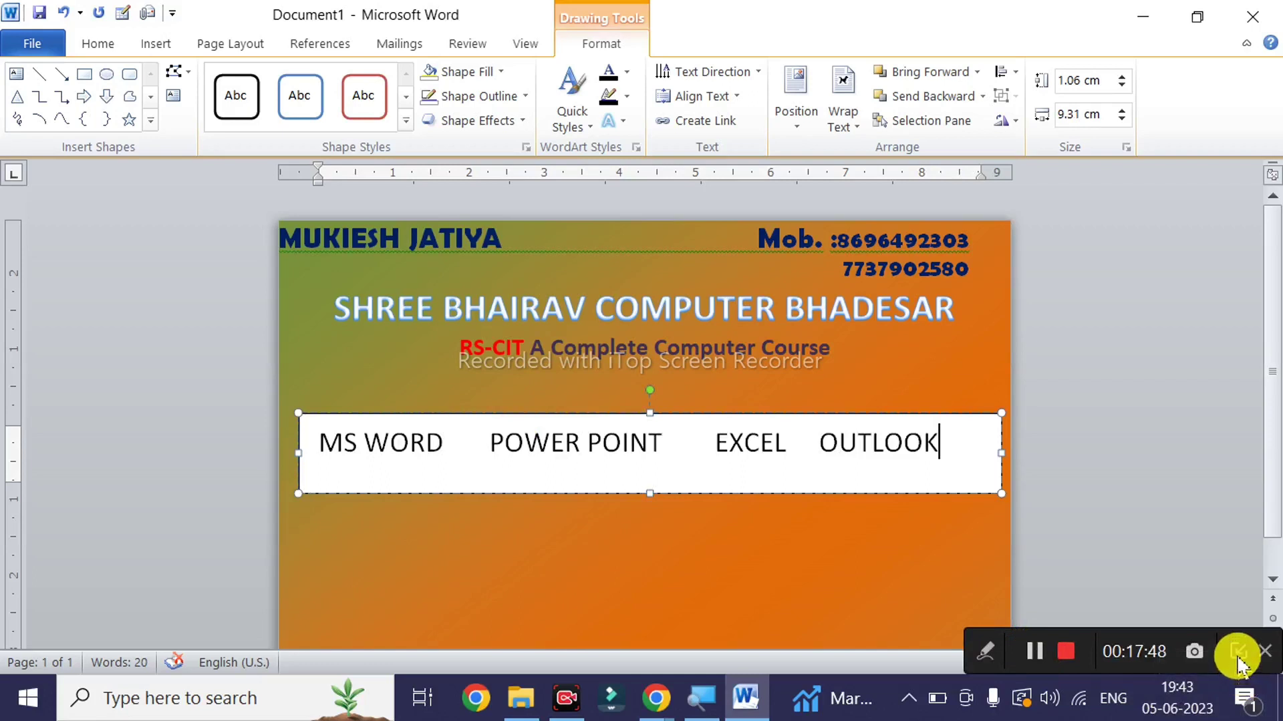
{"action": "left_click", "coordinate": [1238, 661]}
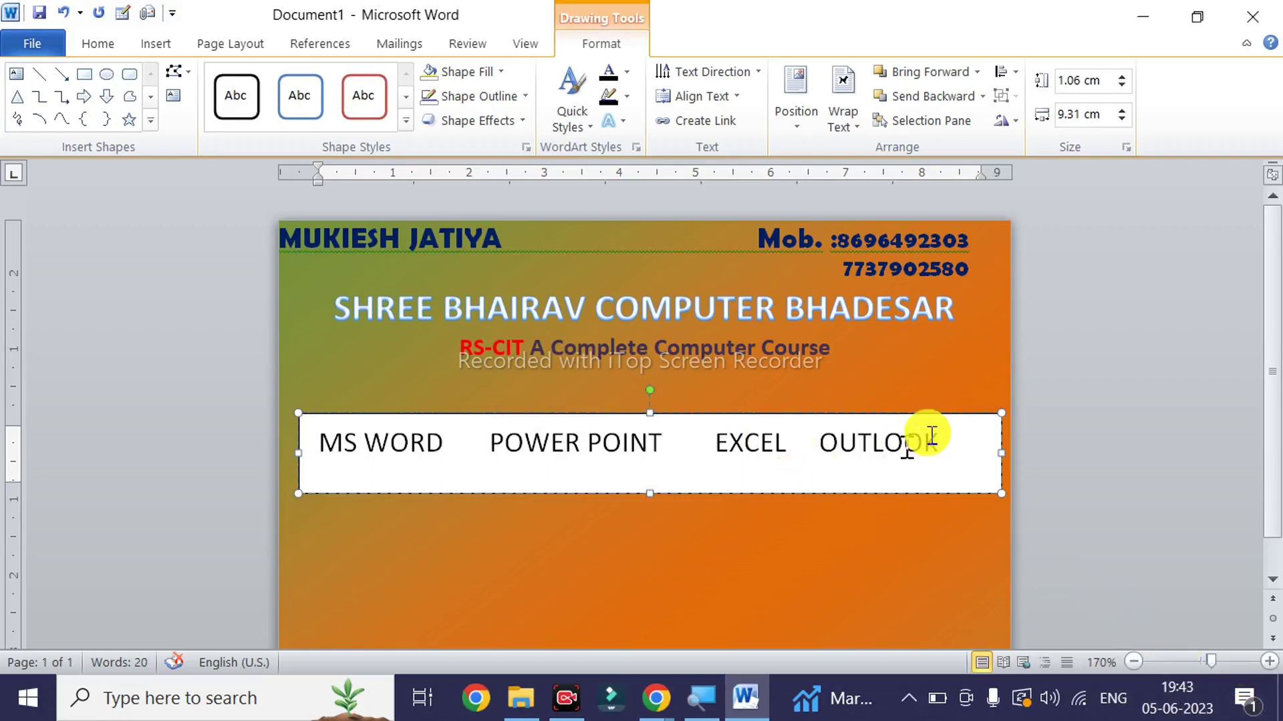
{"action": "mouse_move", "coordinate": [941, 442]}
{"action": "left_mouse_down"}
{"action": "mouse_move", "coordinate": [810, 427]}
{"action": "mouse_move", "coordinate": [319, 444]}
{"action": "left_mouse_up"}
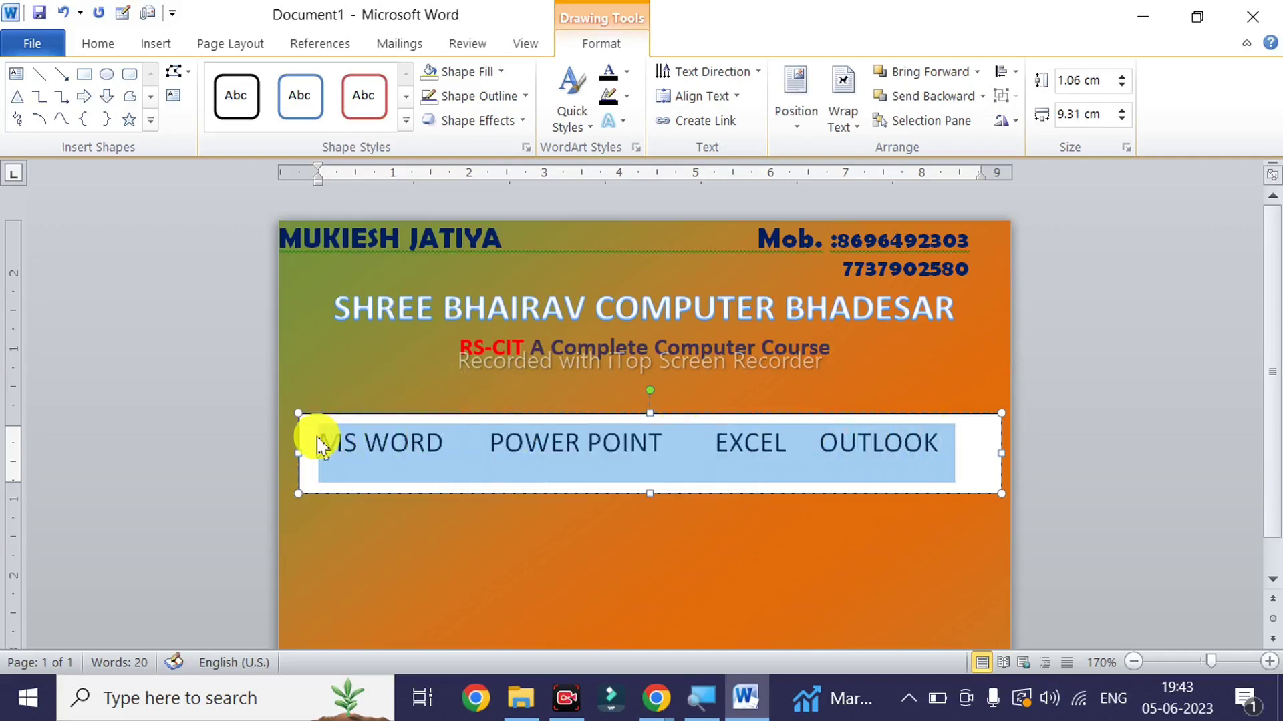
Make the course names bold in the Arial Black font
{"action": "key", "text": "ctrl+b"}
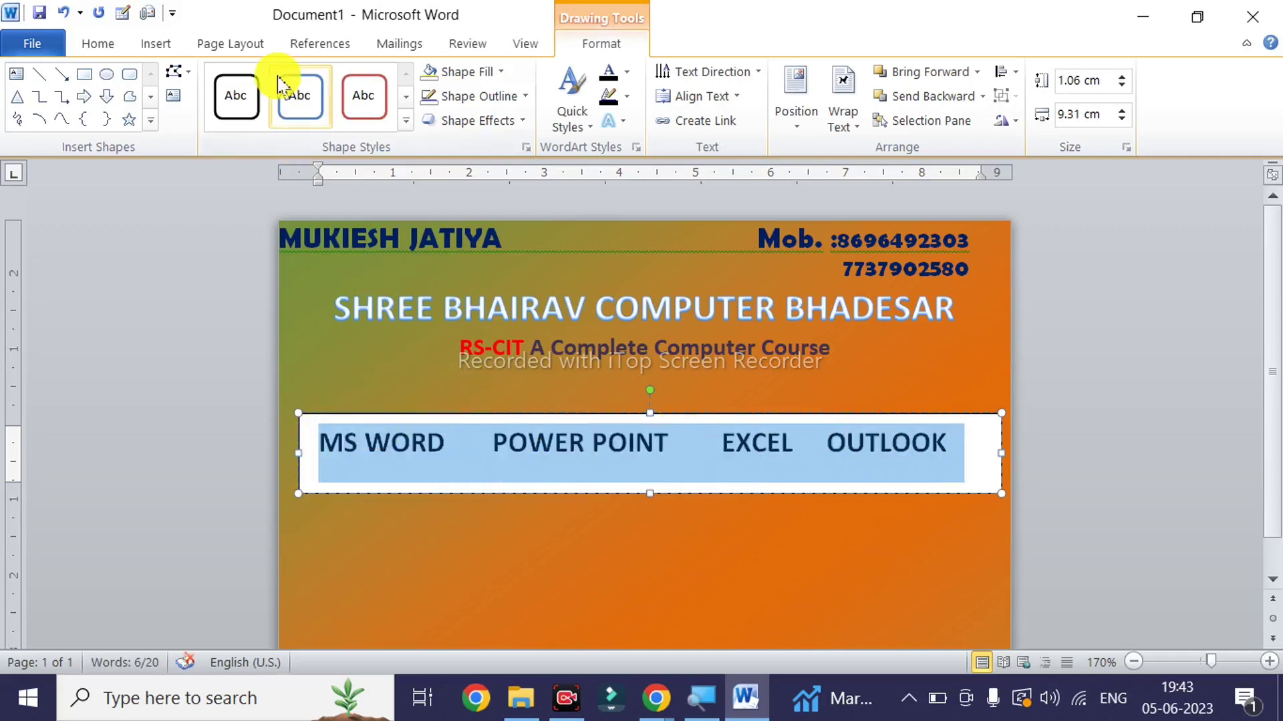
{"action": "left_click", "coordinate": [101, 48]}
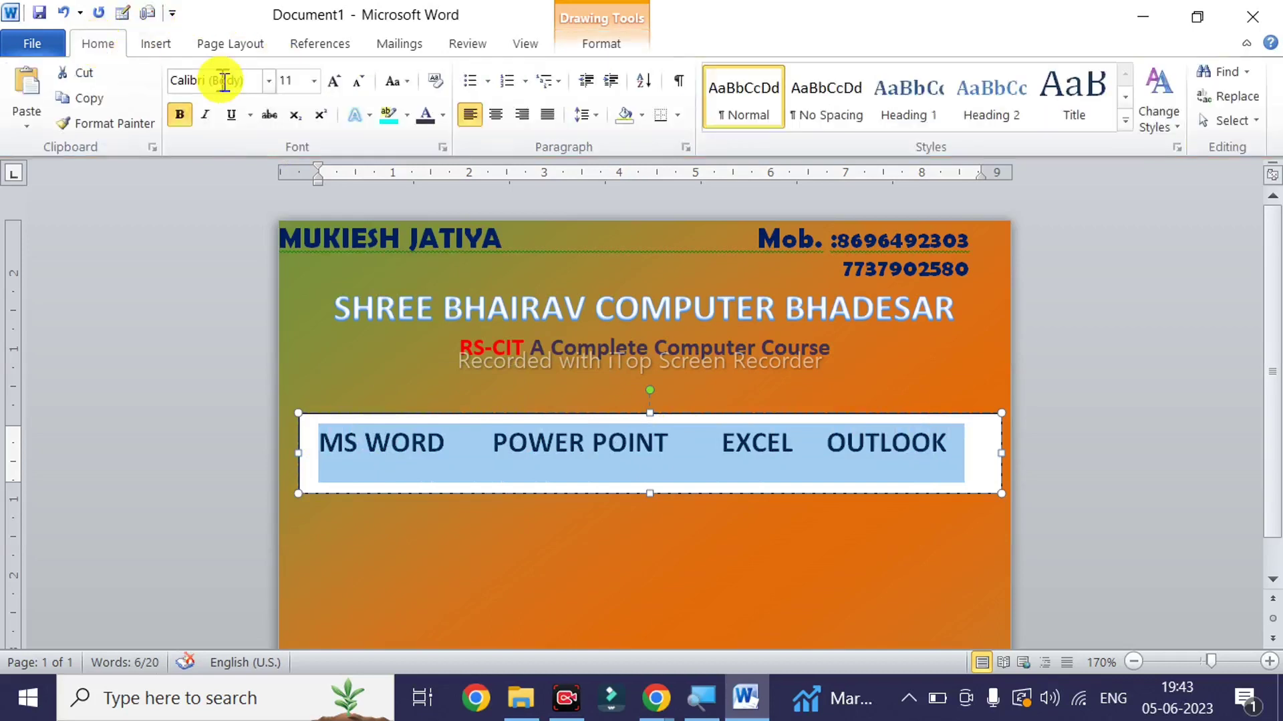
{"action": "left_click", "coordinate": [268, 82]}
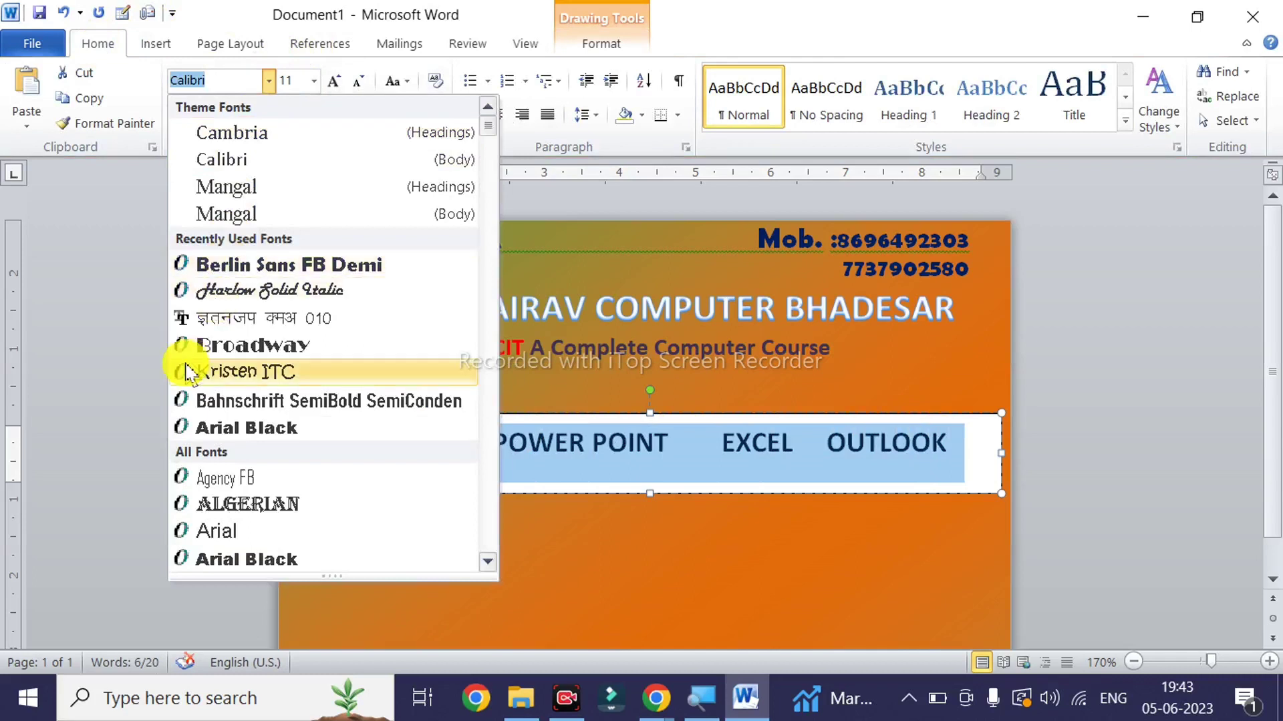
{"action": "scroll", "coordinate": [227, 461], "scroll_direction": "down", "scroll_amount": 1}
{"action": "scroll", "coordinate": [271, 487], "scroll_direction": "down", "scroll_amount": 1}
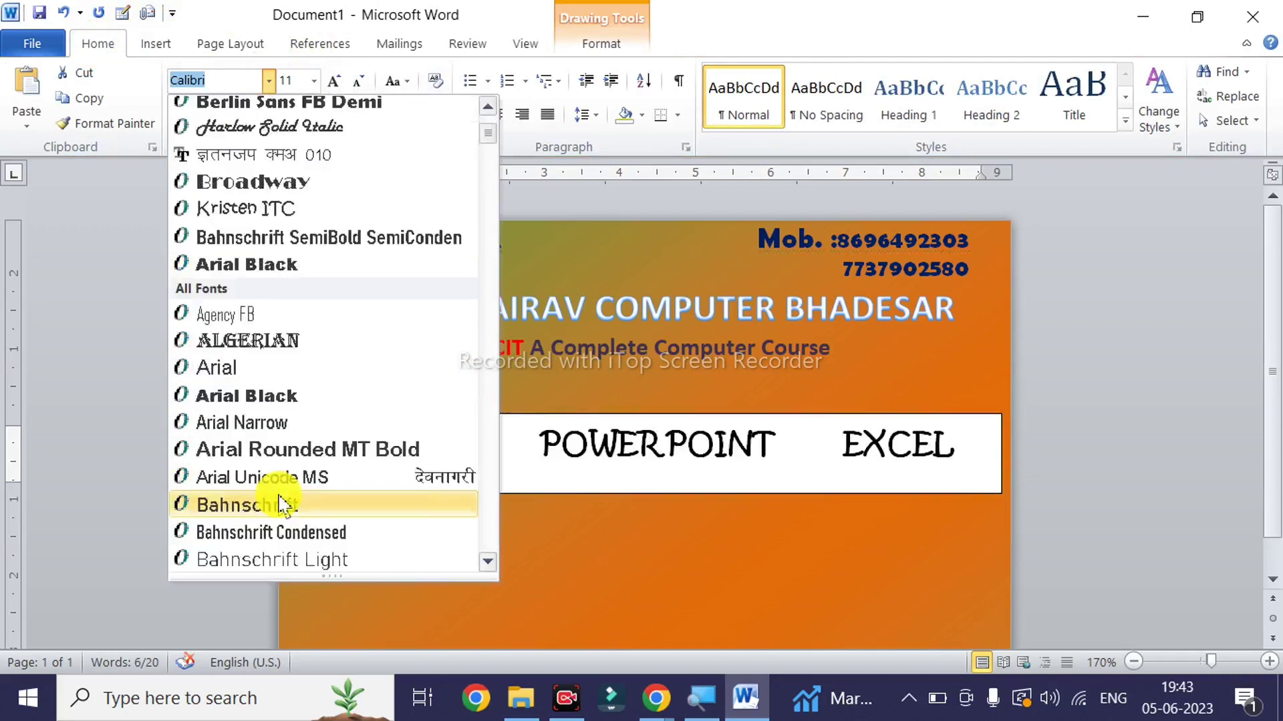
{"action": "left_click", "coordinate": [289, 397]}
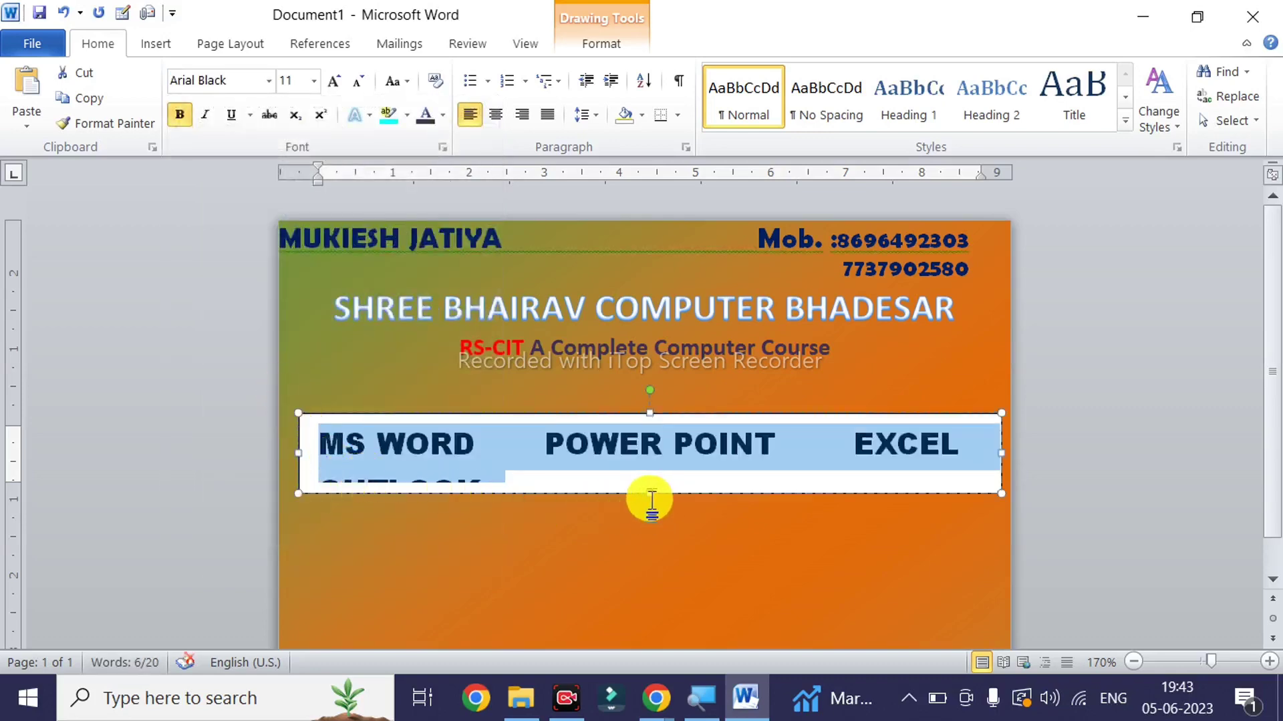
Remove the extra spaces before POWER POINT, before EXCEL, and between EXCEL and OUTLOOK
{"action": "left_click", "coordinate": [531, 442]}
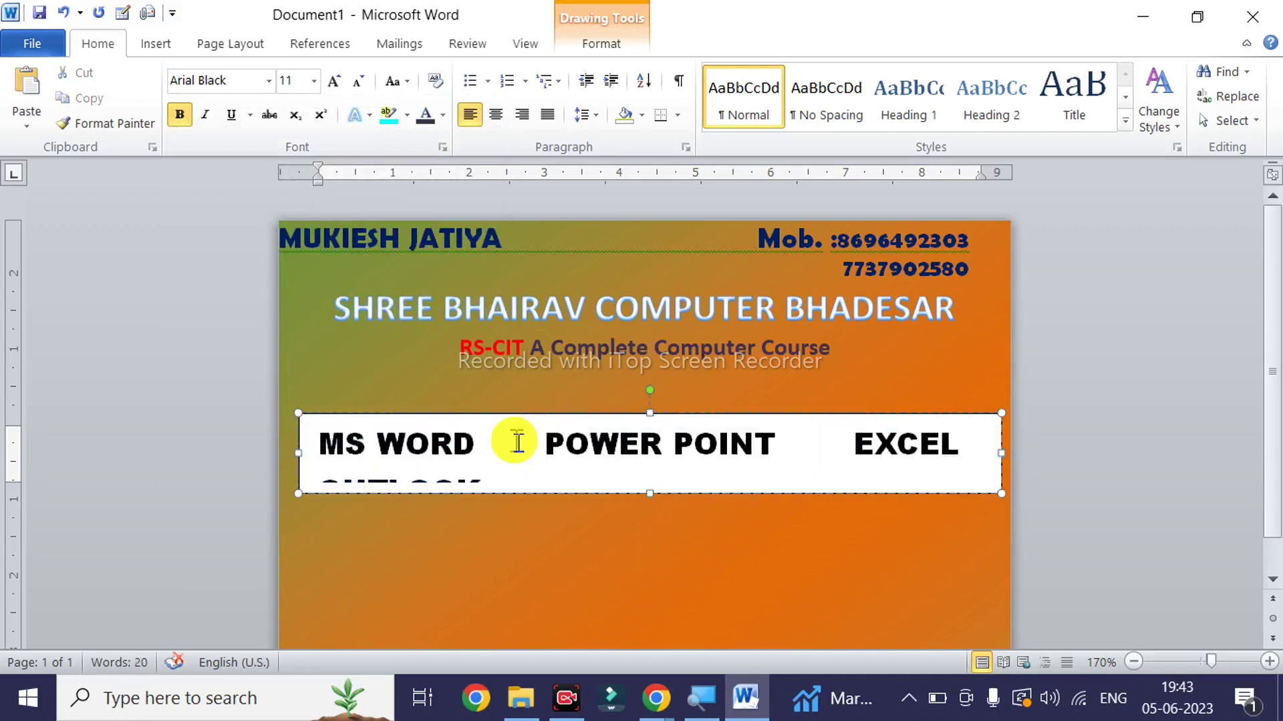
{"action": "key", "text": "BackSpace"}
{"action": "key", "text": "BackSpace"}
{"action": "key", "text": "BackSpace"}
{"action": "key", "text": "BackSpace"}
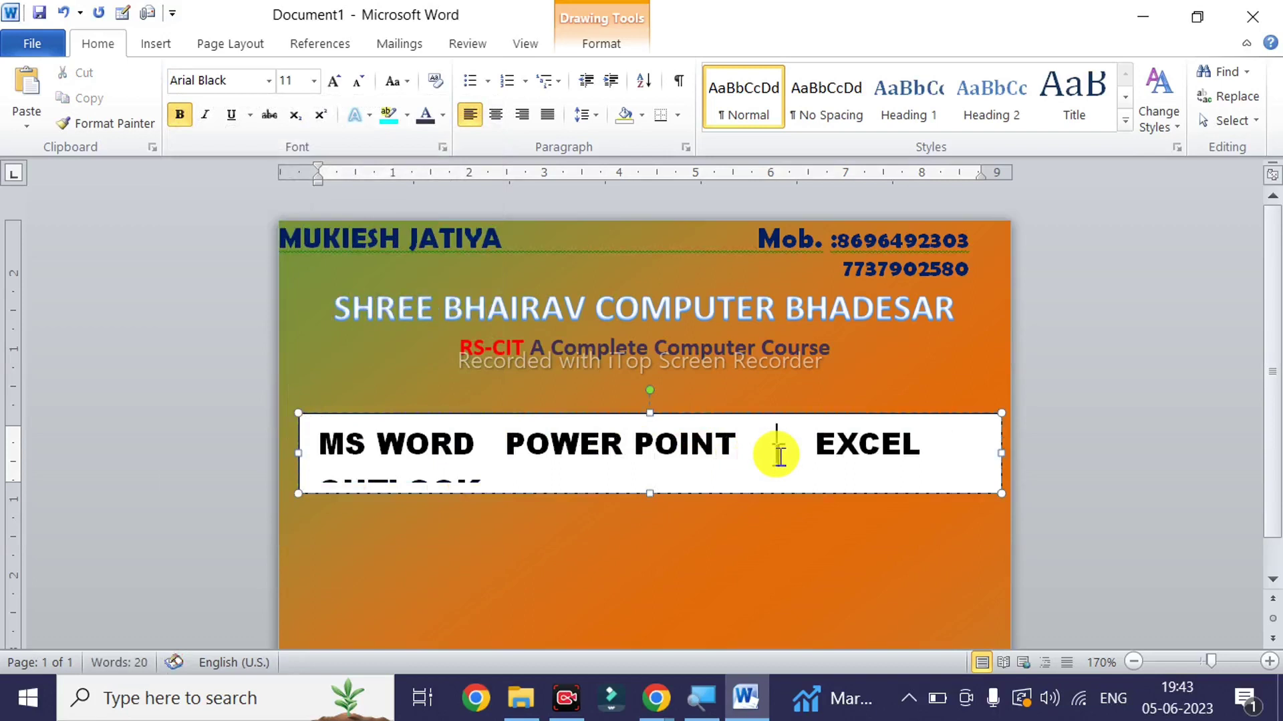
{"action": "key", "text": "BackSpace"}
{"action": "key", "text": "BackSpace"}
{"action": "key", "text": "BackSpace"}
{"action": "key", "text": "BackSpace"}
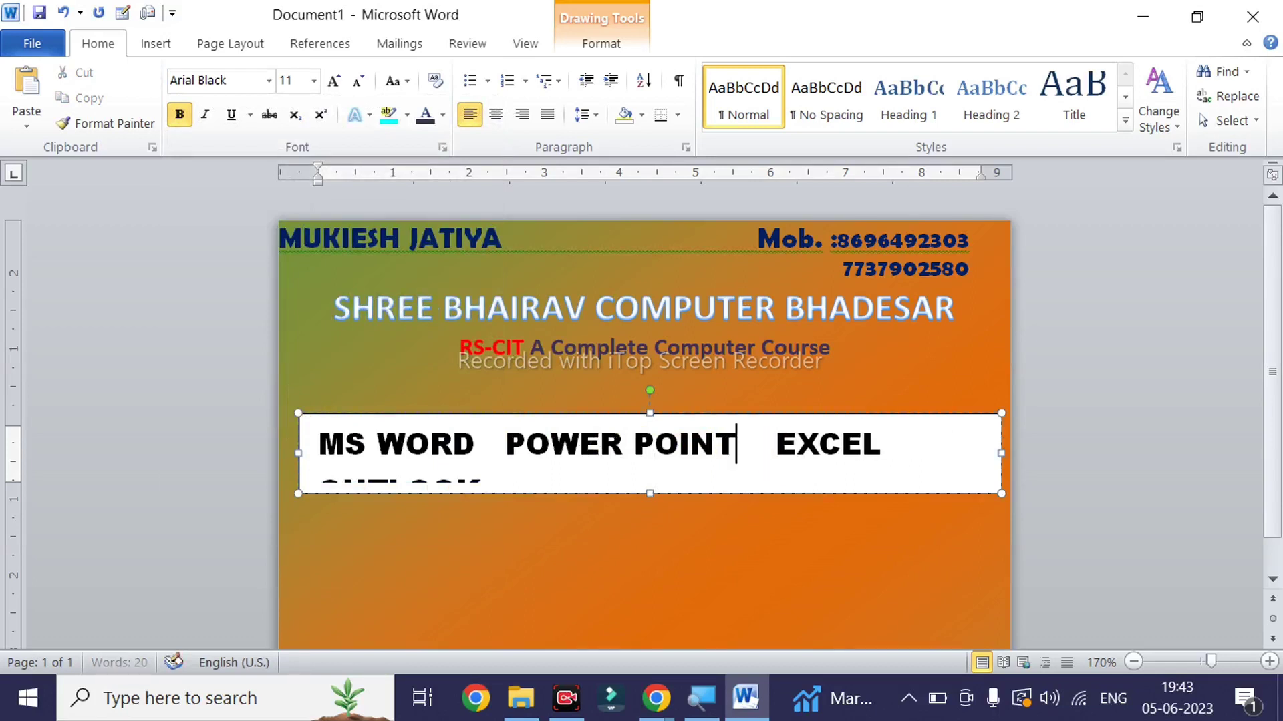
{"action": "key", "text": "BackSpace"}
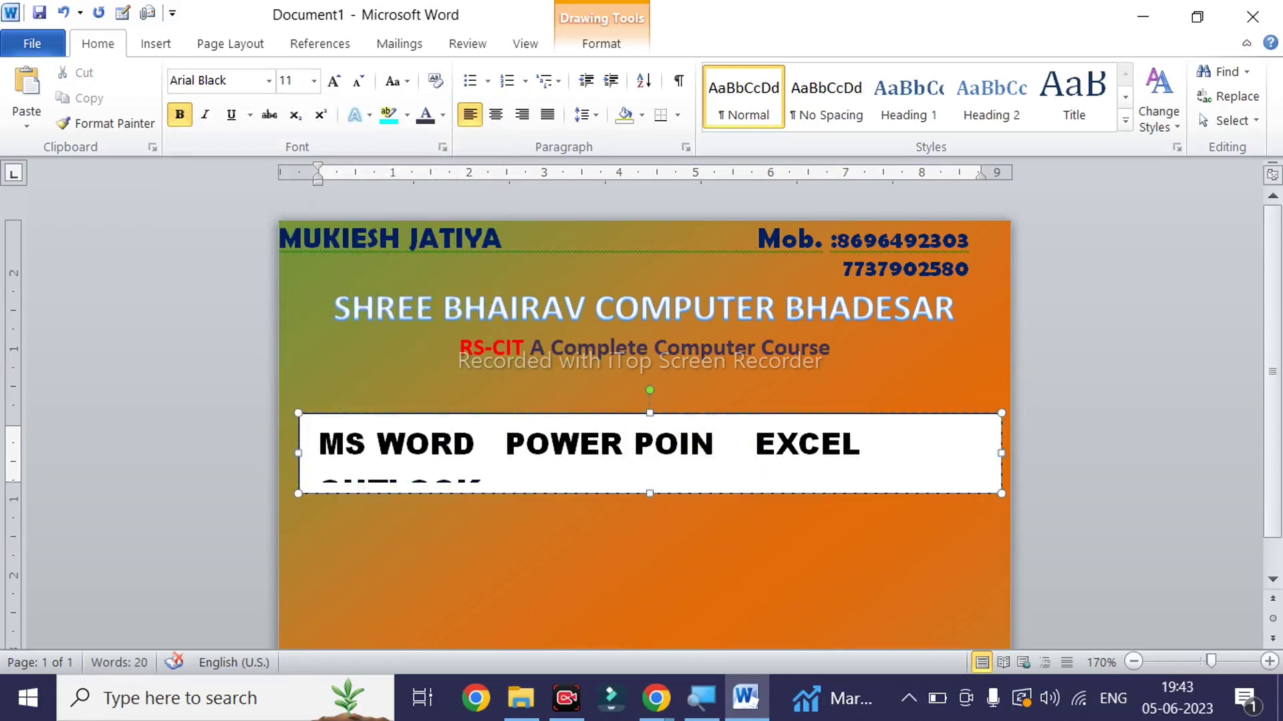
{"action": "type", "text": "T"}
{"action": "left_click", "coordinate": [935, 465]}
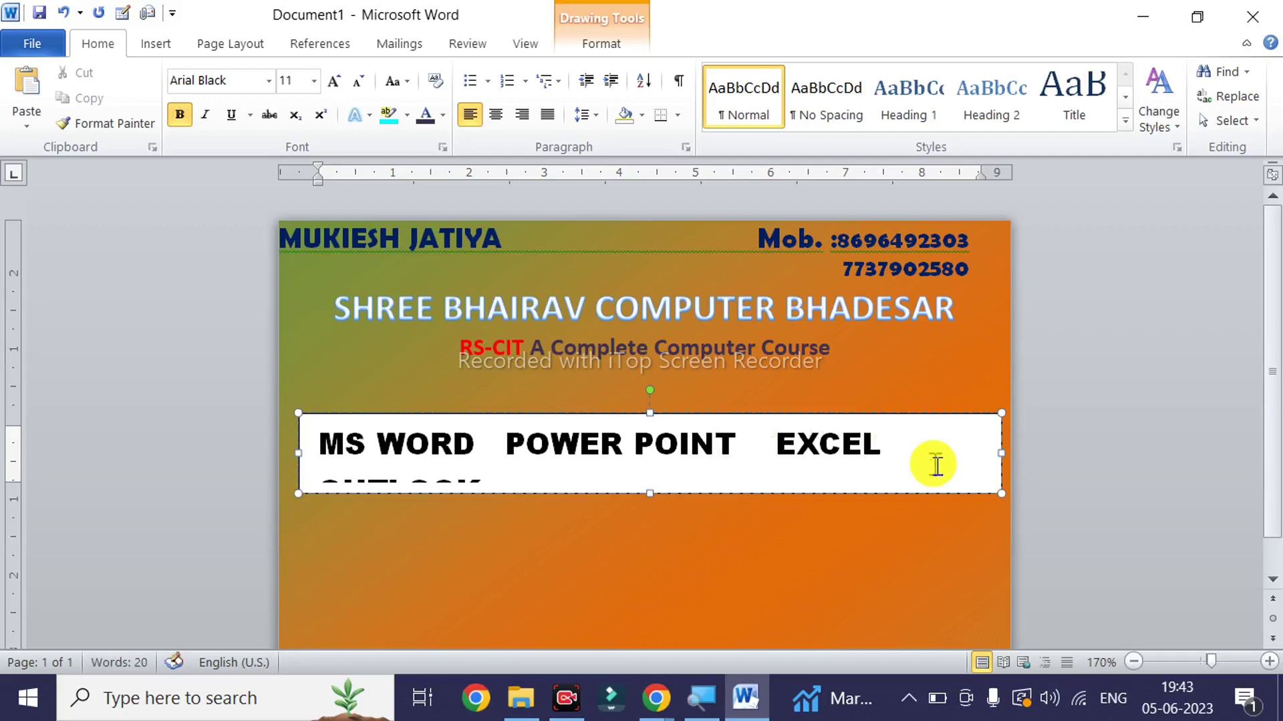
{"action": "left_click", "coordinate": [988, 450]}
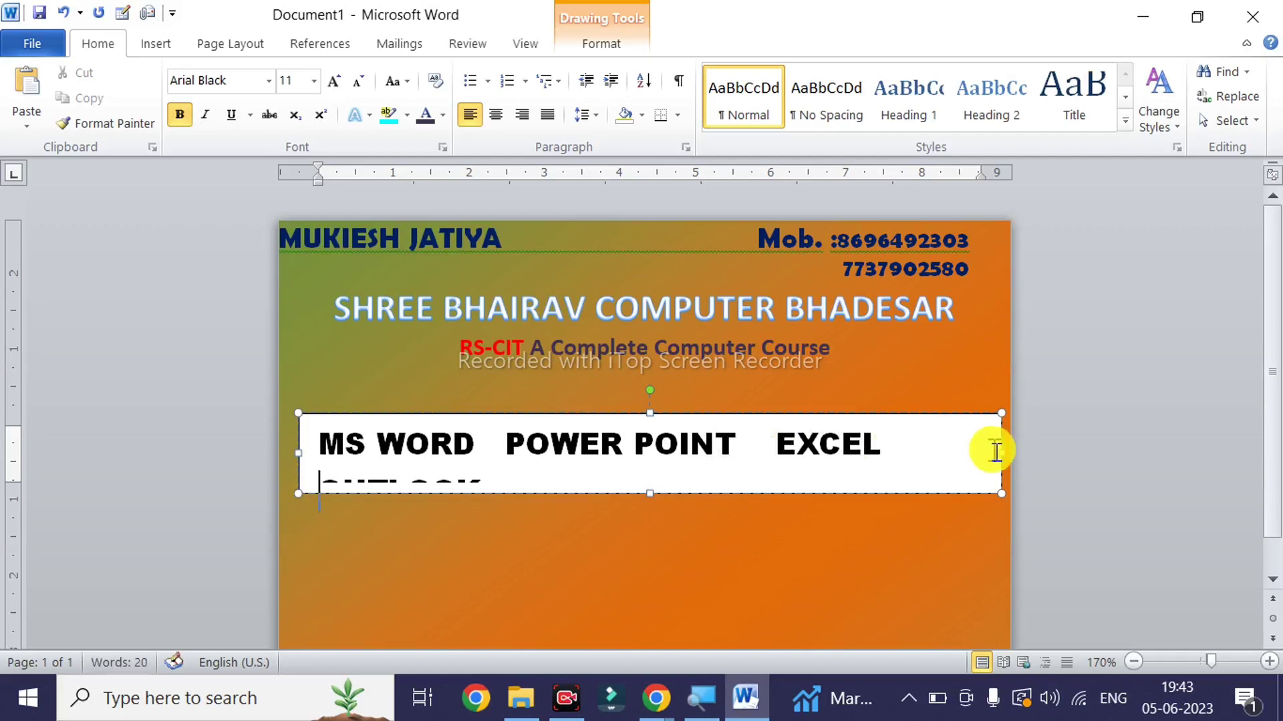
{"action": "key", "text": "Delete"}
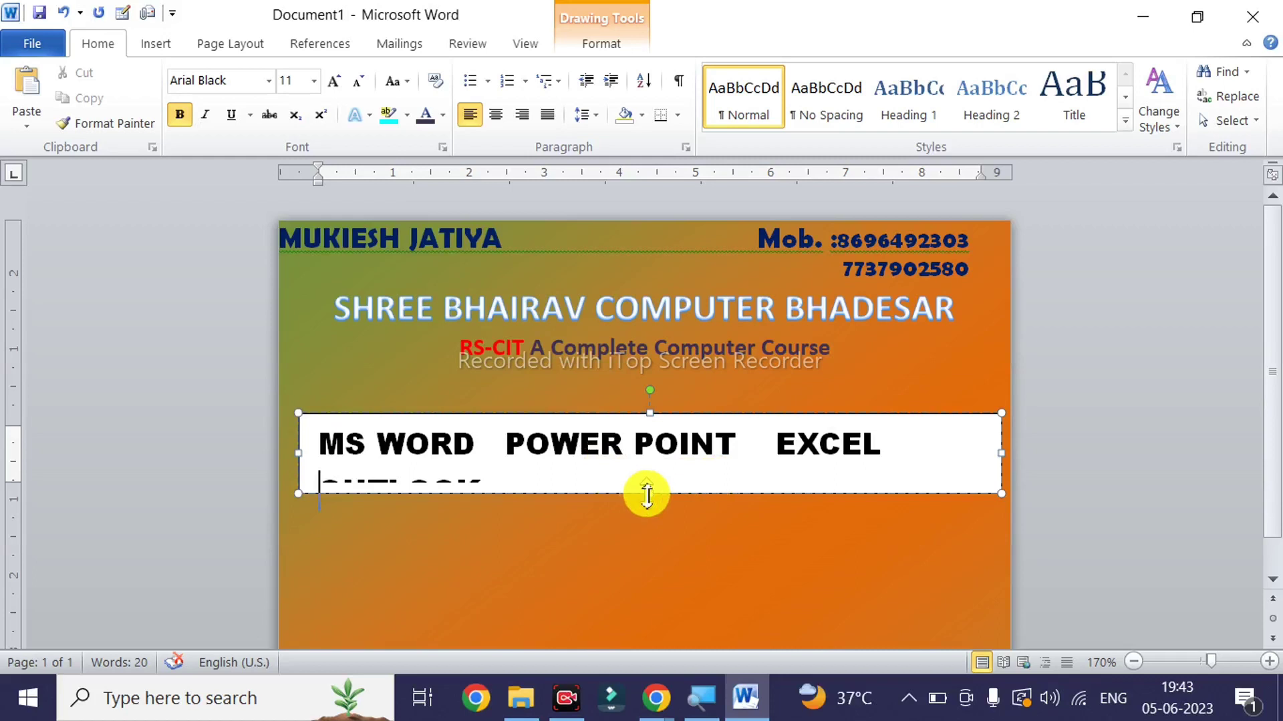
Shrink the course names to size 9 so all four fit on one line, and resize the box
{"action": "left_click_drag", "start_coordinate": [646, 495], "coordinate": [636, 552]}
{"action": "left_click_drag", "start_coordinate": [535, 506], "coordinate": [286, 442]}
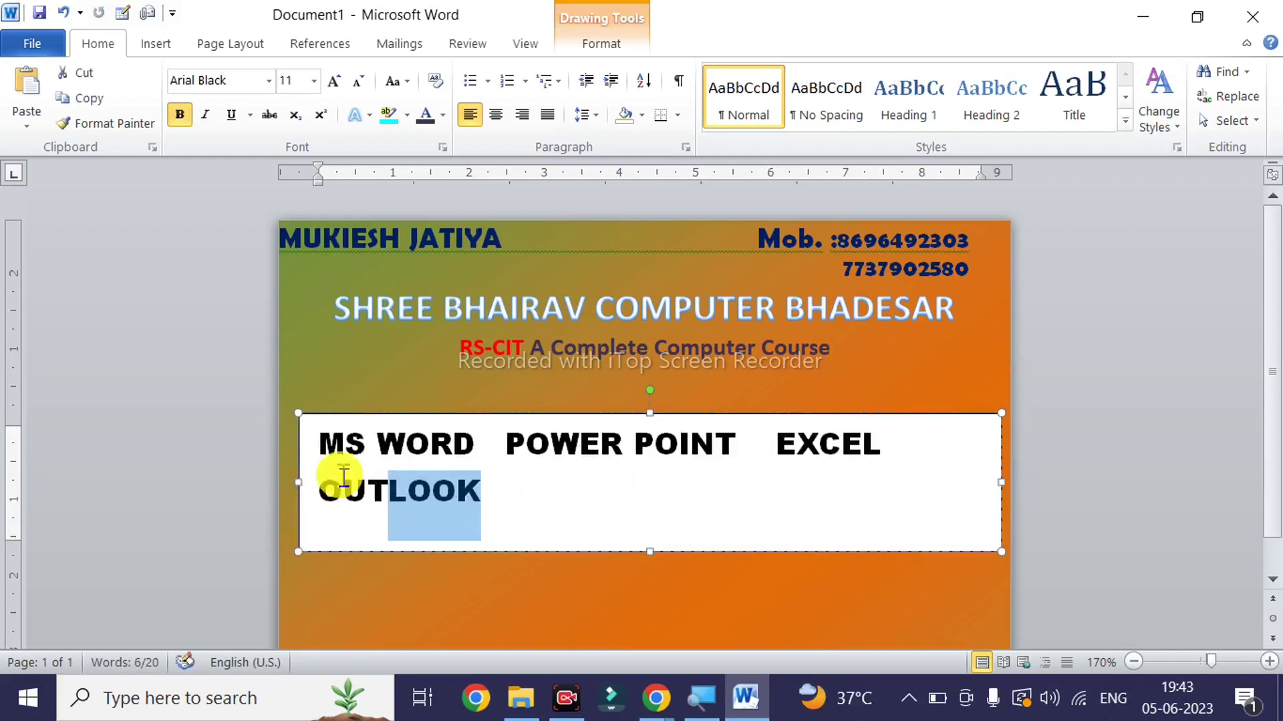
{"action": "key", "text": "ctrl+bracketleft"}
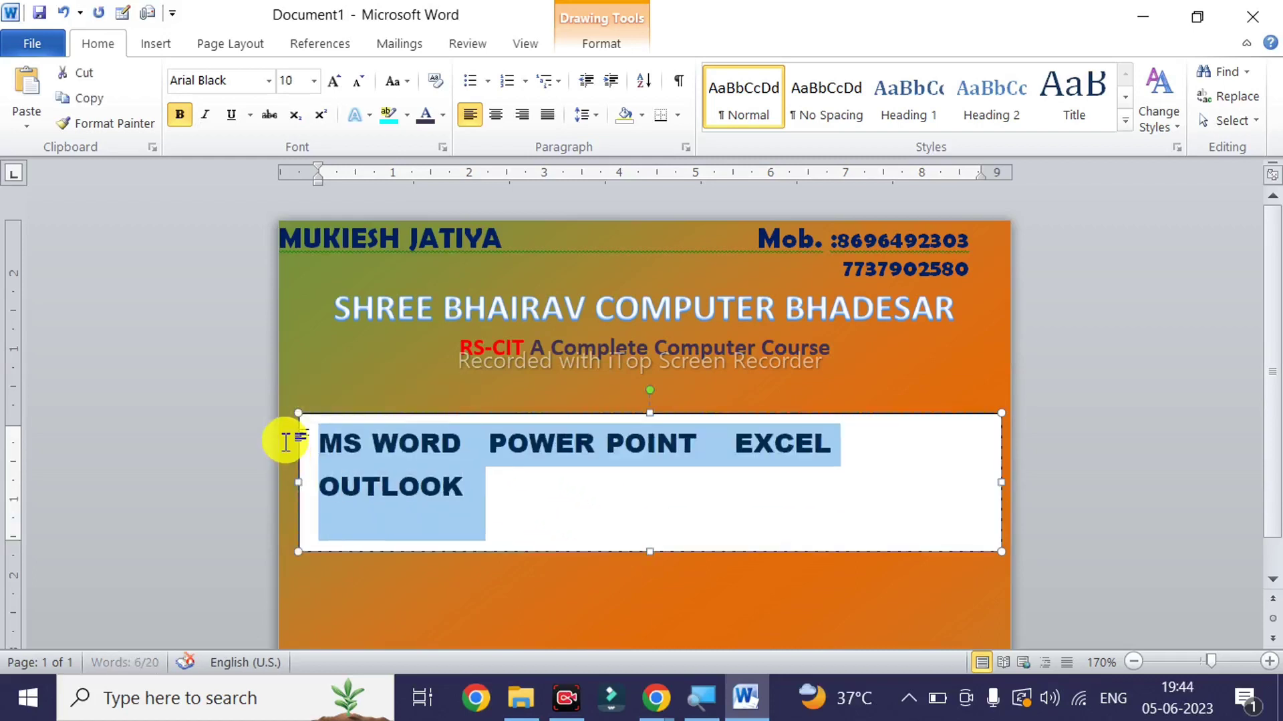
{"action": "key", "text": "ctrl+bracketleft"}
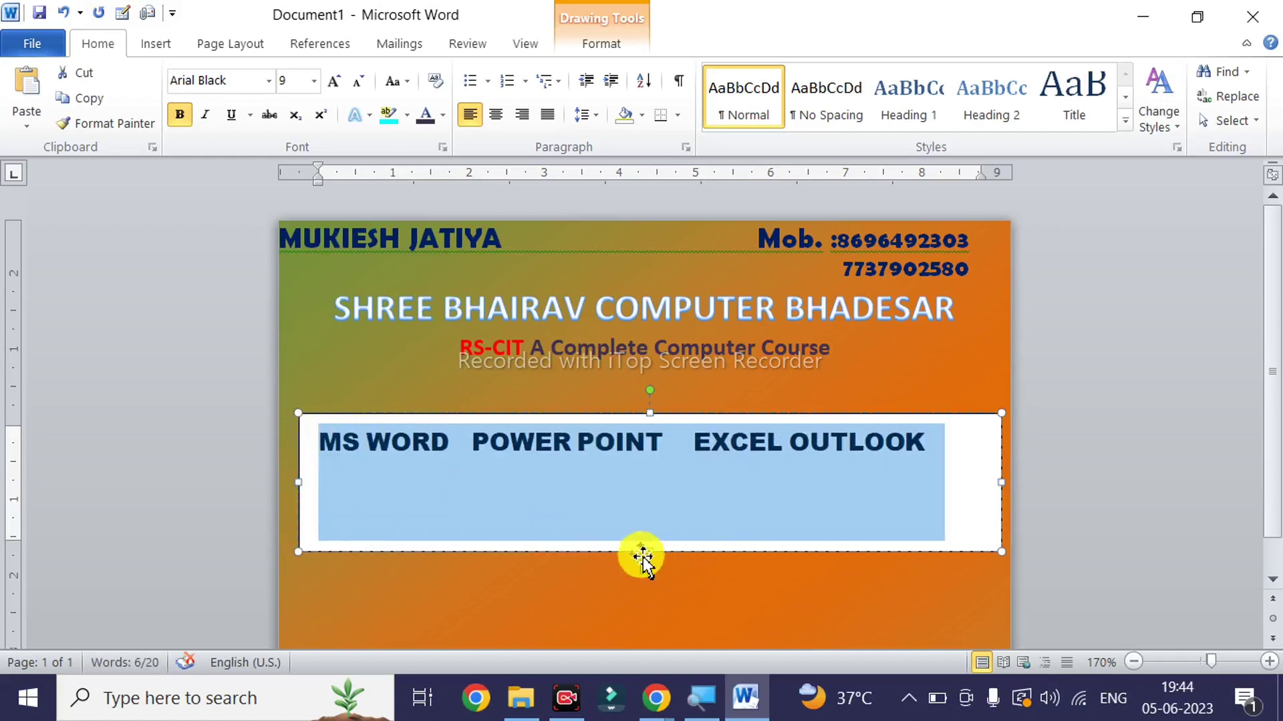
{"action": "left_click_drag", "start_coordinate": [649, 551], "coordinate": [637, 473]}
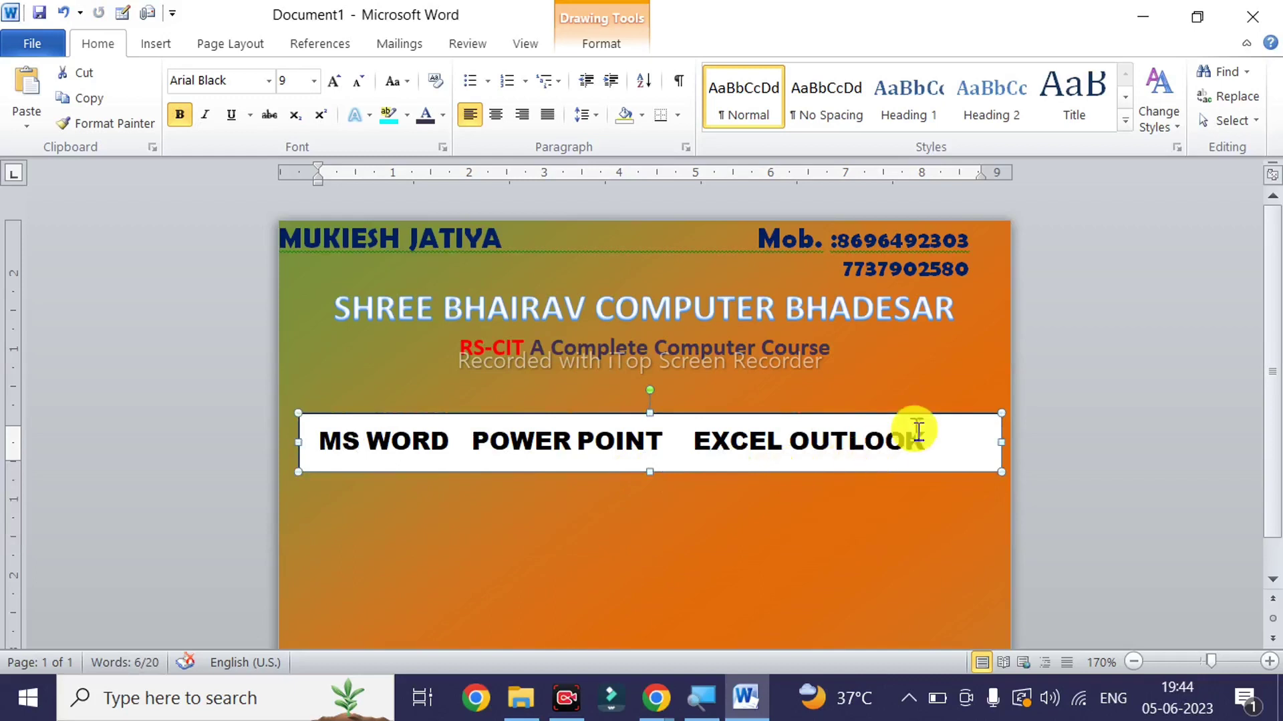
Colour the course names dark blue and set the box's shape fill to No Fill
{"action": "left_click", "coordinate": [443, 115]}
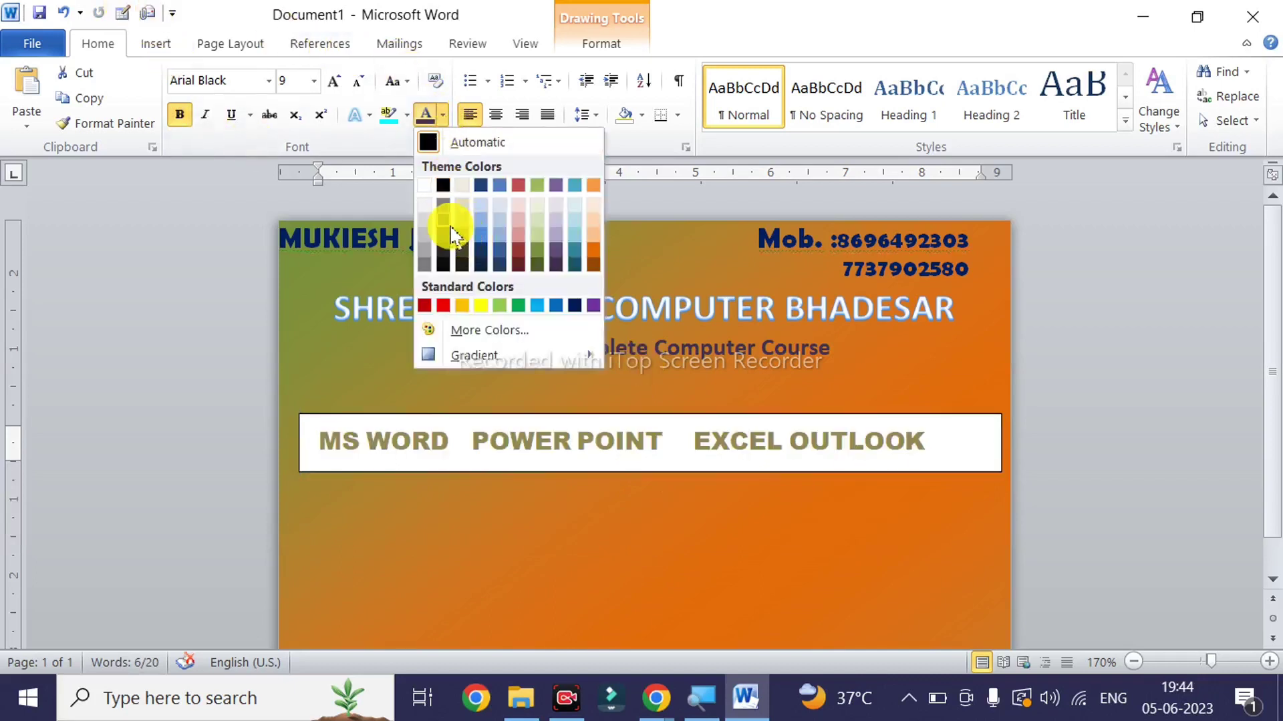
{"action": "left_click", "coordinate": [480, 247]}
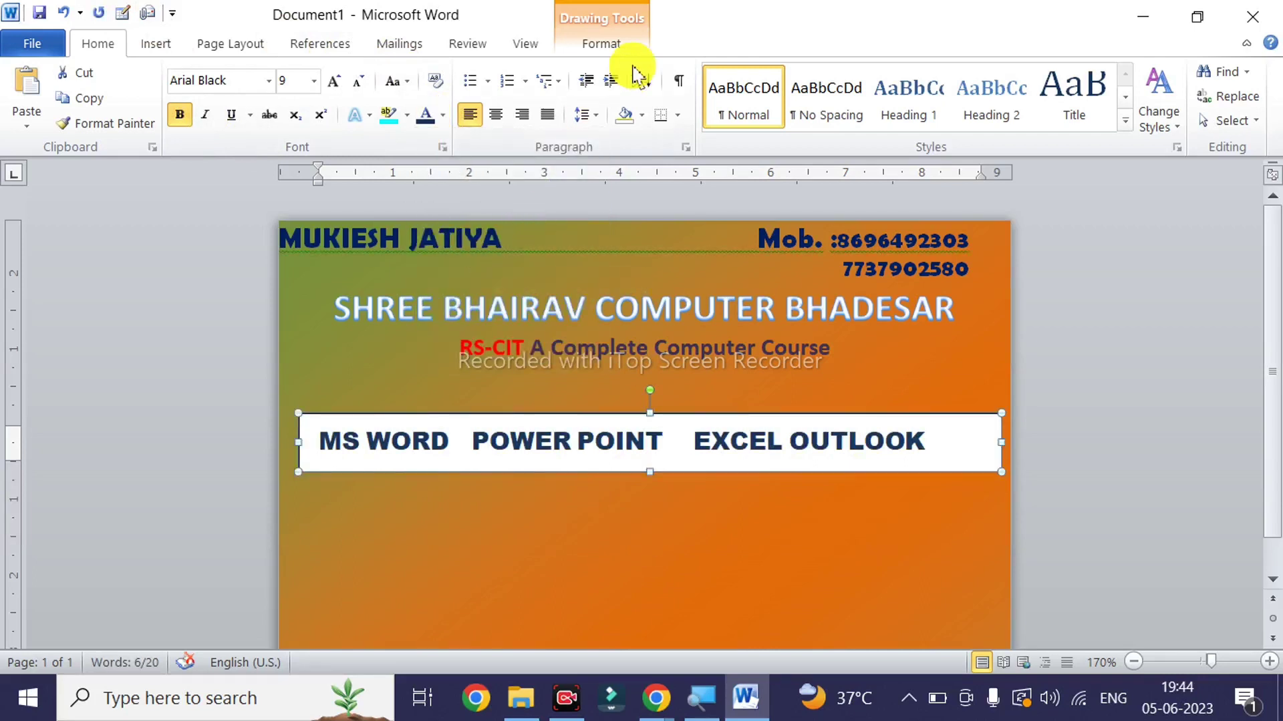
{"action": "left_click", "coordinate": [602, 45]}
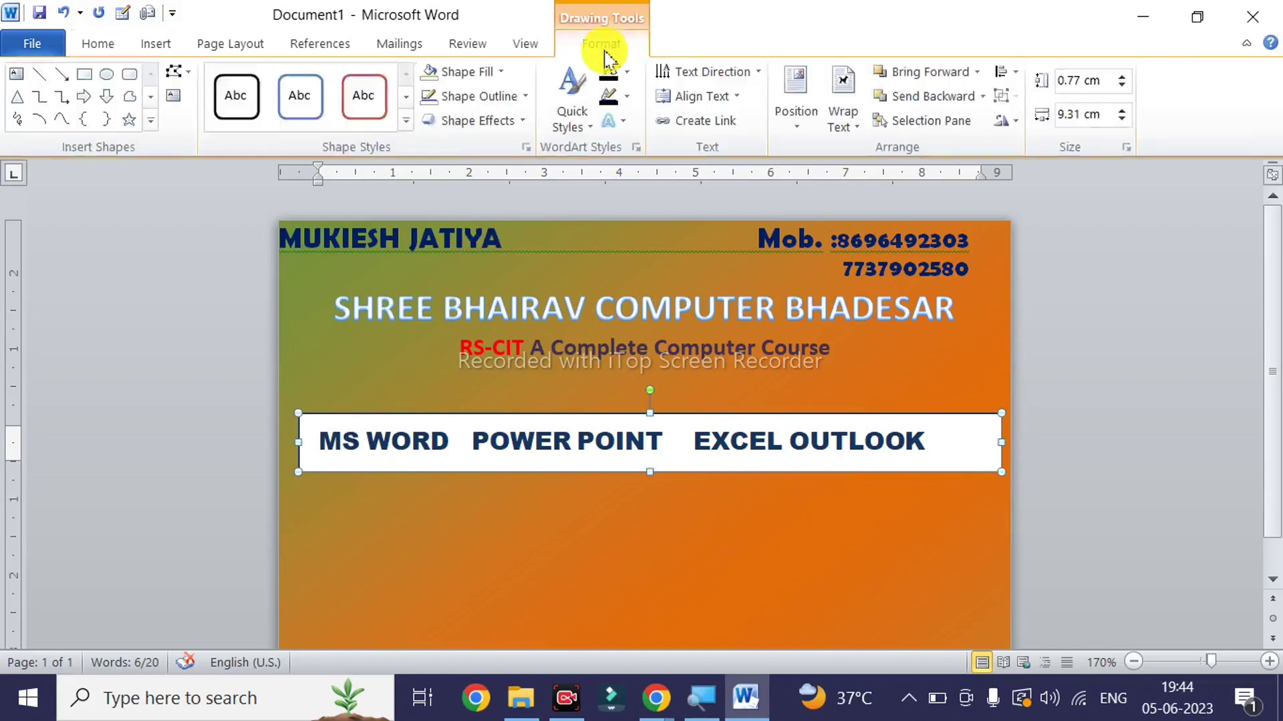
{"action": "left_click", "coordinate": [496, 72]}
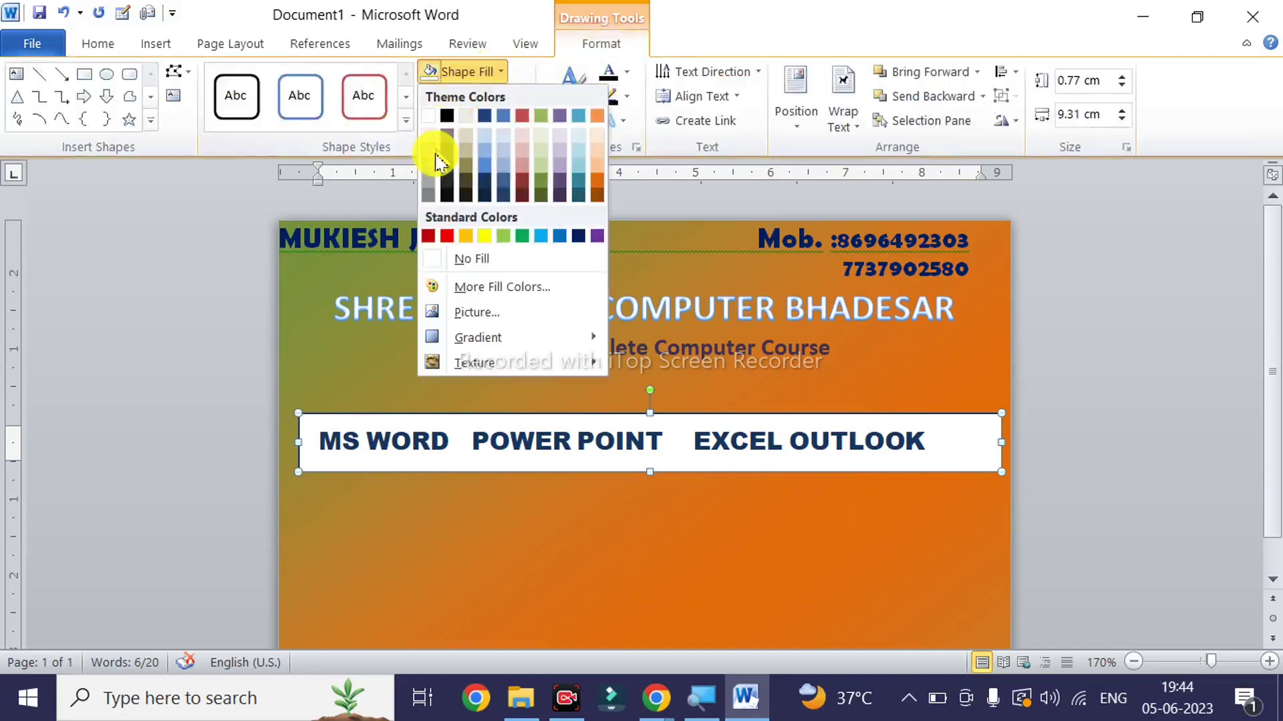
{"action": "left_click", "coordinate": [448, 262]}
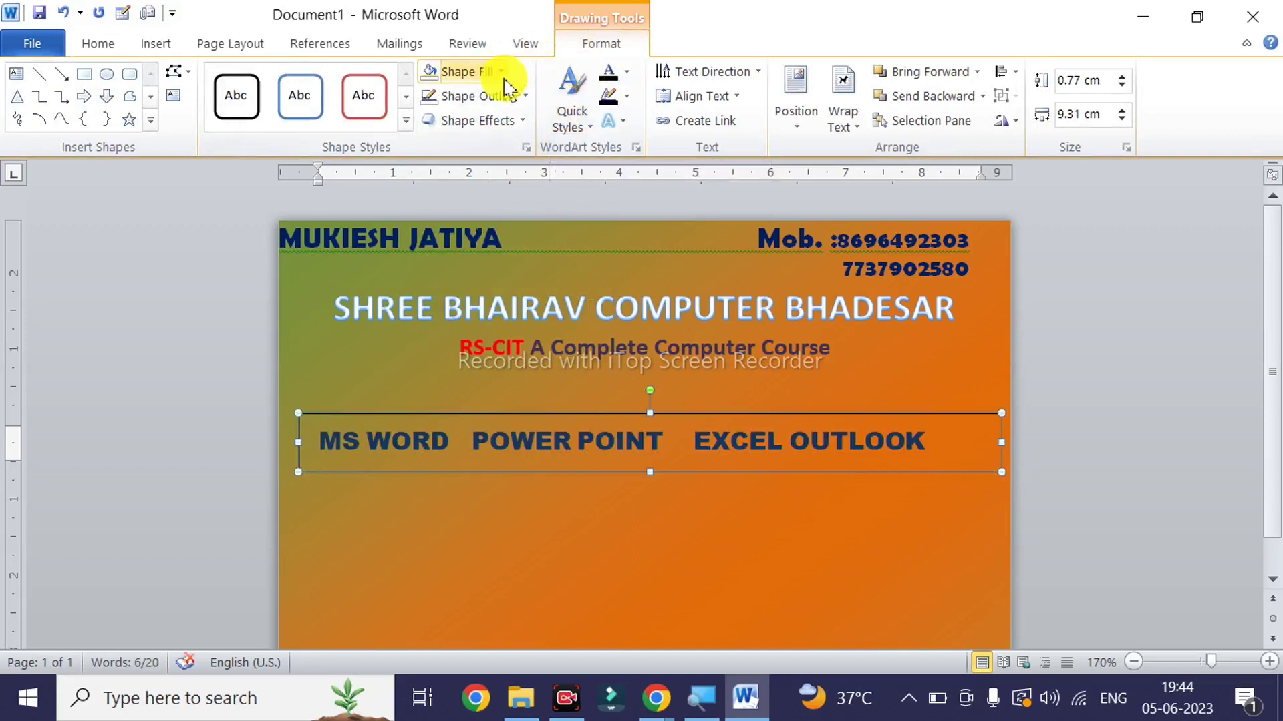
{"action": "left_click", "coordinate": [491, 96]}
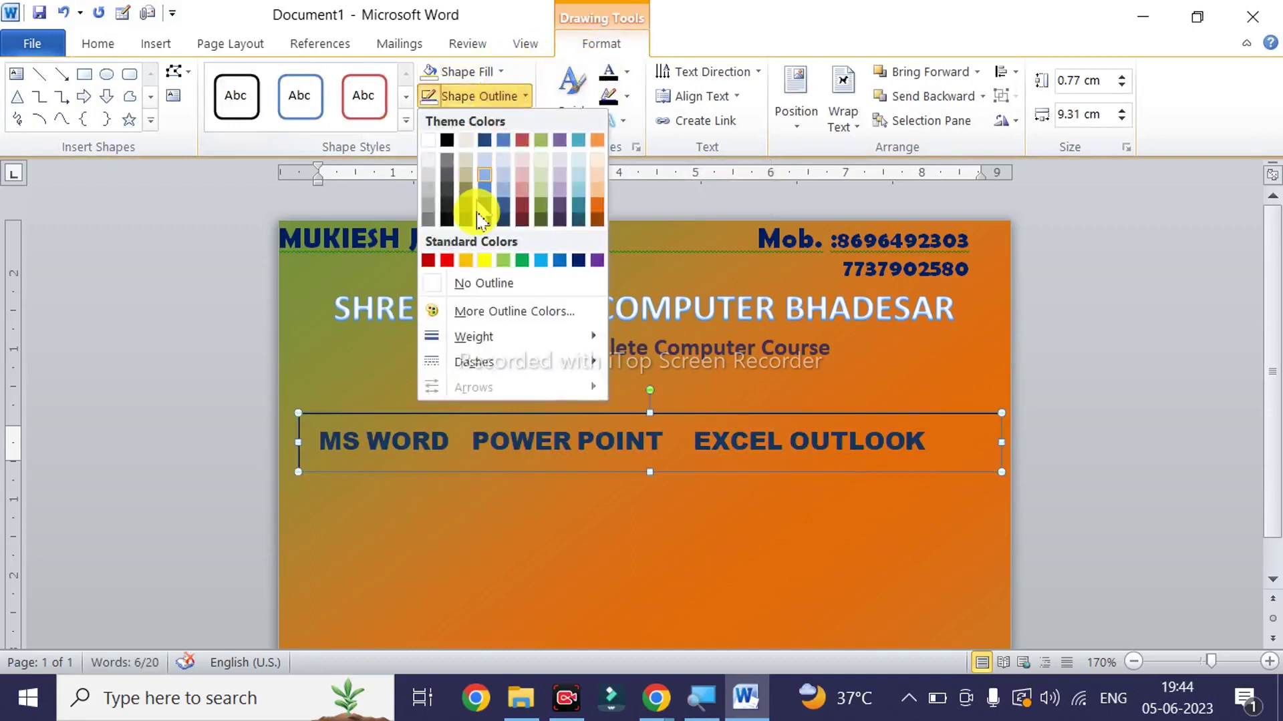
Set the course-name box to No Outline and centre it horizontally on the card
{"action": "left_click", "coordinate": [447, 260]}
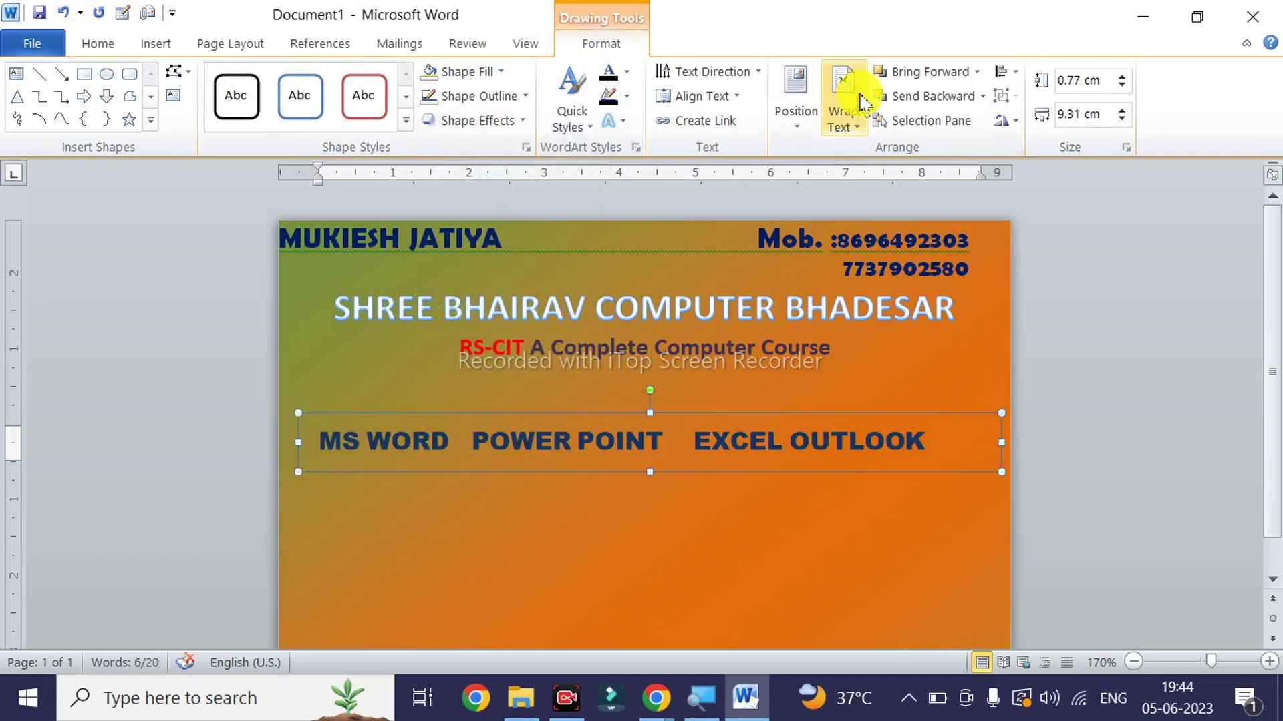
{"action": "left_click", "coordinate": [1000, 80]}
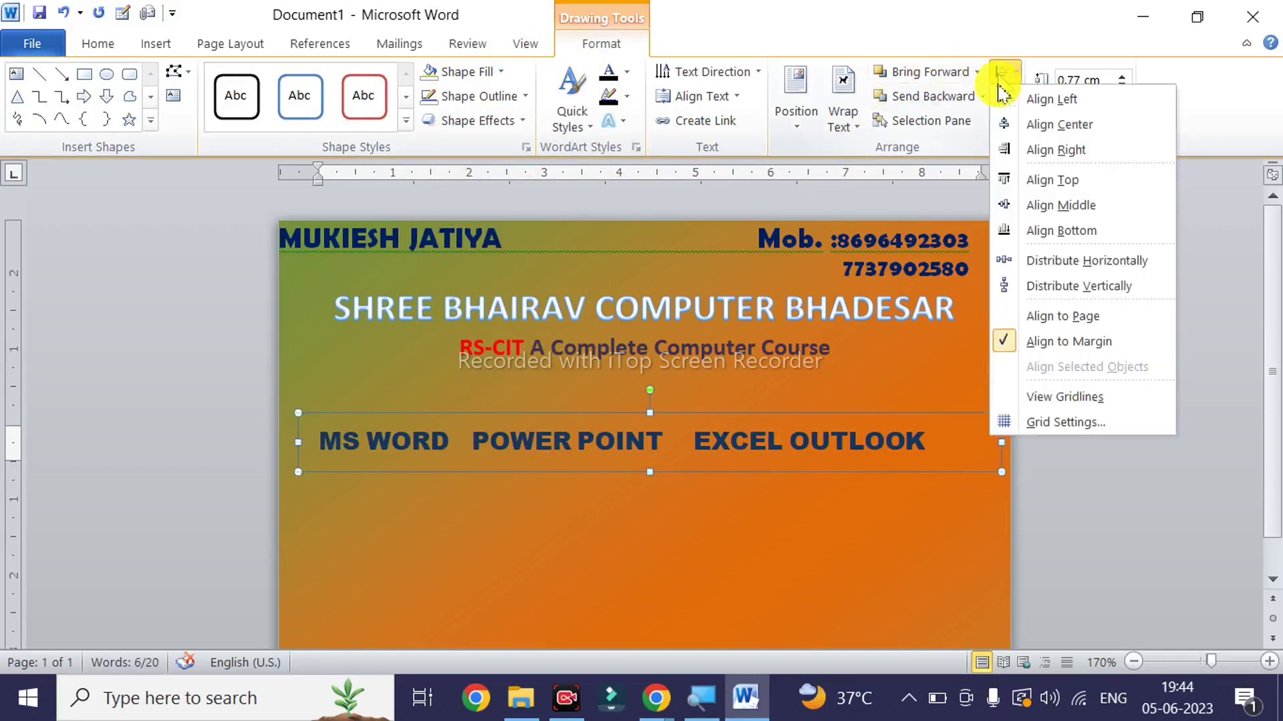
{"action": "left_click", "coordinate": [1059, 122]}
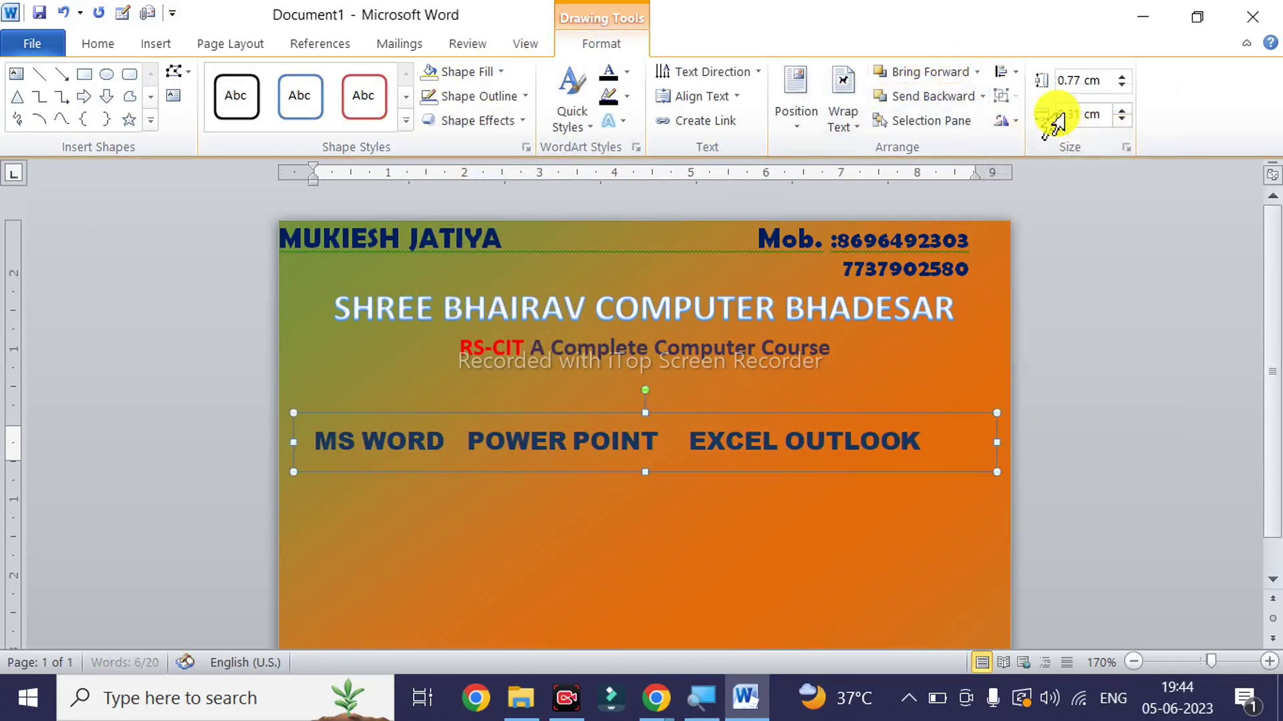
Raise the course-name box just beneath the RS-CIT tagline and re-centre it across the card
{"action": "left_click", "coordinate": [595, 444]}
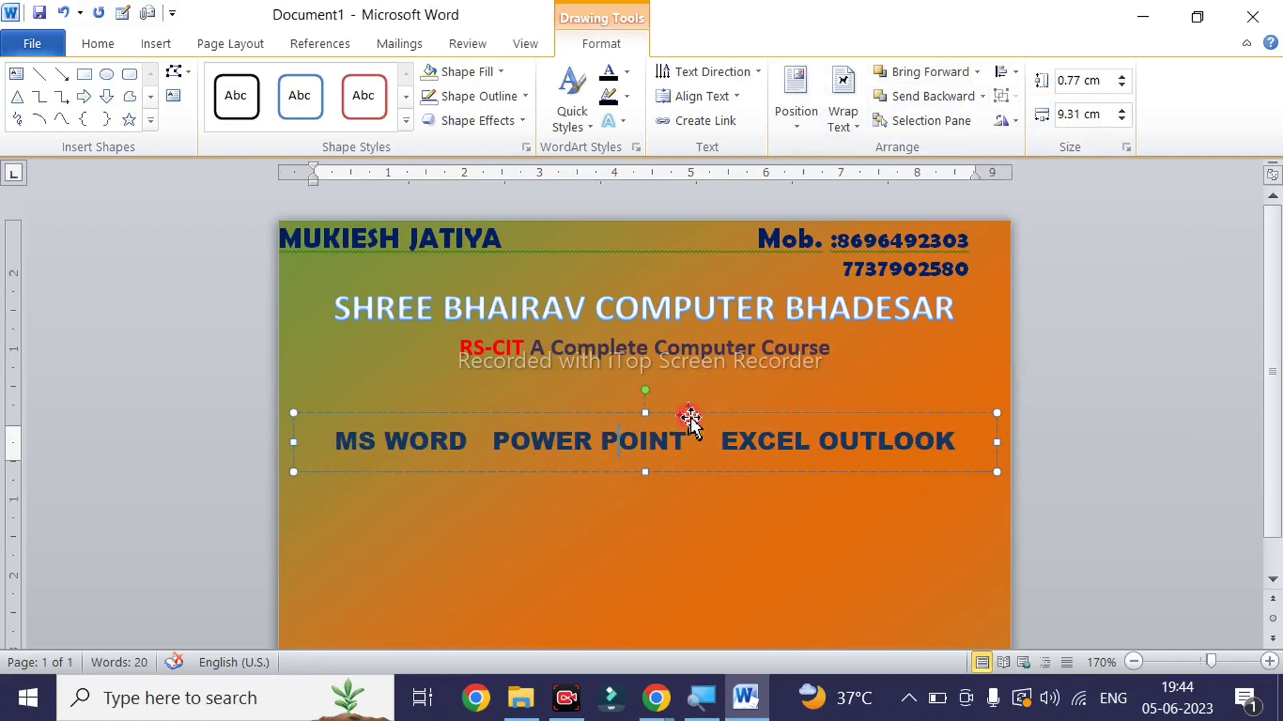
{"action": "left_click_drag", "start_coordinate": [688, 415], "coordinate": [689, 374]}
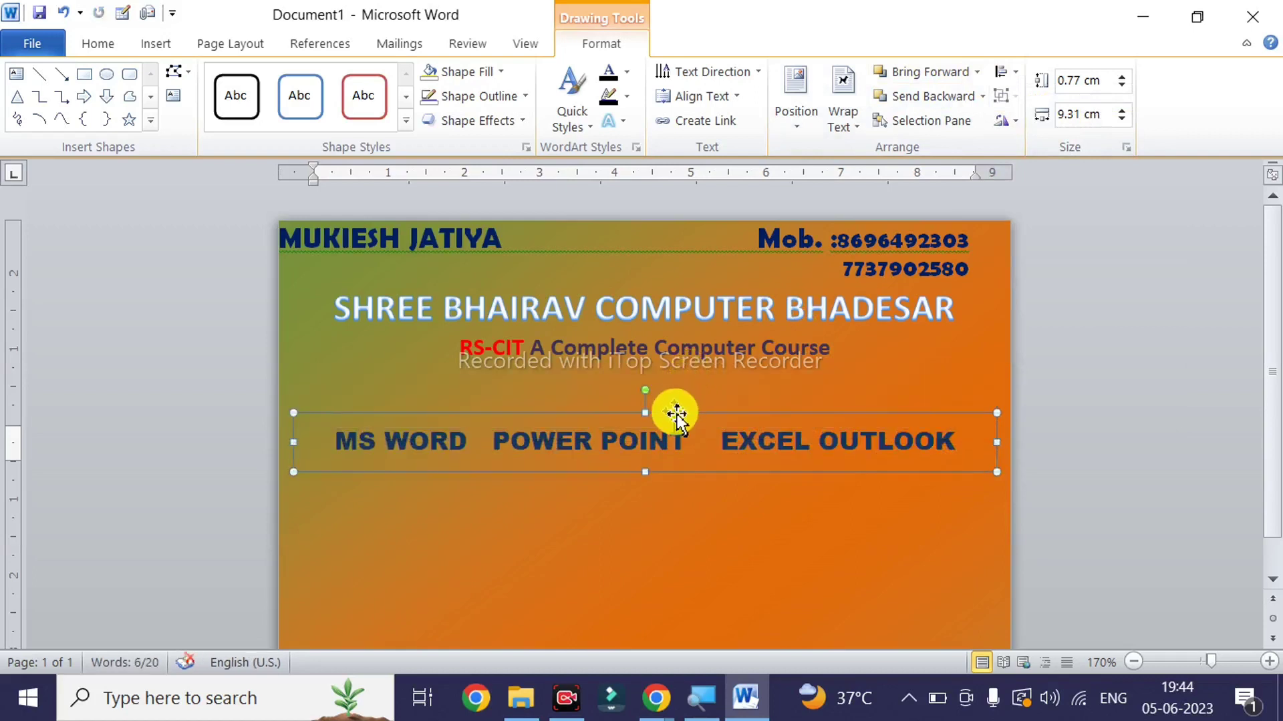
{"action": "mouse_move", "coordinate": [675, 415]}
{"action": "left_mouse_down"}
{"action": "mouse_move", "coordinate": [673, 458]}
{"action": "mouse_move", "coordinate": [668, 407]}
{"action": "left_mouse_up"}
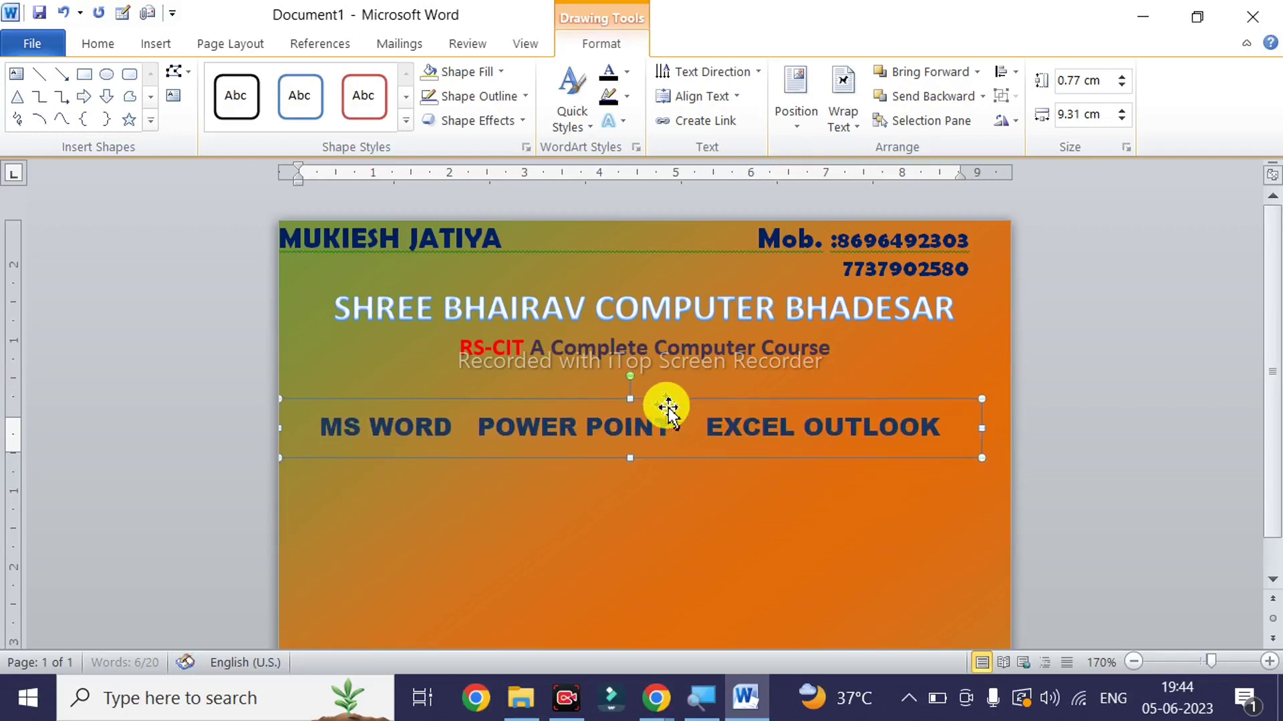
{"action": "left_click_drag", "start_coordinate": [668, 406], "coordinate": [673, 403]}
{"action": "key", "text": "Up"}
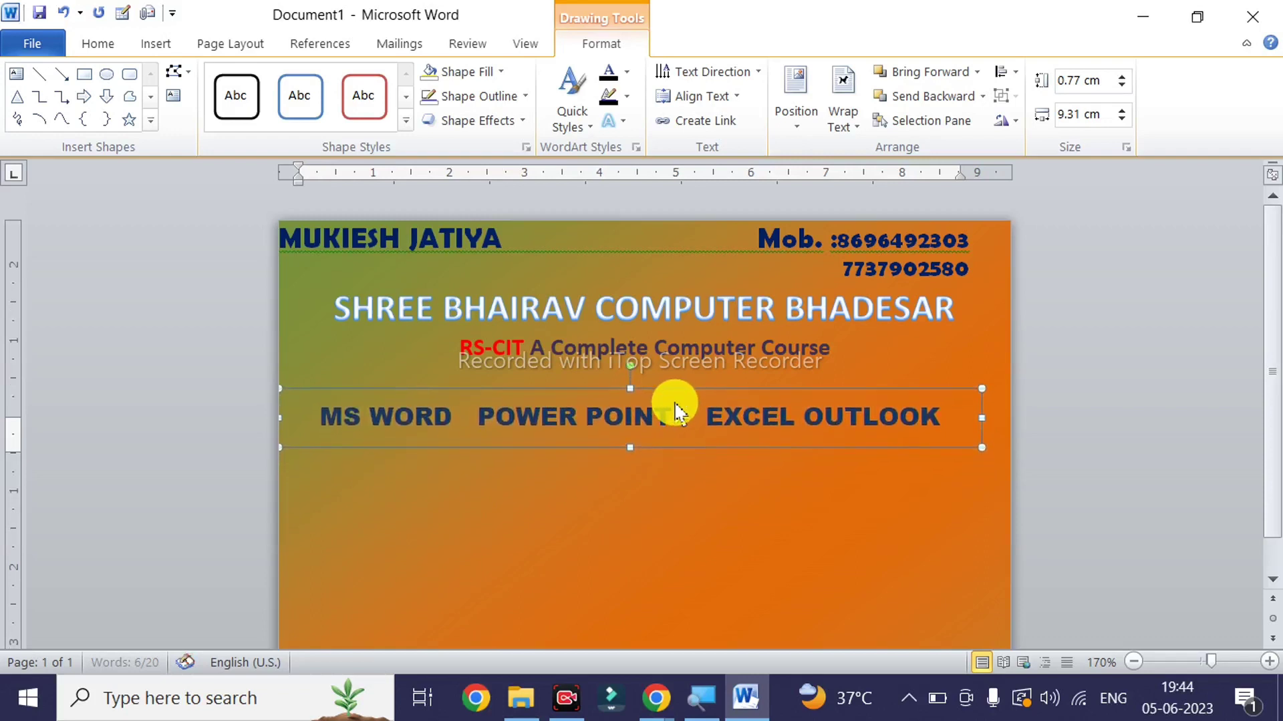
{"action": "key", "text": "Up"}
{"action": "key", "text": "Up"}
{"action": "key", "text": "Up"}
{"action": "key", "text": "Right"}
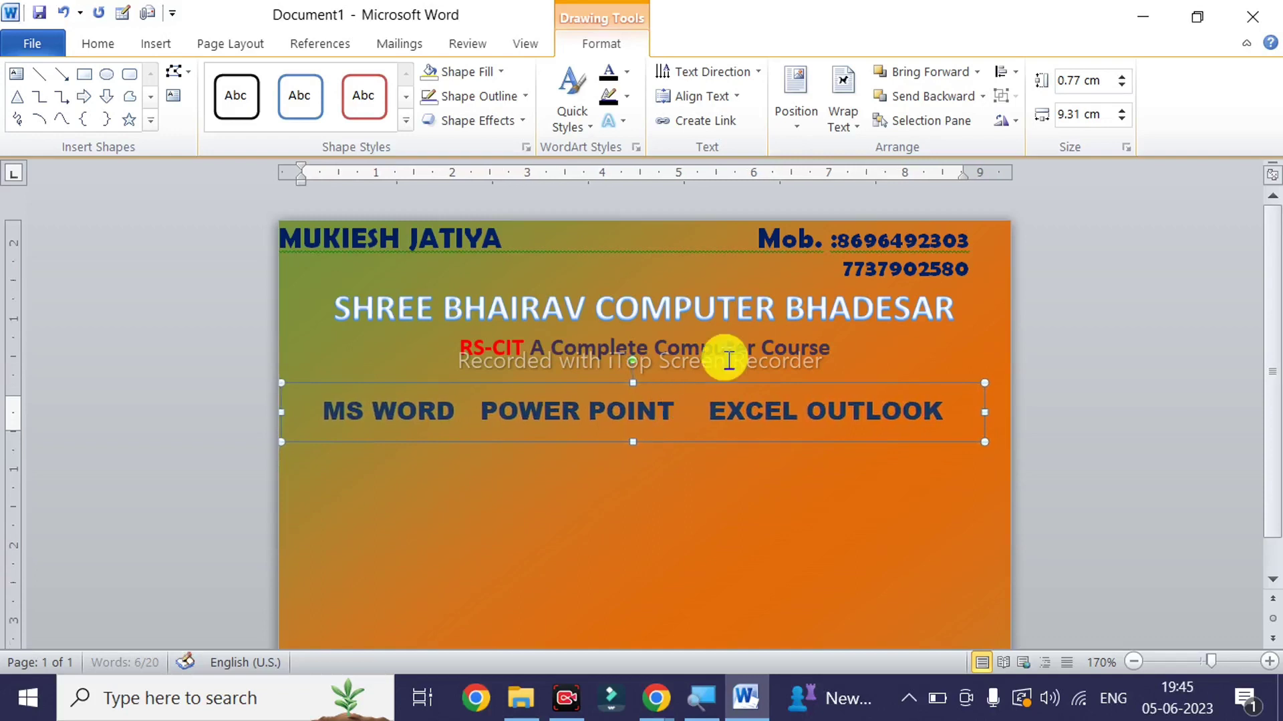
{"action": "left_click", "coordinate": [1004, 72]}
{"action": "left_click", "coordinate": [1007, 125]}
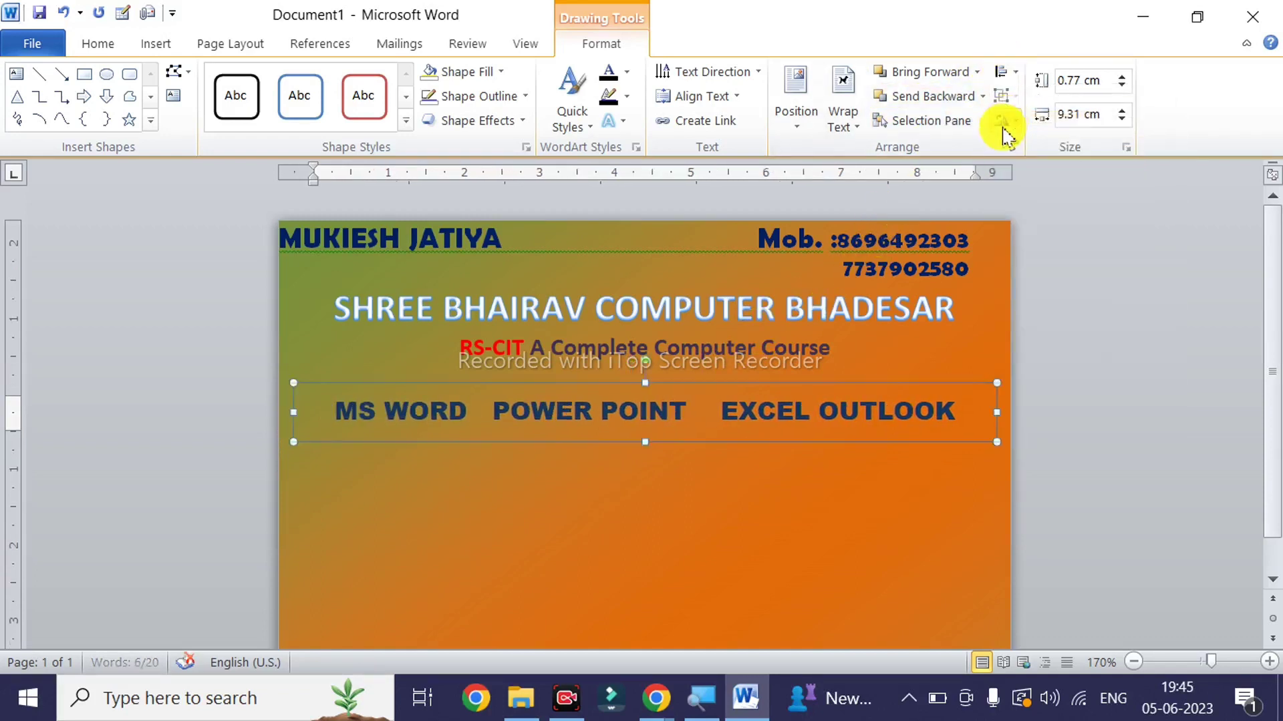
{"action": "left_click", "coordinate": [615, 557]}
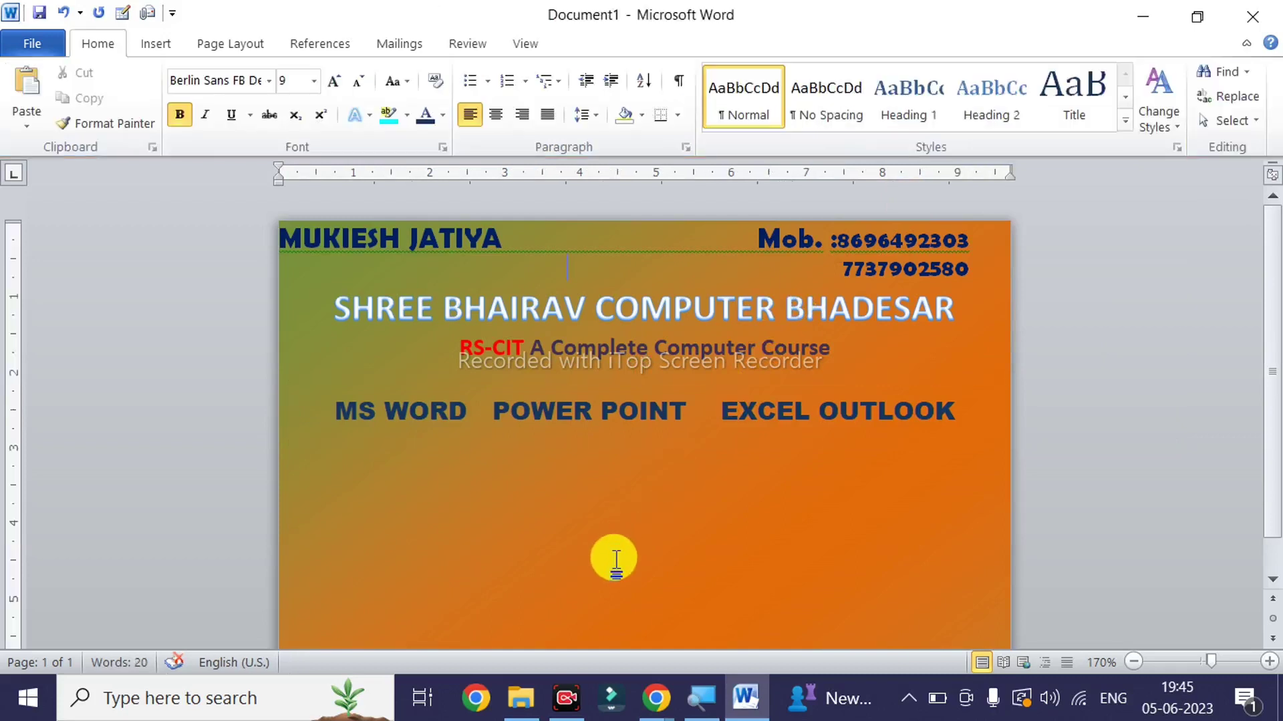
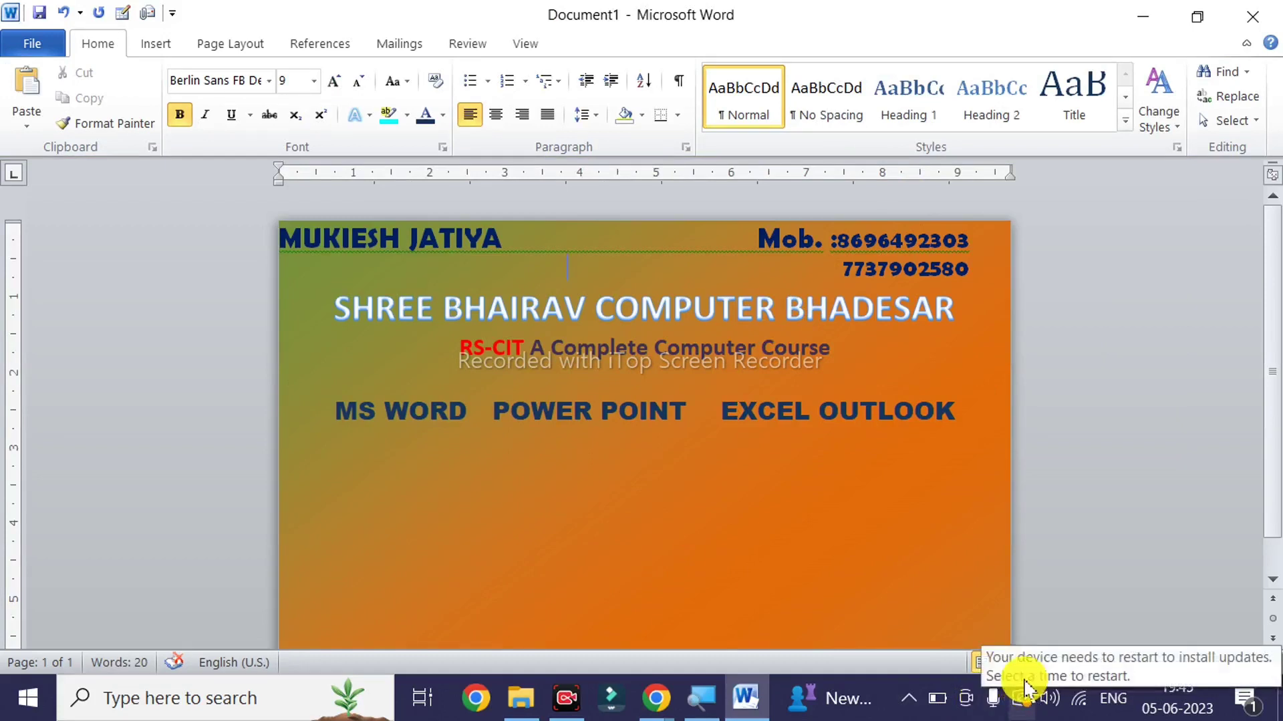
Enlarge the Hindi line in the white banner box to 12 pt
{"action": "left_click", "coordinate": [569, 698]}
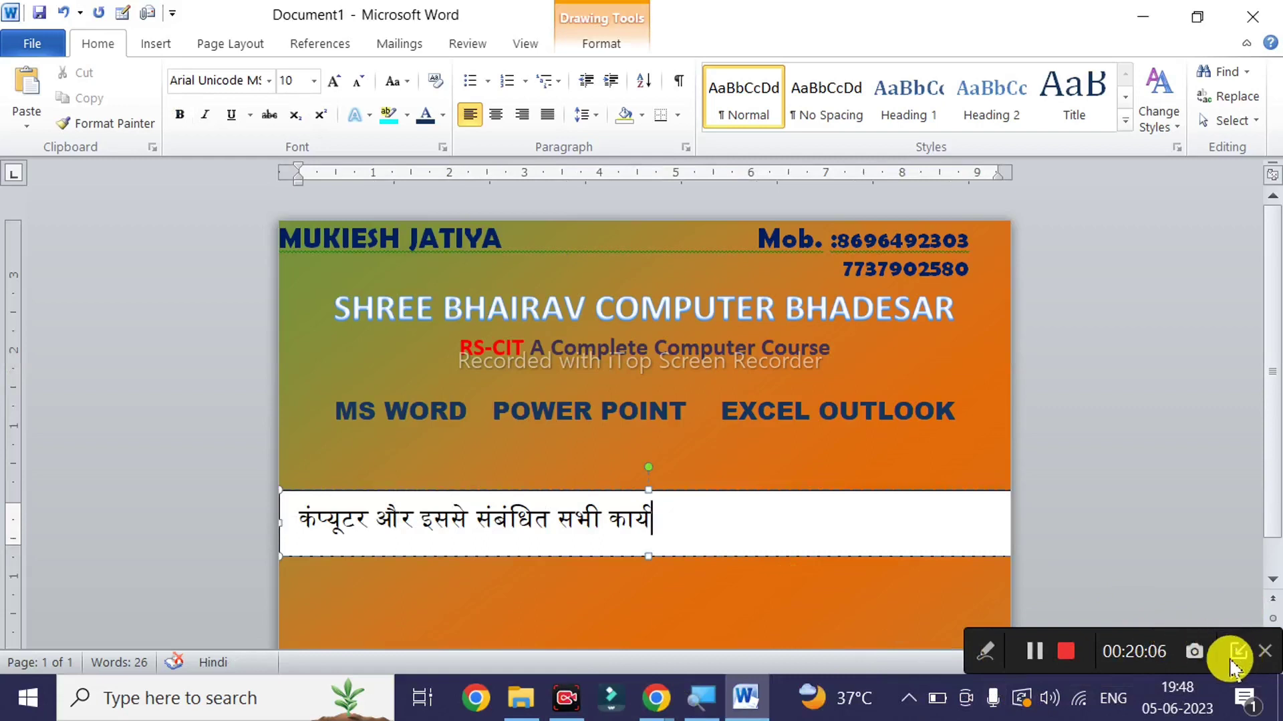
{"action": "left_click", "coordinate": [1238, 651]}
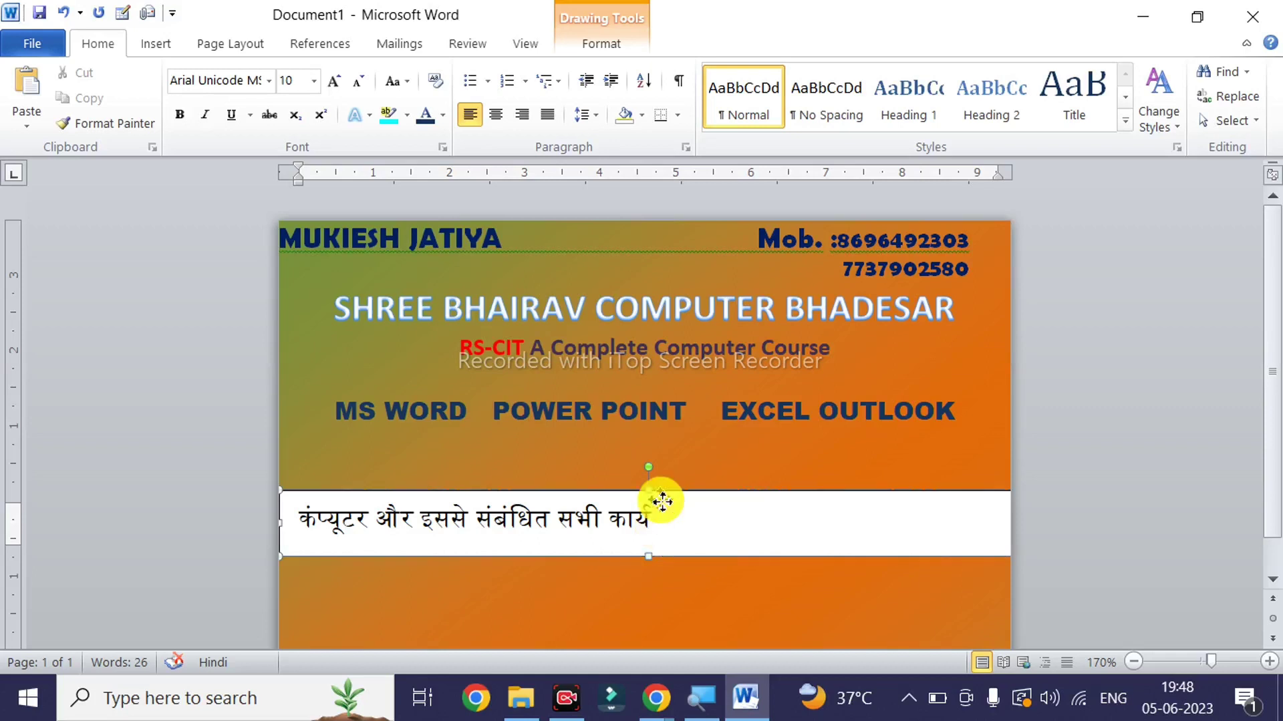
{"action": "left_click_drag", "start_coordinate": [649, 521], "coordinate": [364, 524]}
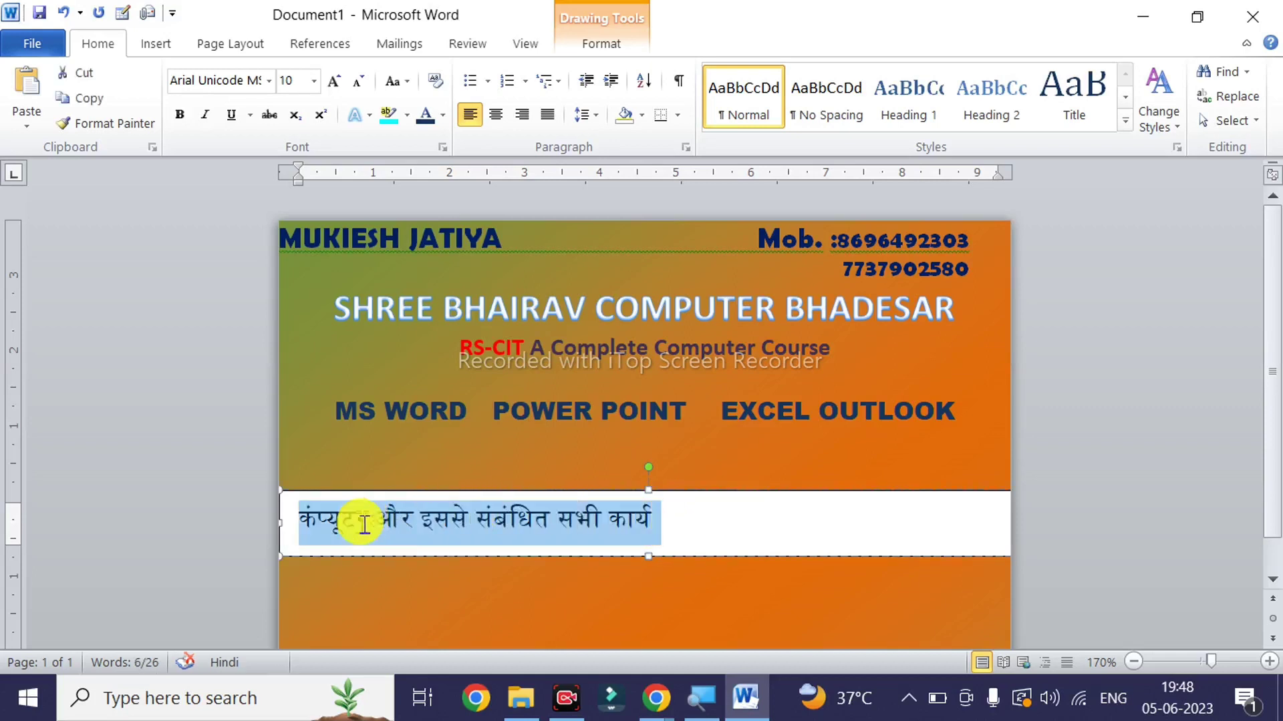
{"action": "key", "text": "ctrl+bracketright"}
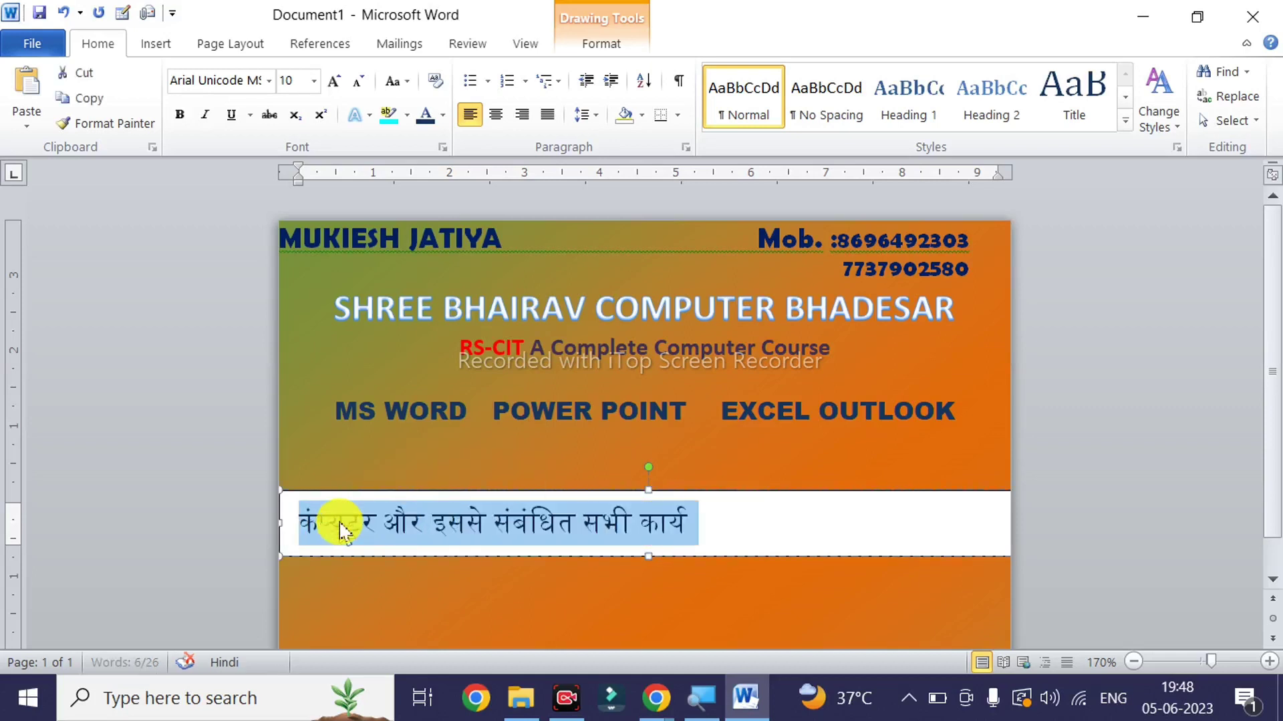
{"action": "key", "text": "ctrl+bracketright"}
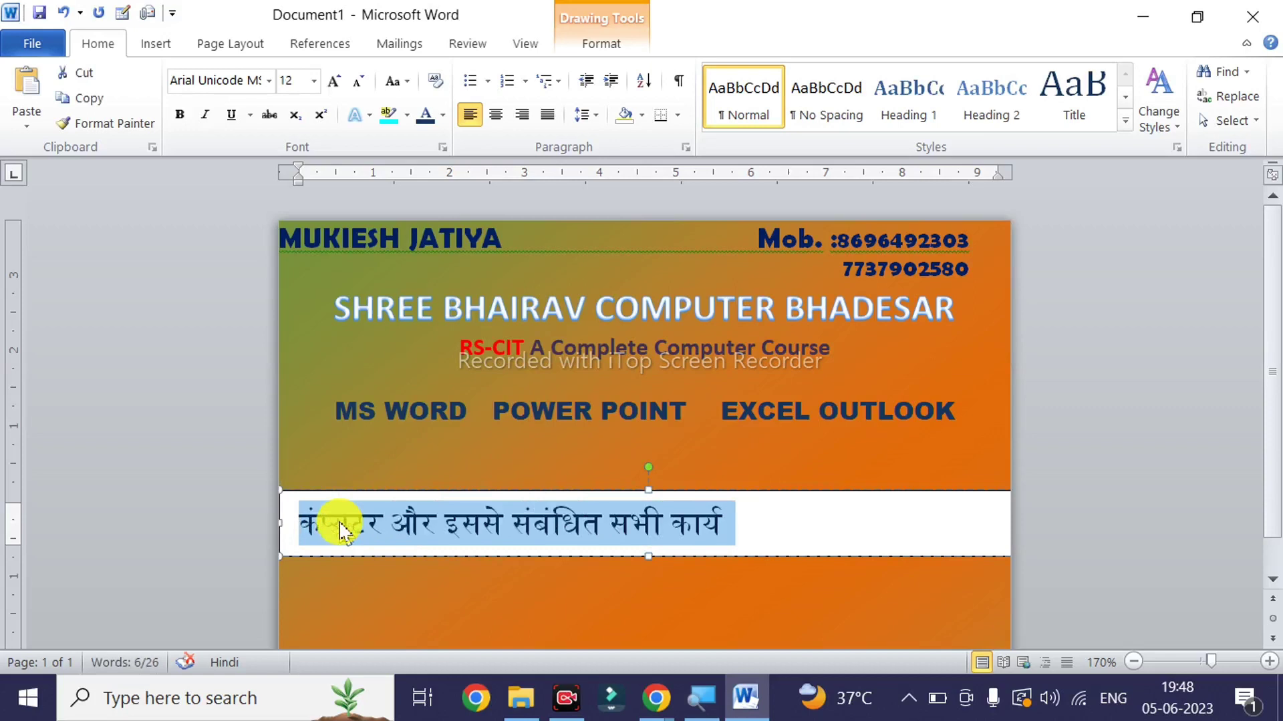
{"action": "left_click", "coordinate": [791, 540]}
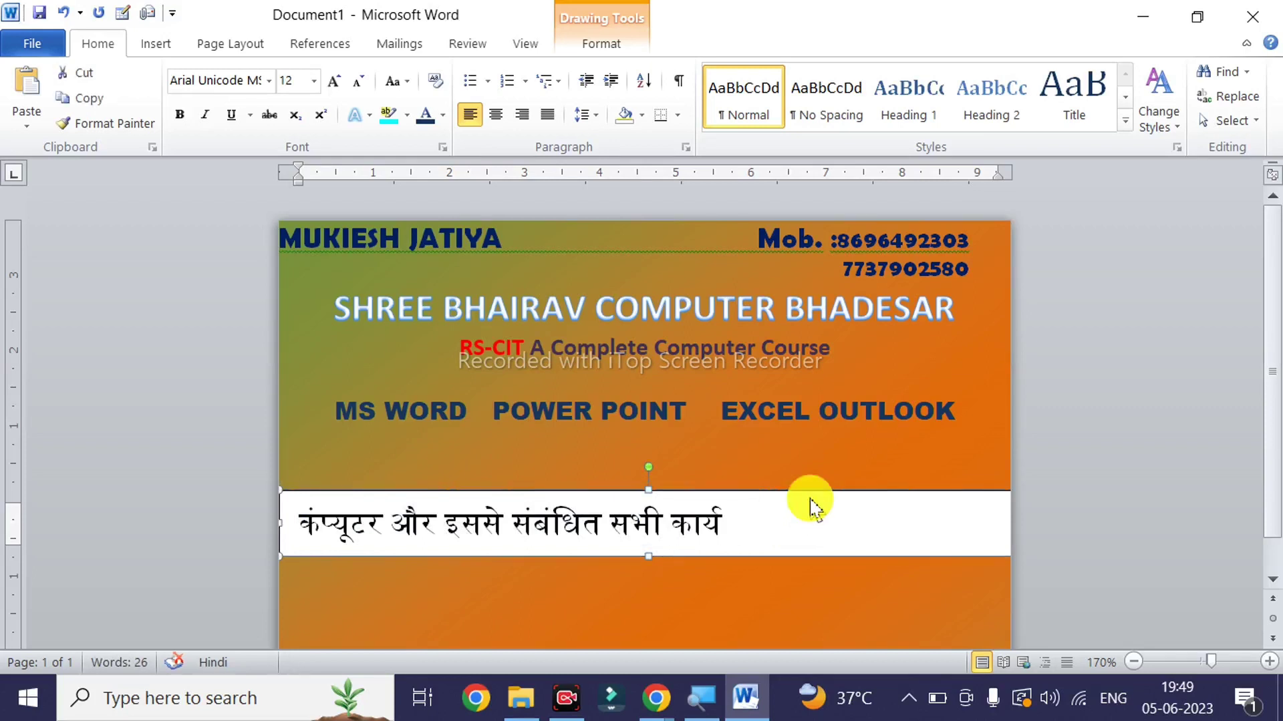
{"action": "left_click", "coordinate": [815, 506]}
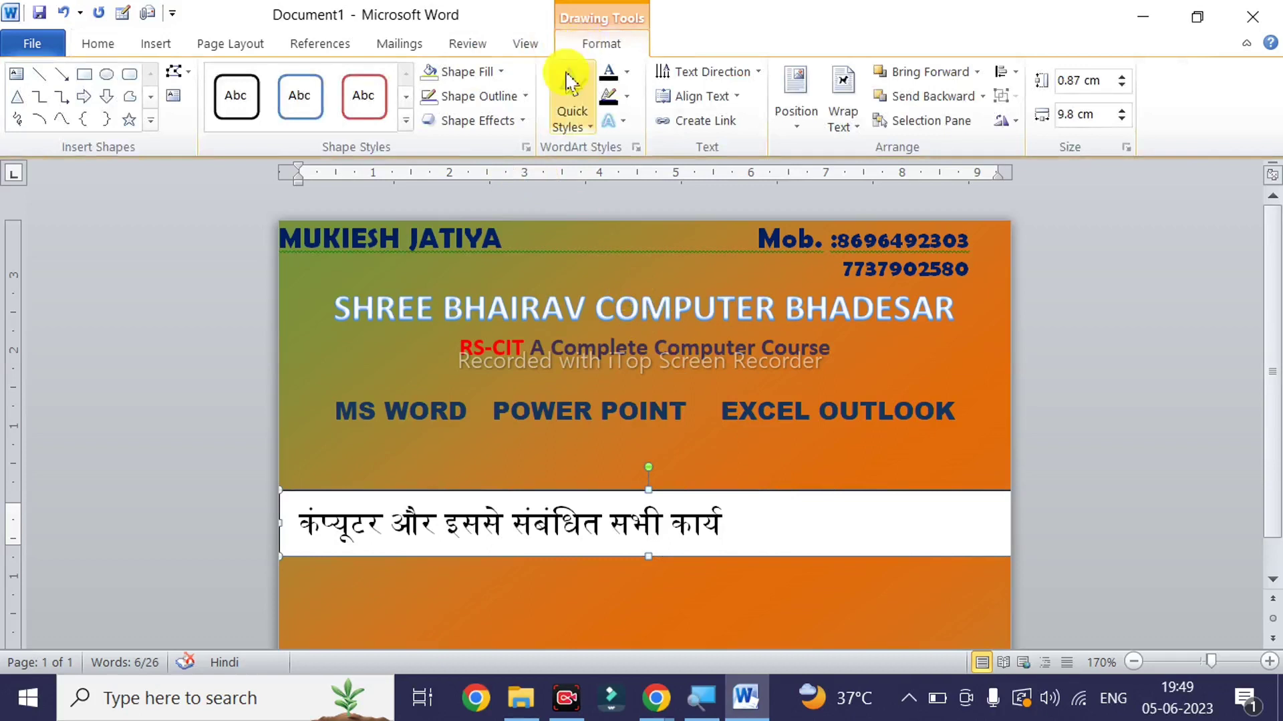
Fill the Hindi banner box with the darker aqua theme colour, then select its text
{"action": "left_click", "coordinate": [461, 72]}
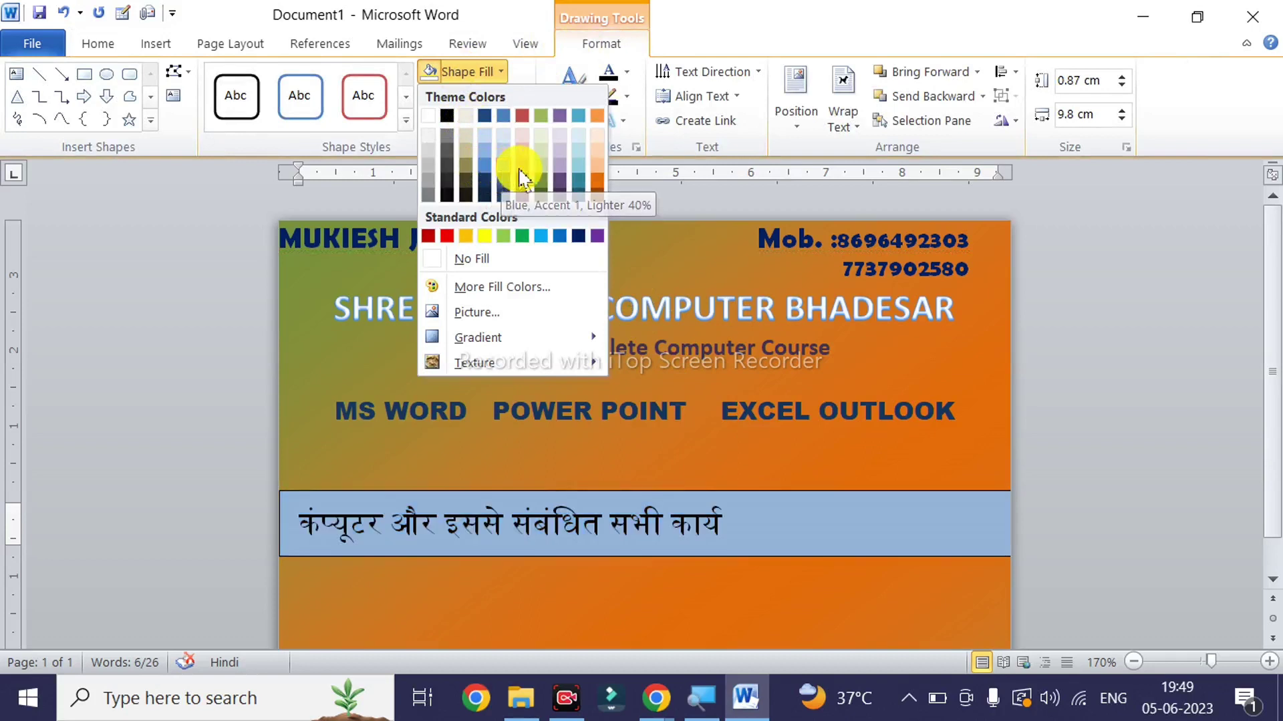
{"action": "left_click", "coordinate": [577, 185]}
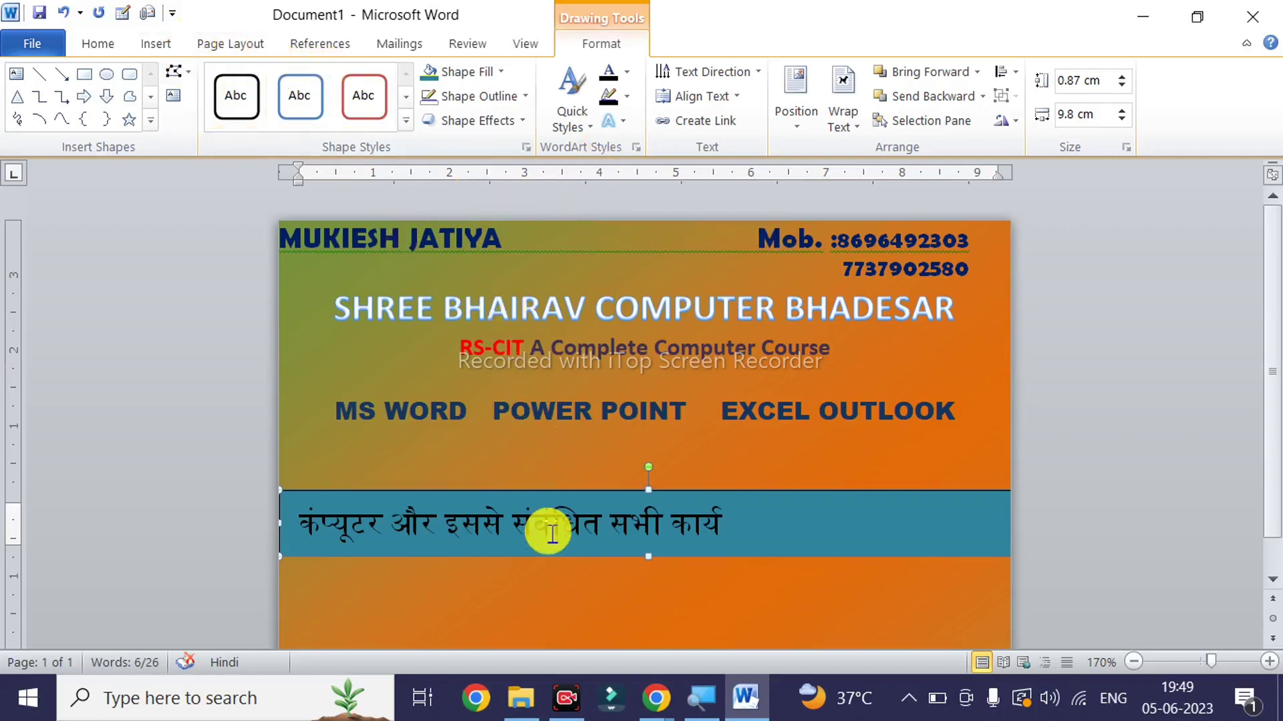
{"action": "left_click_drag", "start_coordinate": [715, 522], "coordinate": [361, 468]}
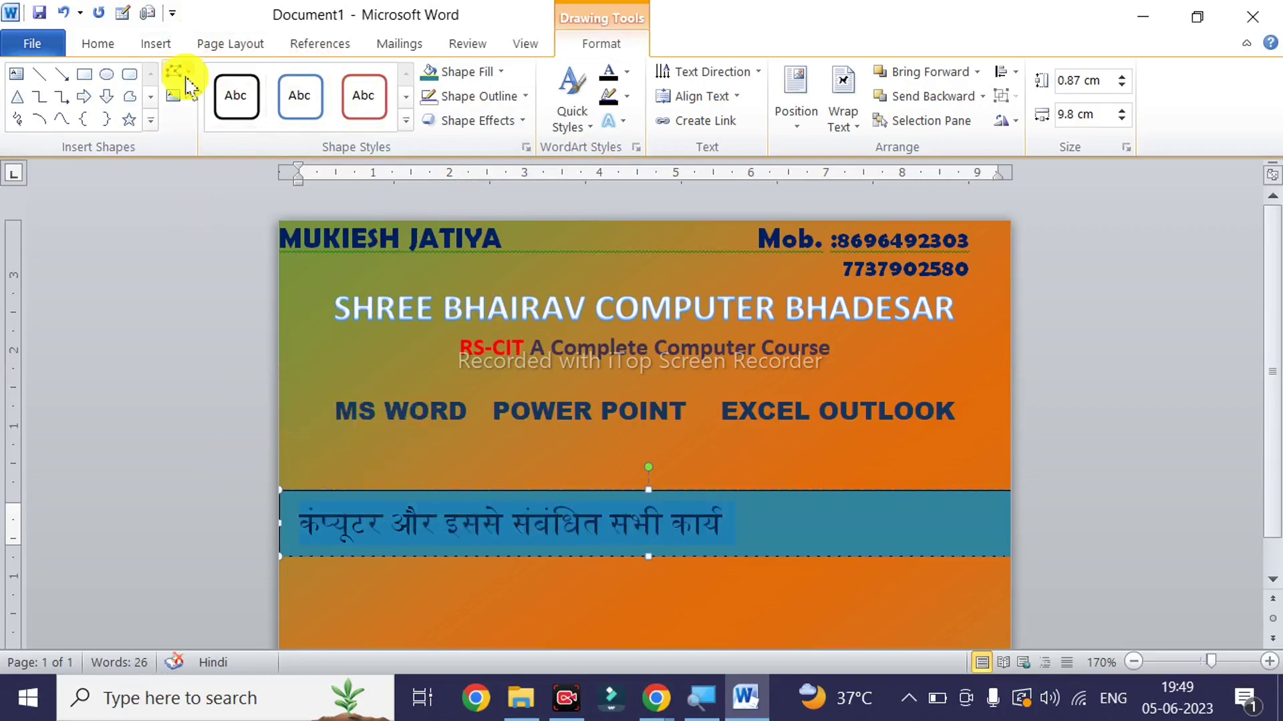
{"action": "left_click", "coordinate": [99, 44]}
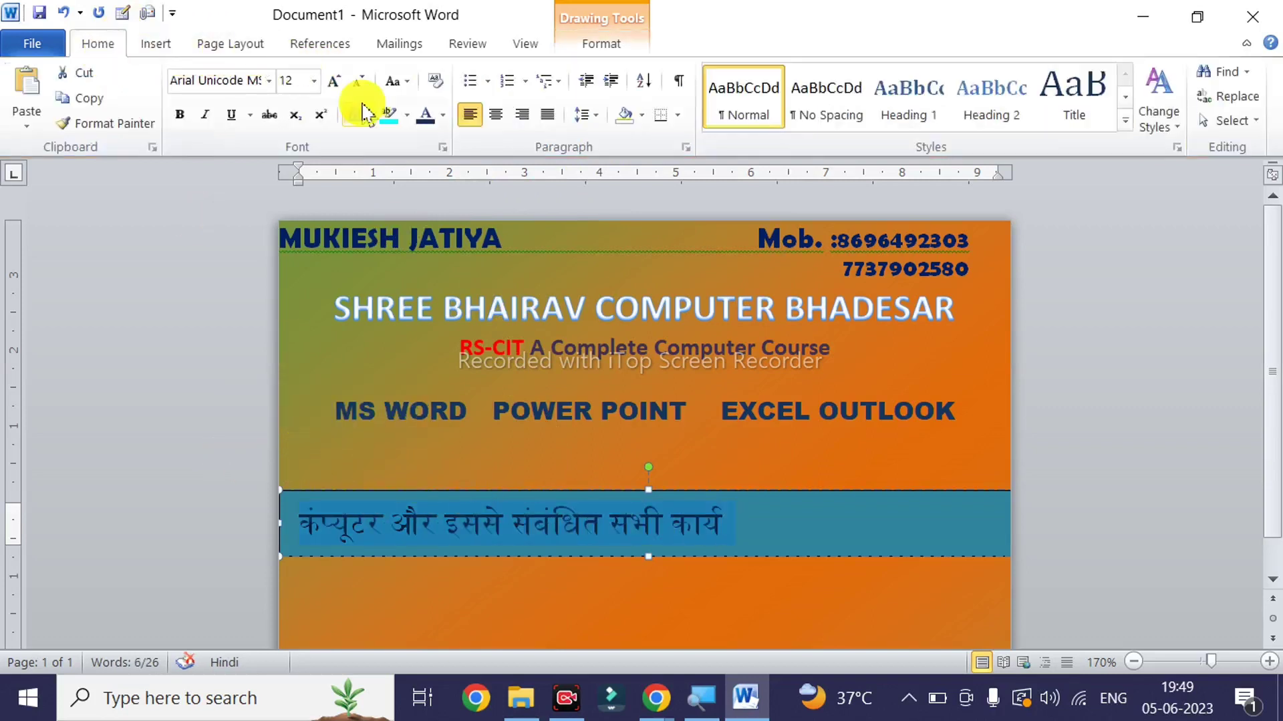
Colour the Hindi banner text light orange and centre it in the box
{"action": "left_click", "coordinate": [441, 116]}
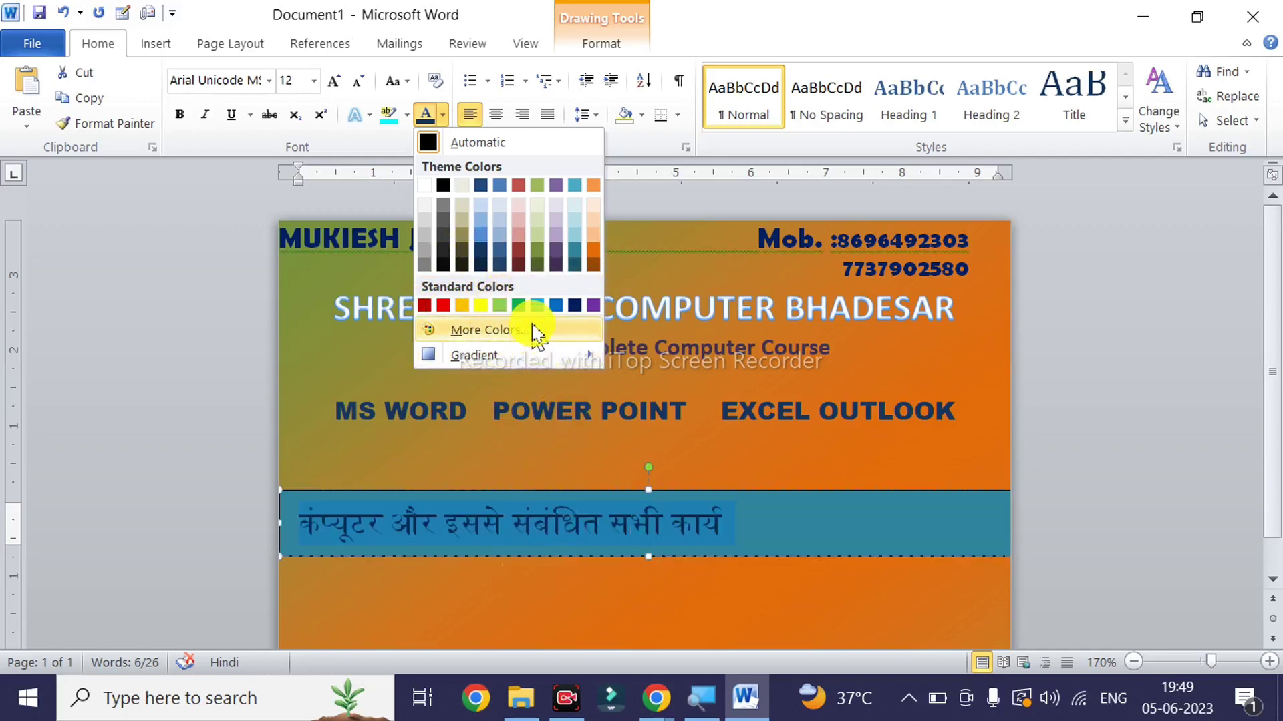
{"action": "left_click", "coordinate": [522, 308]}
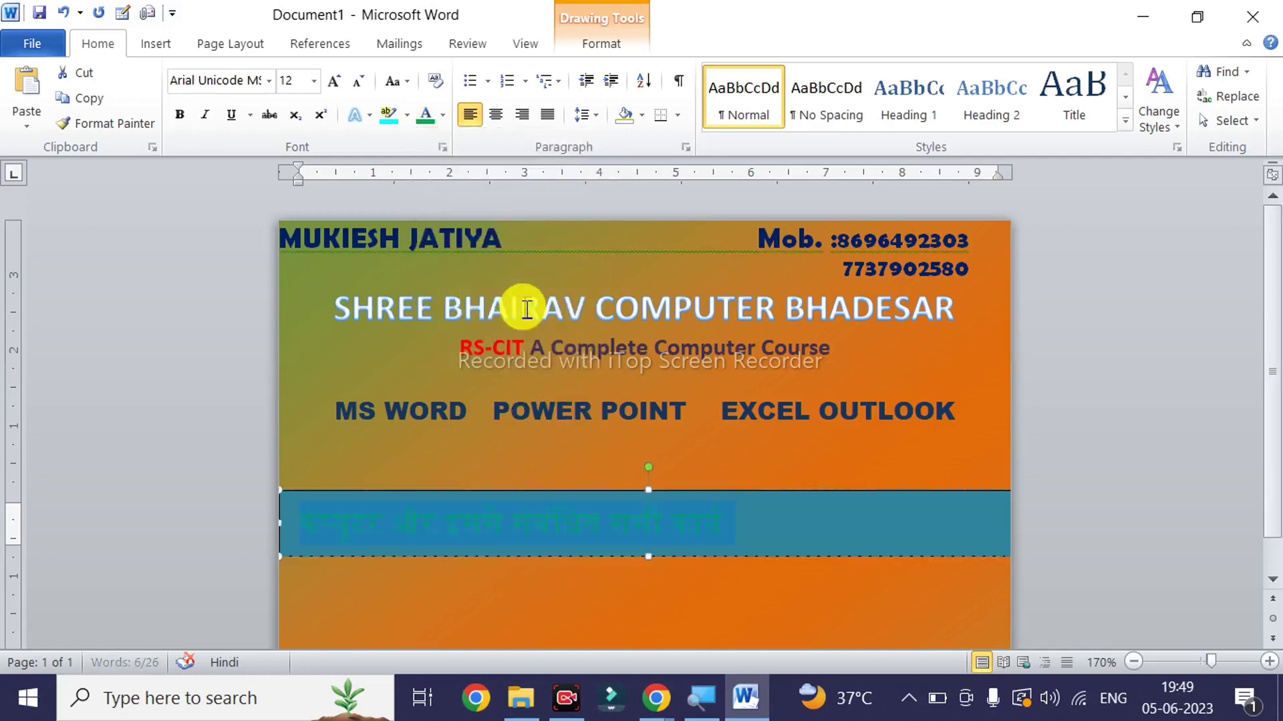
{"action": "left_click", "coordinate": [639, 583]}
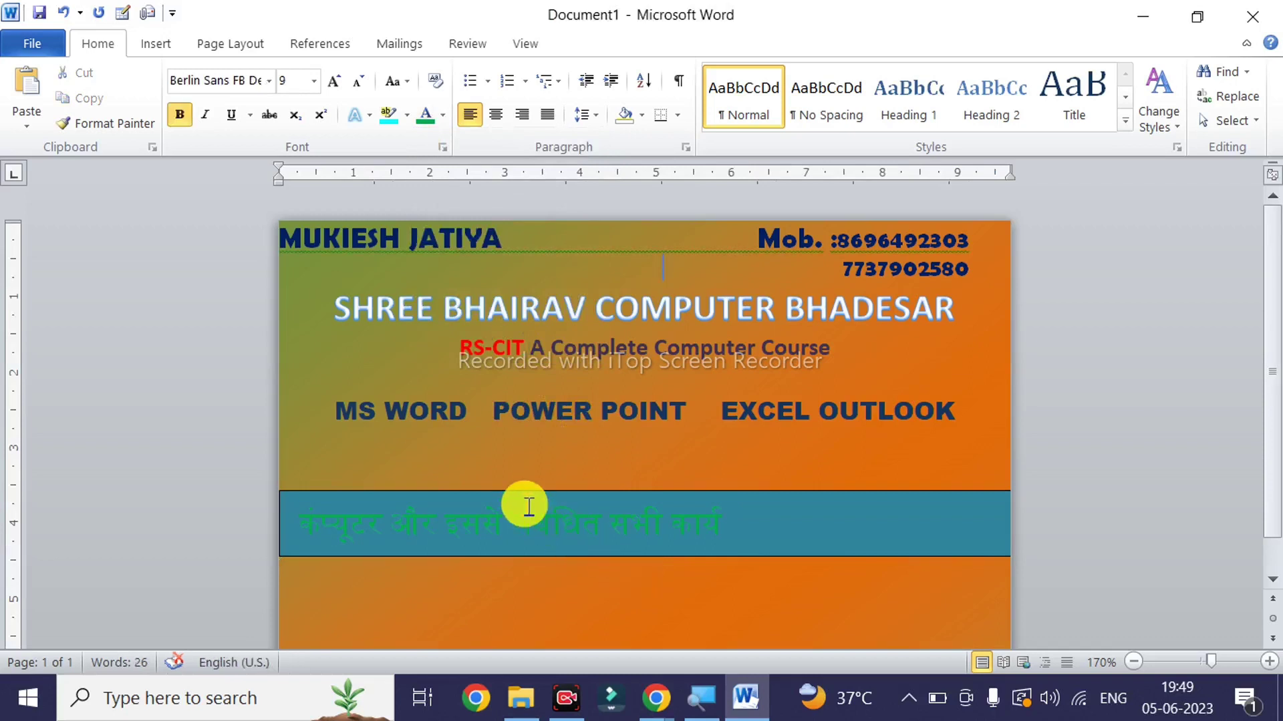
{"action": "left_click_drag", "start_coordinate": [735, 524], "coordinate": [329, 501]}
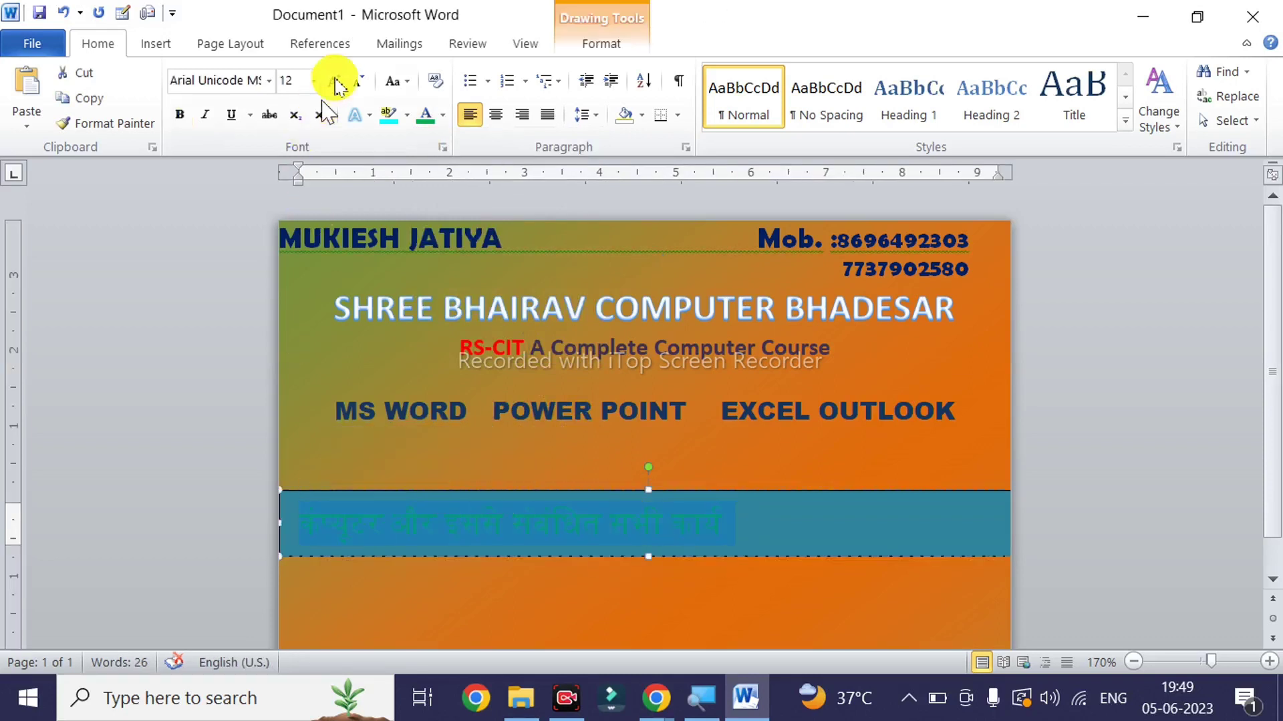
{"action": "left_click", "coordinate": [442, 115]}
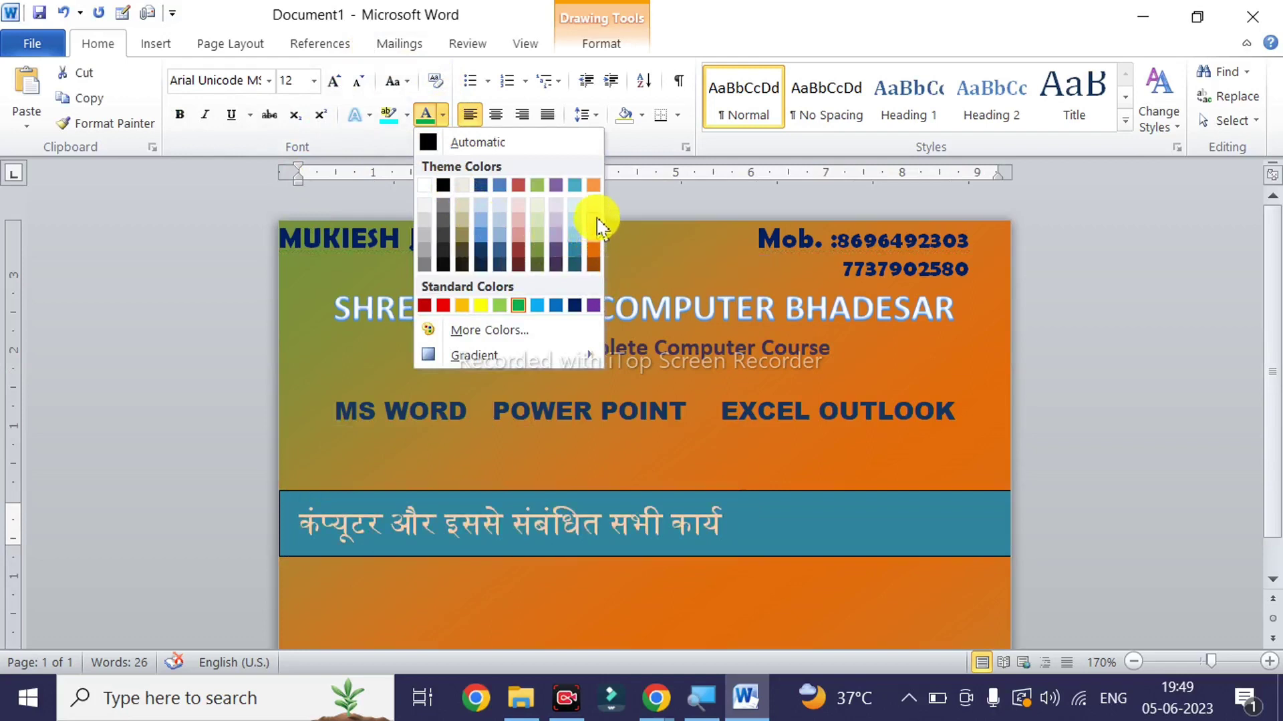
{"action": "left_click", "coordinate": [595, 218]}
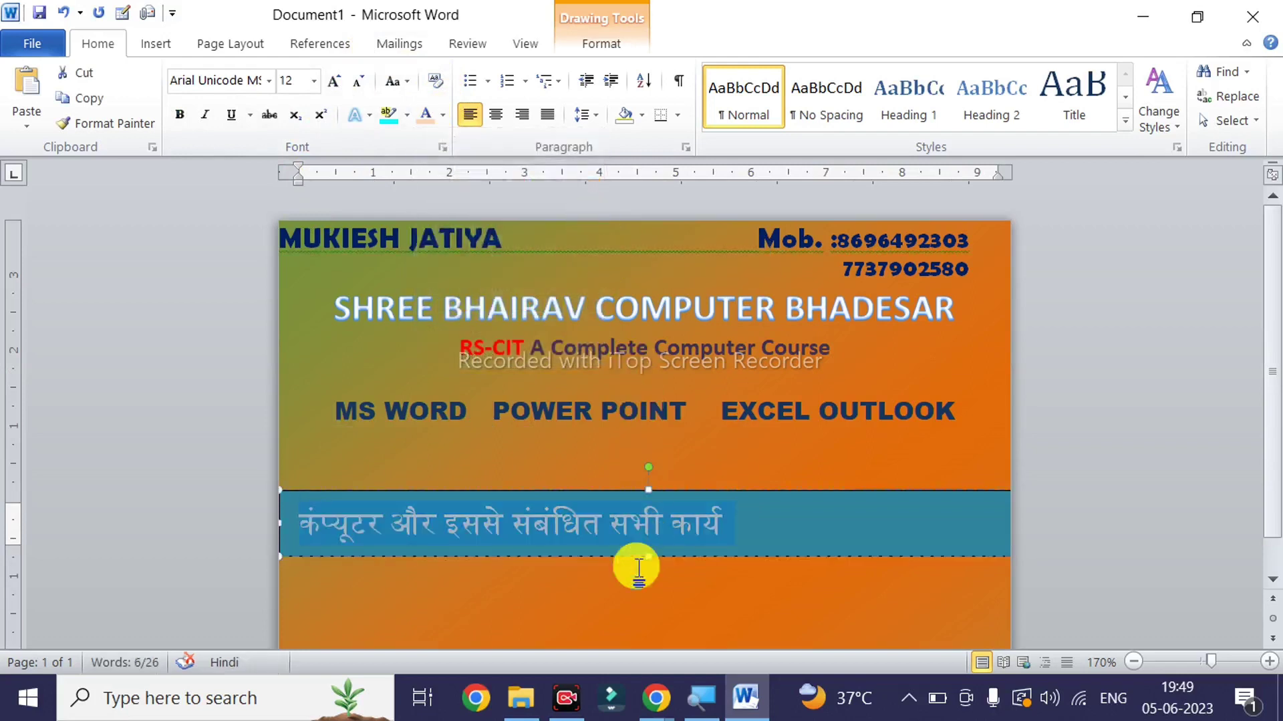
{"action": "key", "text": "ctrl+e"}
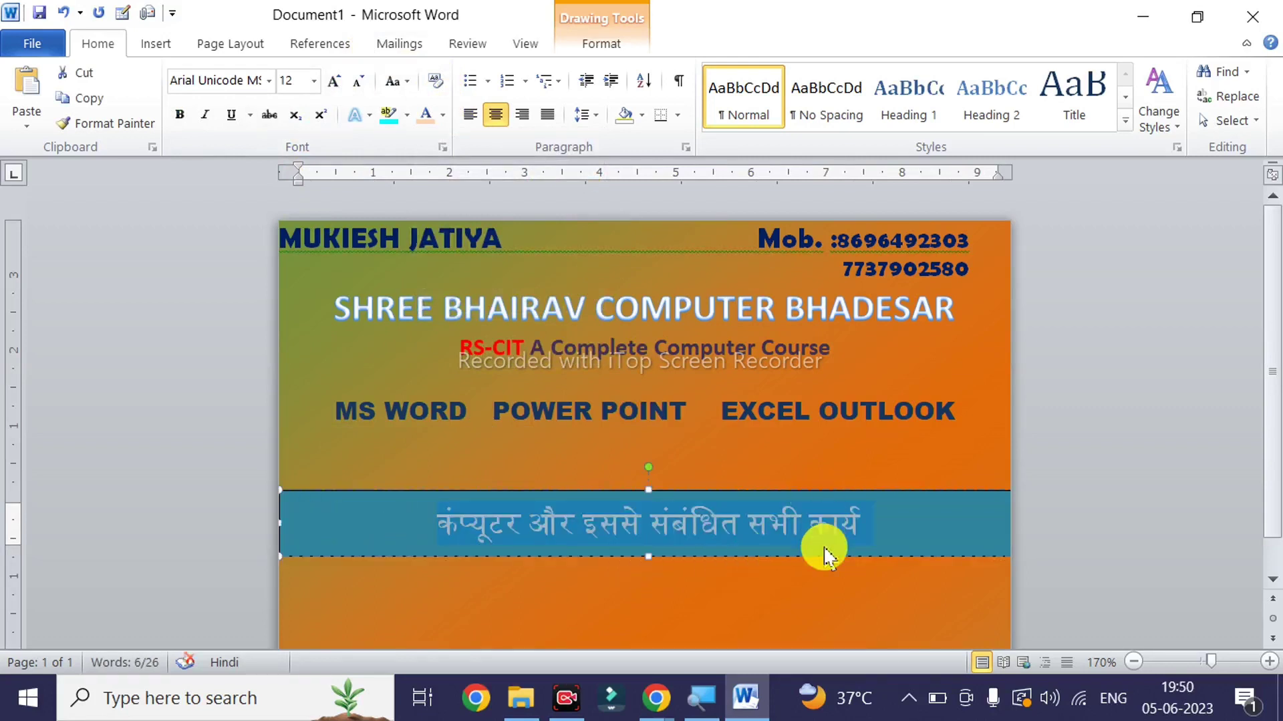
{"action": "left_click", "coordinate": [768, 578]}
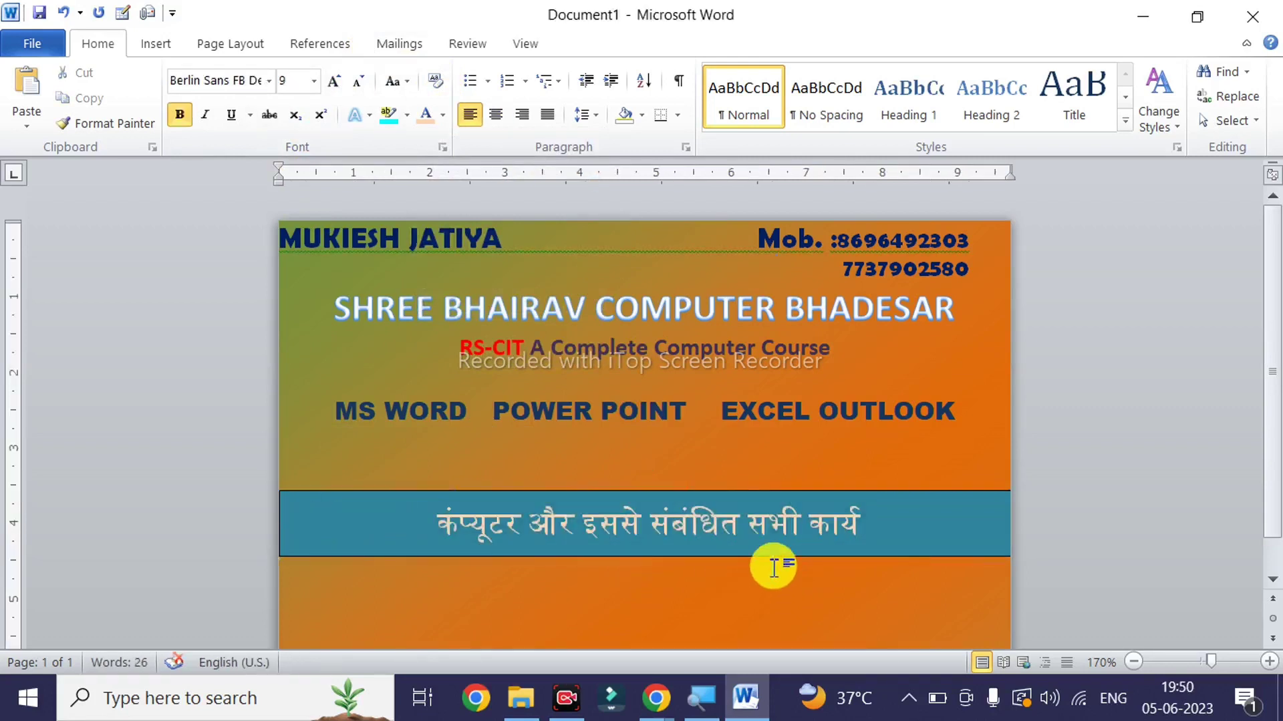
Move the teal banner up to sit just below the course names
{"action": "left_click", "coordinate": [821, 487]}
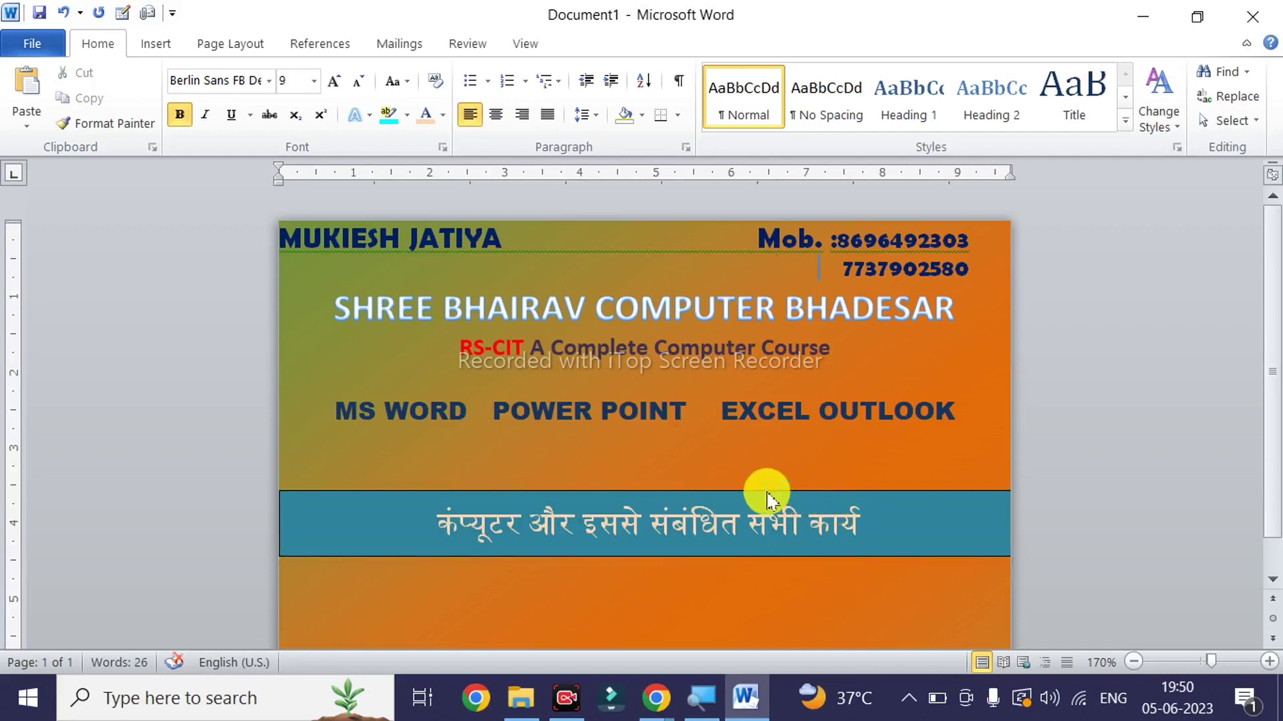
{"action": "left_click", "coordinate": [768, 500]}
{"action": "mouse_move", "coordinate": [744, 494]}
{"action": "left_mouse_down"}
{"action": "mouse_move", "coordinate": [732, 444]}
{"action": "mouse_move", "coordinate": [744, 432]}
{"action": "mouse_move", "coordinate": [727, 458]}
{"action": "mouse_move", "coordinate": [738, 459]}
{"action": "left_mouse_up"}
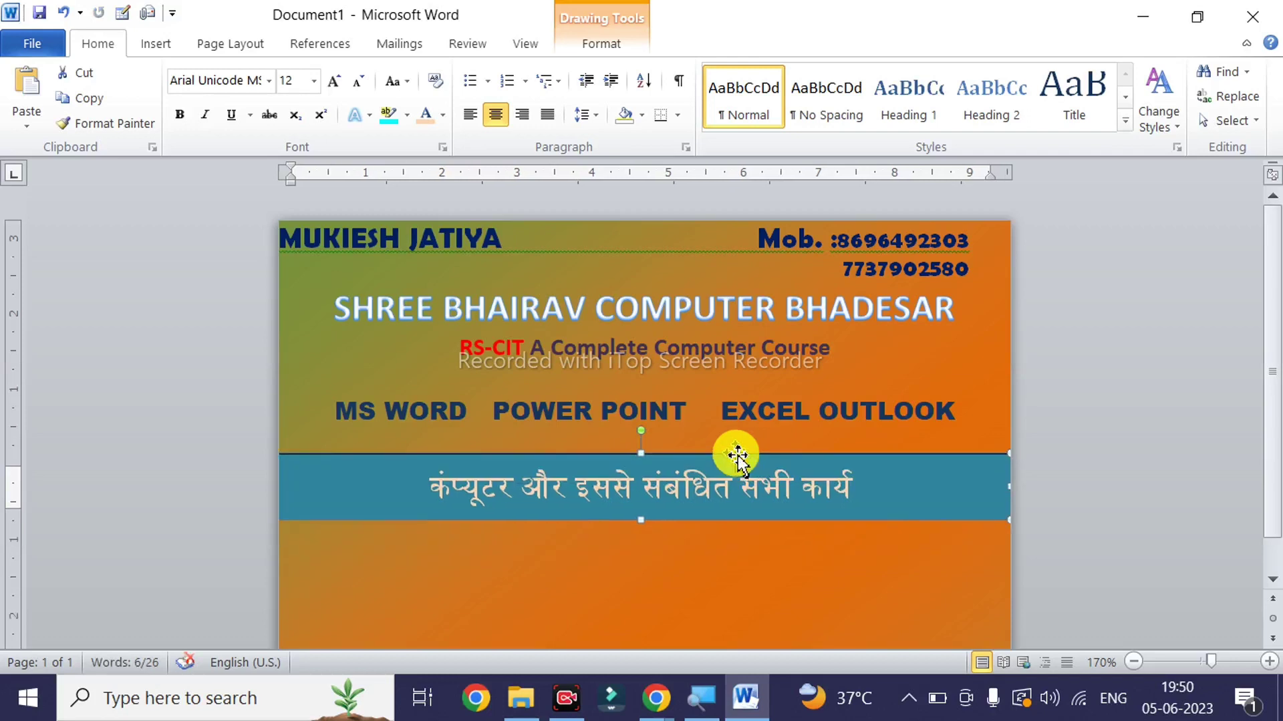
Centre the teal banner box horizontally on the card
{"action": "left_click", "coordinate": [602, 43]}
{"action": "left_click", "coordinate": [1006, 72]}
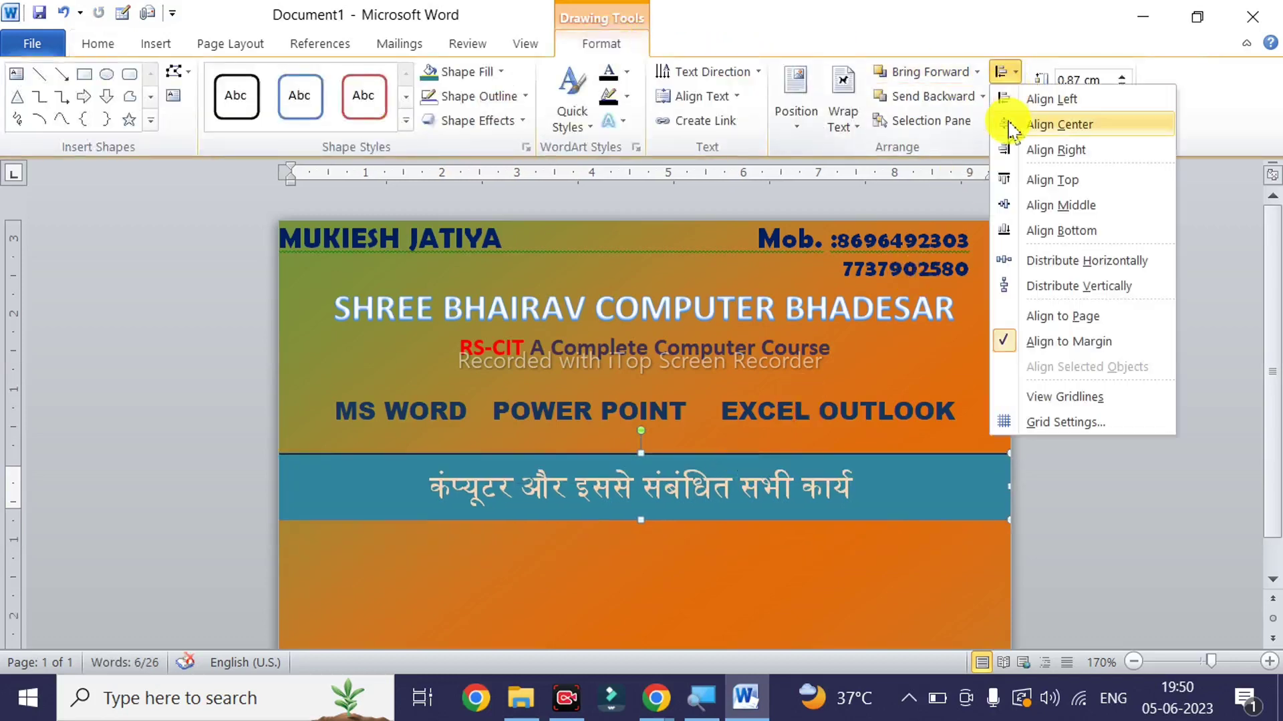
{"action": "left_click", "coordinate": [1012, 126]}
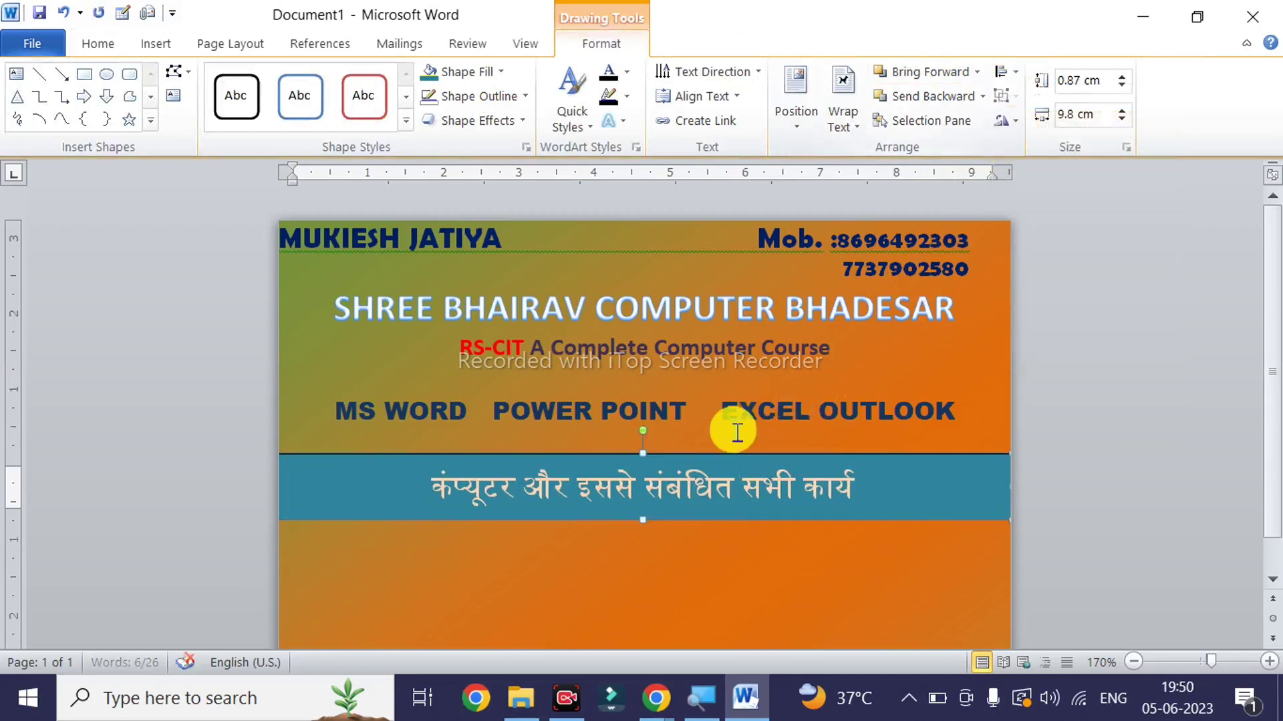
{"action": "left_click", "coordinate": [630, 567]}
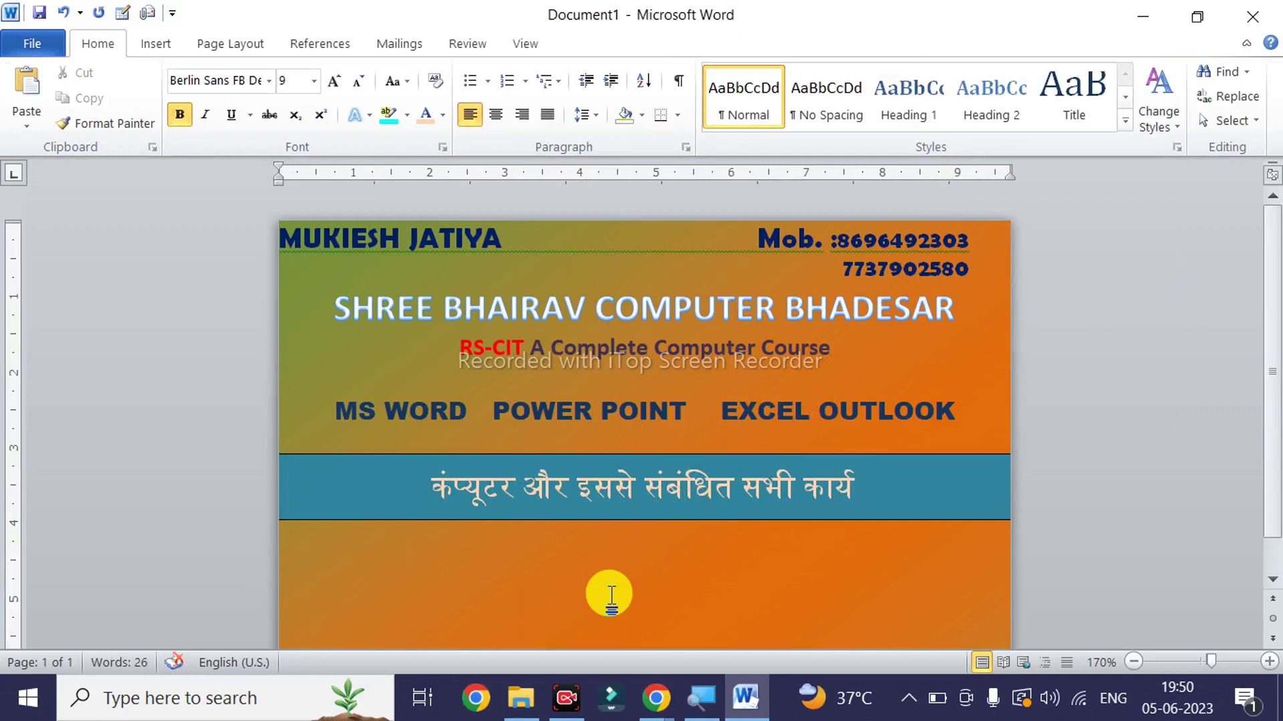
Drop a copy of the teal Hindi banner lower on the card
{"action": "scroll", "coordinate": [615, 578], "scroll_direction": "down", "scroll_amount": 1}
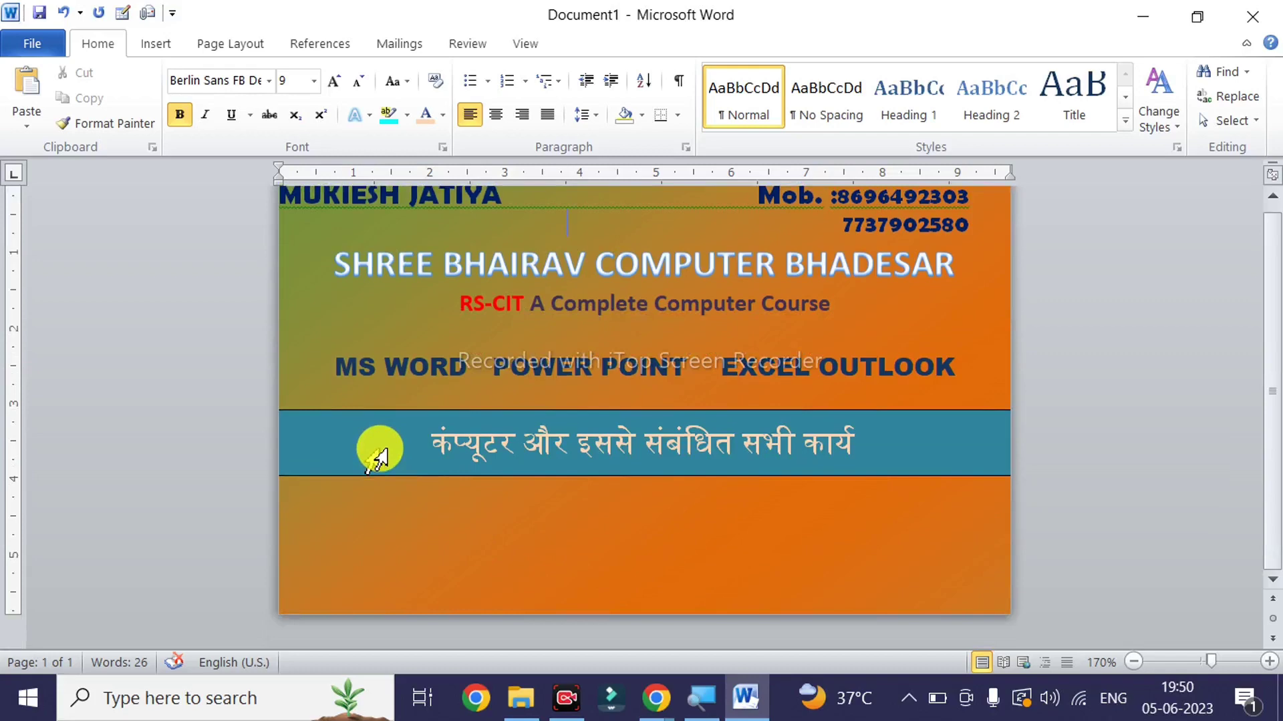
{"action": "left_click", "coordinate": [378, 460]}
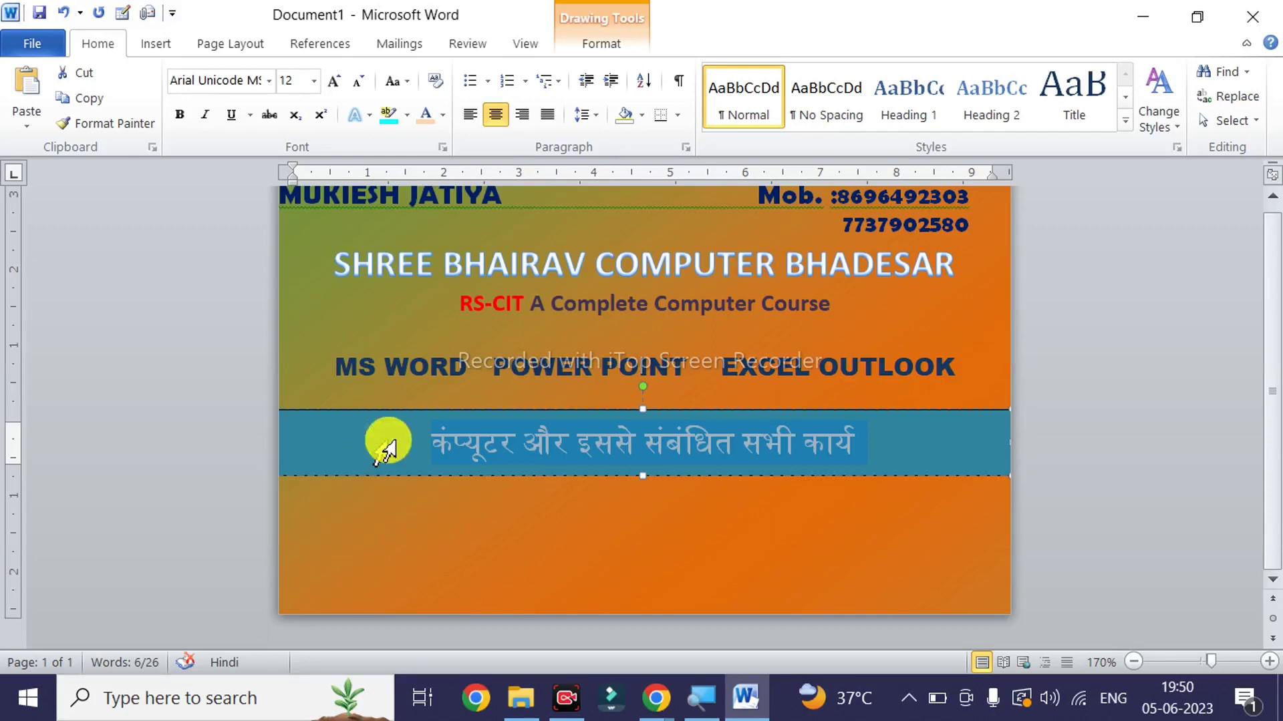
{"action": "left_click", "coordinate": [390, 442]}
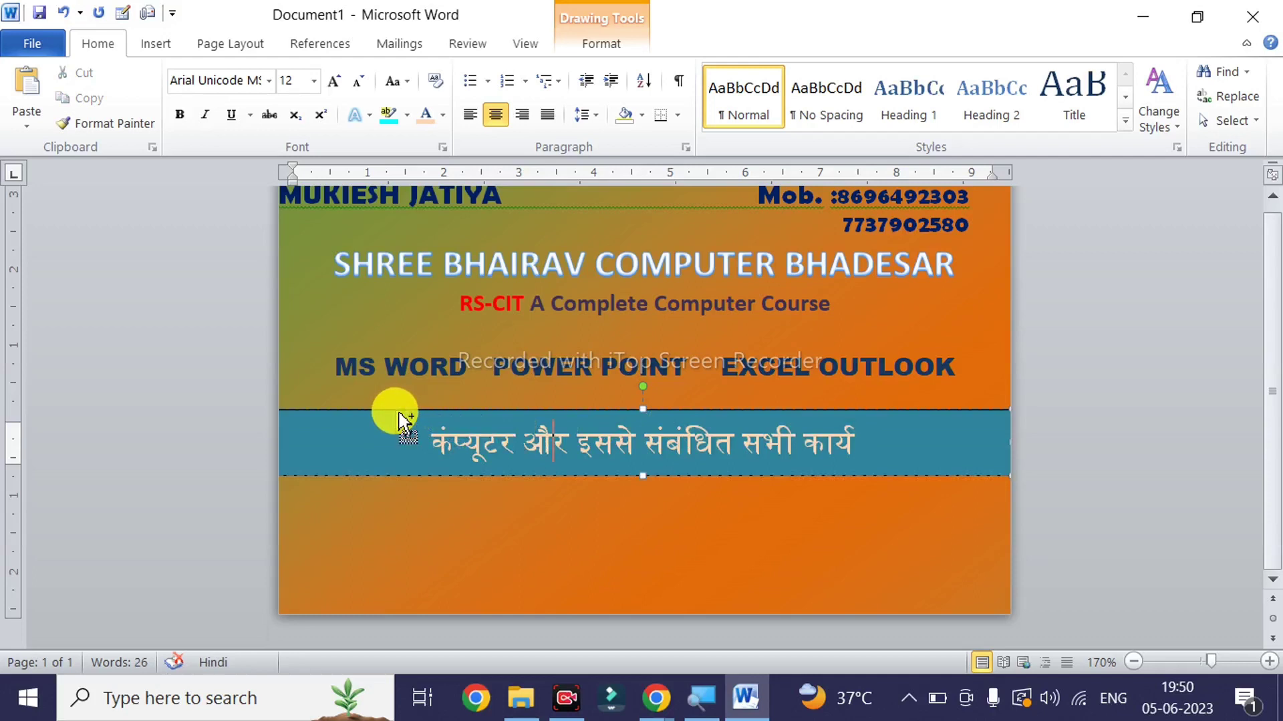
{"action": "left_click_drag", "start_coordinate": [396, 412], "coordinate": [397, 508]}
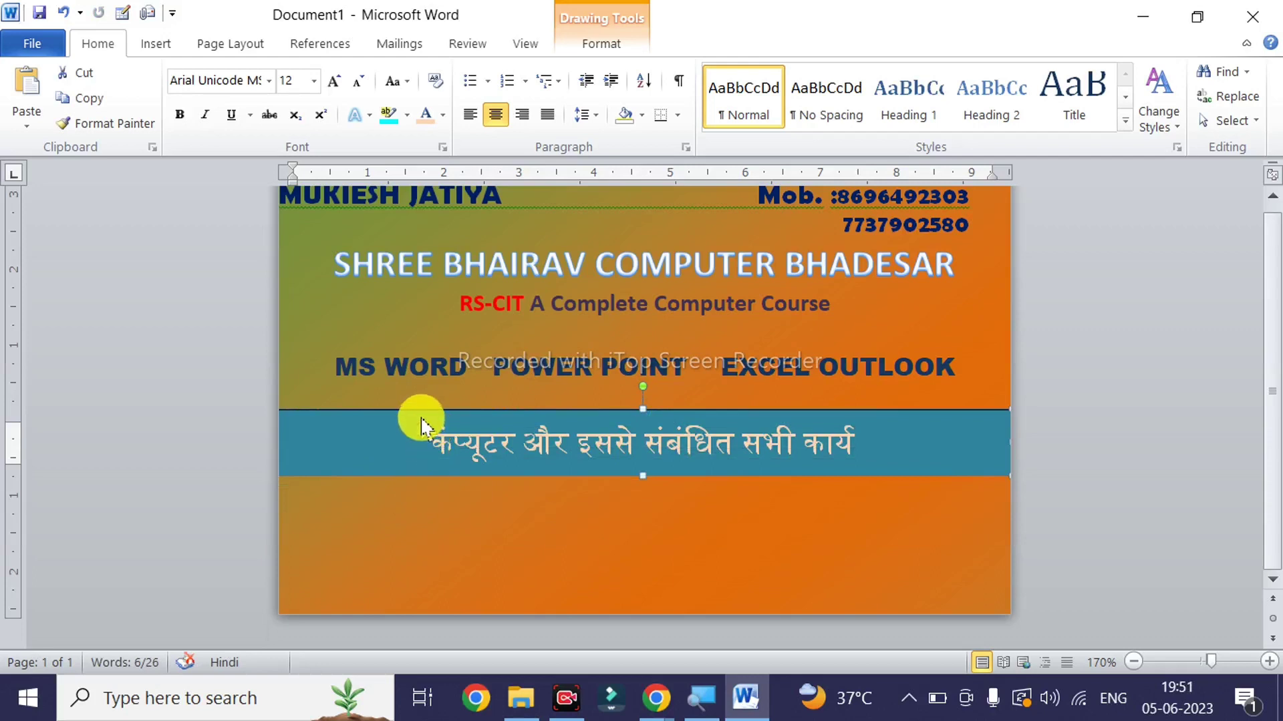
{"action": "left_click_drag", "start_coordinate": [424, 412], "coordinate": [446, 535]}
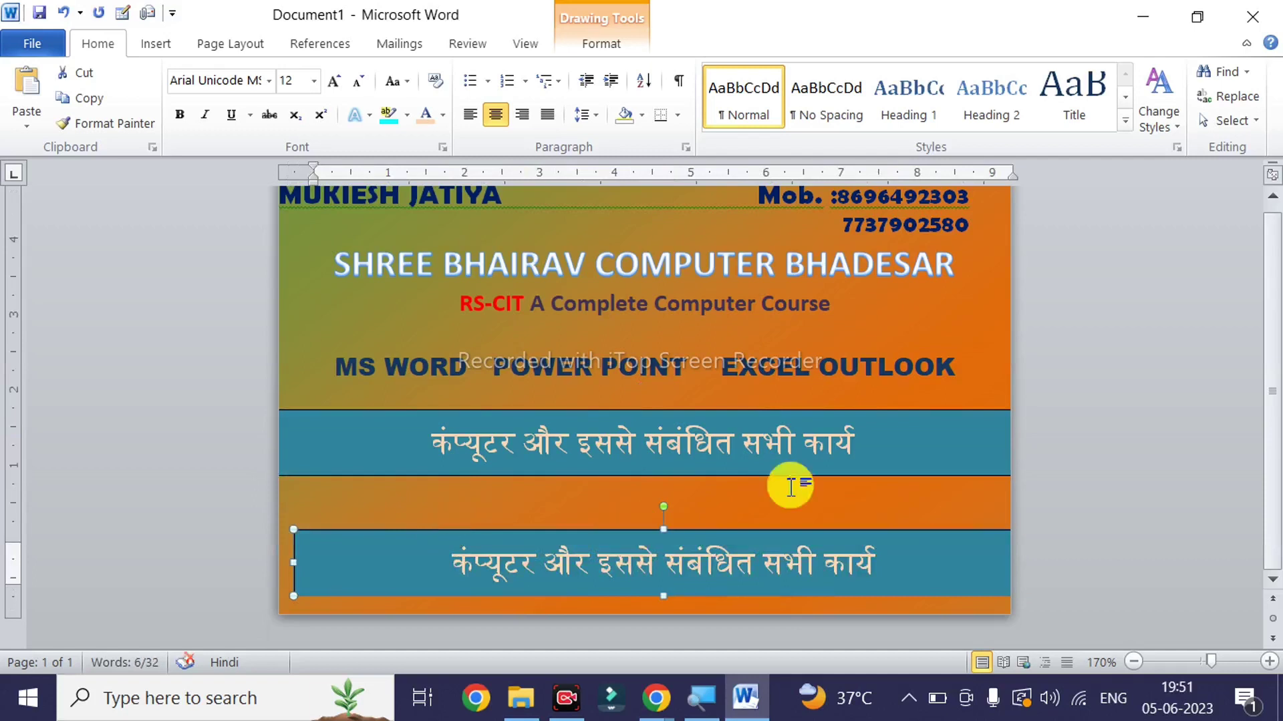
Replace the lower banner's text with 'कैलाश रेस्टोरेंट के सामने थाना बस स्टैंड भदेसर'
{"action": "left_click", "coordinate": [910, 561]}
{"action": "left_click_drag", "start_coordinate": [910, 561], "coordinate": [496, 551]}
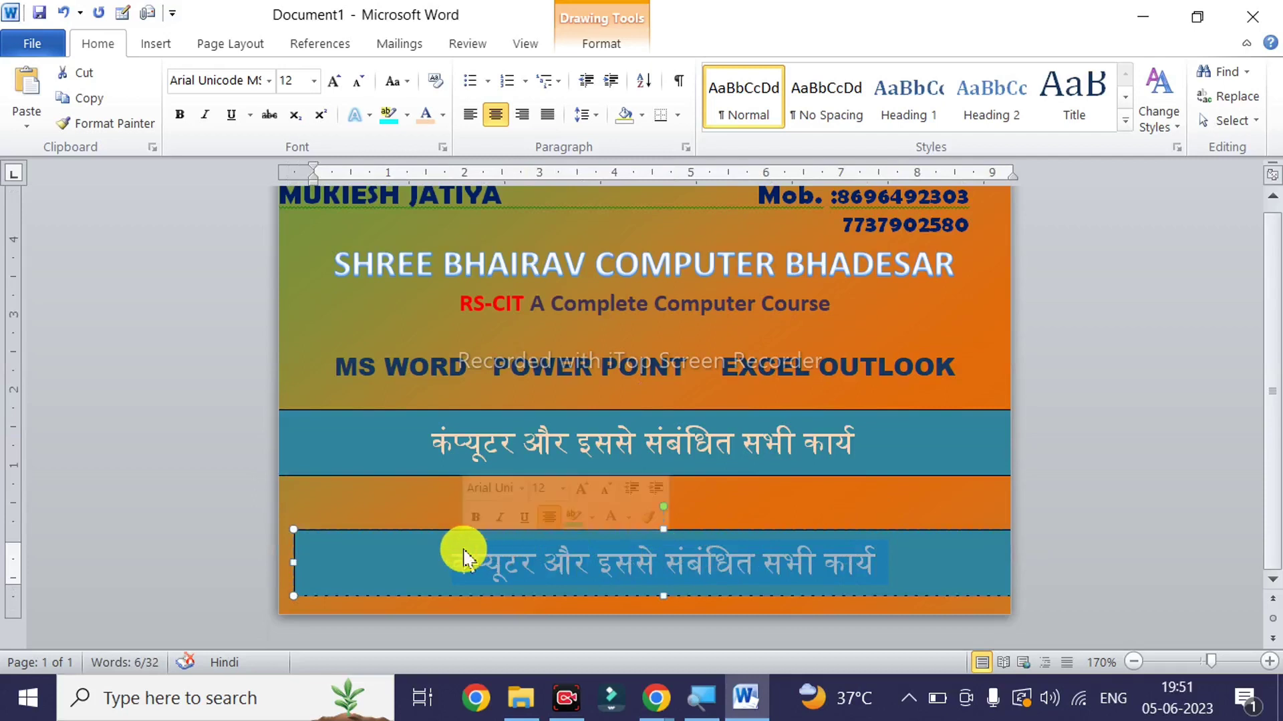
{"action": "key", "text": "Delete"}
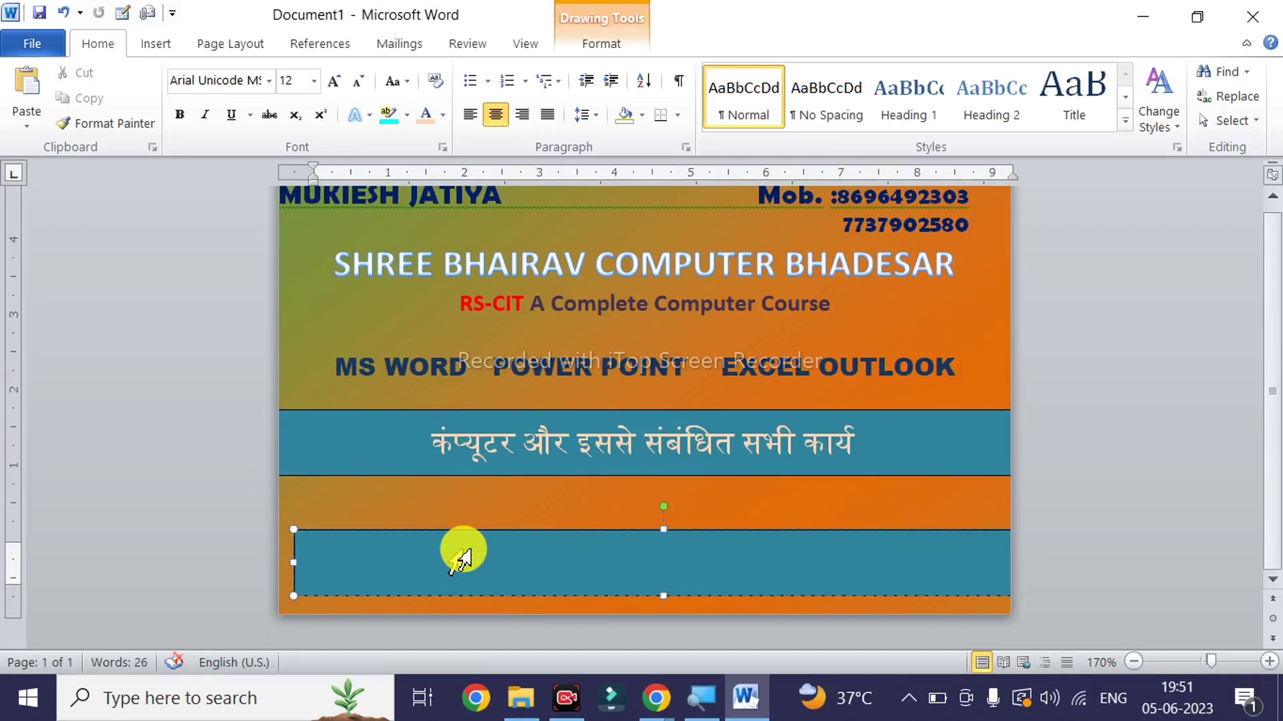
{"action": "key", "text": "ctrl+z"}
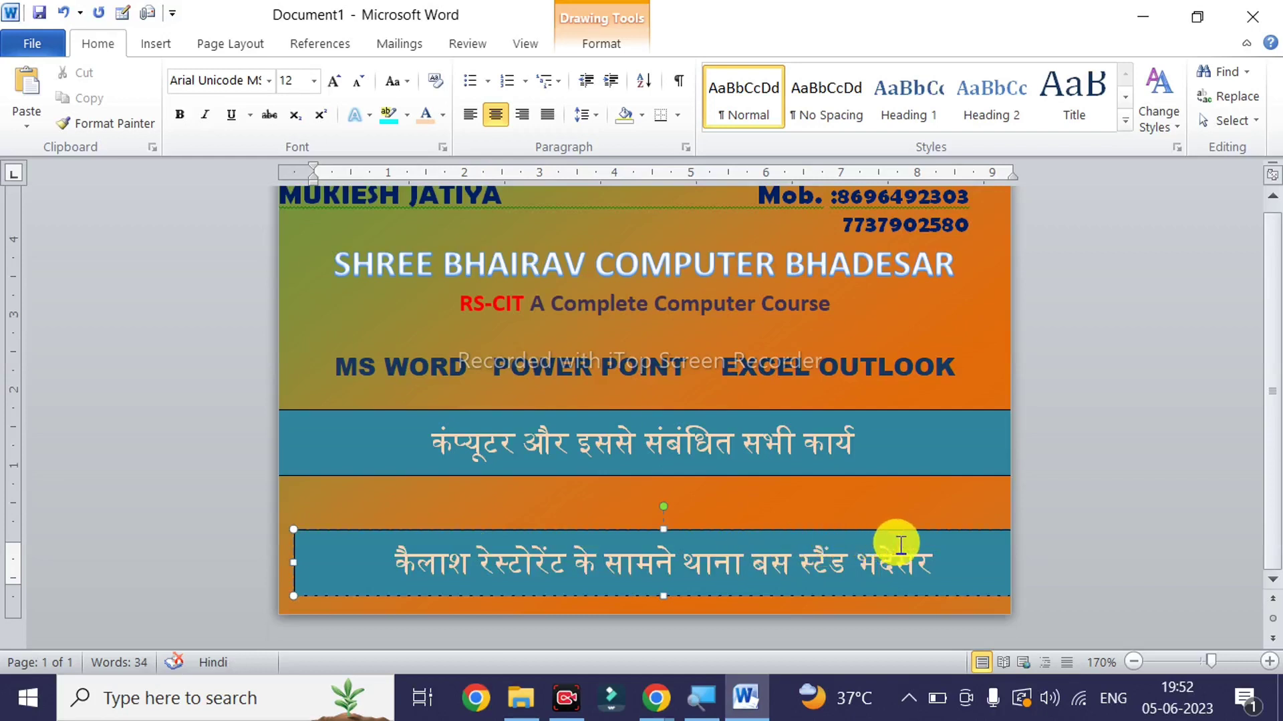
{"action": "left_click", "coordinate": [851, 510]}
{"action": "left_click", "coordinate": [820, 542]}
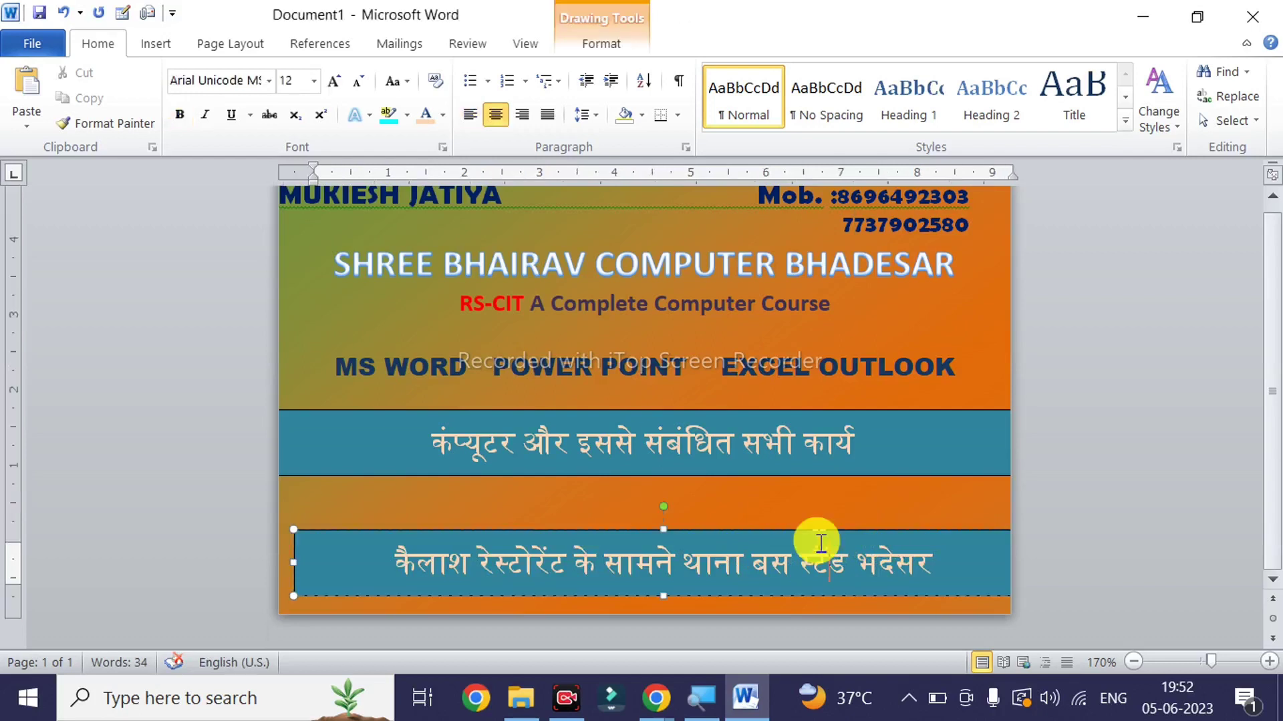
Set the address box to No Fill and No Outline
{"action": "left_click", "coordinate": [604, 46]}
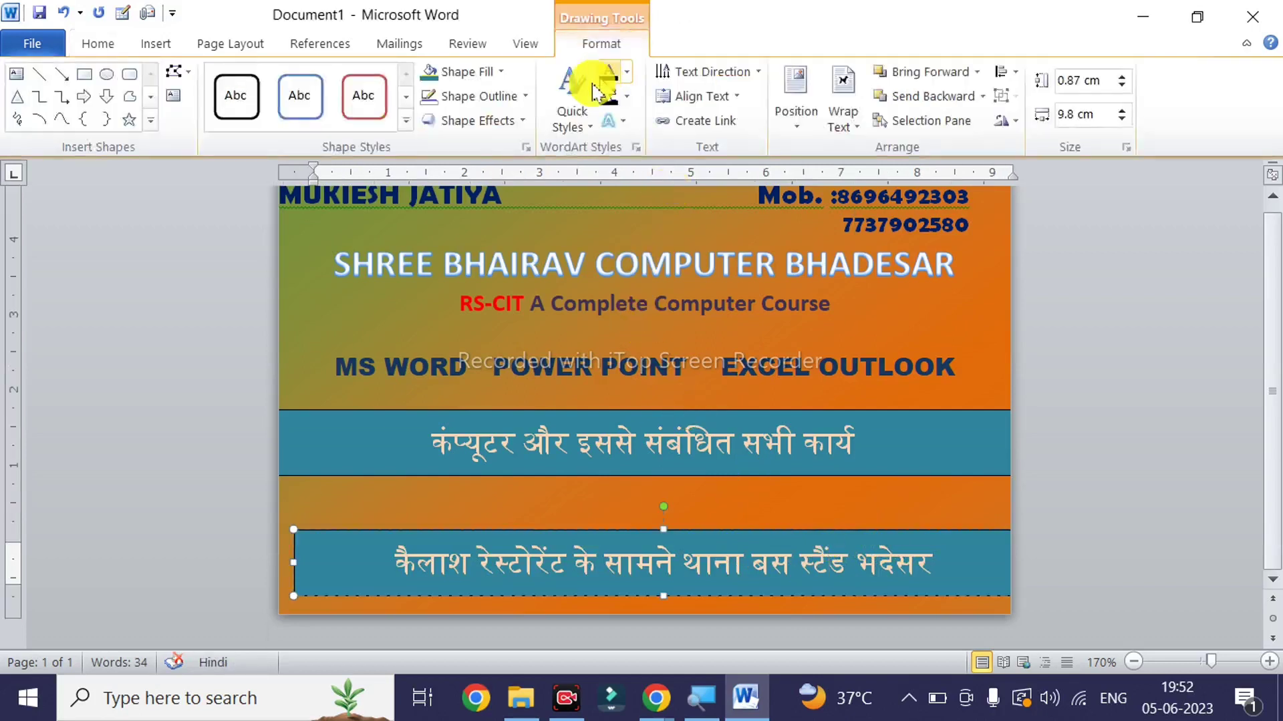
{"action": "left_click", "coordinate": [495, 73]}
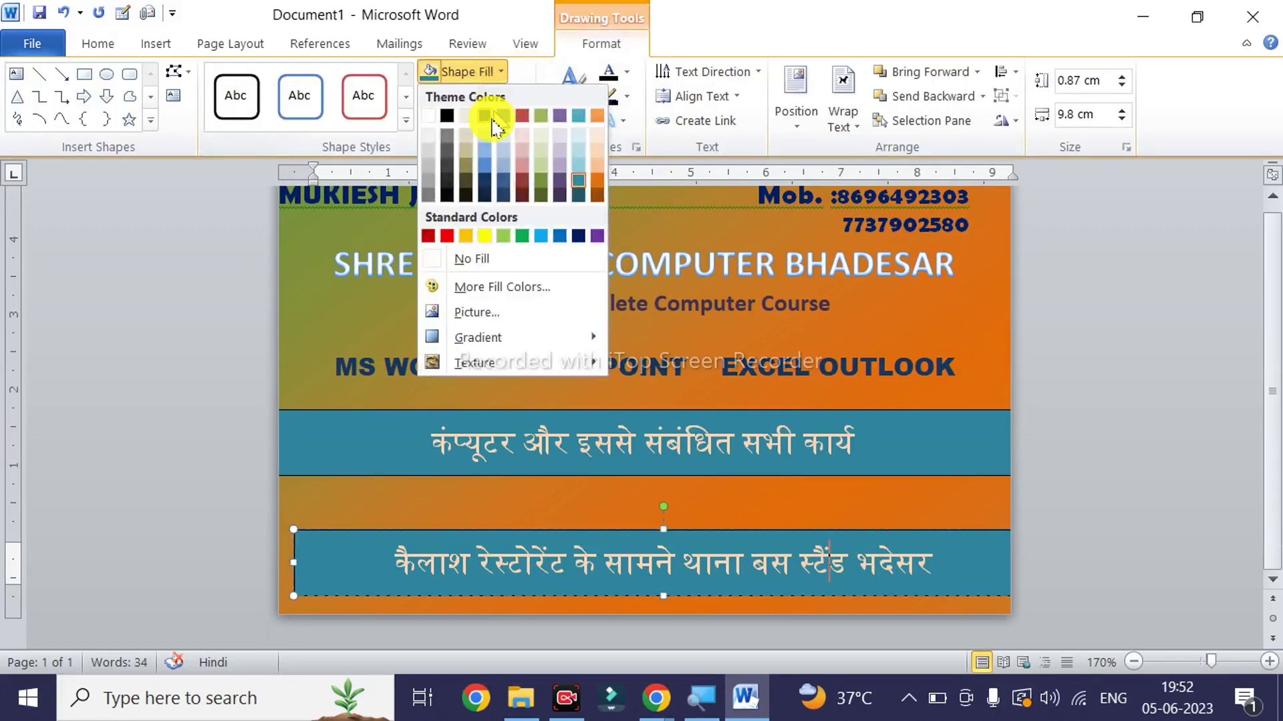
{"action": "left_click", "coordinate": [467, 263]}
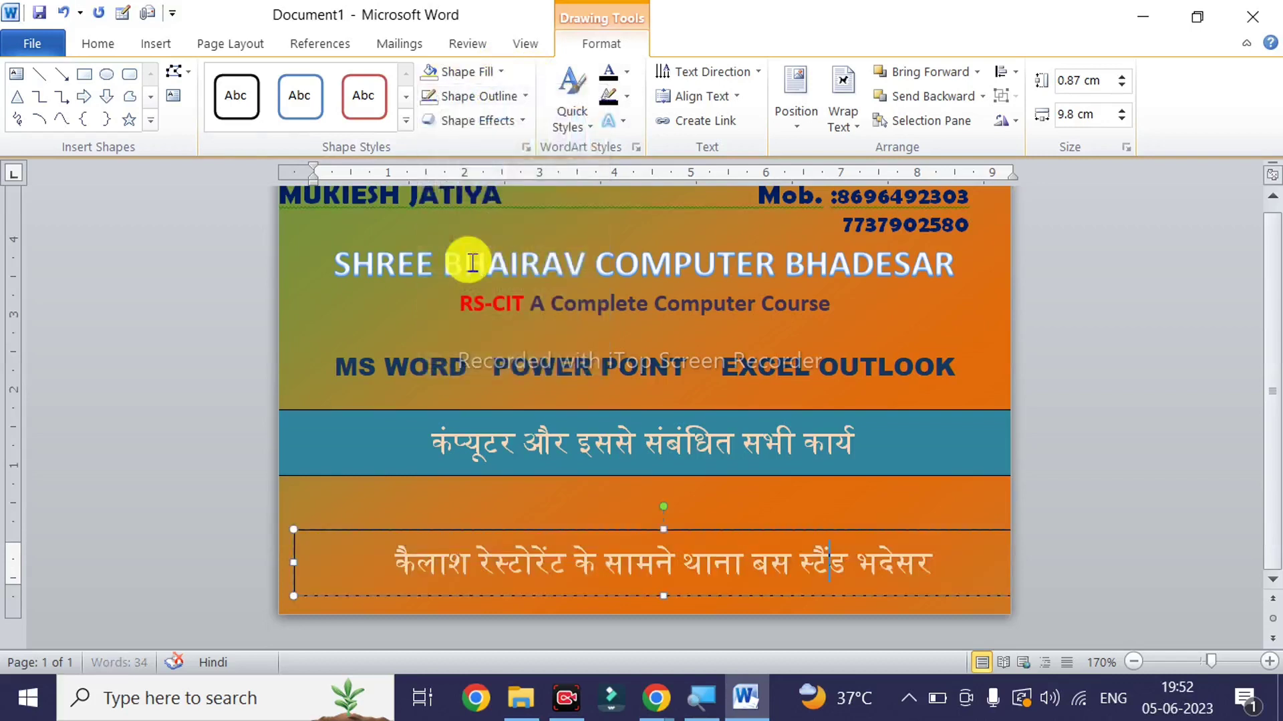
{"action": "left_click", "coordinate": [524, 97]}
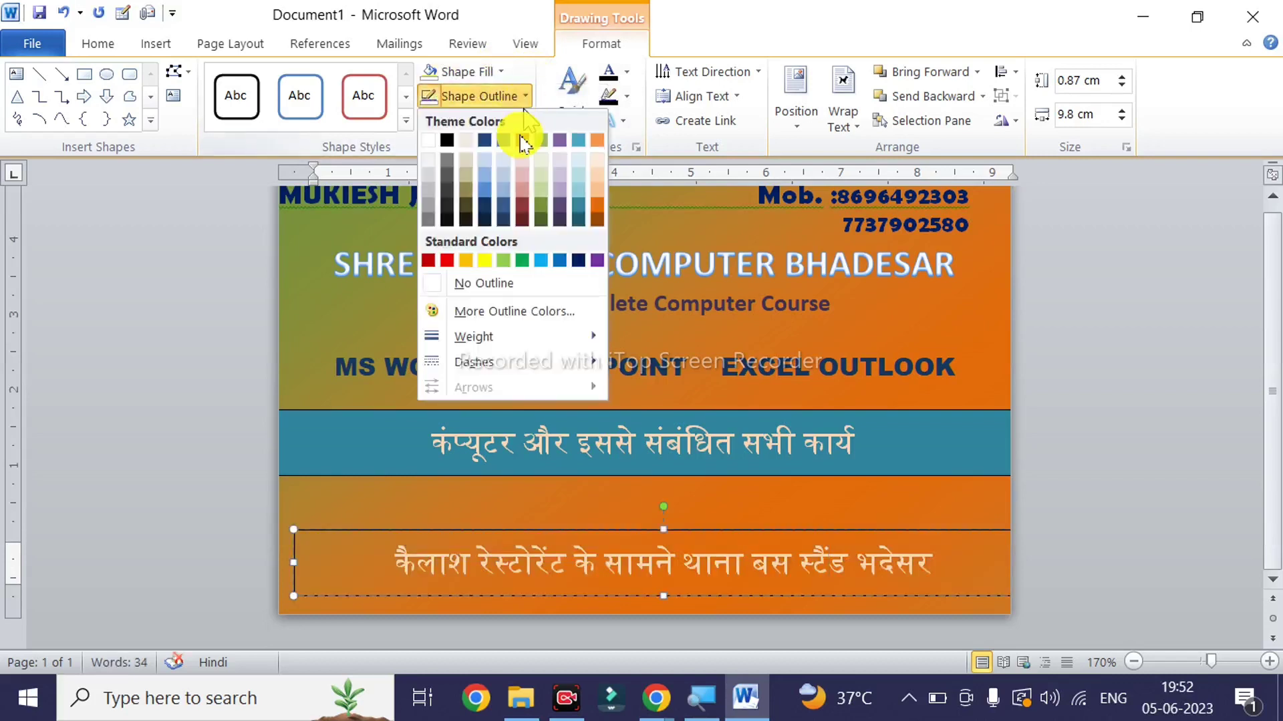
{"action": "left_click", "coordinate": [489, 287]}
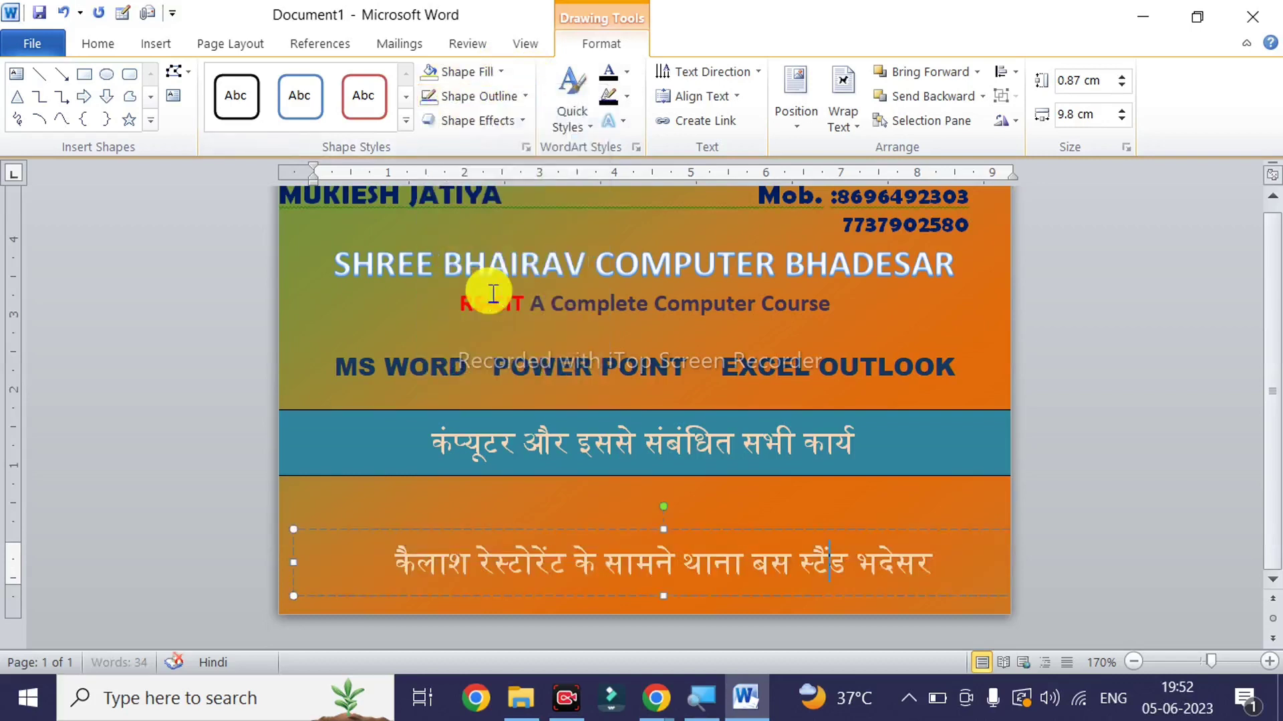
Move the address box lower and centre it horizontally on the page
{"action": "left_click", "coordinate": [716, 541]}
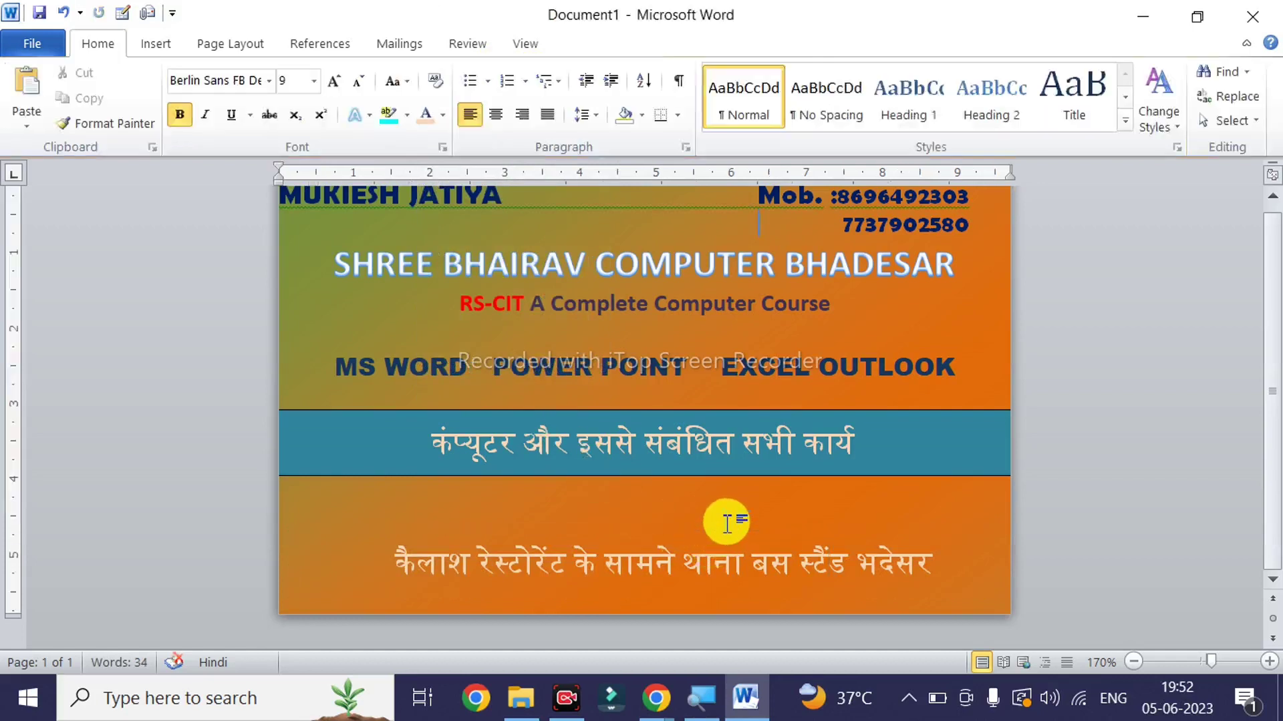
{"action": "left_click", "coordinate": [711, 543]}
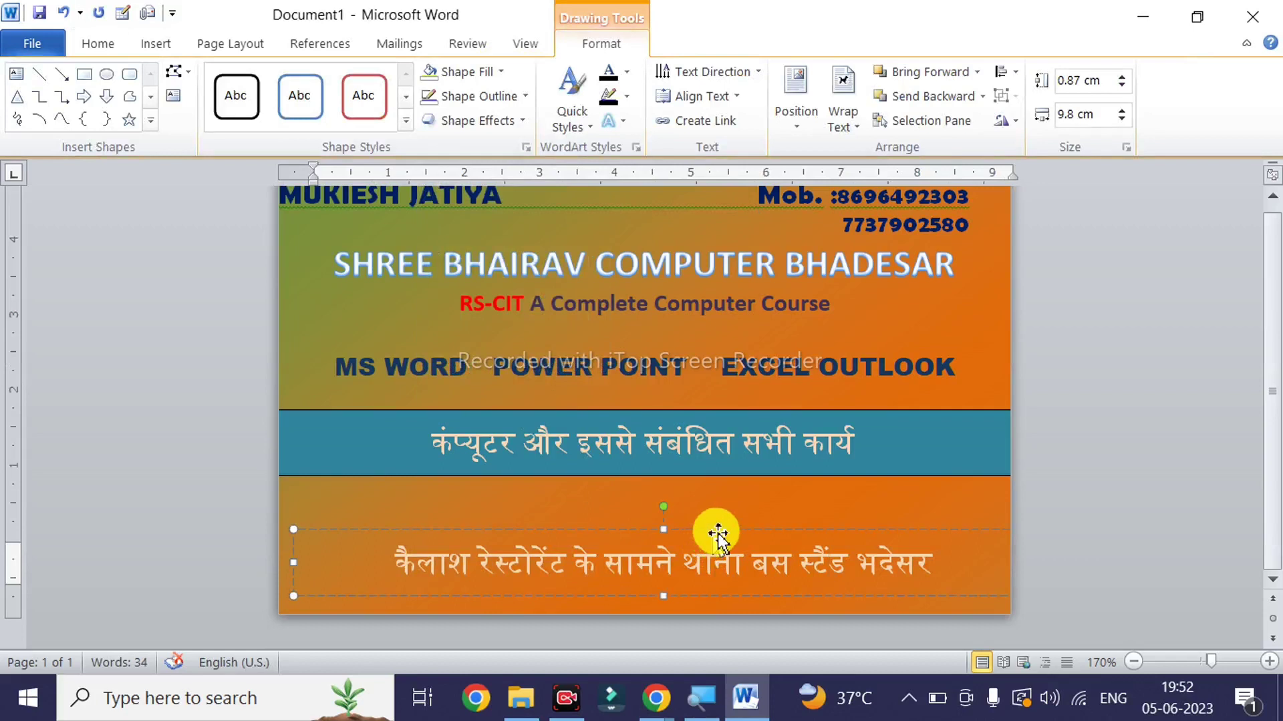
{"action": "left_click_drag", "start_coordinate": [719, 530], "coordinate": [719, 554]}
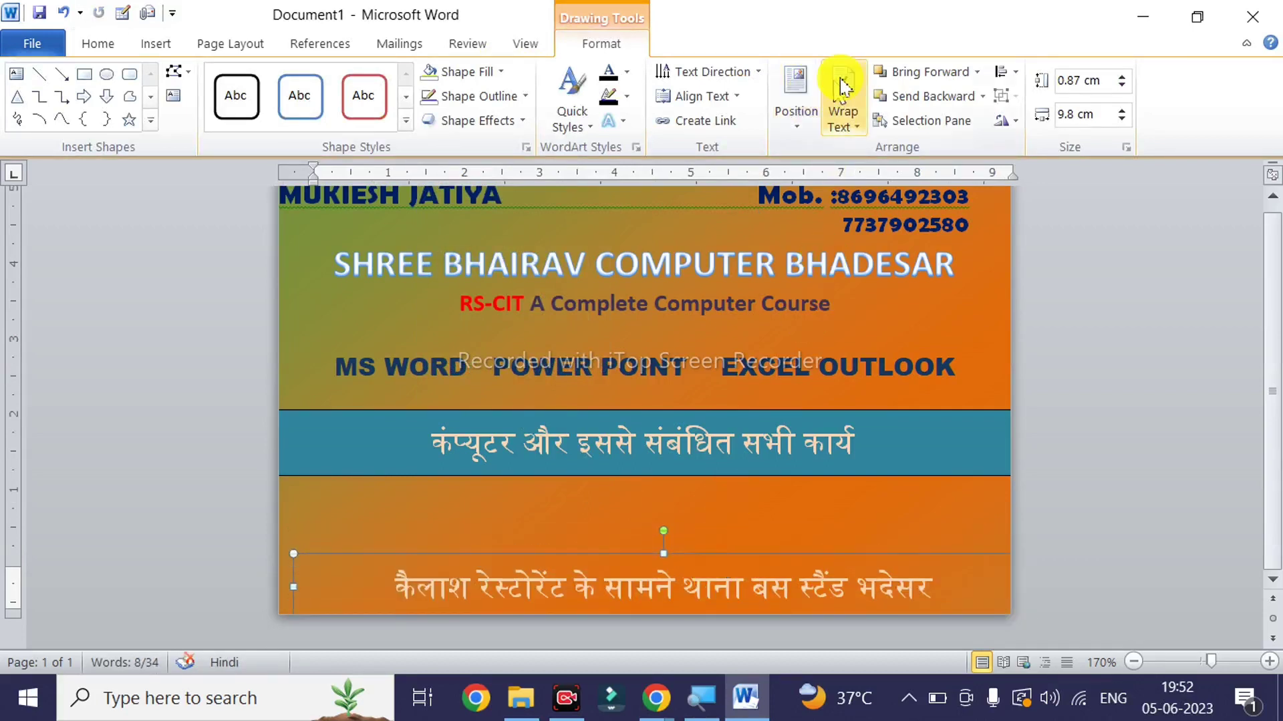
{"action": "left_click", "coordinate": [1000, 79]}
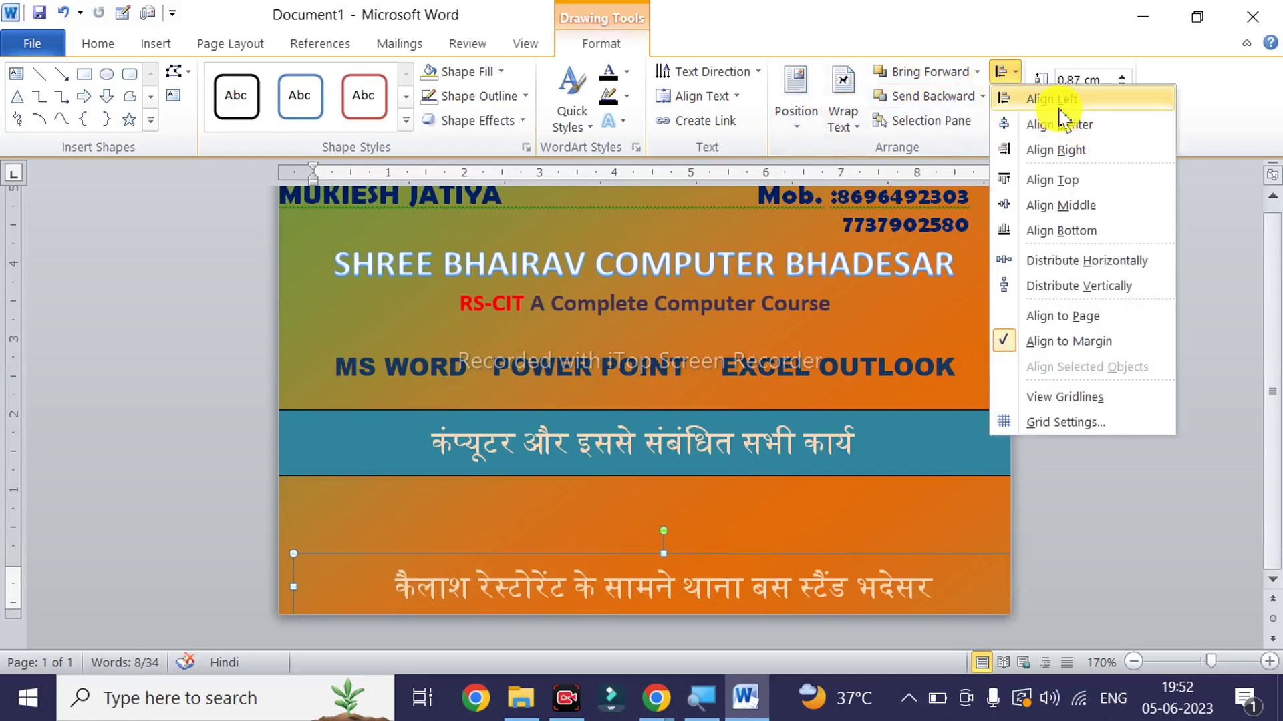
{"action": "left_click", "coordinate": [1067, 123]}
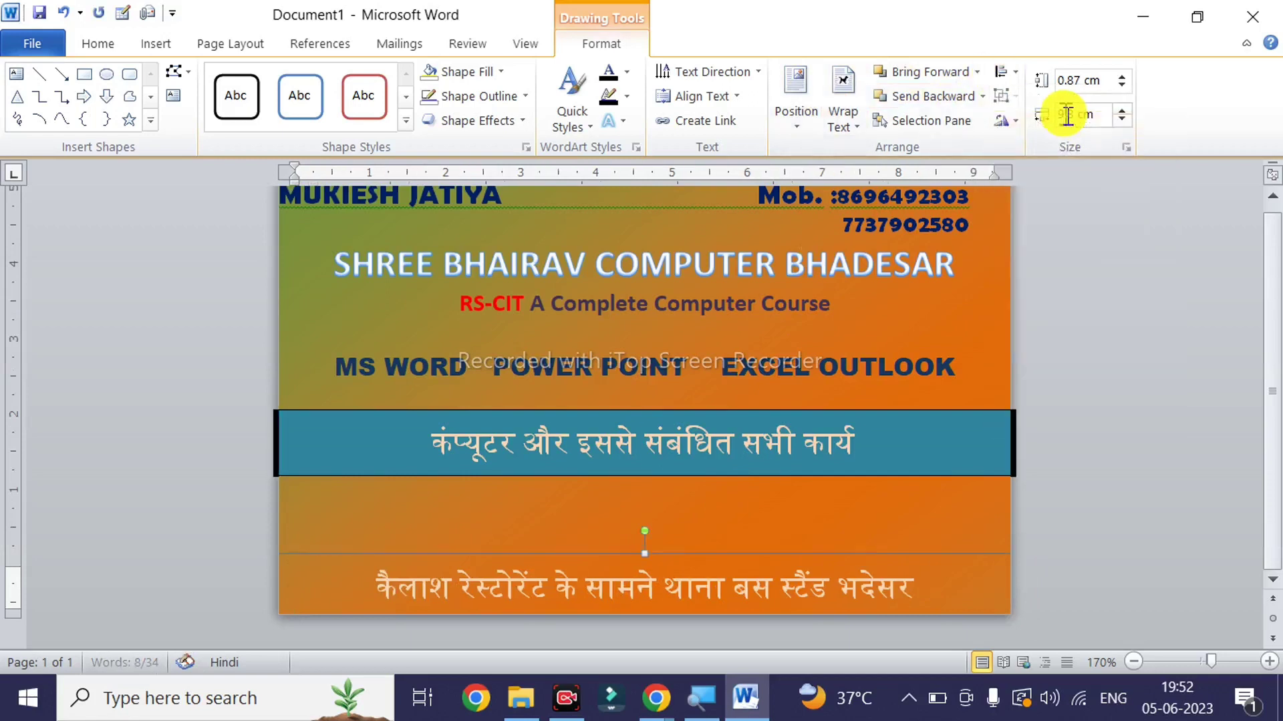
{"action": "left_click", "coordinate": [703, 506]}
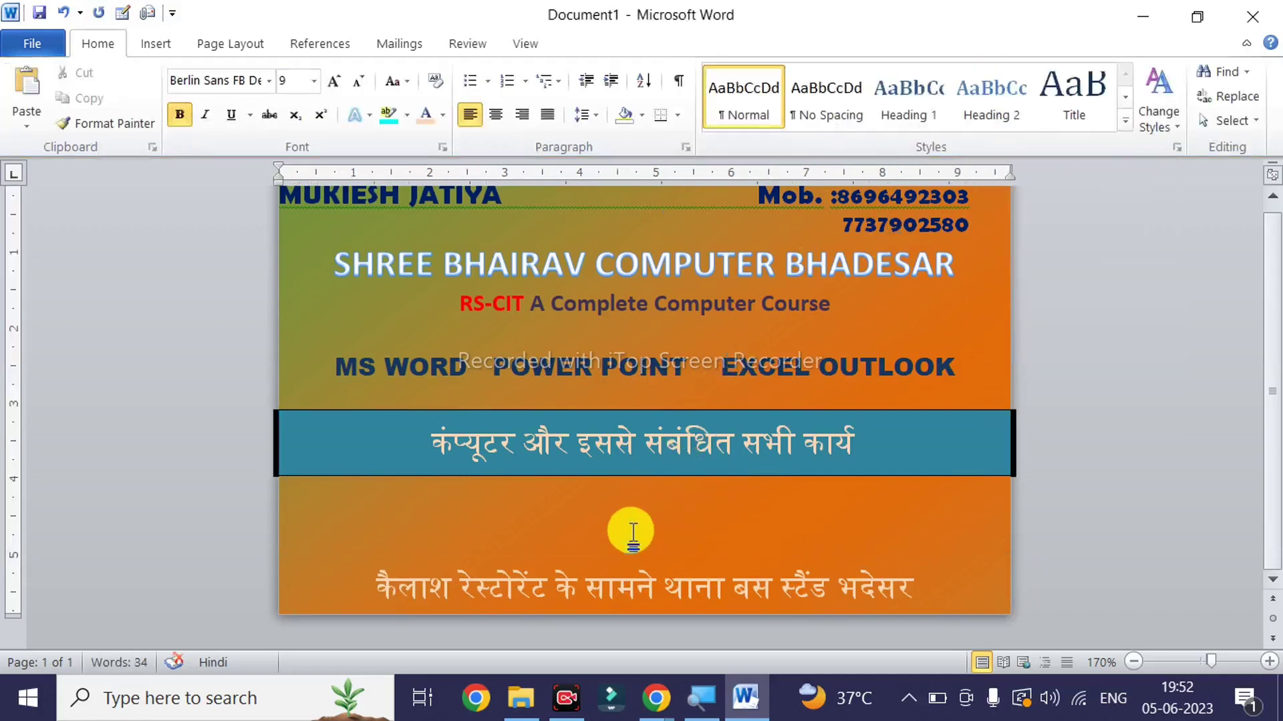
Reselect the address box as a shape and adjust its position on the card
{"action": "left_click", "coordinate": [324, 605]}
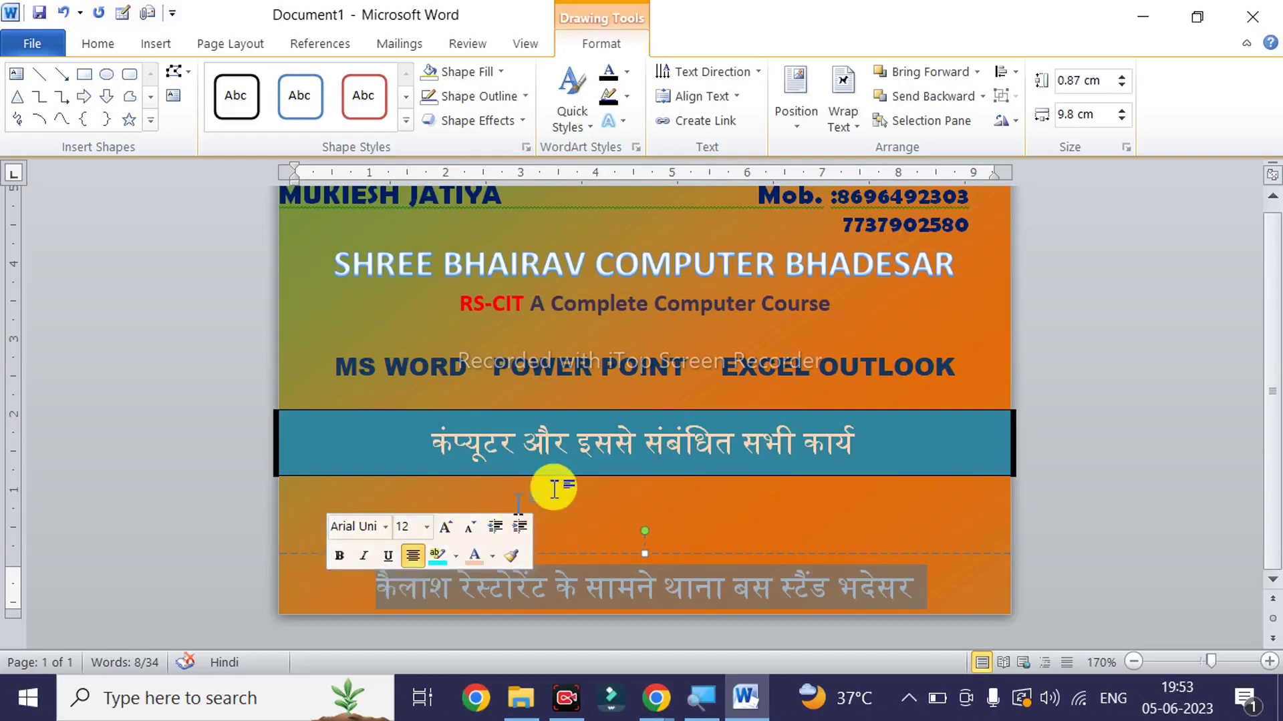
{"action": "left_click", "coordinate": [625, 530]}
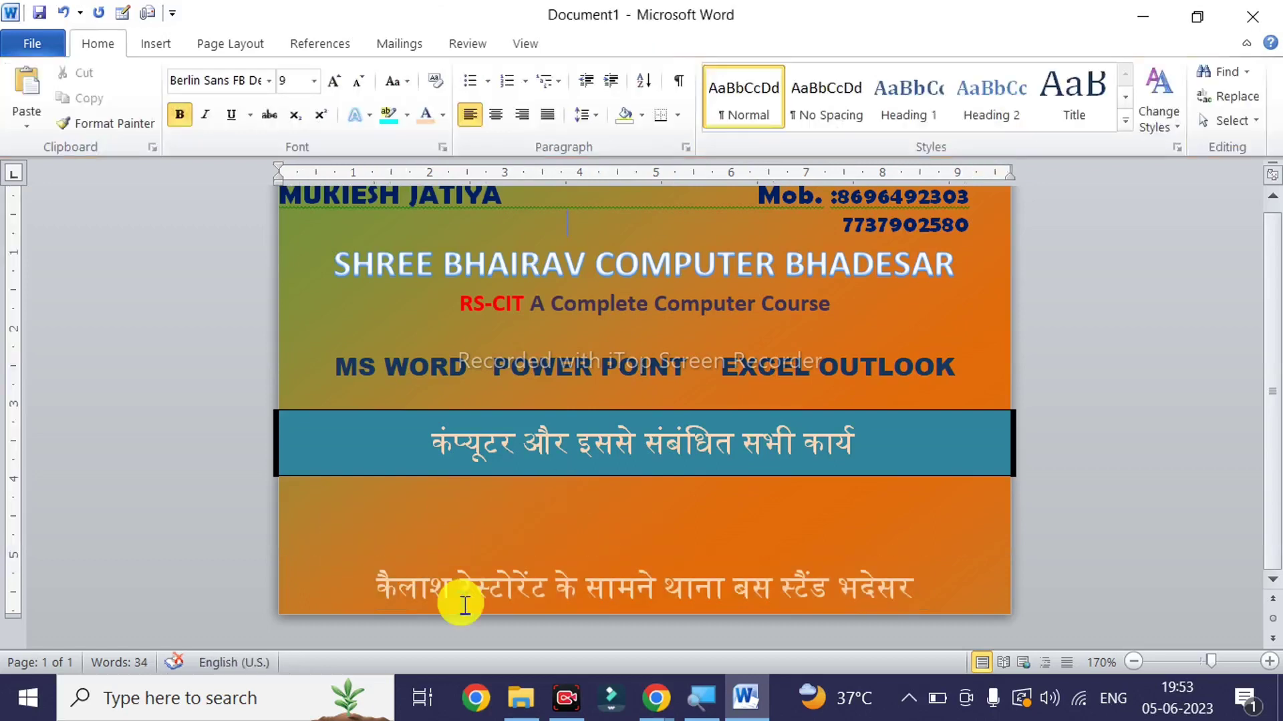
{"action": "left_click", "coordinate": [542, 581]}
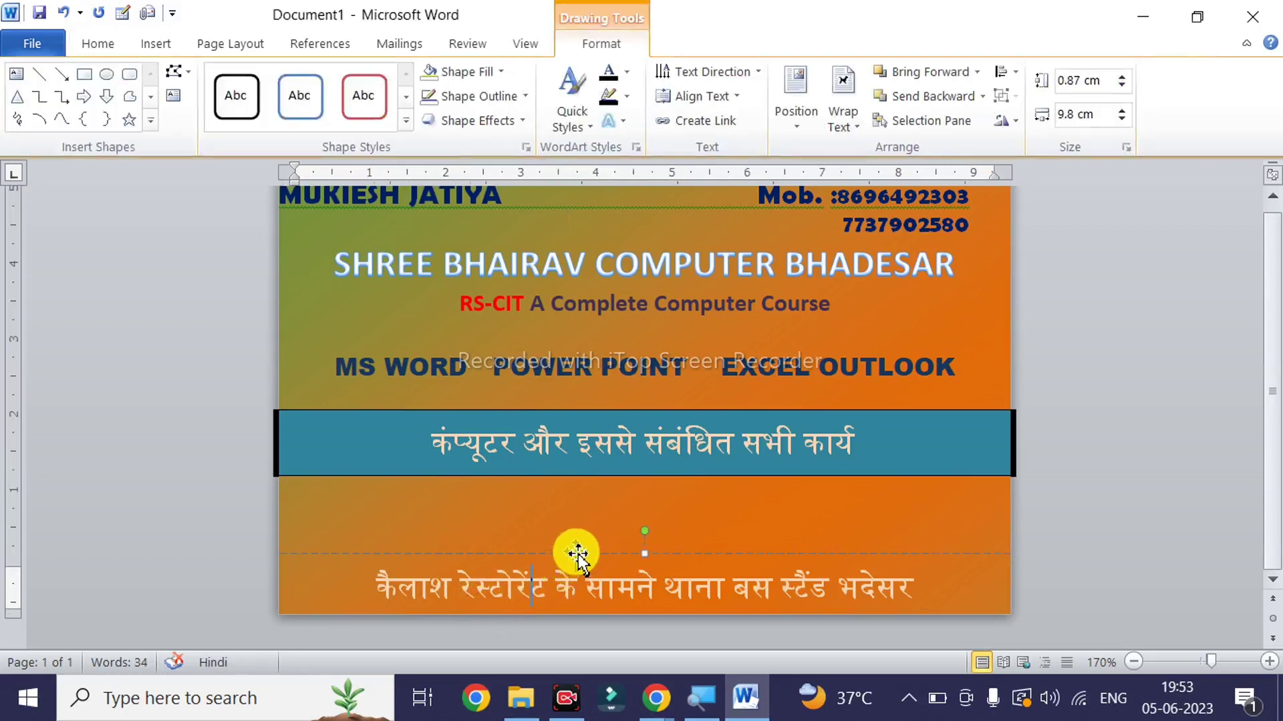
{"action": "left_click", "coordinate": [578, 554]}
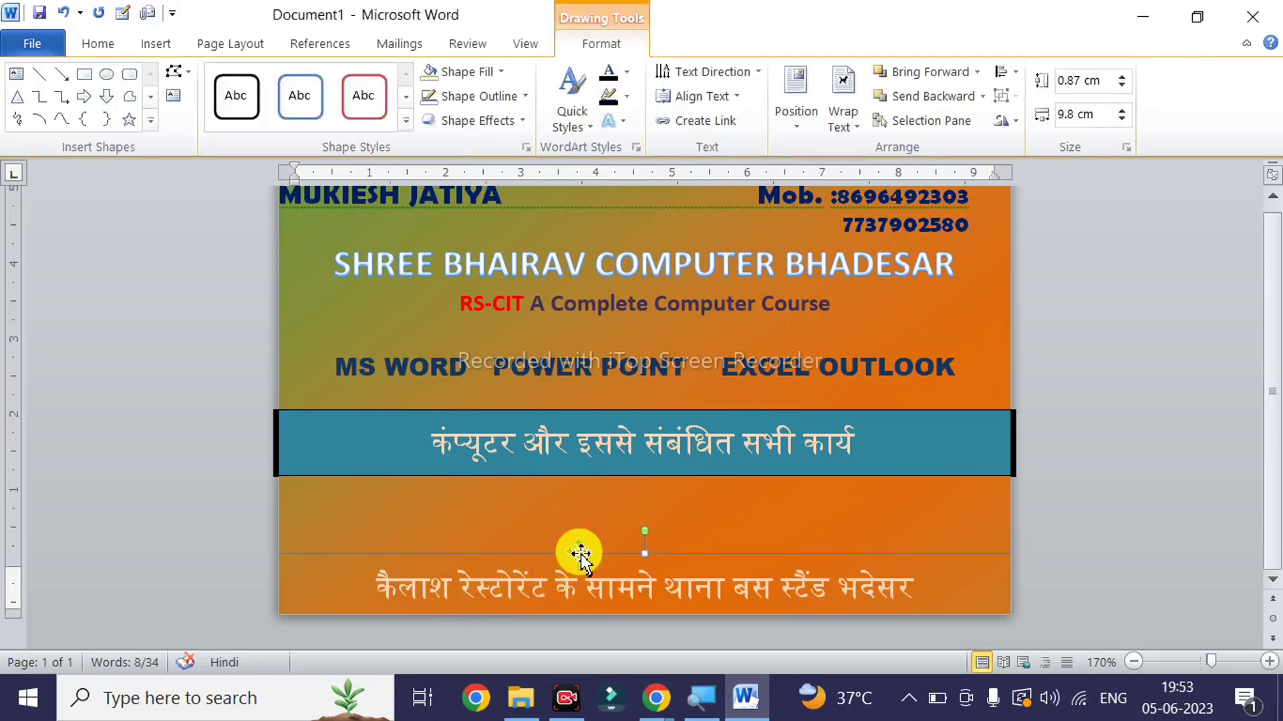
{"action": "left_click_drag", "start_coordinate": [583, 560], "coordinate": [589, 515]}
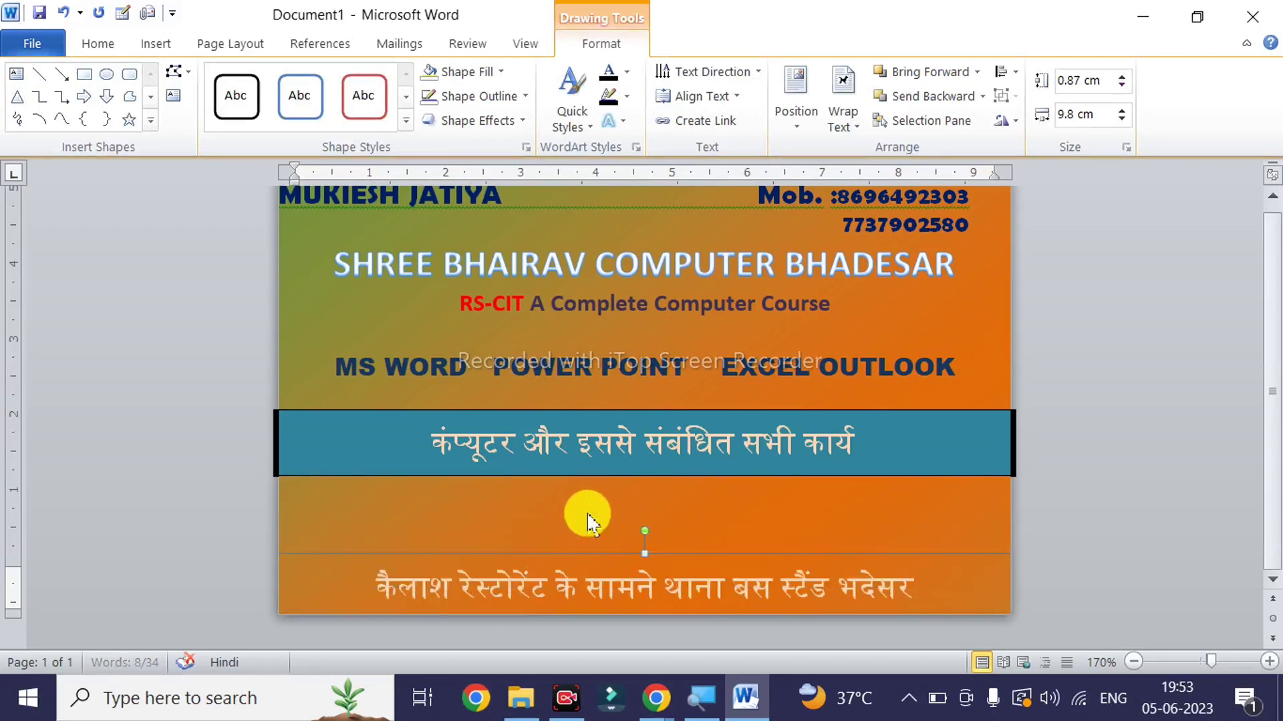
Duplicate the address box, move the copy up under the banner, and clear its Hindi text
{"action": "mouse_move", "coordinate": [588, 514]}
{"action": "left_mouse_down"}
{"action": "mouse_move", "coordinate": [568, 580]}
{"action": "mouse_move", "coordinate": [575, 561]}
{"action": "left_mouse_up"}
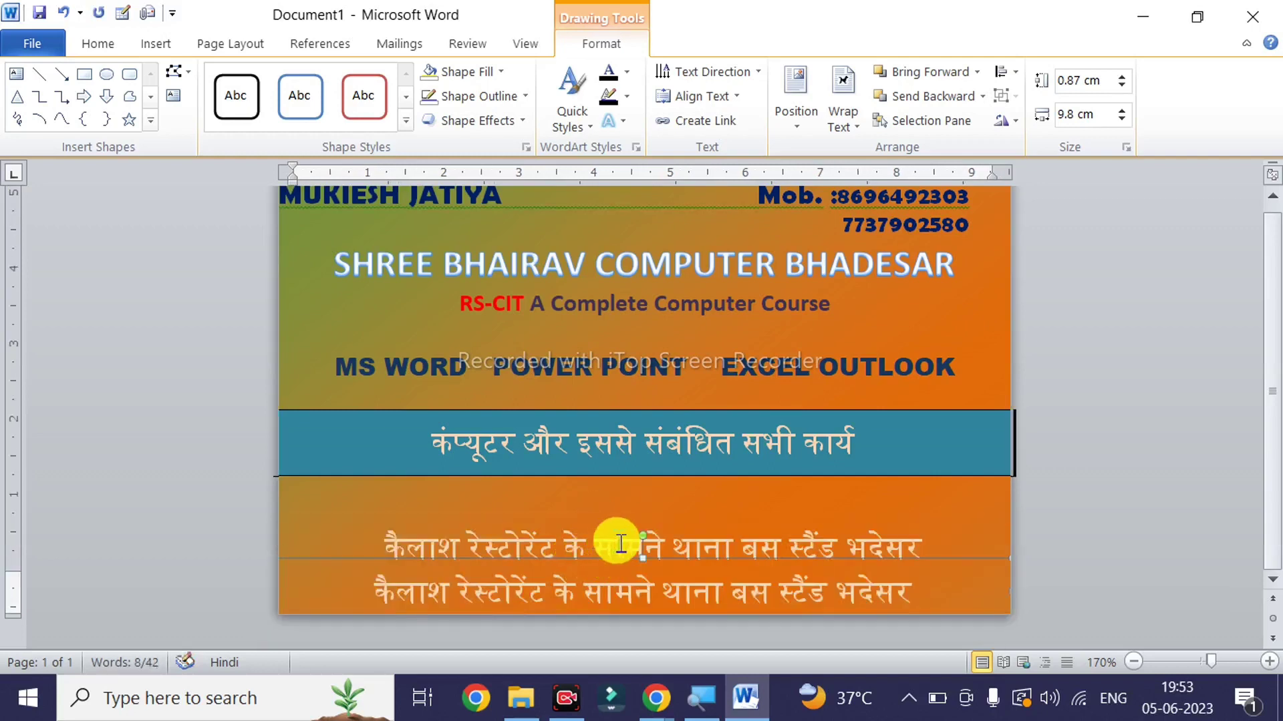
{"action": "left_click", "coordinate": [459, 576]}
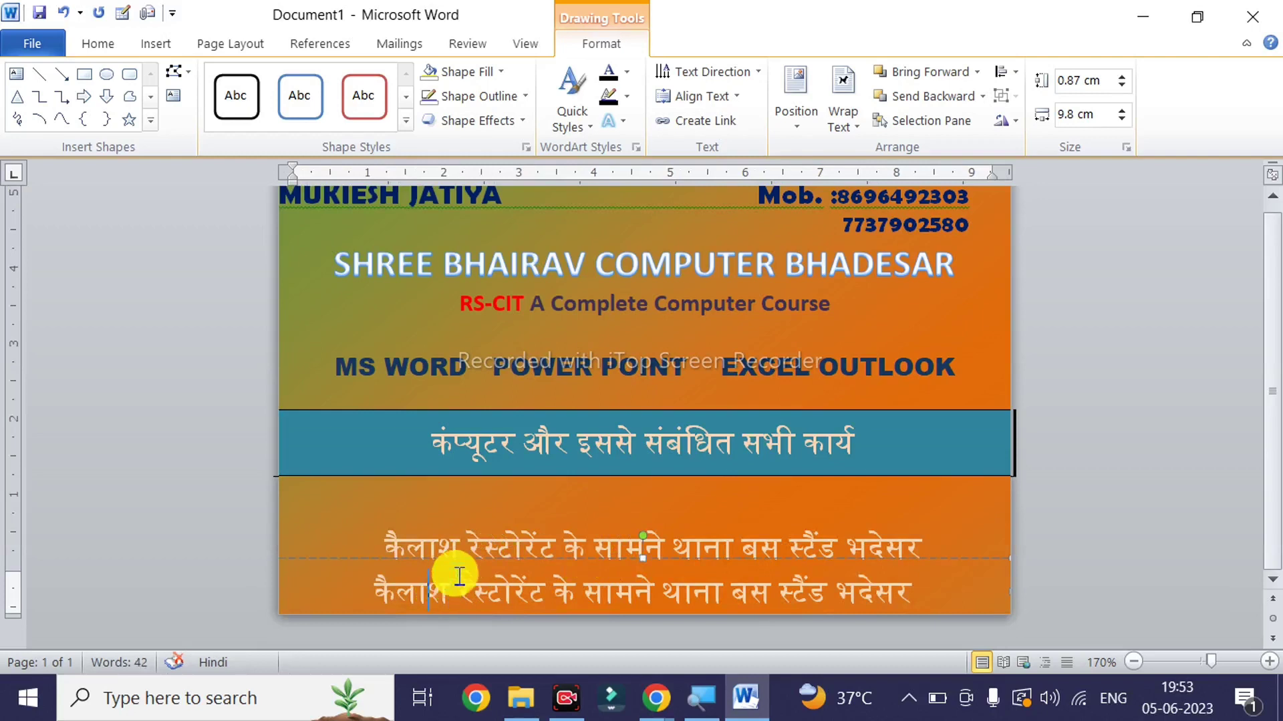
{"action": "left_click", "coordinate": [512, 552]}
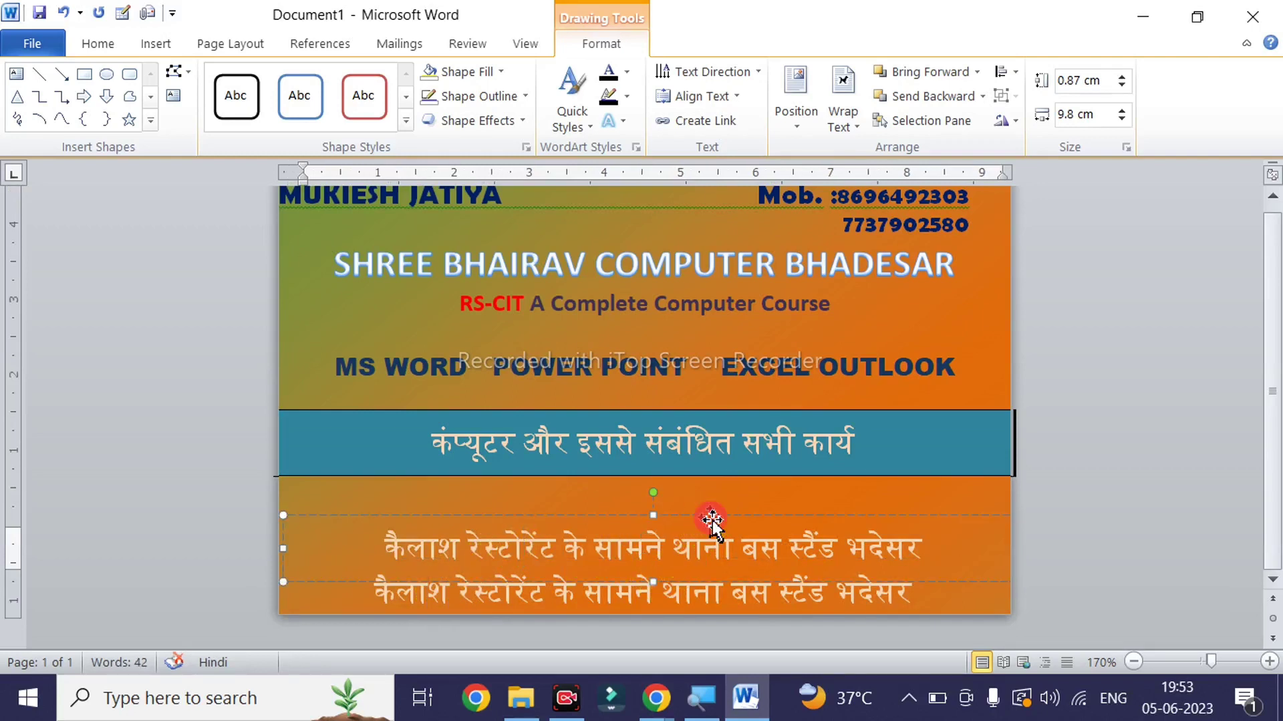
{"action": "left_click_drag", "start_coordinate": [709, 528], "coordinate": [710, 483]}
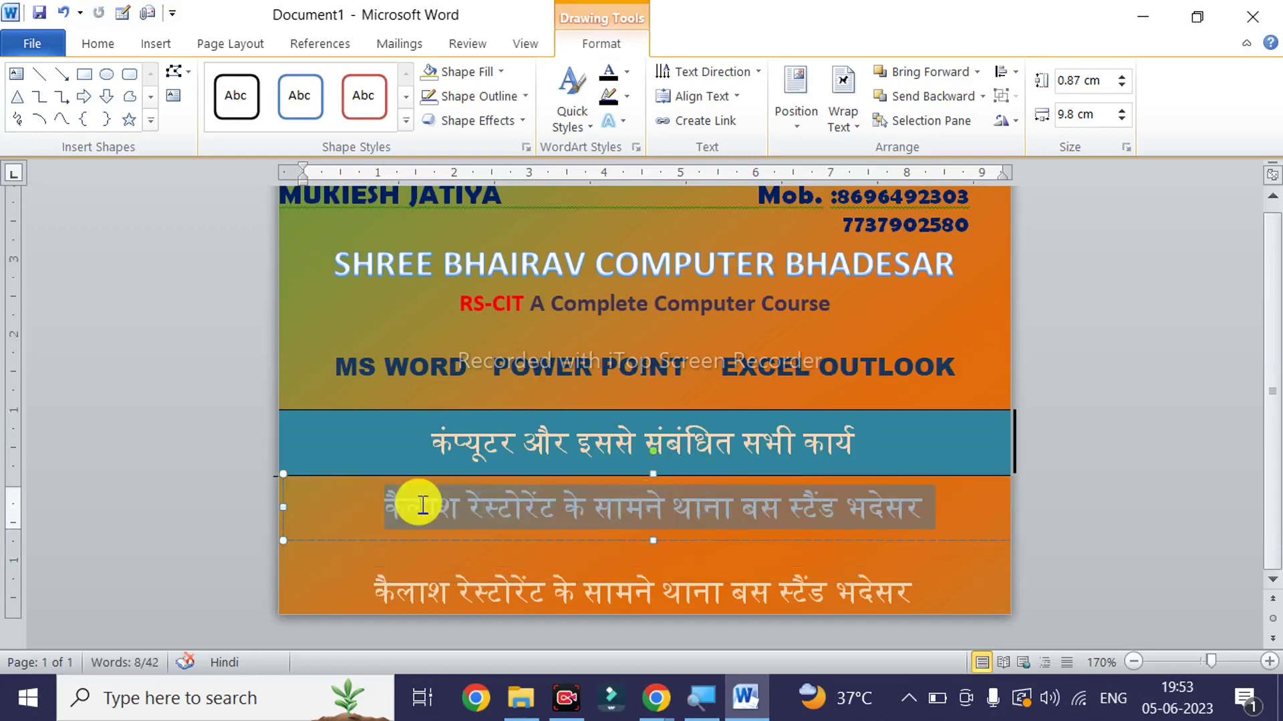
{"action": "left_click_drag", "start_coordinate": [760, 504], "coordinate": [421, 513]}
{"action": "key", "text": "Delete"}
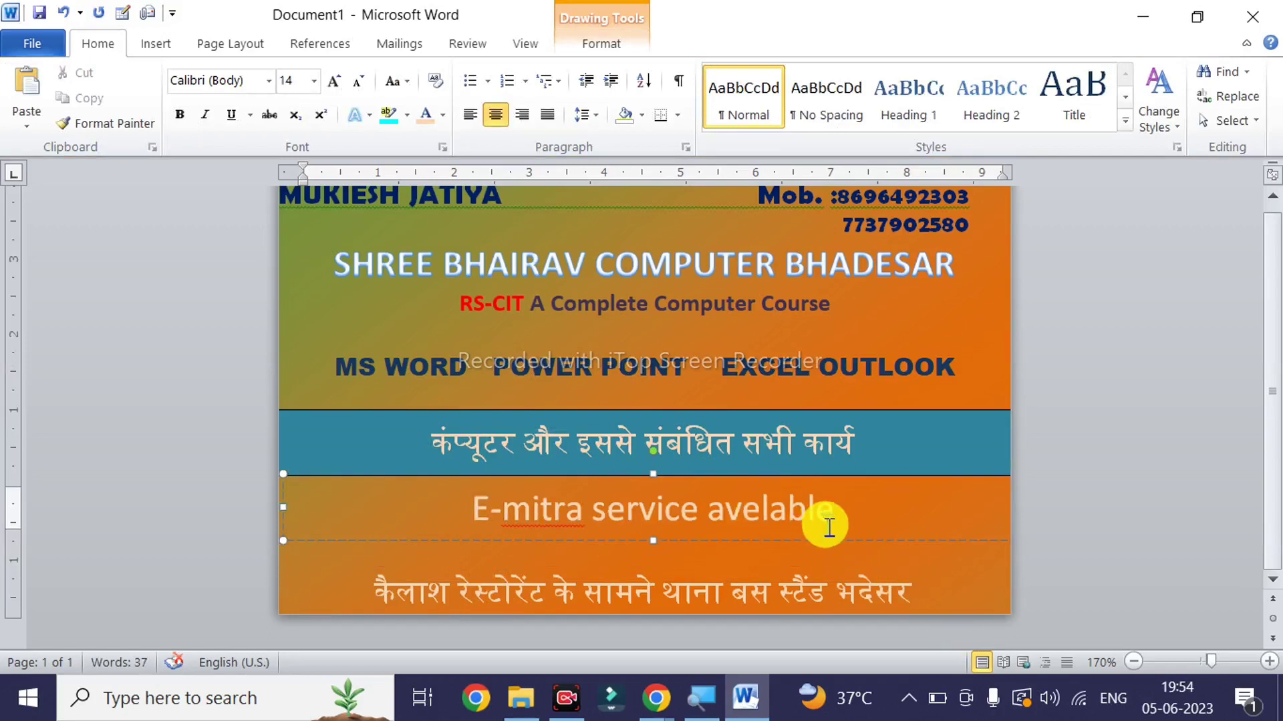
Apply a light blue outlined text effect to the 'E-mitra service avelable' line
{"action": "mouse_move", "coordinate": [834, 513]}
{"action": "left_mouse_down"}
{"action": "mouse_move", "coordinate": [485, 502]}
{"action": "mouse_move", "coordinate": [459, 467]}
{"action": "left_mouse_up"}
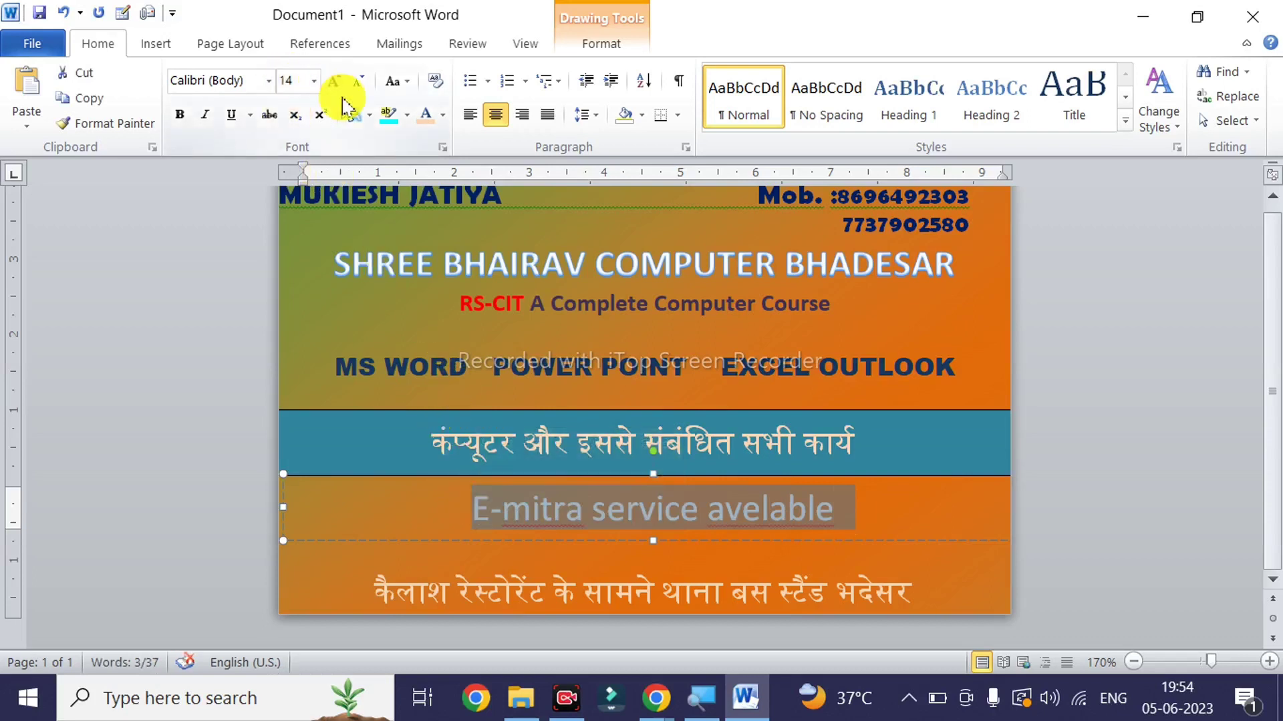
{"action": "left_click", "coordinate": [356, 115]}
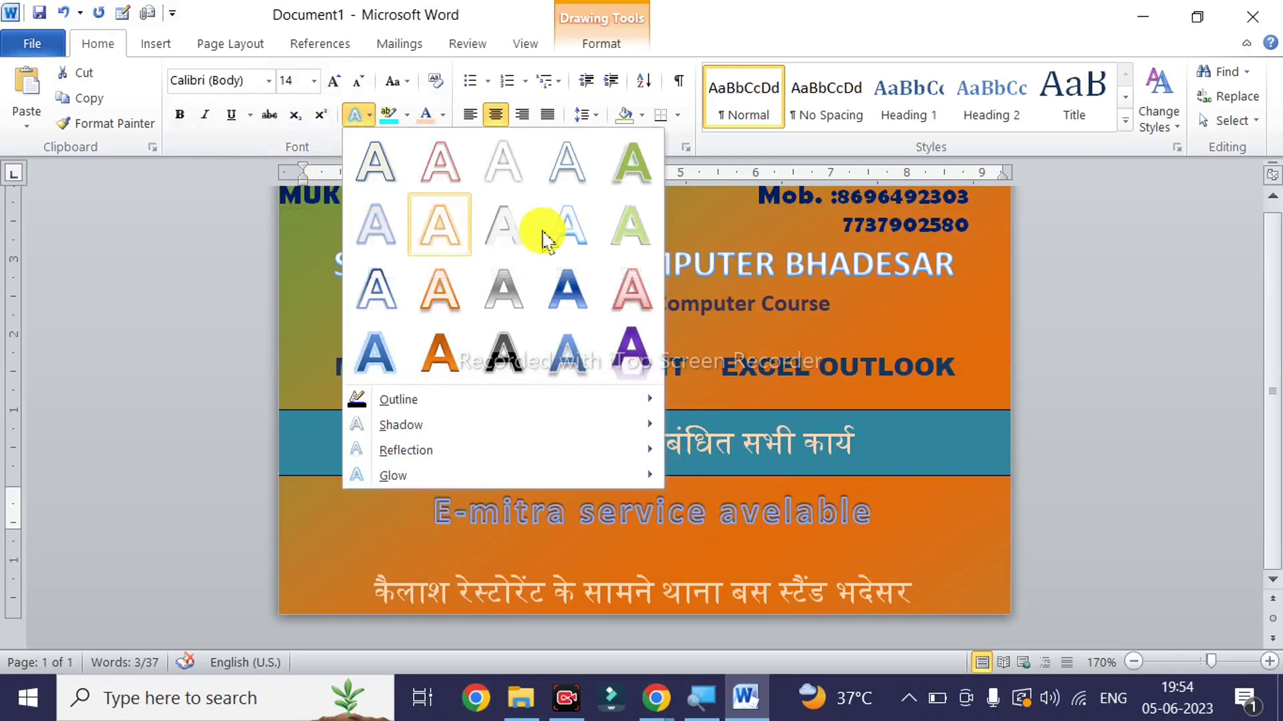
{"action": "left_click", "coordinate": [578, 237]}
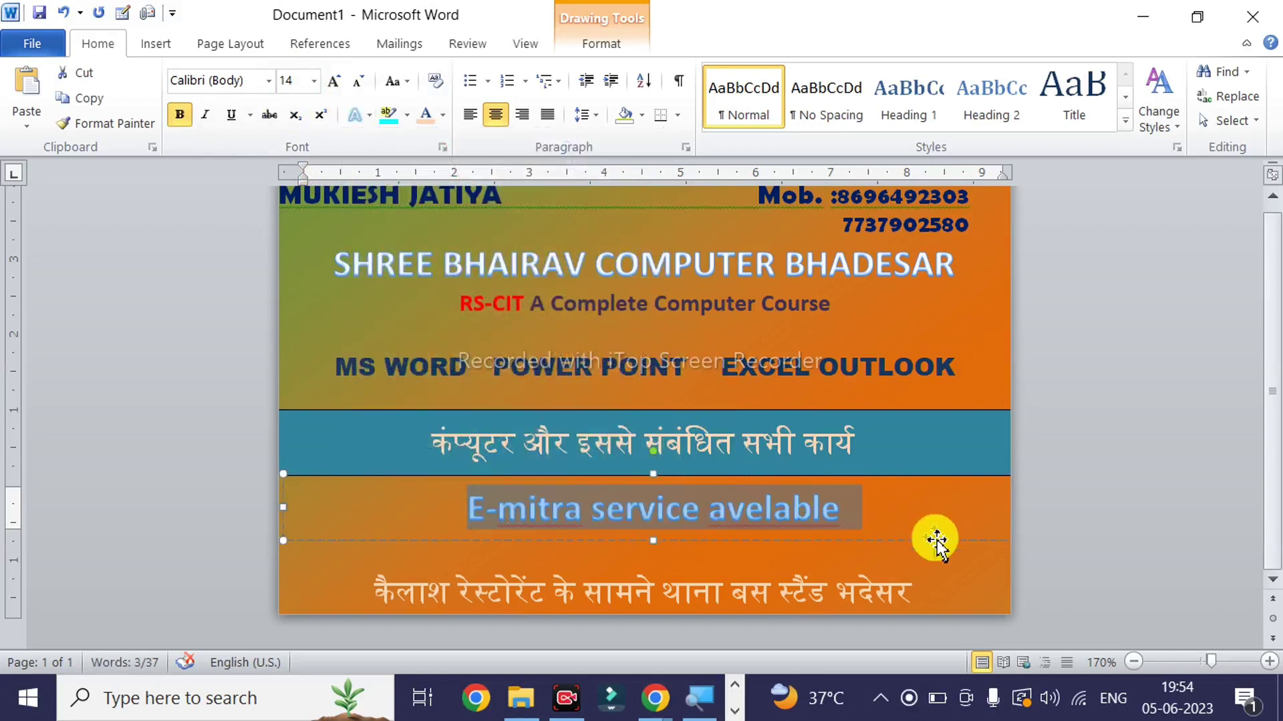
{"action": "left_click", "coordinate": [591, 48]}
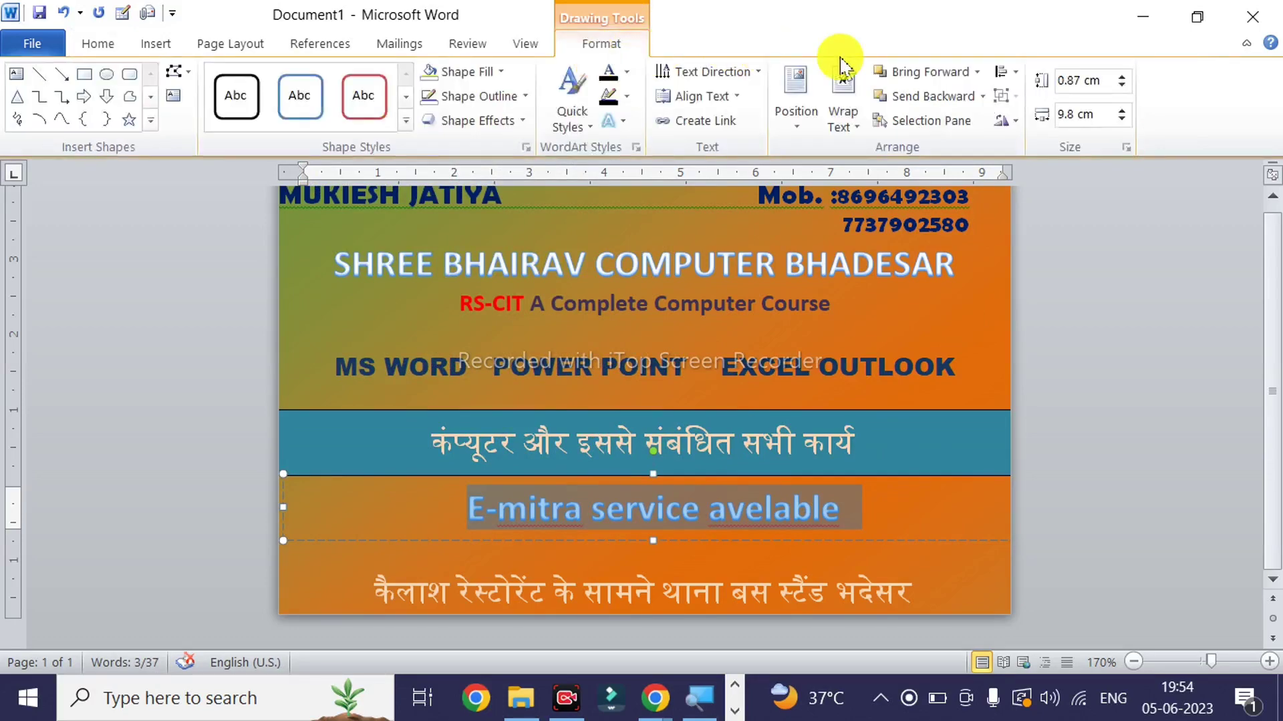
Align the E-mitra box to the card's centre and keep its line centre-aligned
{"action": "left_click", "coordinate": [1002, 72]}
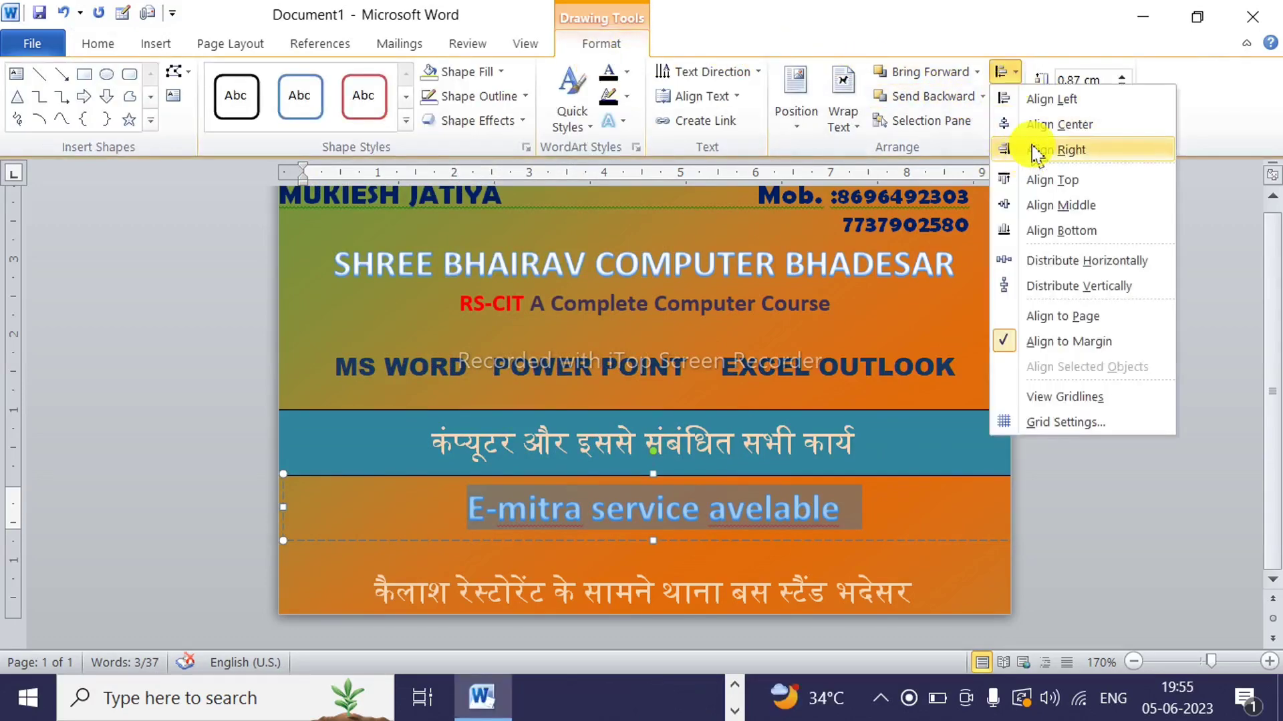
{"action": "left_click", "coordinate": [1051, 124]}
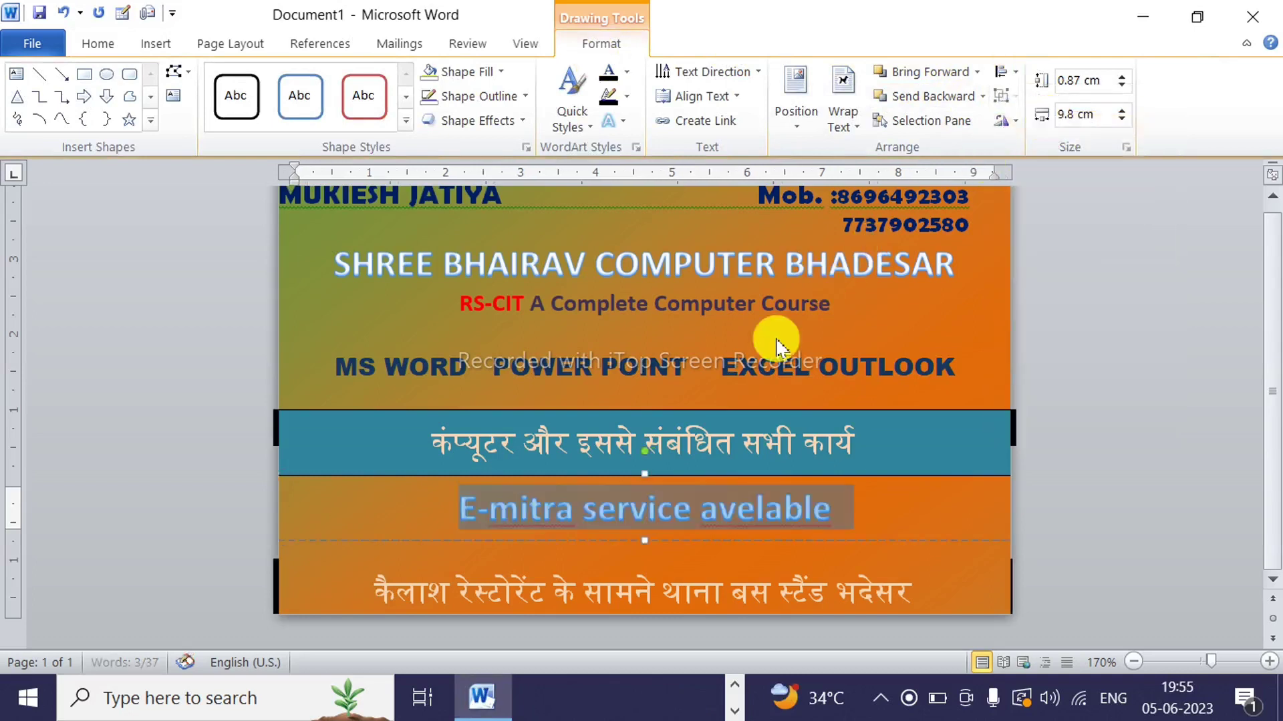
{"action": "left_click", "coordinate": [670, 509]}
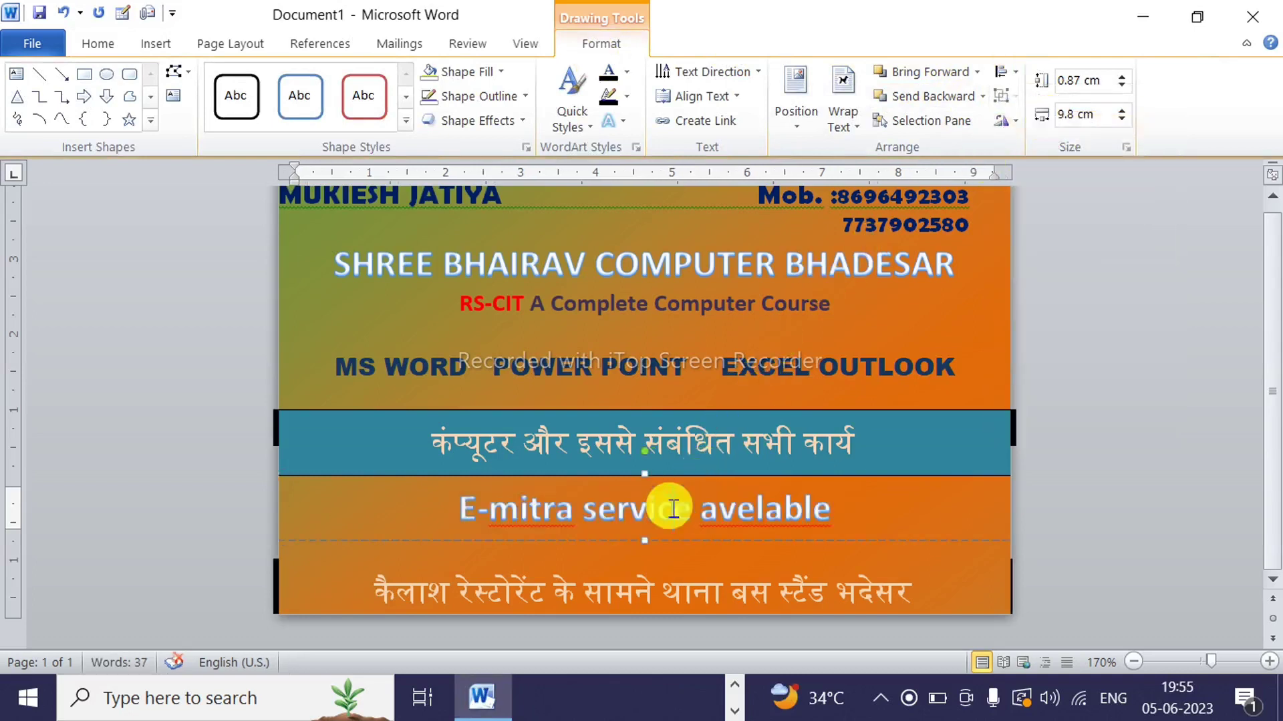
{"action": "key", "text": "ctrl+l"}
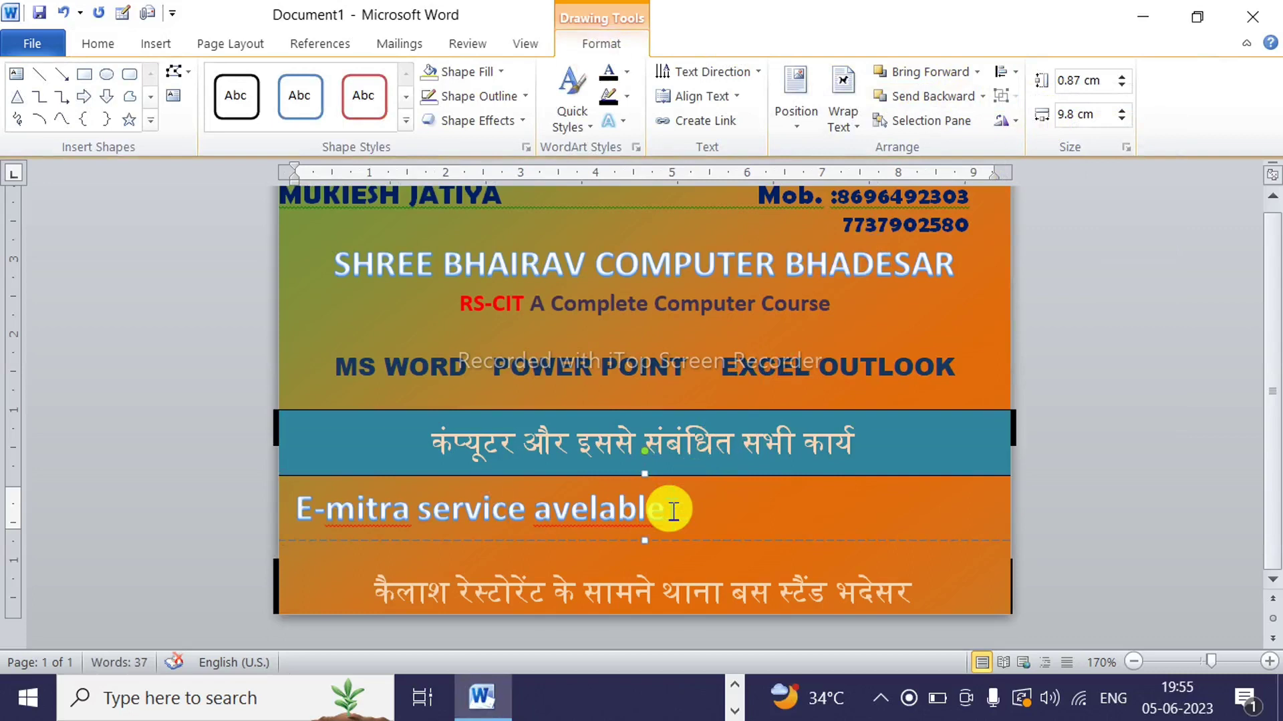
{"action": "key", "text": "ctrl+e"}
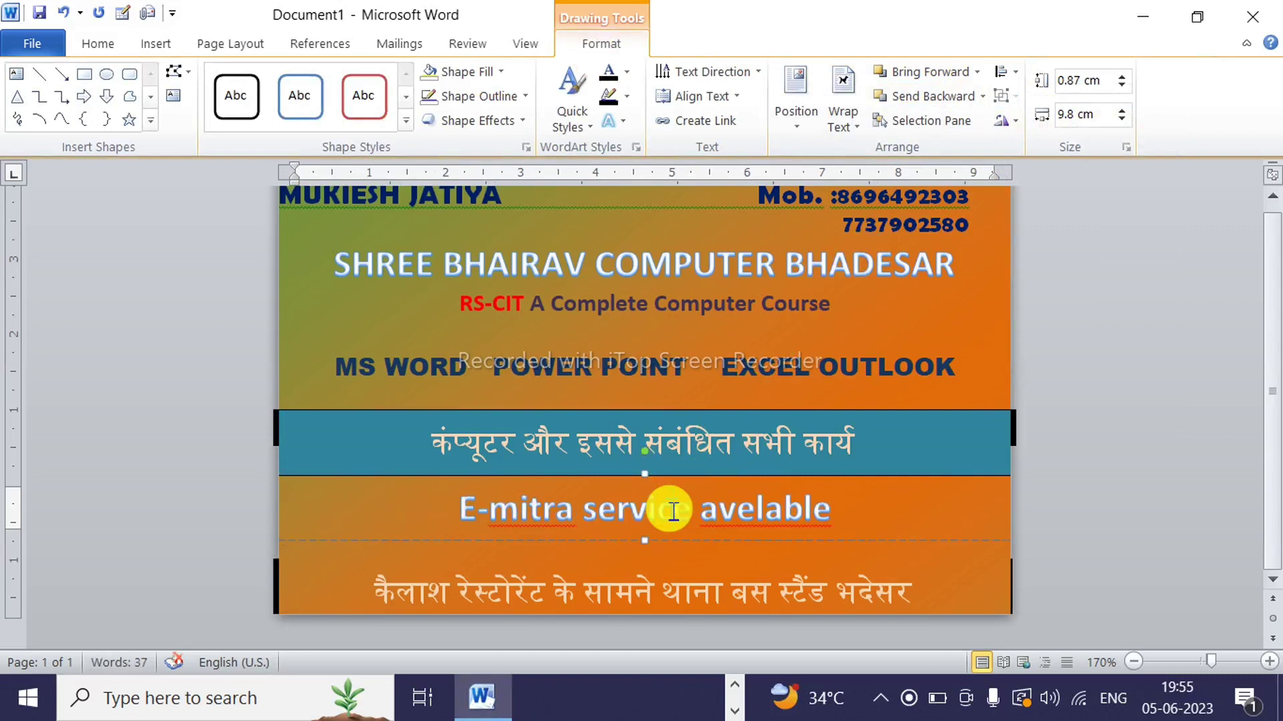
{"action": "left_click", "coordinate": [949, 571]}
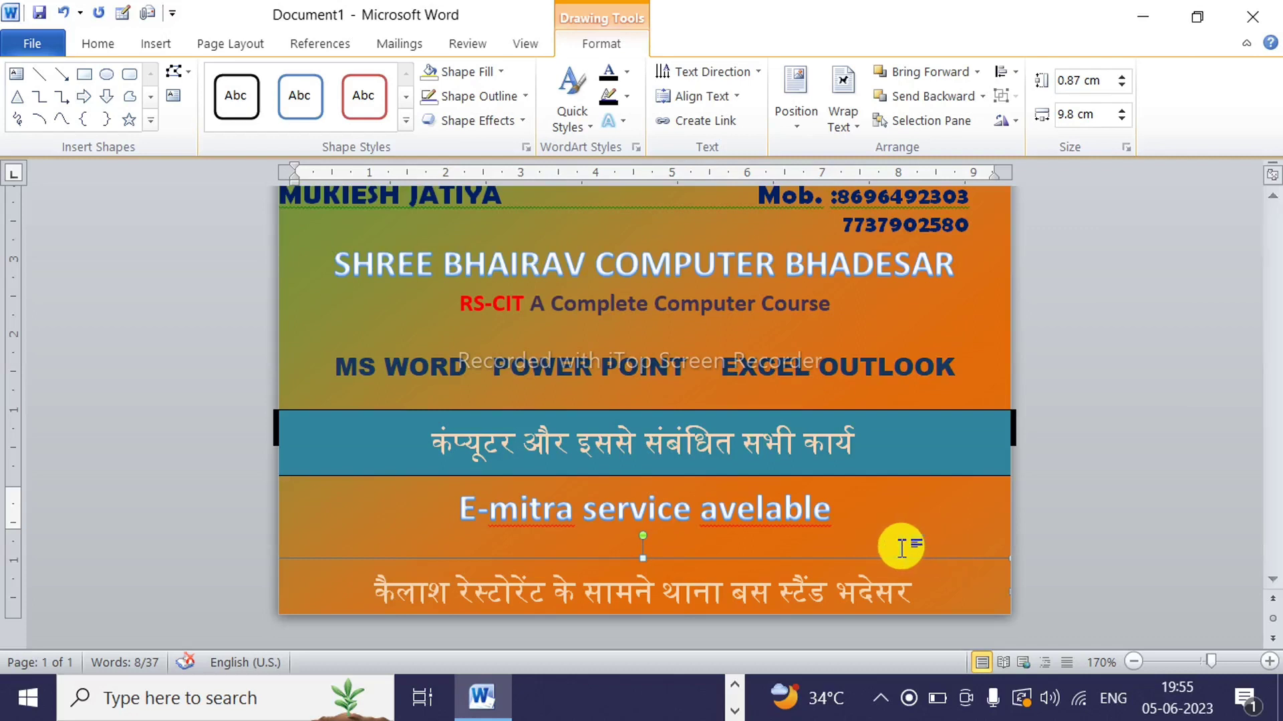
{"action": "scroll", "coordinate": [901, 548], "scroll_direction": "down", "scroll_amount": 1, "text": "ctrl"}
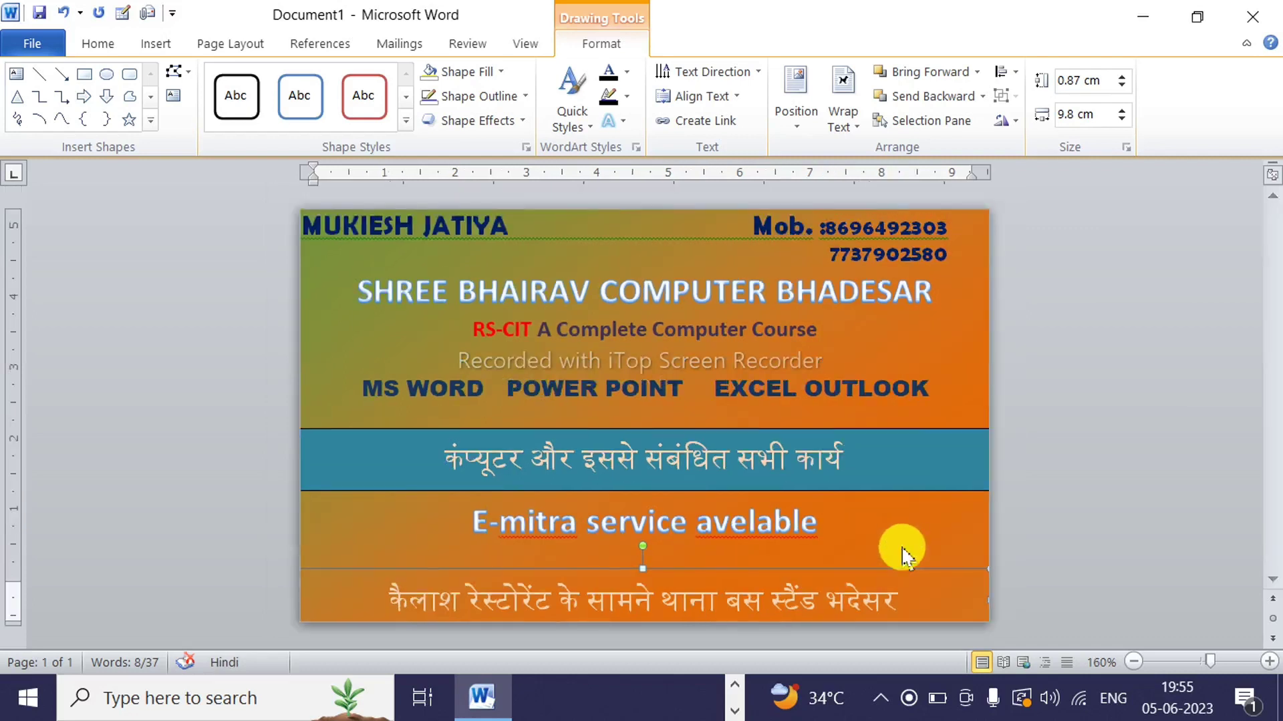
{"action": "left_click", "coordinate": [395, 372]}
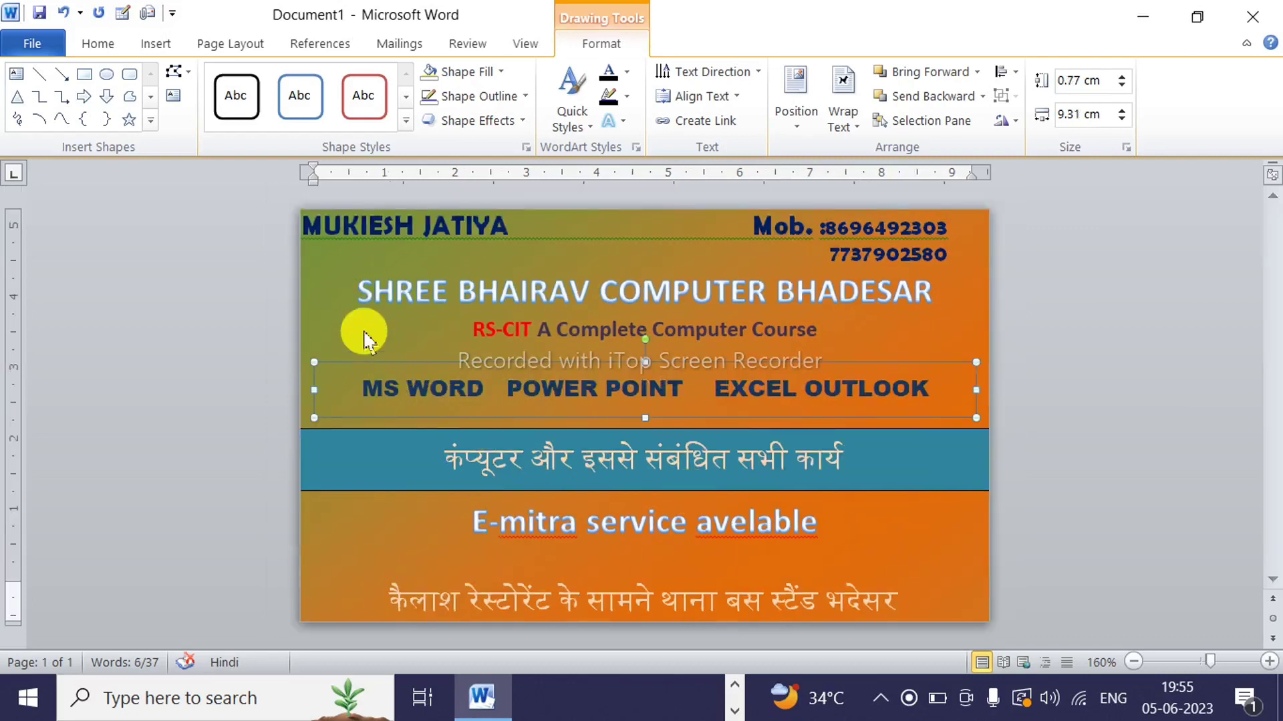
{"action": "left_click", "coordinate": [339, 328]}
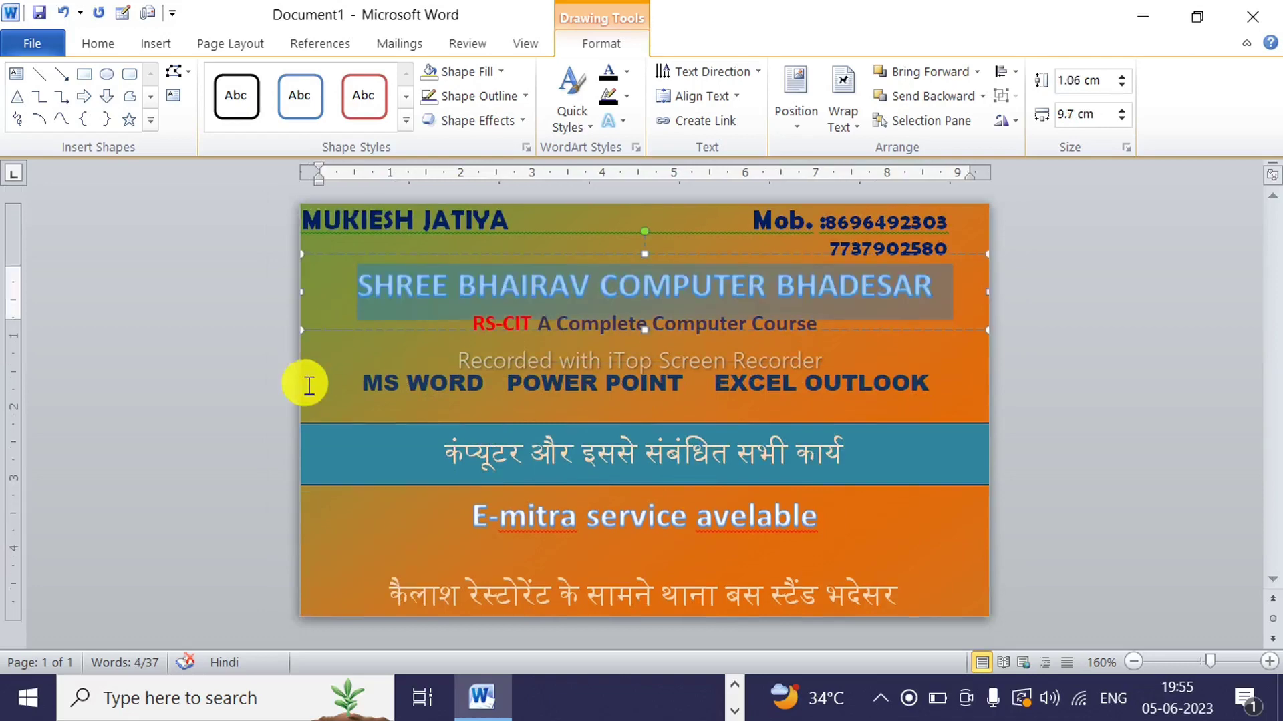
{"action": "left_click", "coordinate": [308, 387]}
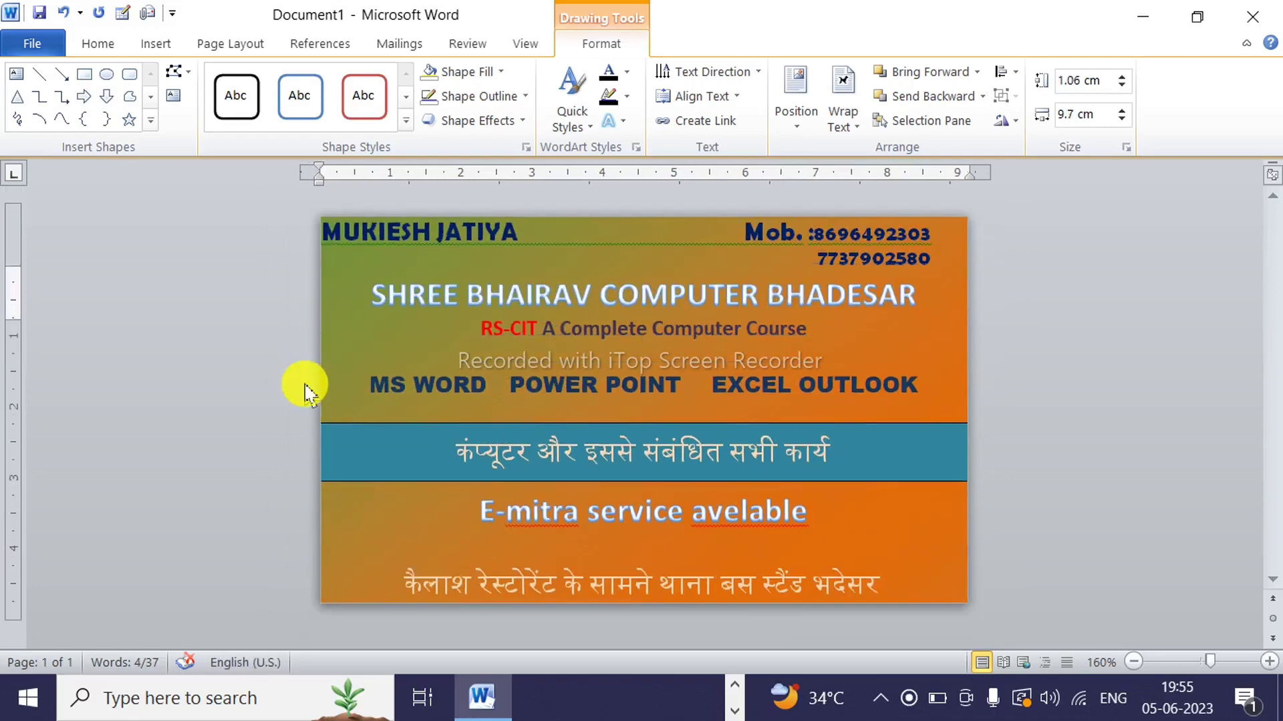
{"action": "scroll", "coordinate": [305, 389], "scroll_direction": "down", "scroll_amount": 1, "text": "ctrl"}
{"action": "scroll", "coordinate": [307, 387], "scroll_direction": "down", "scroll_amount": 2, "text": "ctrl"}
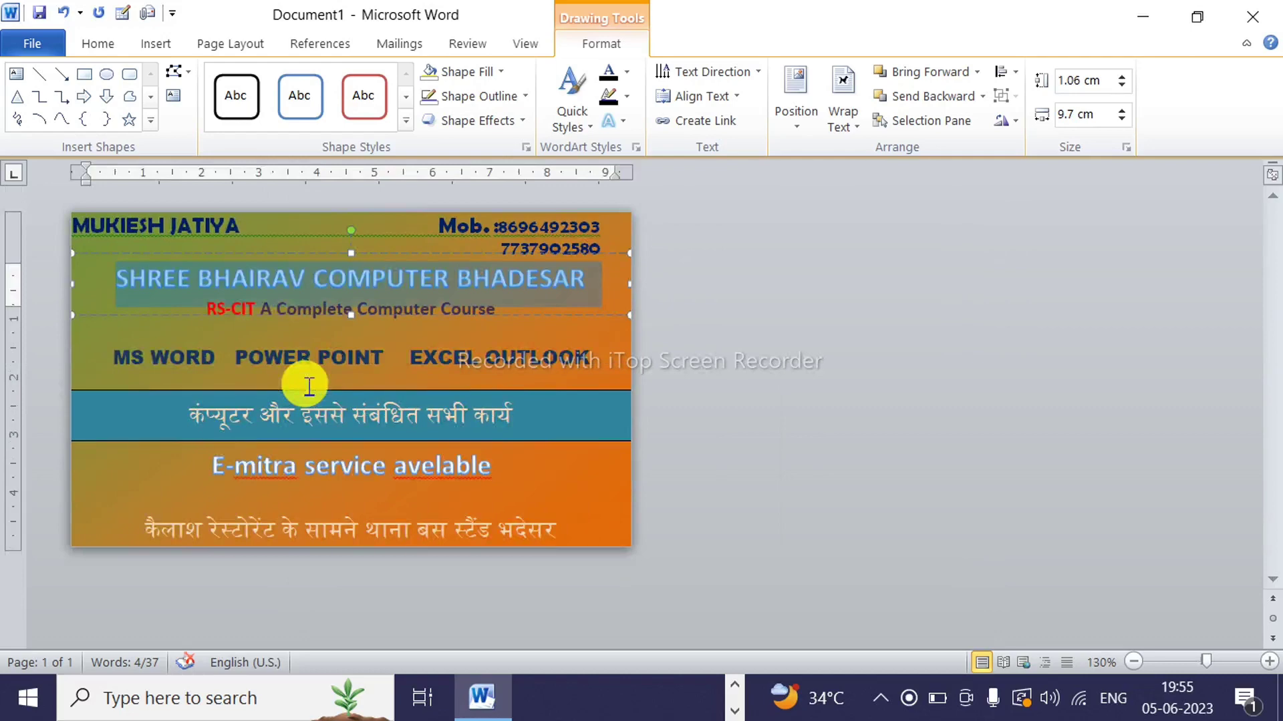
{"action": "scroll", "coordinate": [309, 386], "scroll_direction": "up", "scroll_amount": 1, "text": "ctrl"}
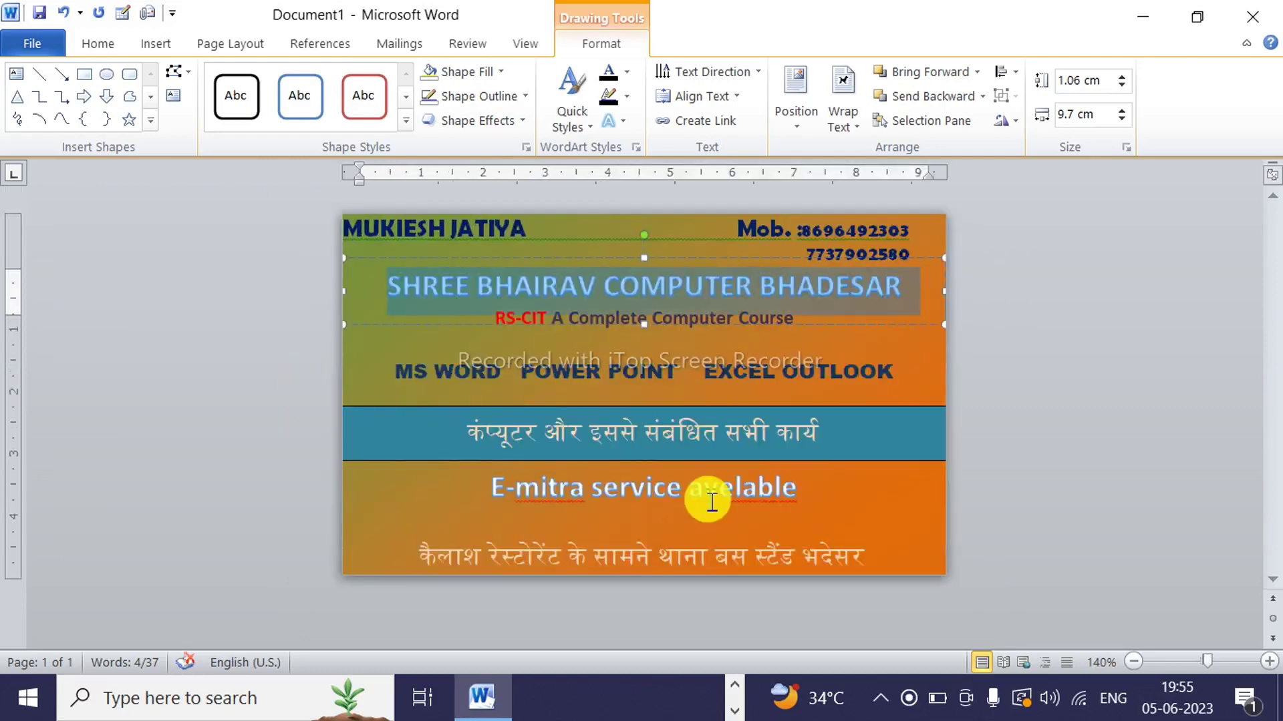
{"action": "left_click", "coordinate": [916, 519]}
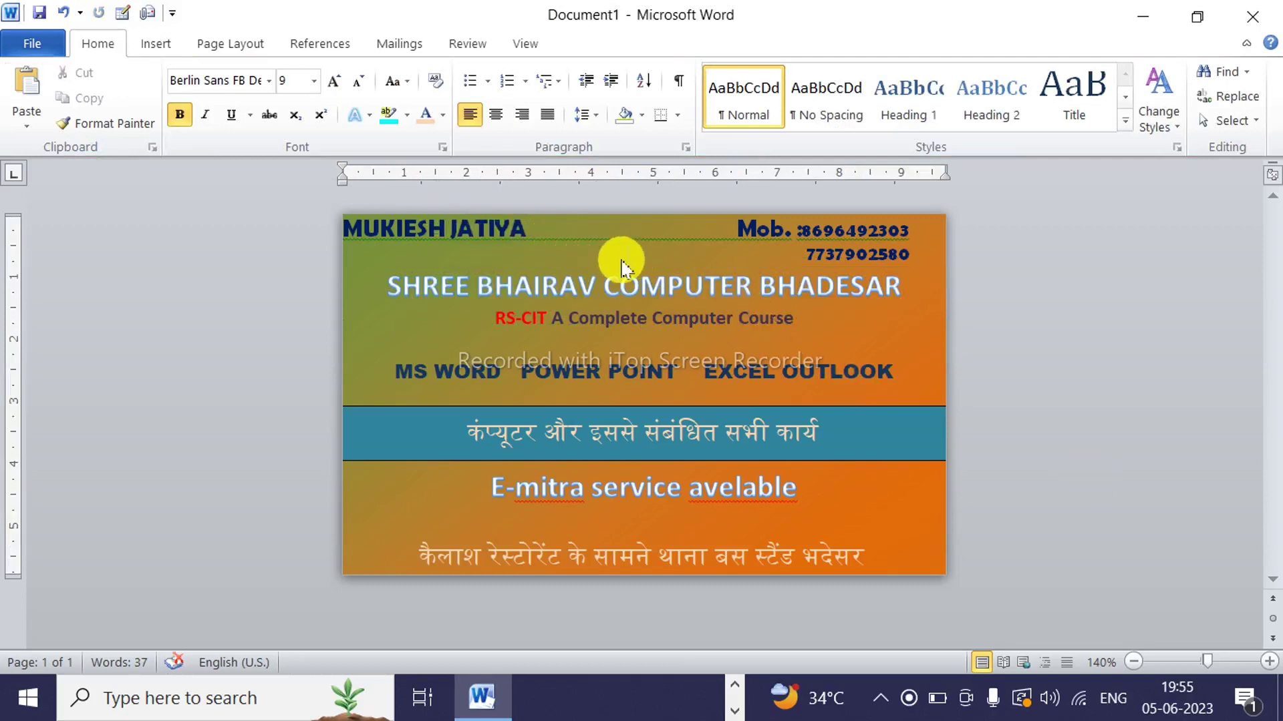
{"action": "left_click", "coordinate": [547, 320]}
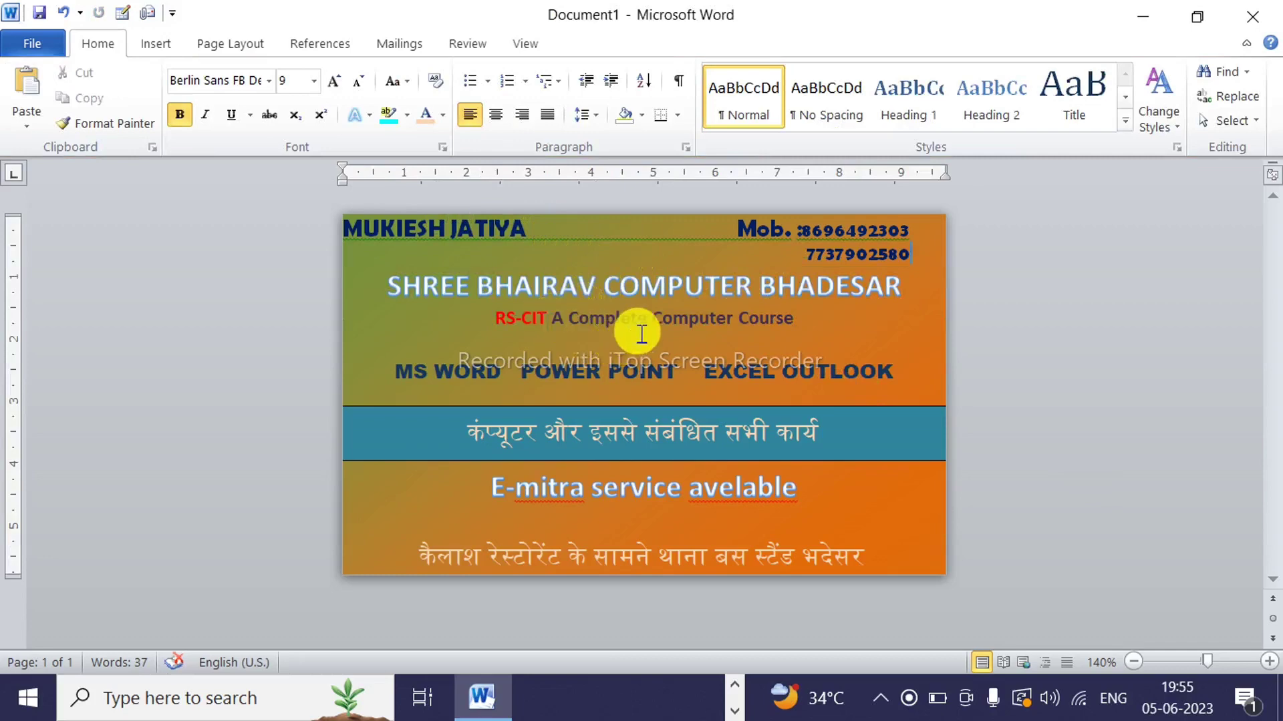
{"action": "scroll", "coordinate": [642, 334], "scroll_direction": "down", "scroll_amount": 1, "text": "ctrl"}
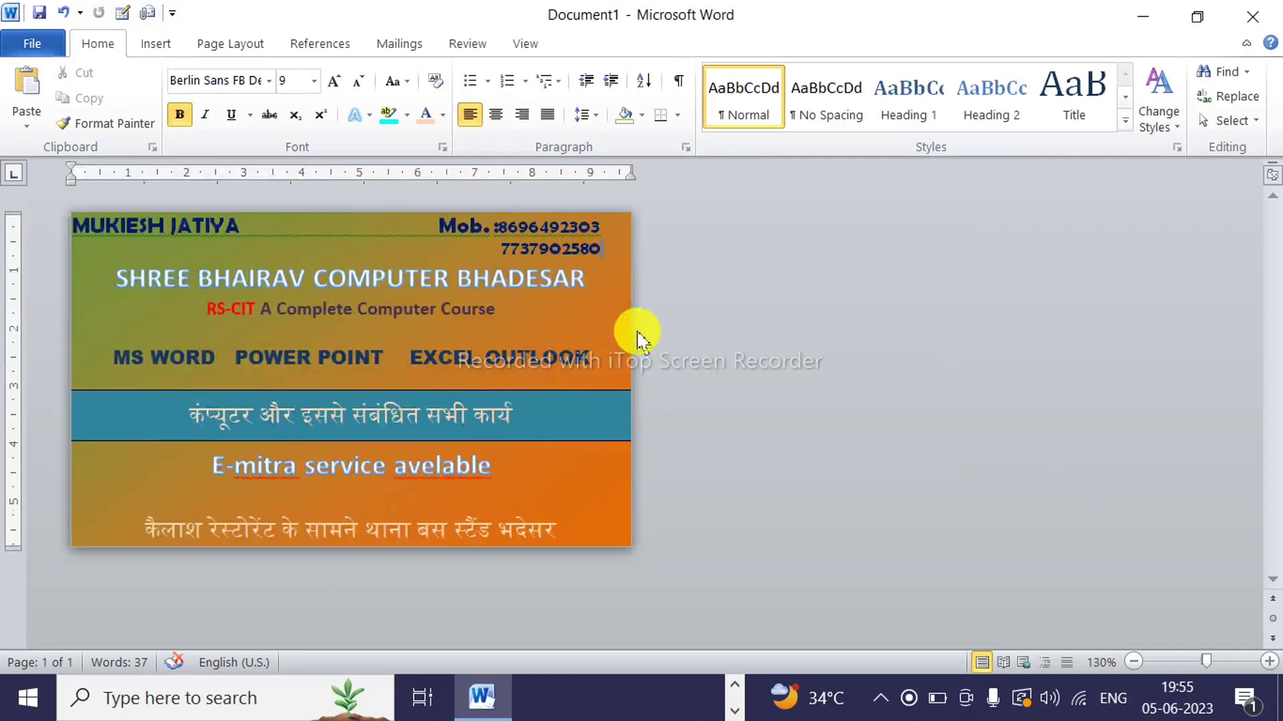
{"action": "scroll", "coordinate": [638, 337], "scroll_direction": "up", "scroll_amount": 1, "text": "ctrl"}
{"action": "scroll", "coordinate": [635, 329], "scroll_direction": "up", "scroll_amount": 1, "text": "ctrl"}
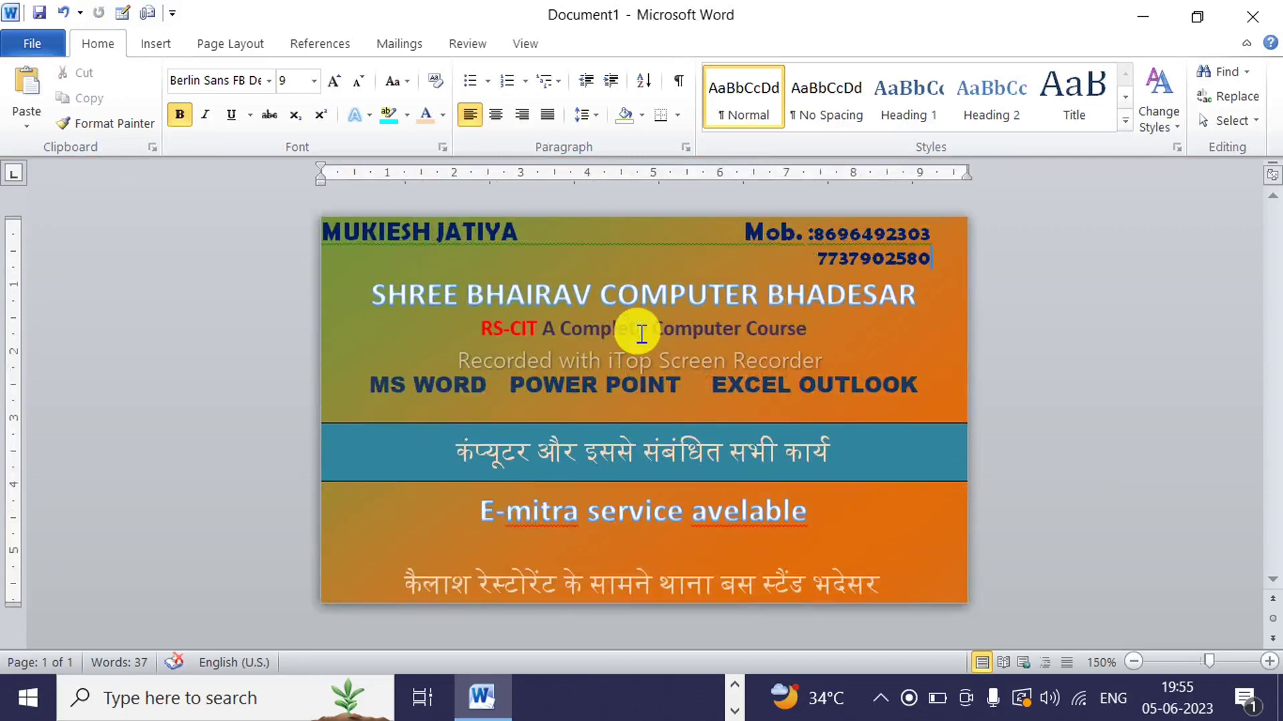
{"action": "left_click", "coordinate": [635, 330]}
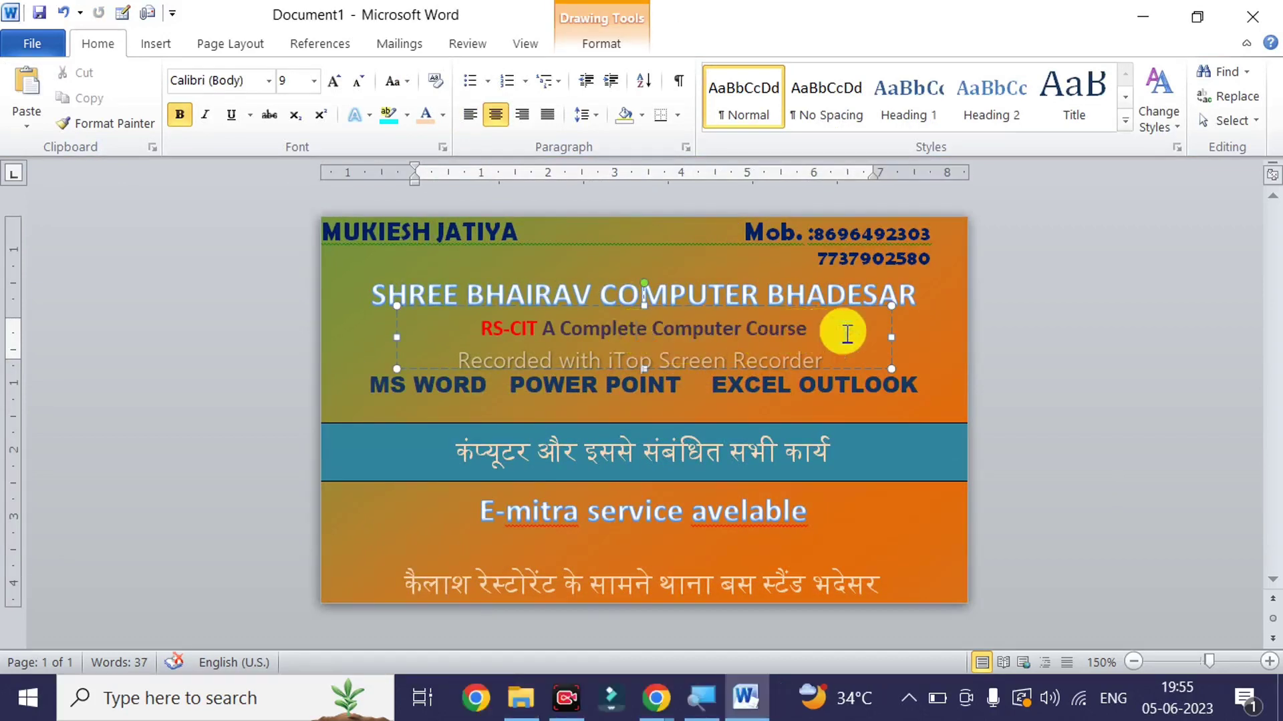
{"action": "left_click_drag", "start_coordinate": [835, 331], "coordinate": [490, 329]}
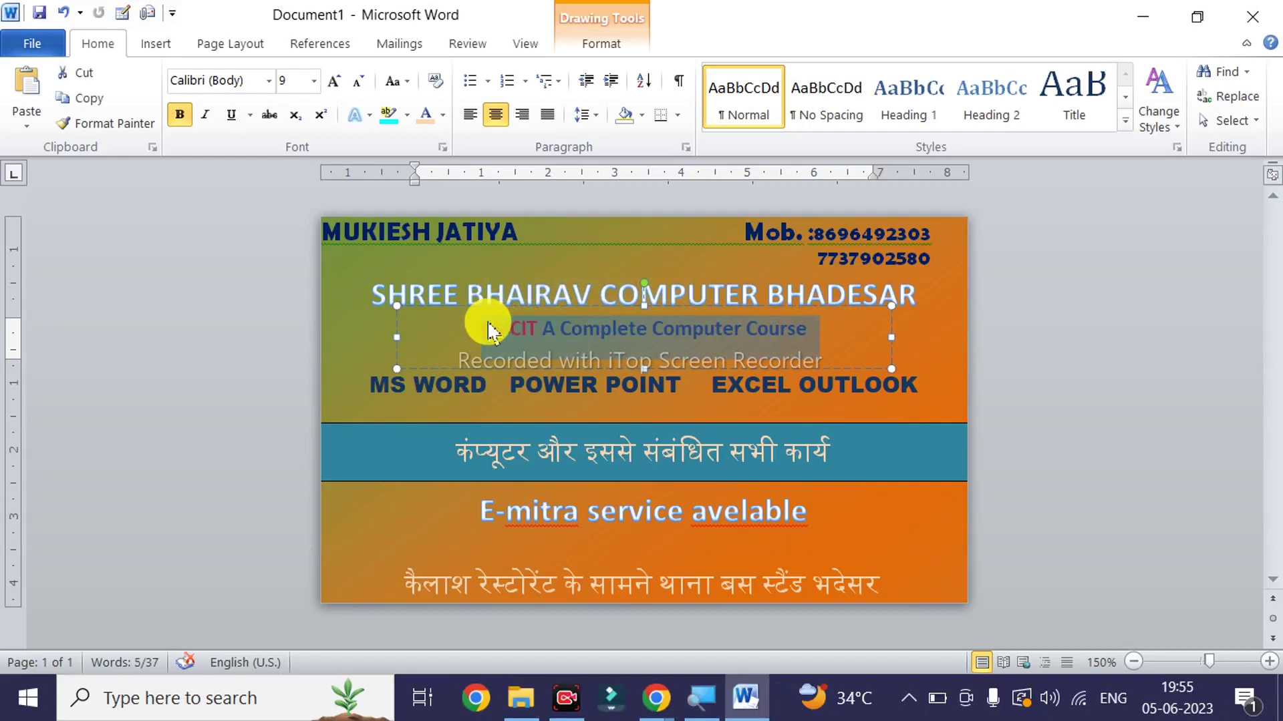
{"action": "key", "text": "ctrl+shift+period"}
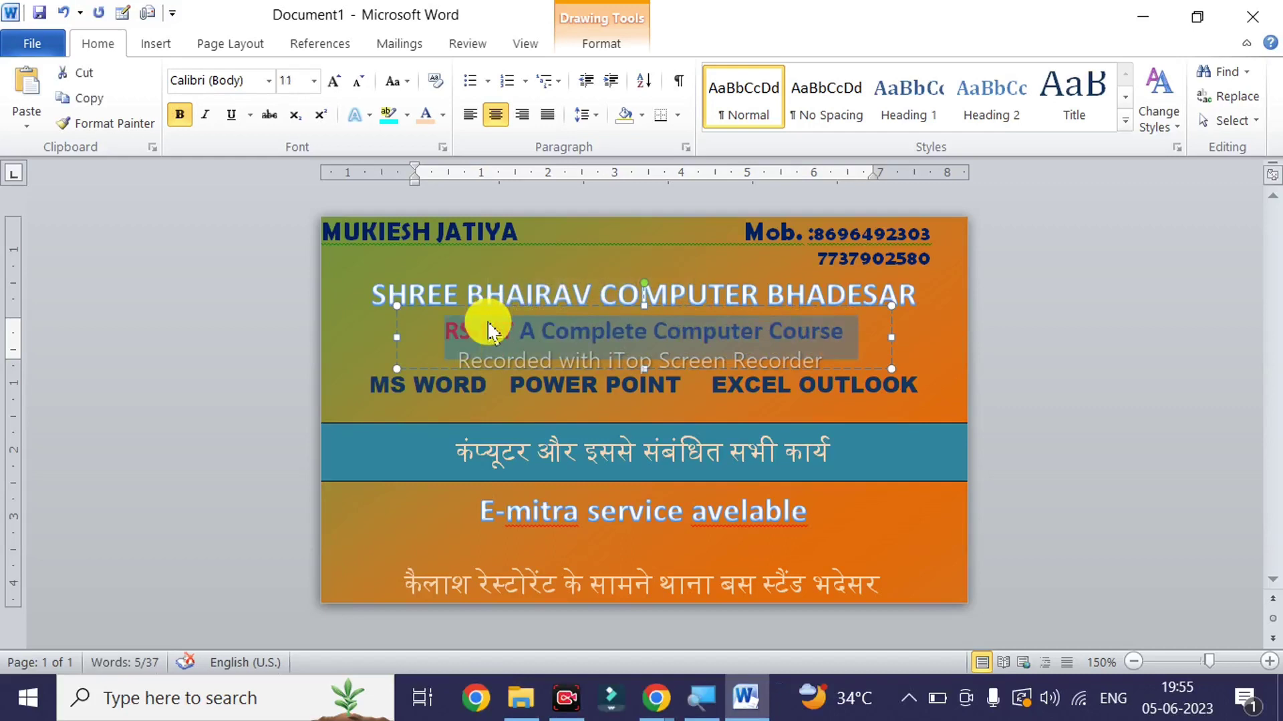
{"action": "key", "text": "ctrl+shift+period"}
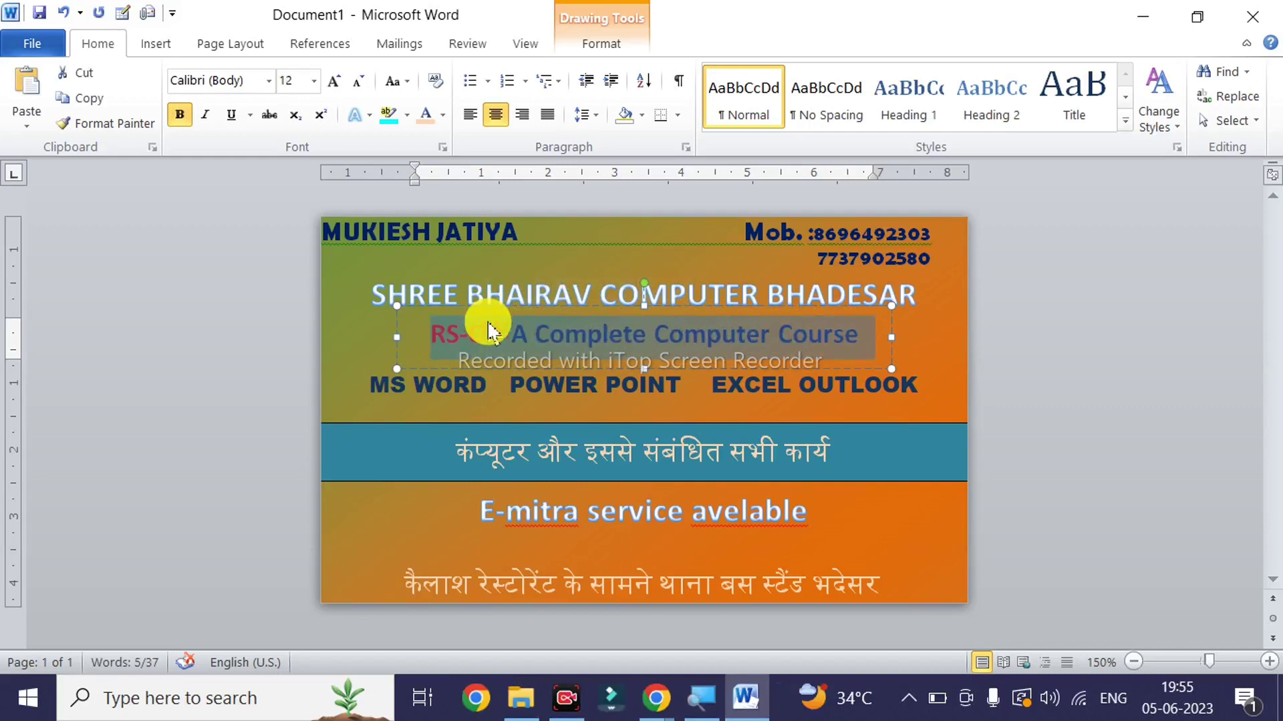
{"action": "left_click", "coordinate": [529, 393]}
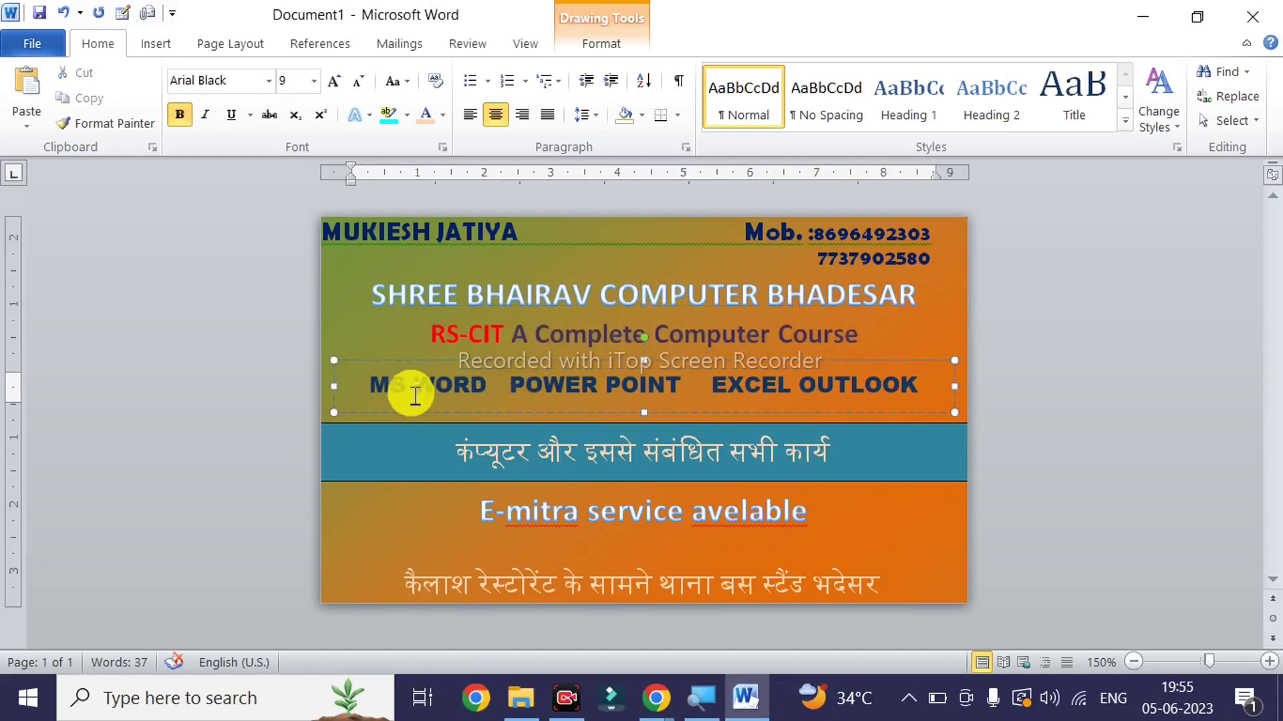
{"action": "left_click", "coordinate": [343, 504]}
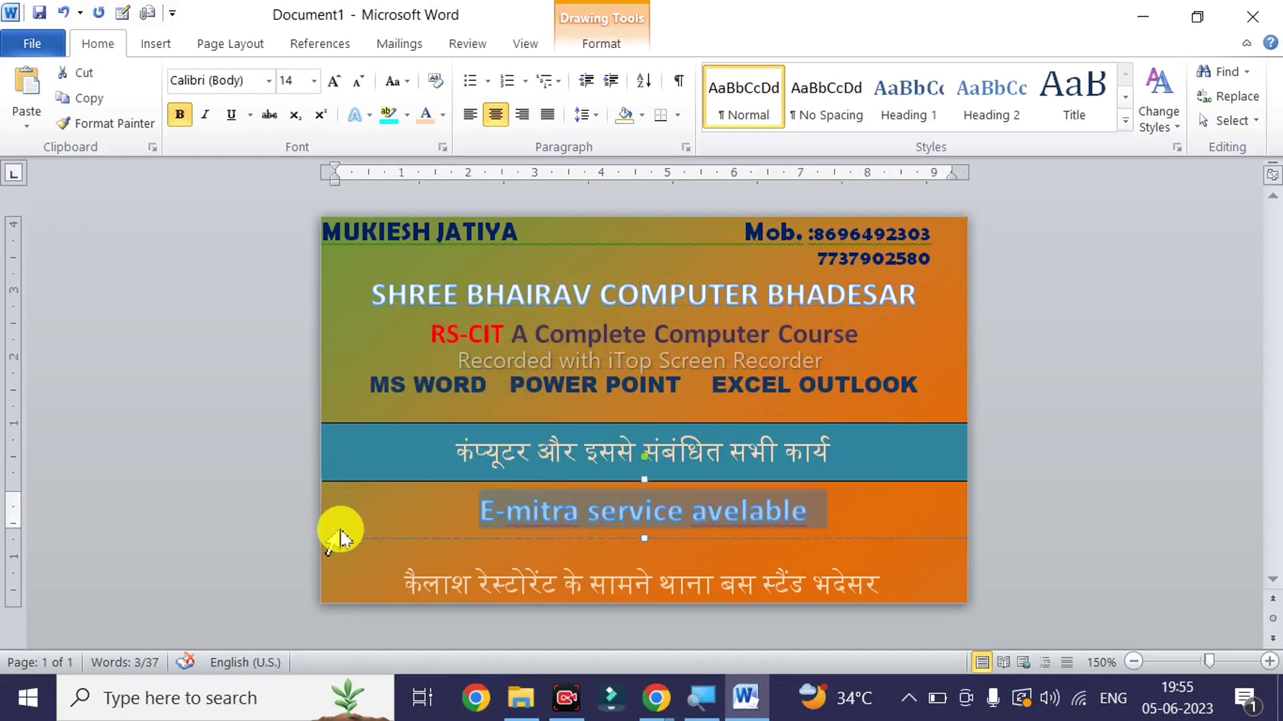
{"action": "left_click", "coordinate": [340, 537]}
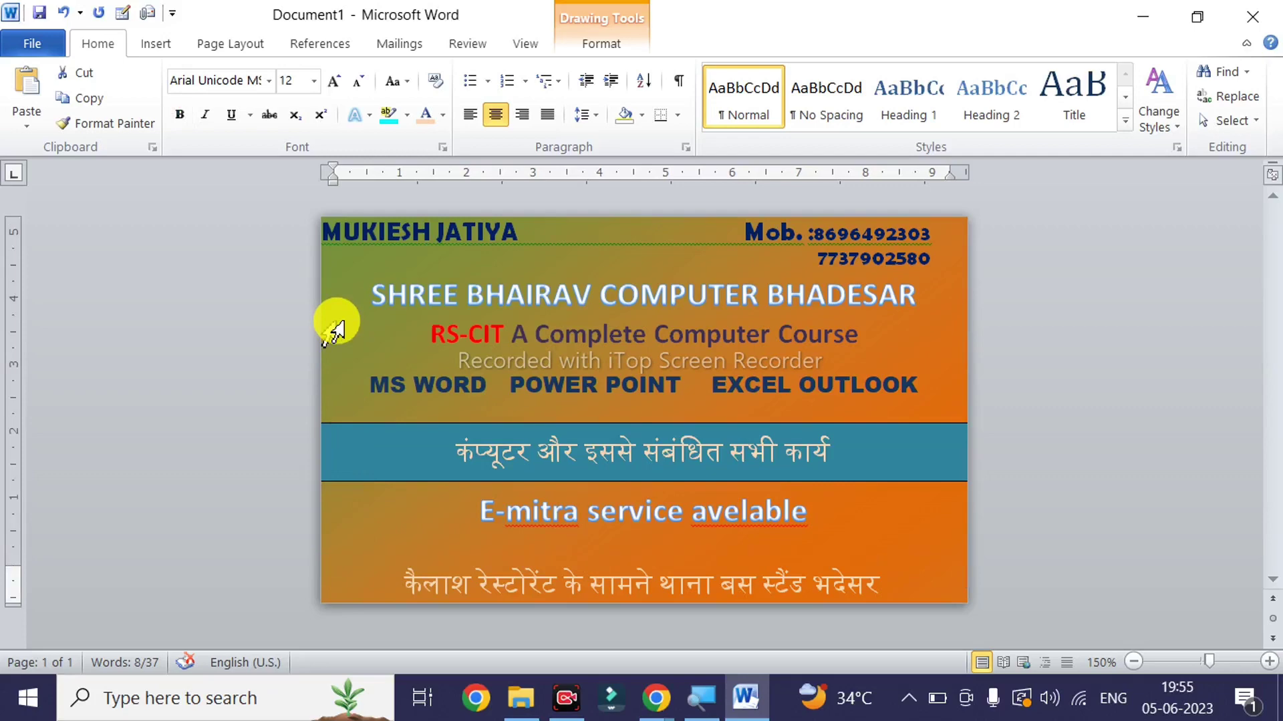
{"action": "left_click", "coordinate": [336, 327]}
{"action": "scroll", "coordinate": [338, 330], "scroll_direction": "down", "scroll_amount": 1}
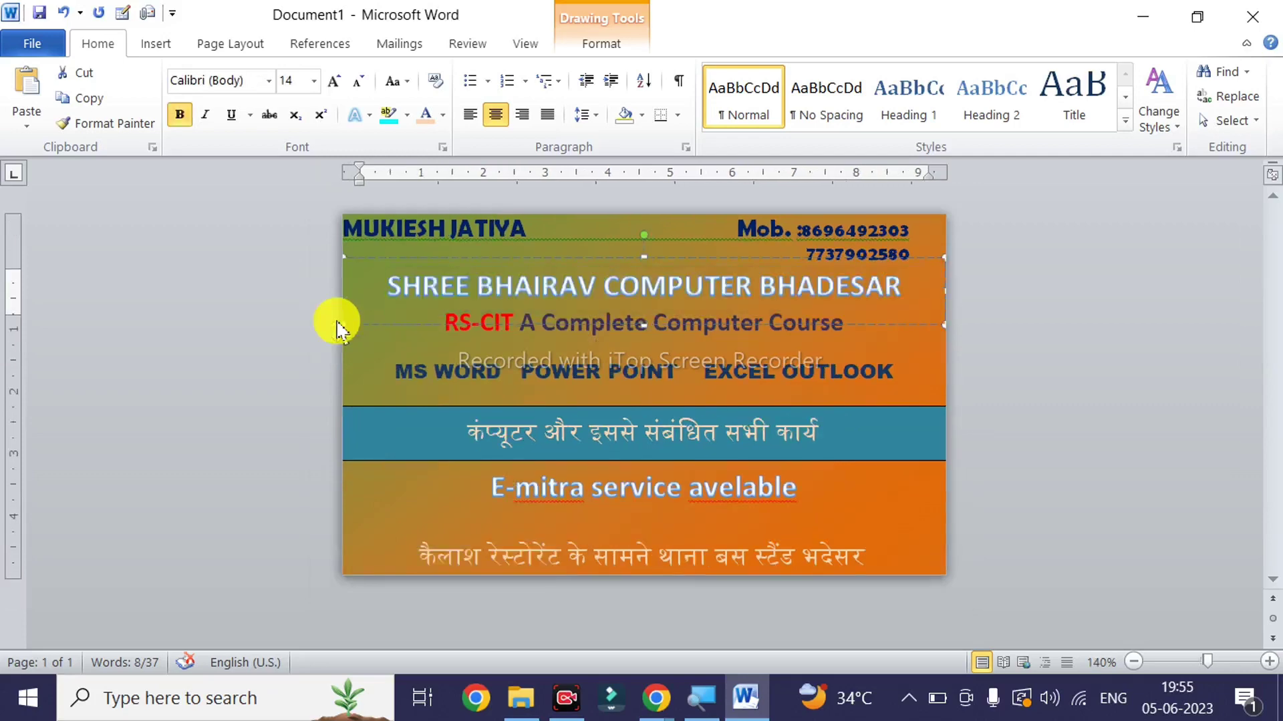
{"action": "scroll", "coordinate": [337, 328], "scroll_direction": "down", "scroll_amount": 1}
{"action": "scroll", "coordinate": [341, 323], "scroll_direction": "up", "scroll_amount": 1}
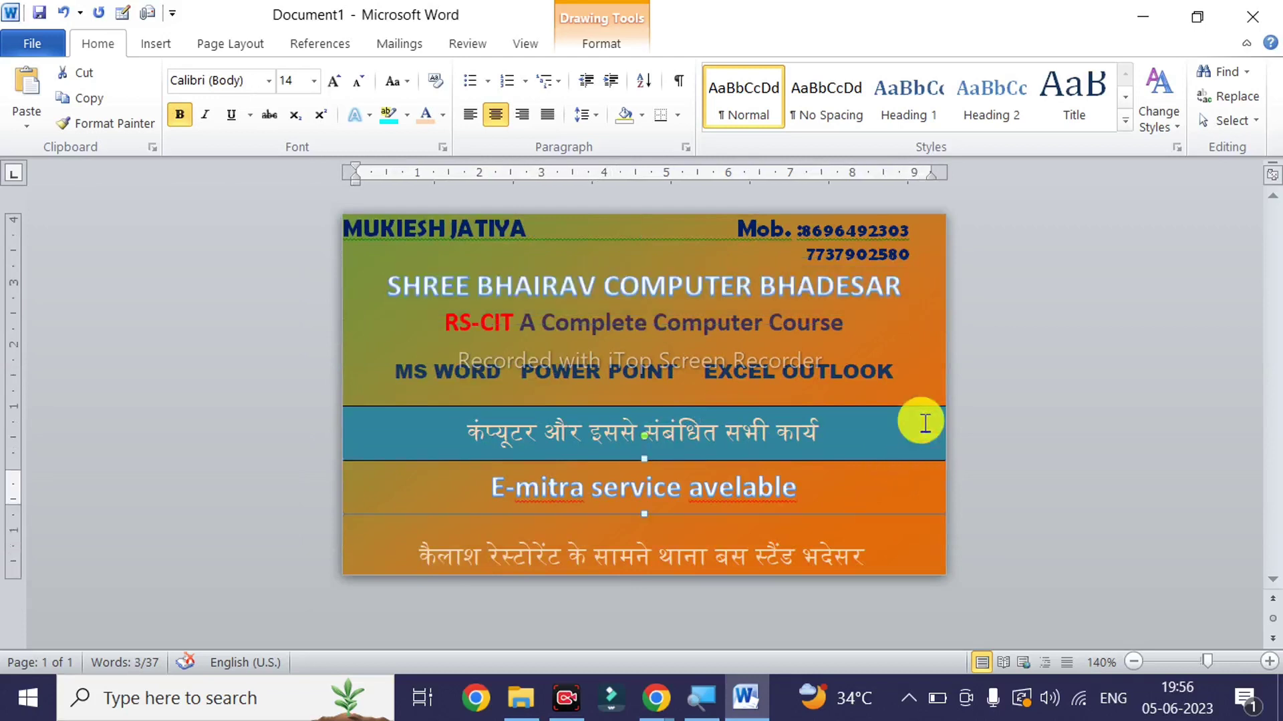
{"action": "left_click", "coordinate": [930, 399]}
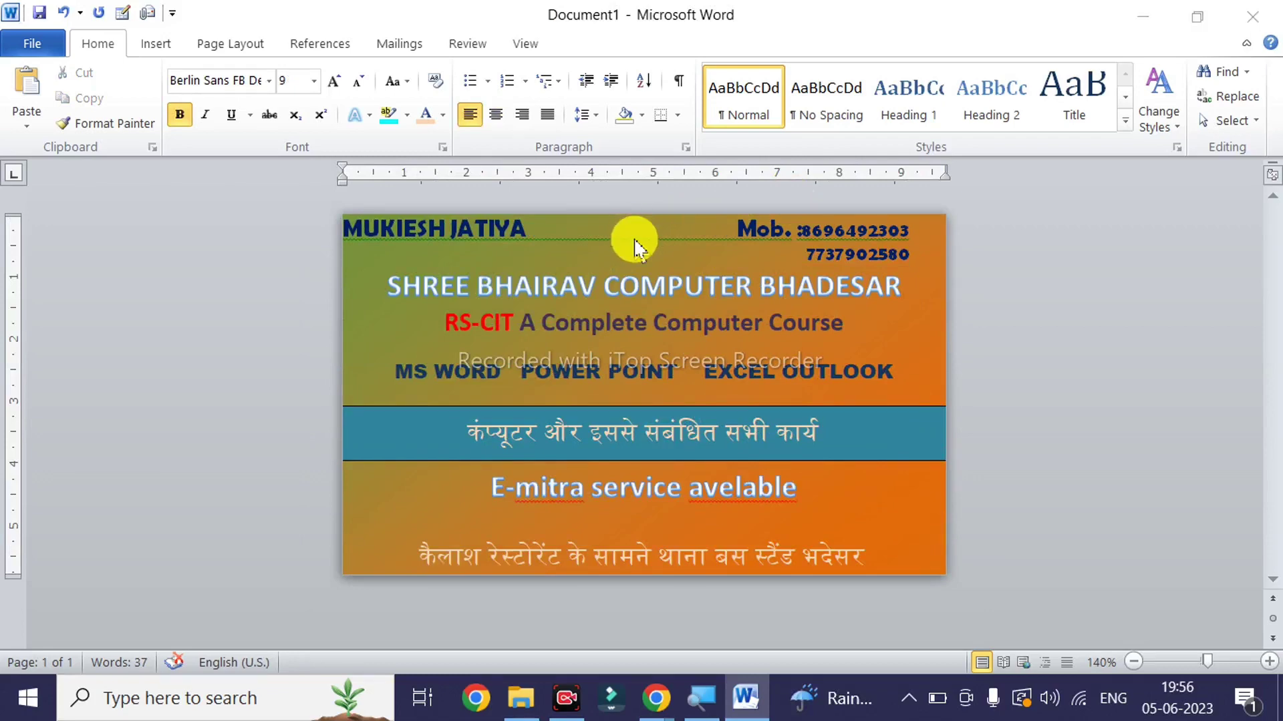
Run spell check, ignoring the phone spacing, fragments, 'mitra' and 'avelable', and the Hindi warning
{"action": "key", "text": "F7"}
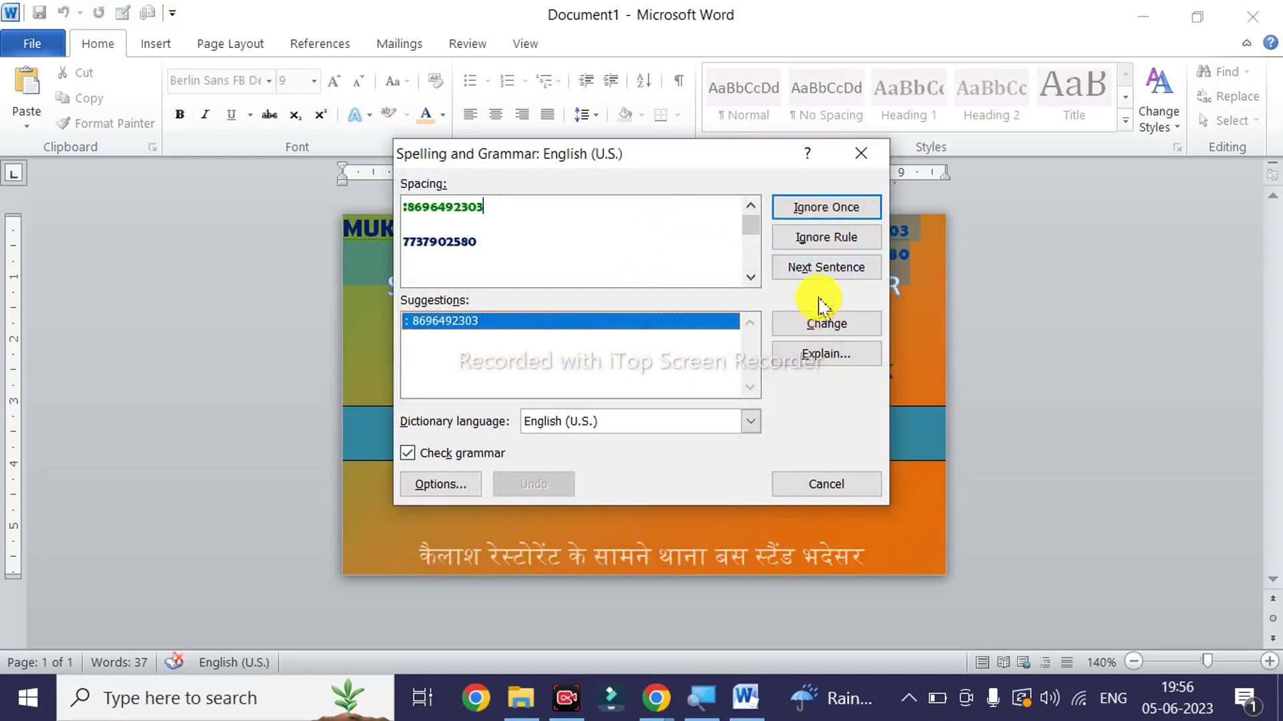
{"action": "left_click", "coordinate": [826, 208]}
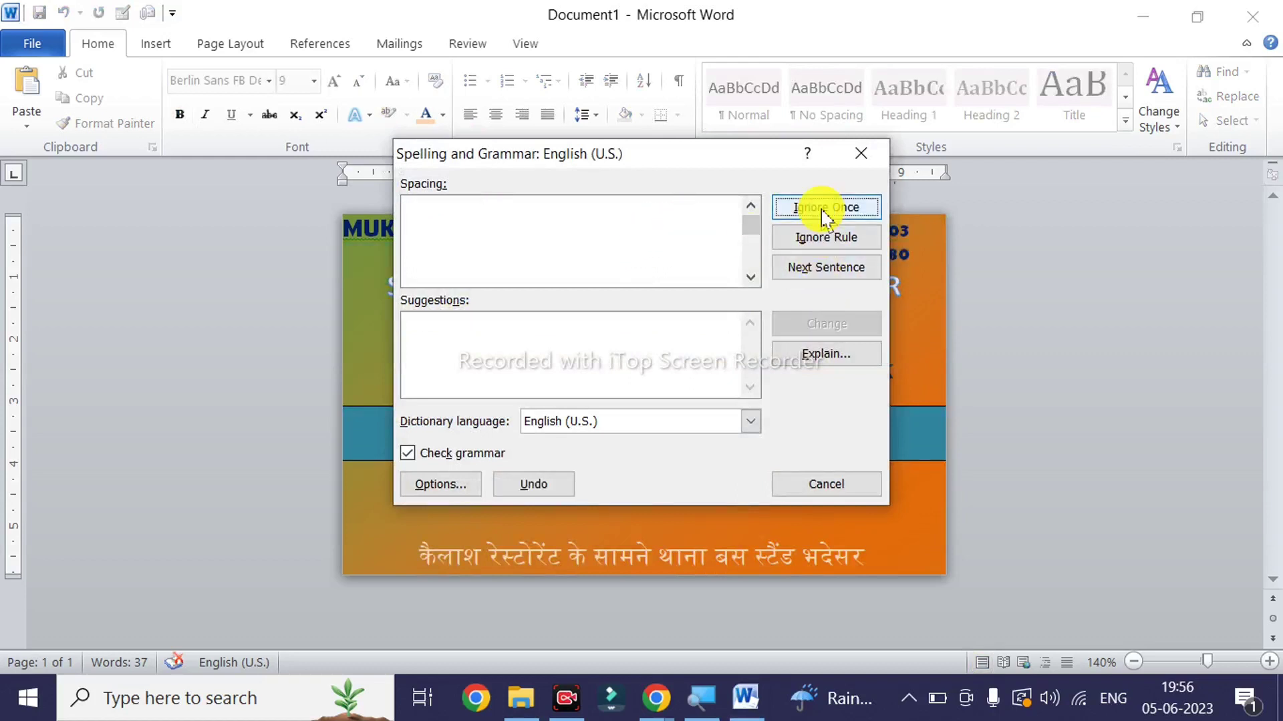
{"action": "left_click", "coordinate": [826, 208]}
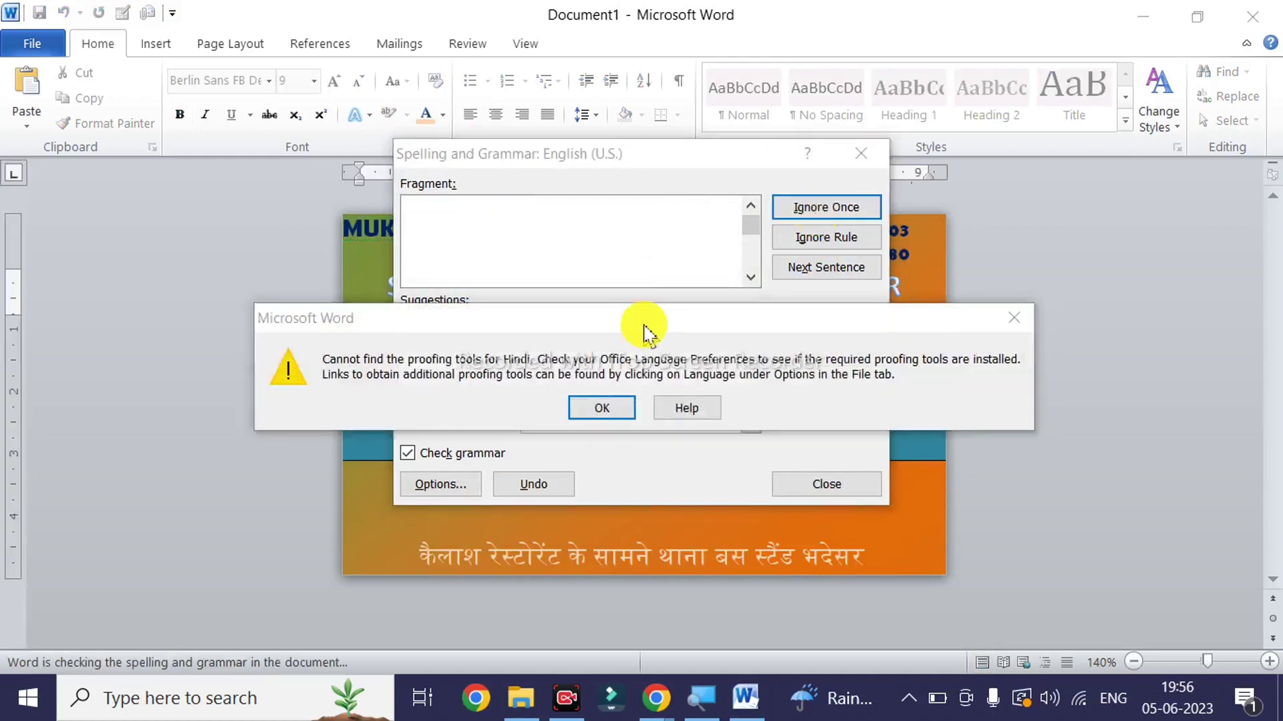
{"action": "left_click", "coordinate": [602, 410]}
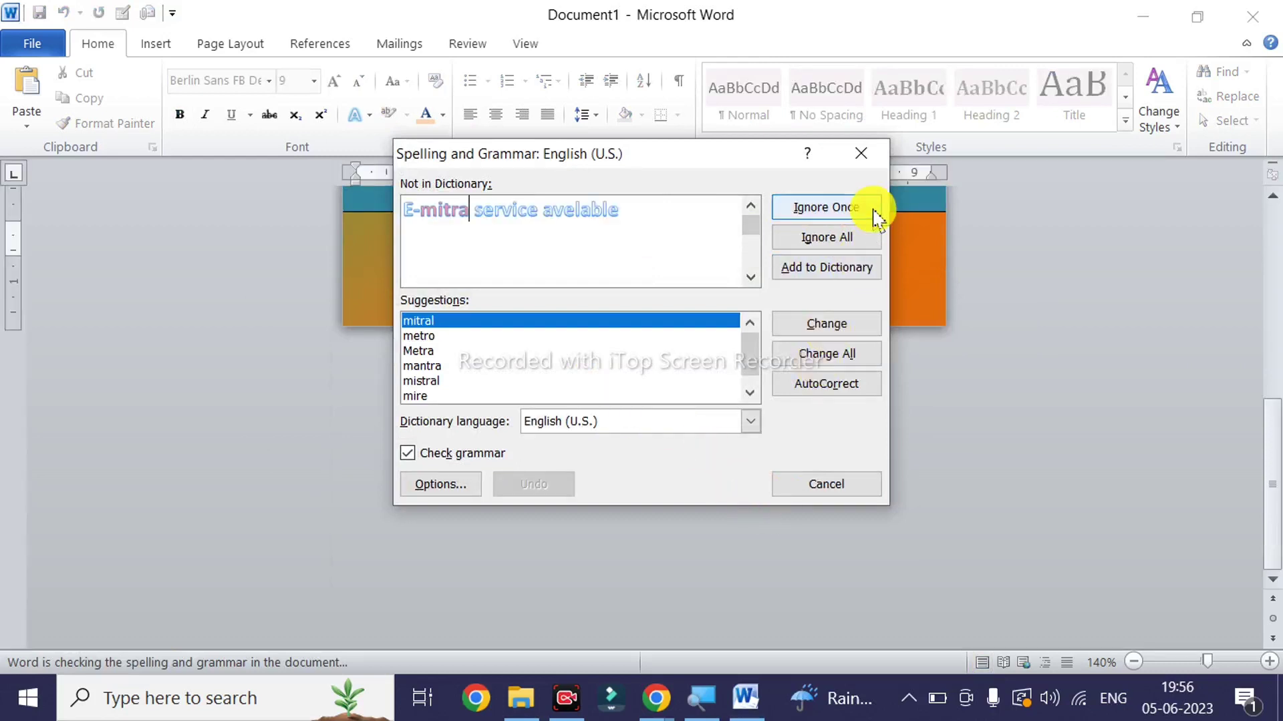
{"action": "left_click", "coordinate": [799, 239]}
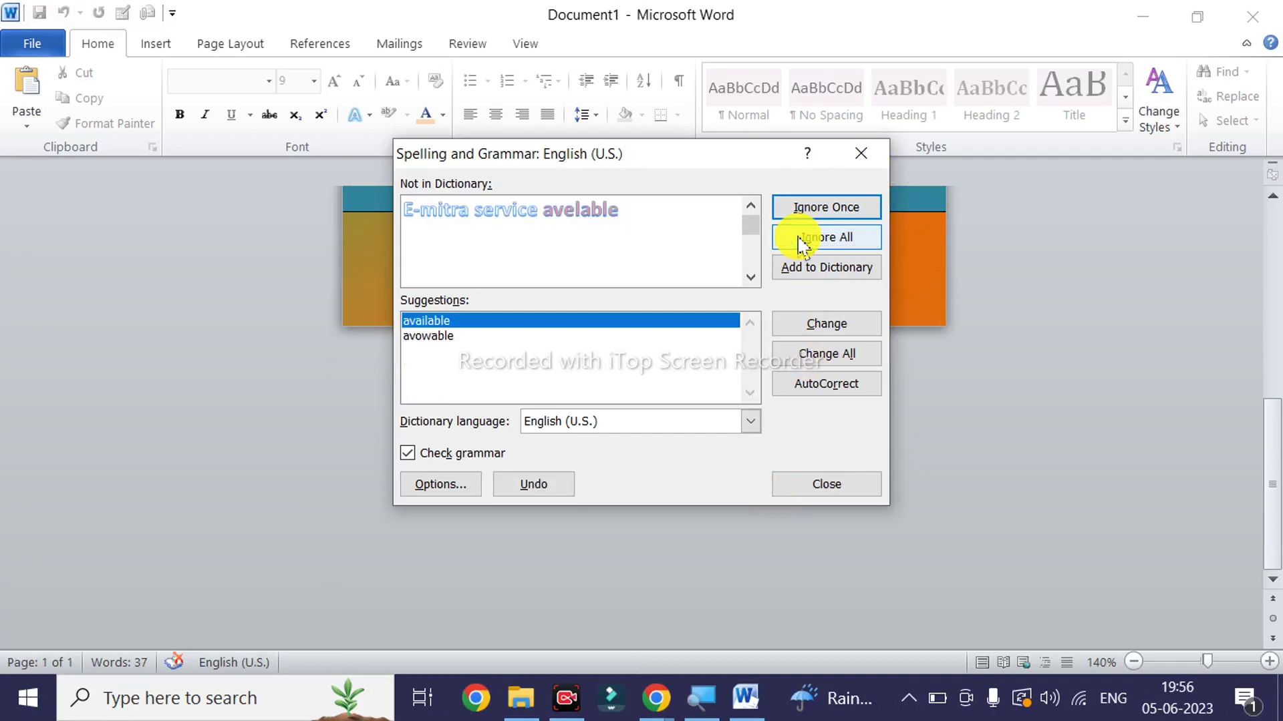
{"action": "left_click", "coordinate": [801, 238]}
{"action": "left_click", "coordinate": [801, 238]}
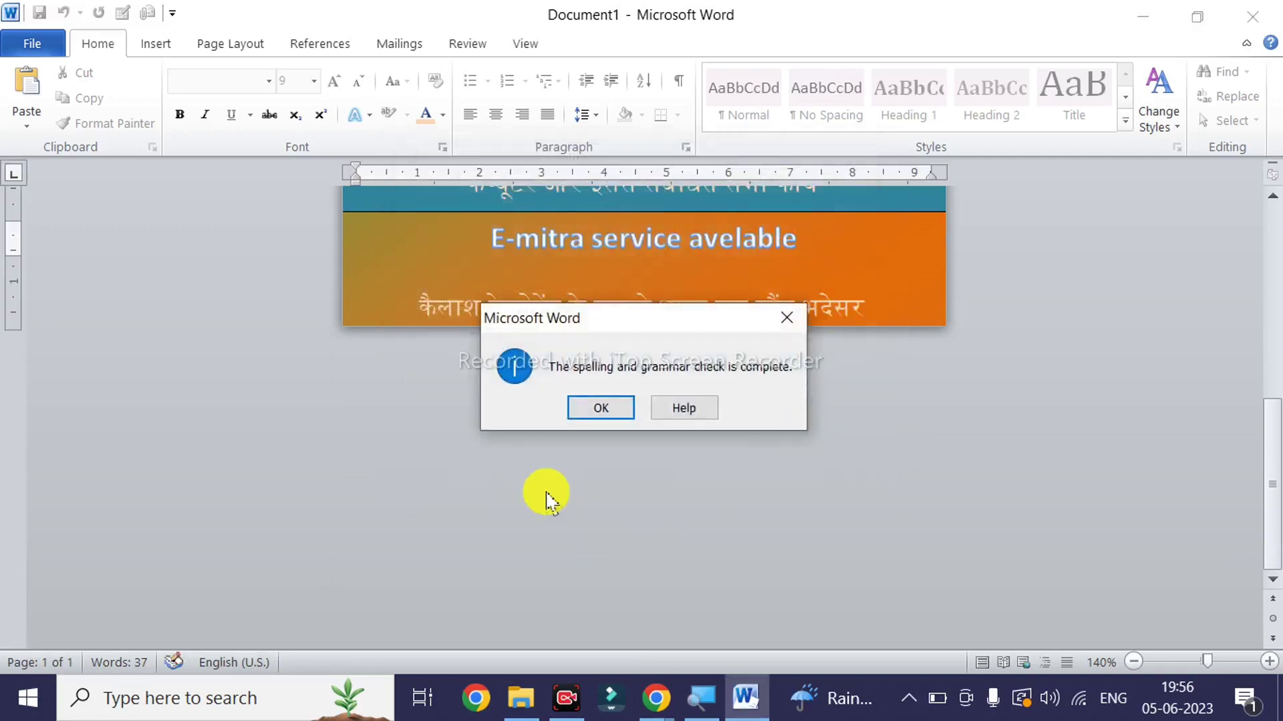
{"action": "left_click", "coordinate": [610, 407]}
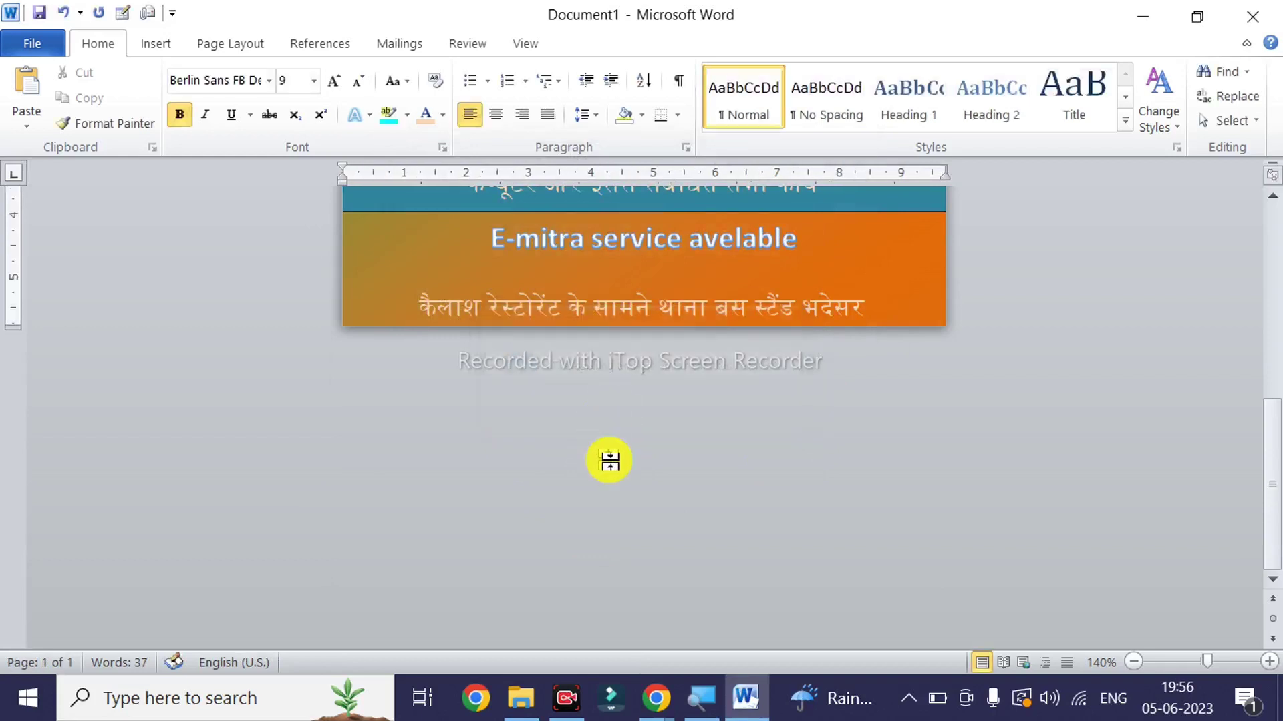
{"action": "scroll", "coordinate": [621, 468], "scroll_direction": "up", "scroll_amount": 3}
{"action": "scroll", "coordinate": [635, 491], "scroll_direction": "up", "scroll_amount": 2}
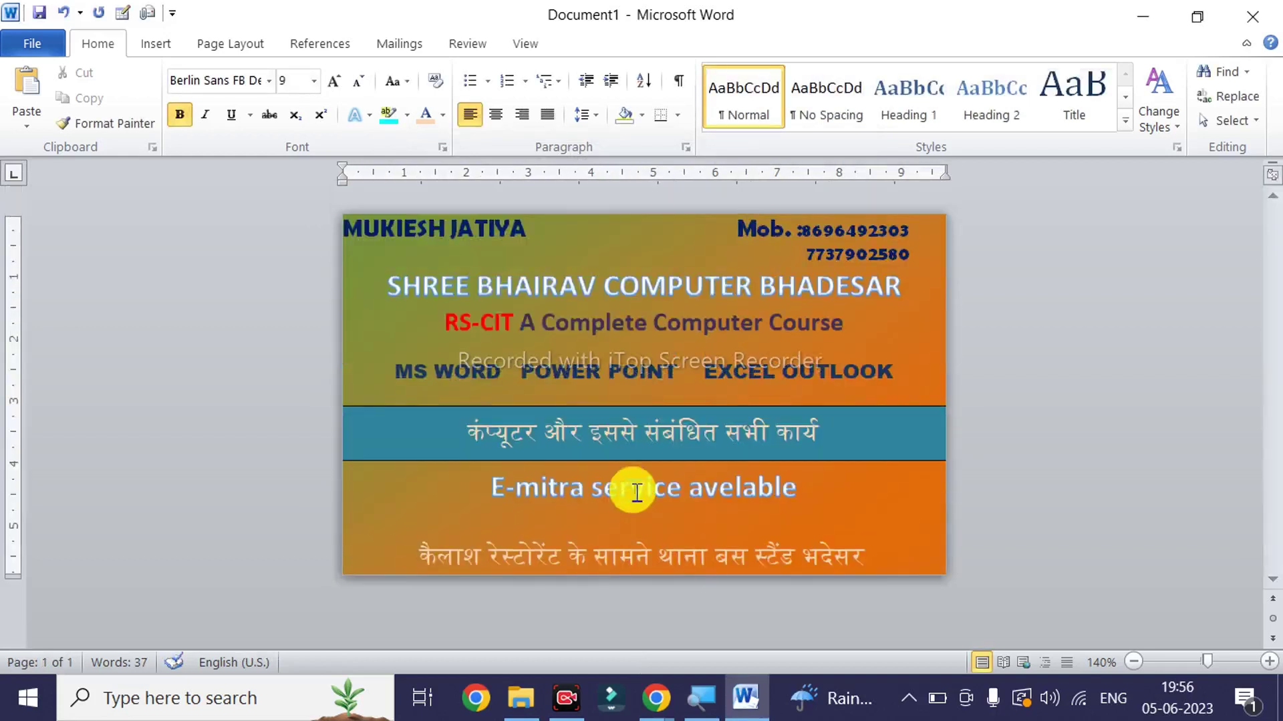
Nudge the 'E-mitra service avelable' box slightly down toward the Hindi address line
{"action": "left_click", "coordinate": [631, 493]}
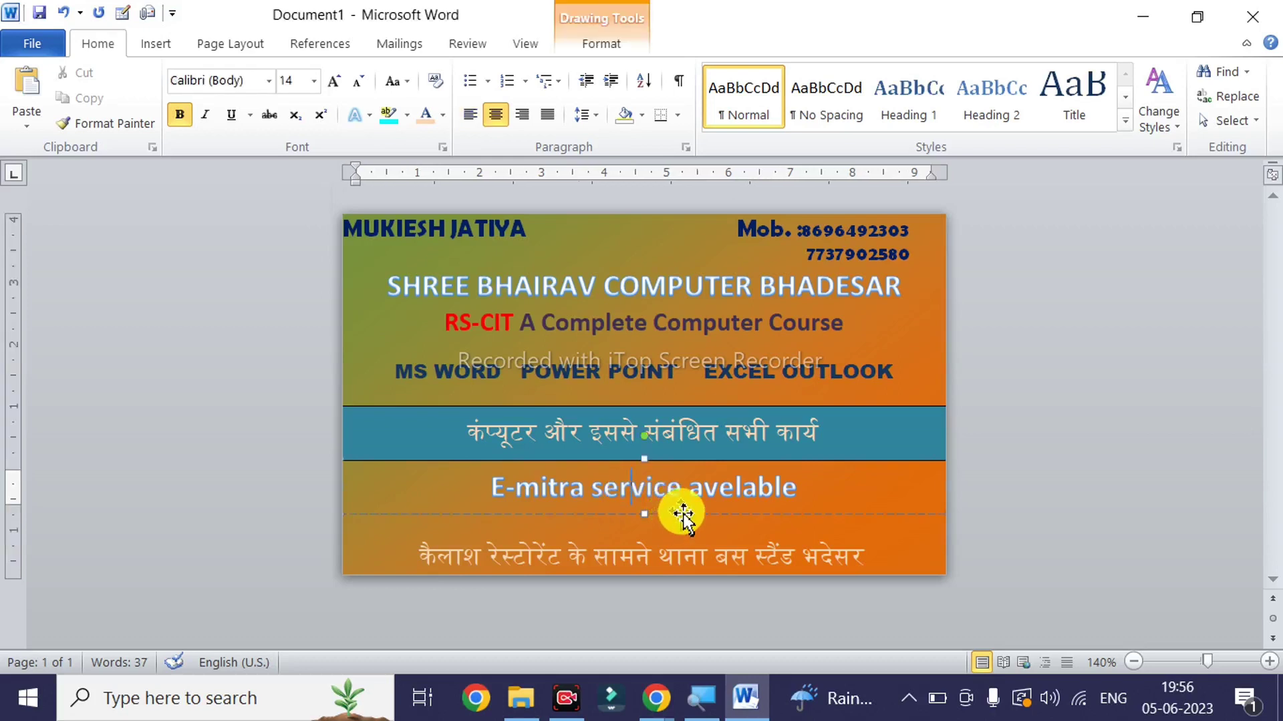
{"action": "mouse_move", "coordinate": [680, 511]}
{"action": "left_mouse_down"}
{"action": "mouse_move", "coordinate": [663, 516]}
{"action": "mouse_move", "coordinate": [680, 525]}
{"action": "left_mouse_up"}
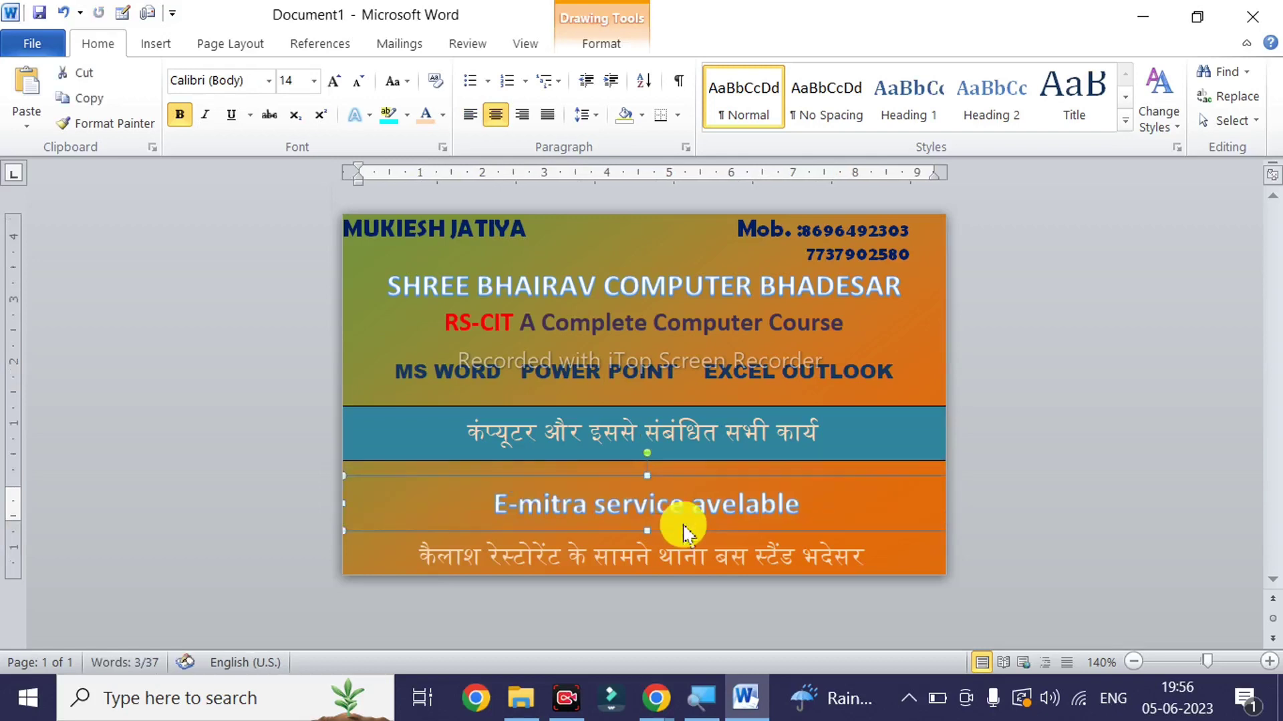
{"action": "left_click", "coordinate": [895, 555]}
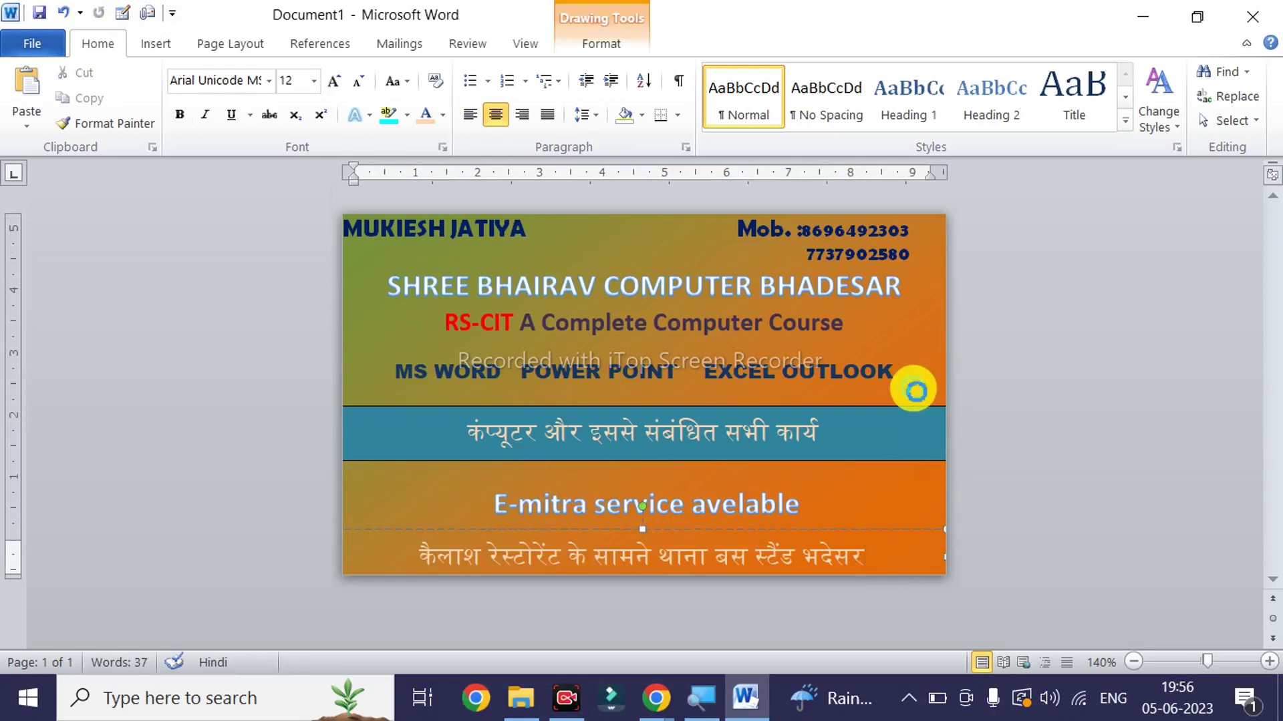
Save the card as a Word document in Documents with 'visiting caed' added to its name
{"action": "key", "text": "ctrl+s"}
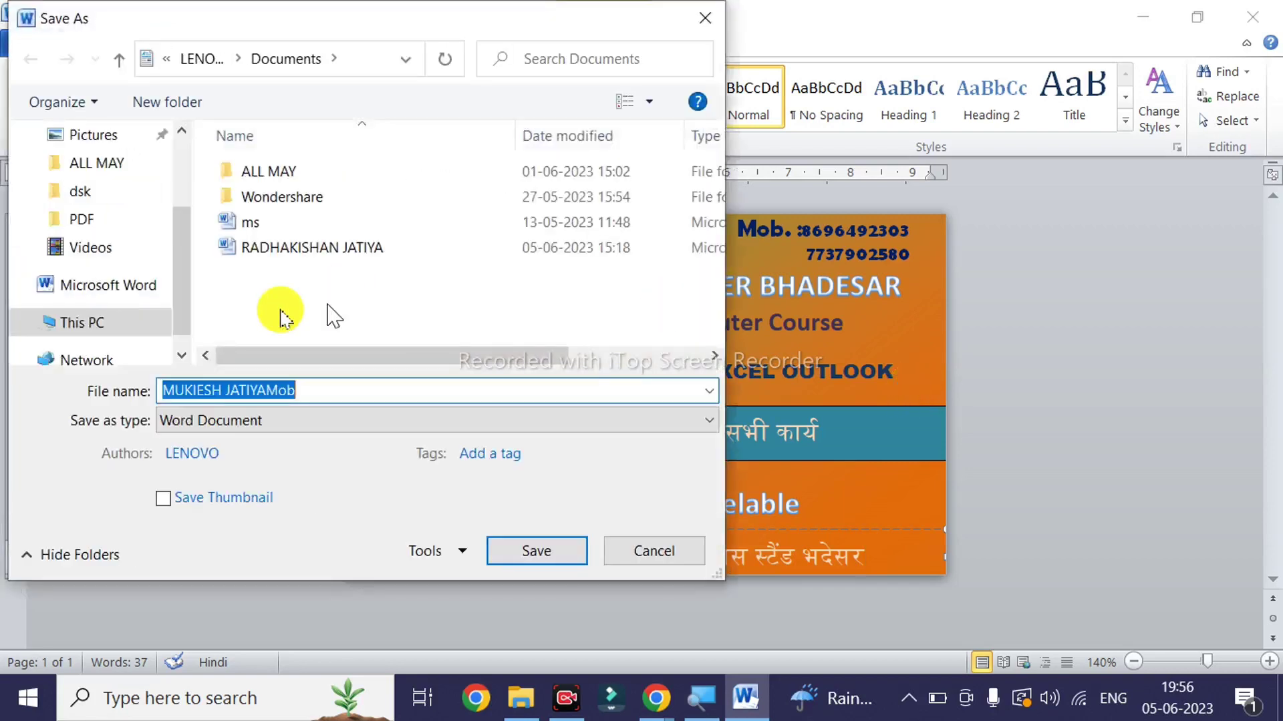
{"action": "left_click", "coordinate": [313, 394]}
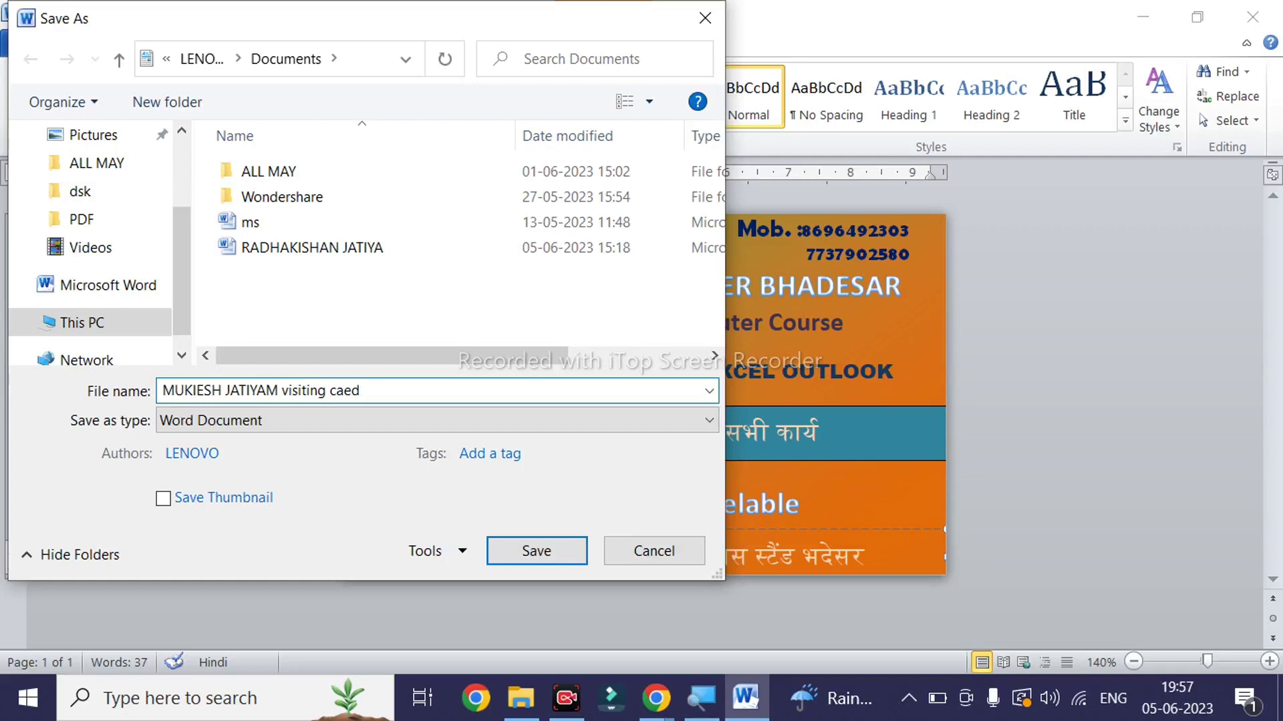
{"action": "key", "text": "Return"}
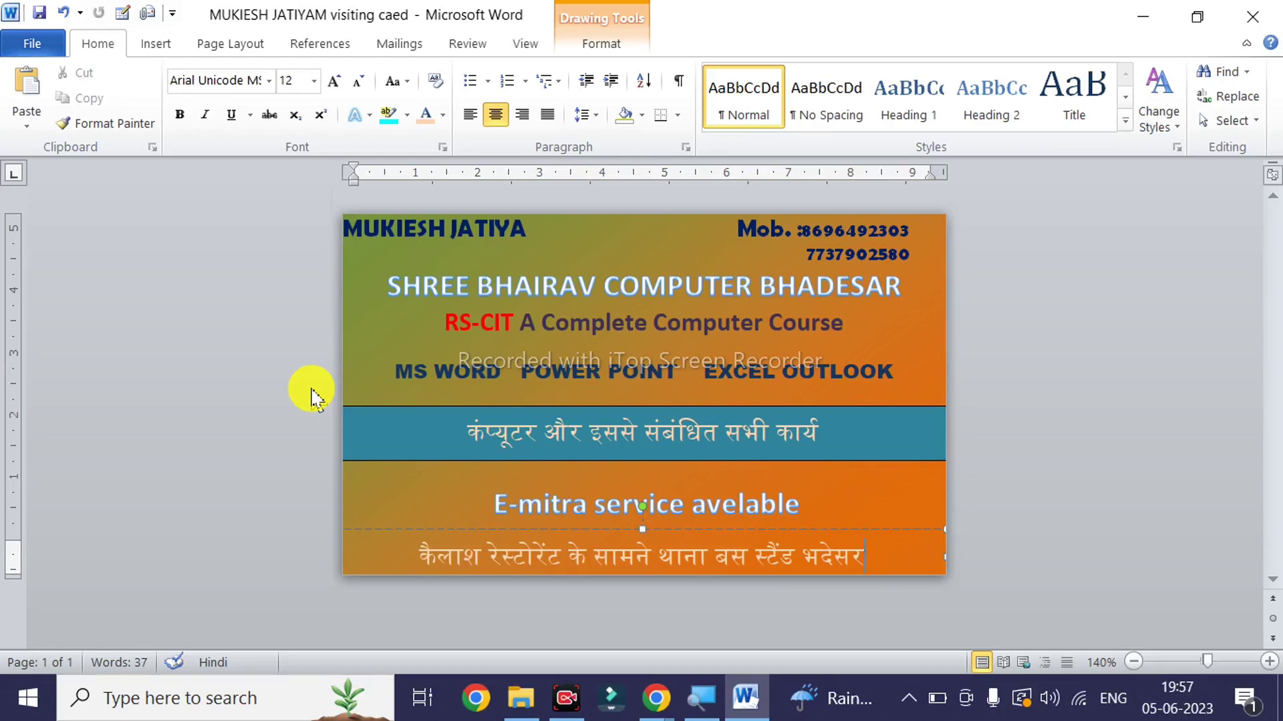
{"action": "left_click", "coordinate": [311, 396]}
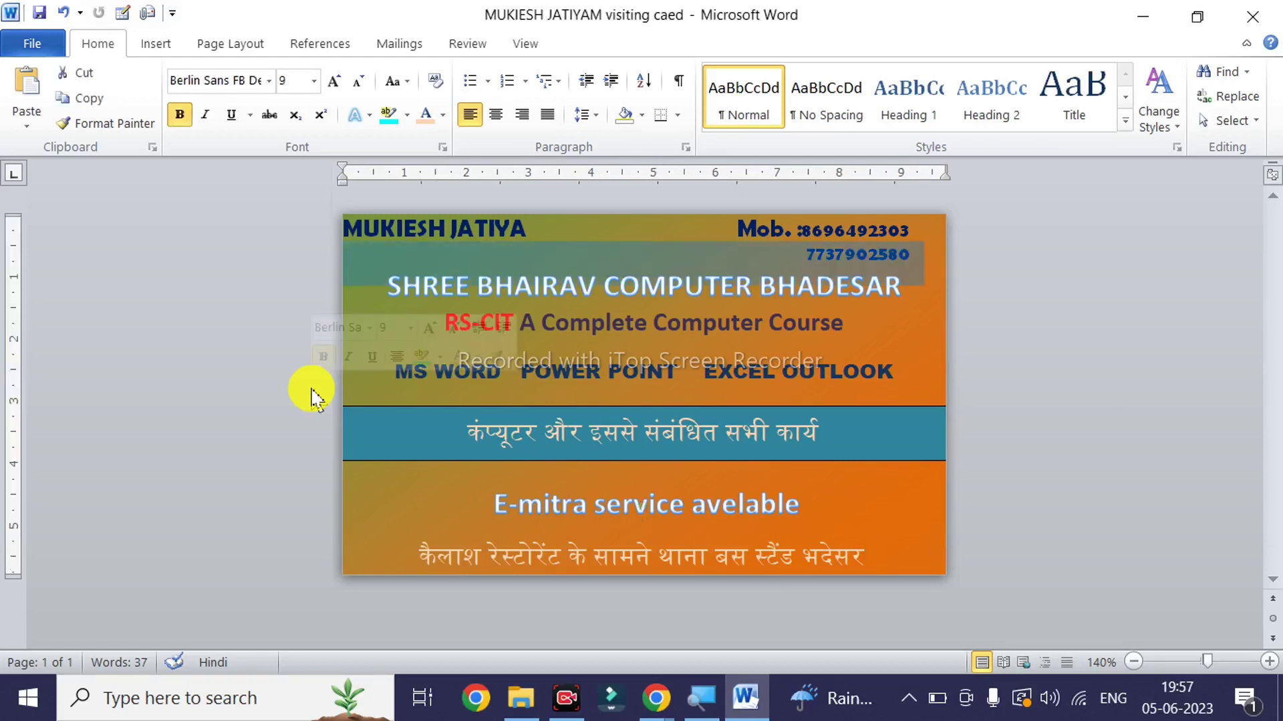
{"action": "left_click", "coordinate": [938, 377]}
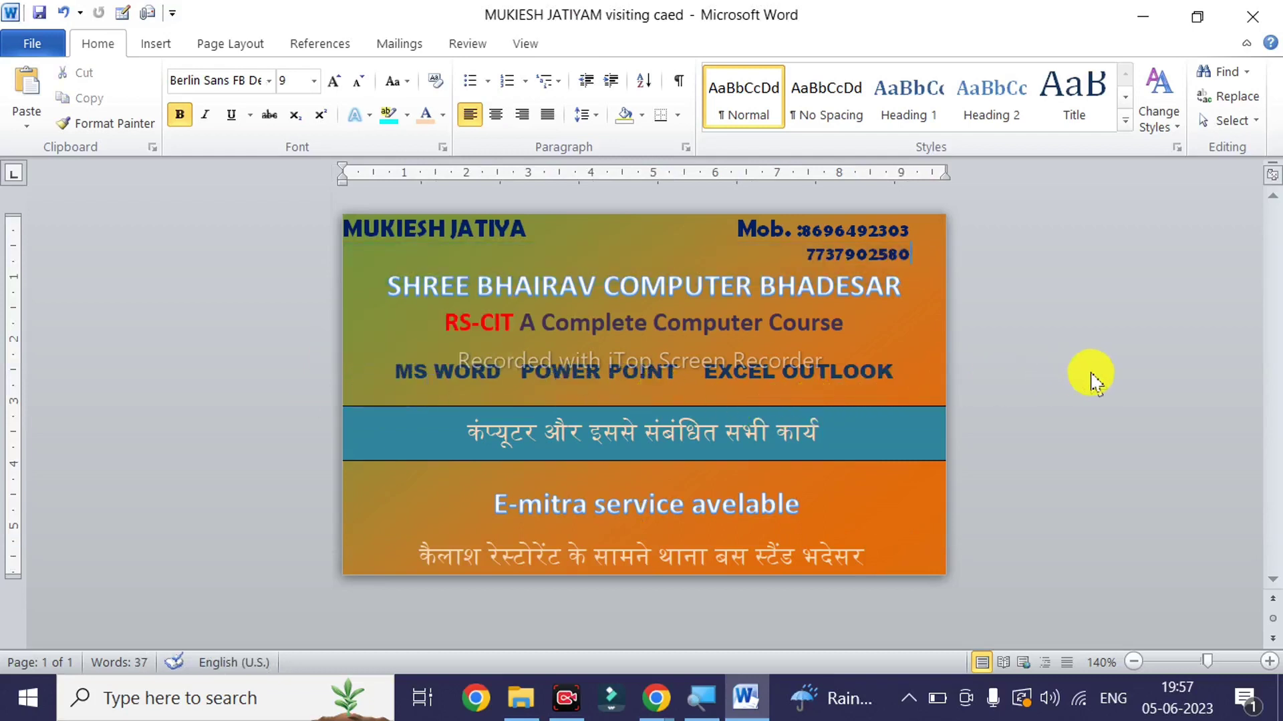